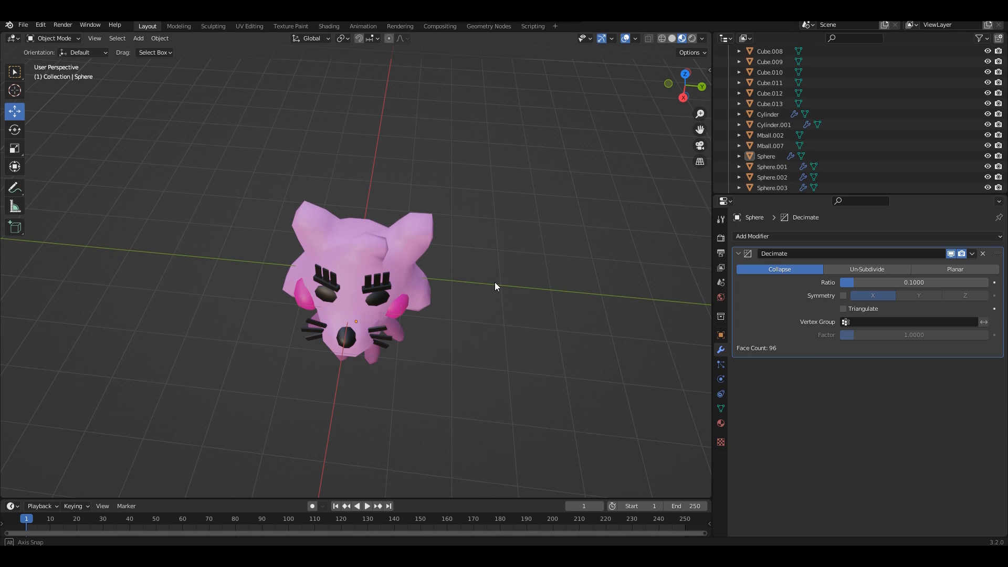
pyautogui.moveTo(494, 283); pyautogui.dragTo(498, 232, button='middle')
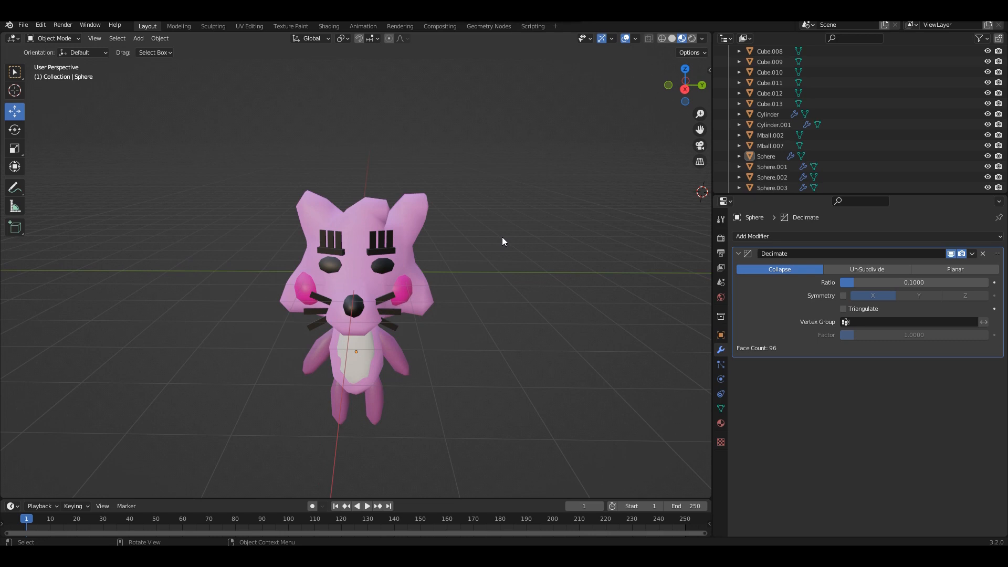
pyautogui.moveTo(502, 237)
pyautogui.mouseDown(button='middle')
pyautogui.moveTo(509, 205)
pyautogui.moveTo(508, 223)
pyautogui.mouseUp(button='middle')
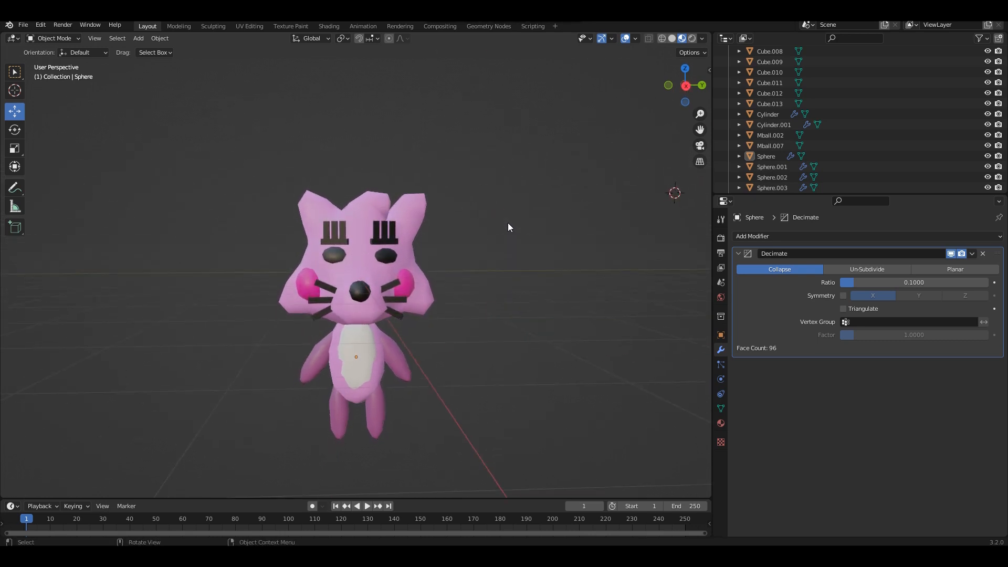
pyautogui.moveTo(512, 257); pyautogui.dragTo(481, 253, button='middle')
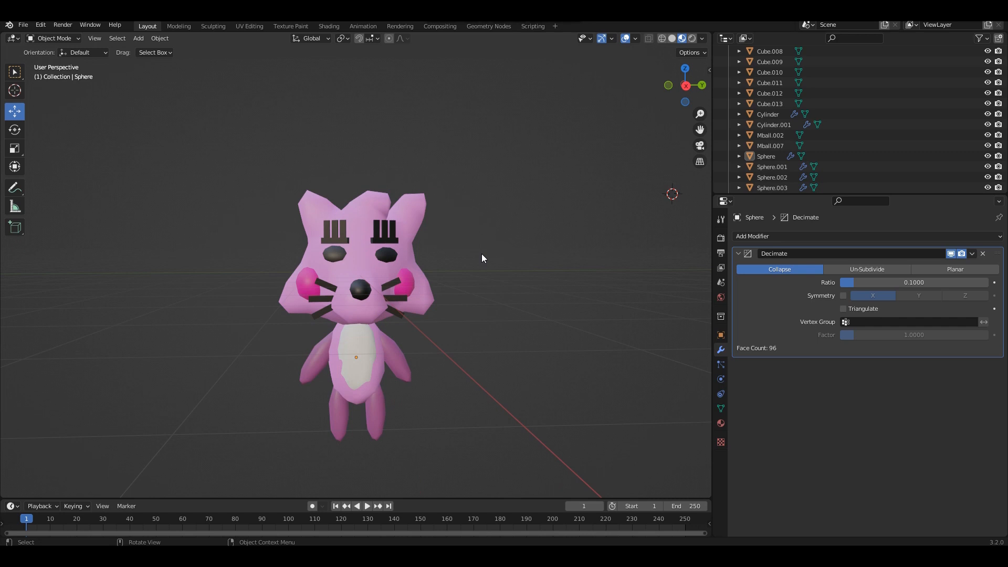
pyautogui.moveTo(478, 261); pyautogui.dragTo(393, 293, button='middle')
pyautogui.scroll(5, 387, 304)
pyautogui.scroll(-5, 386, 304)
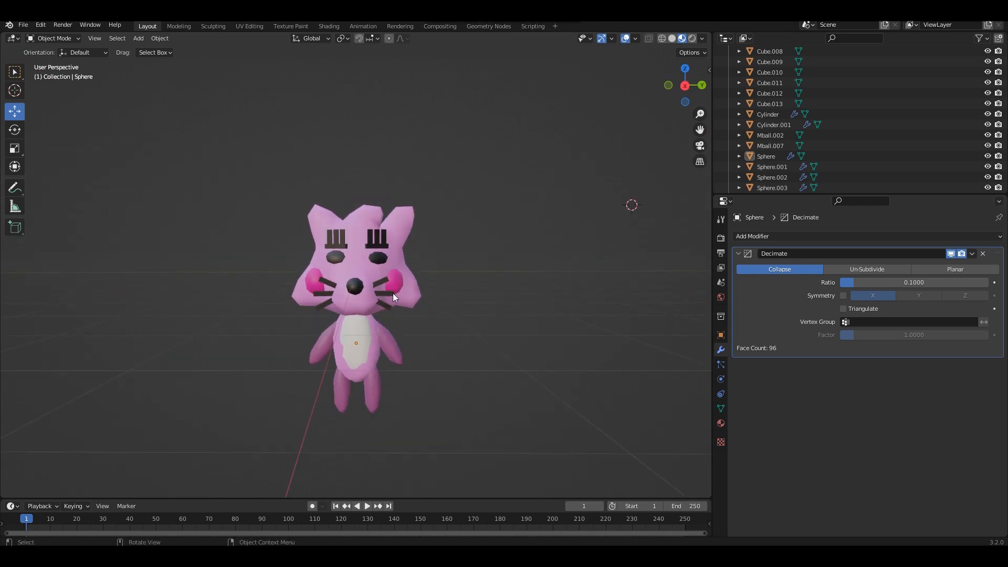
# Start a glTF 2.0 export of the cat model and browse to the Horror Game Tutorial folder in Documents.
pyautogui.click(23, 25)
pyautogui.moveTo(48, 179)
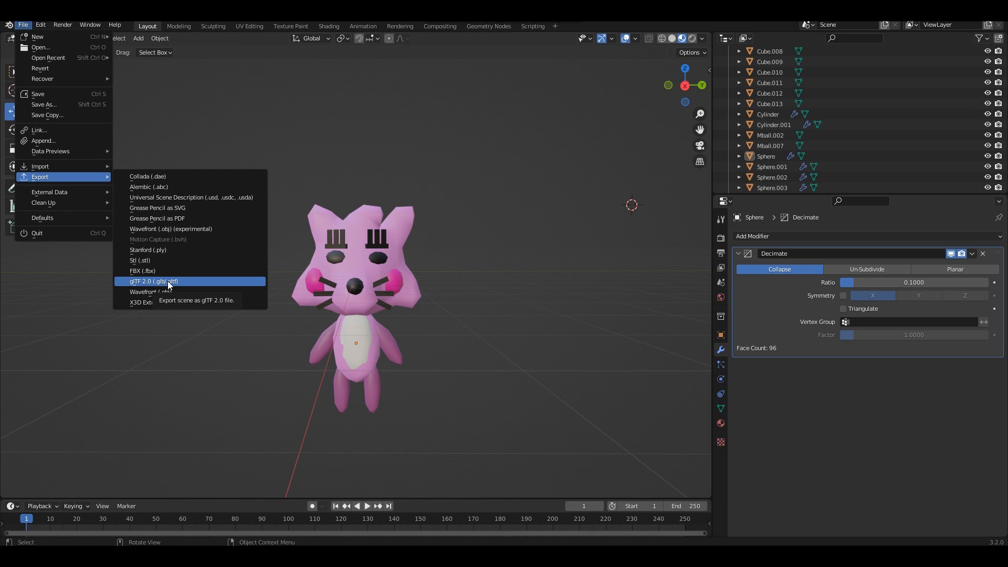
pyautogui.click(168, 281)
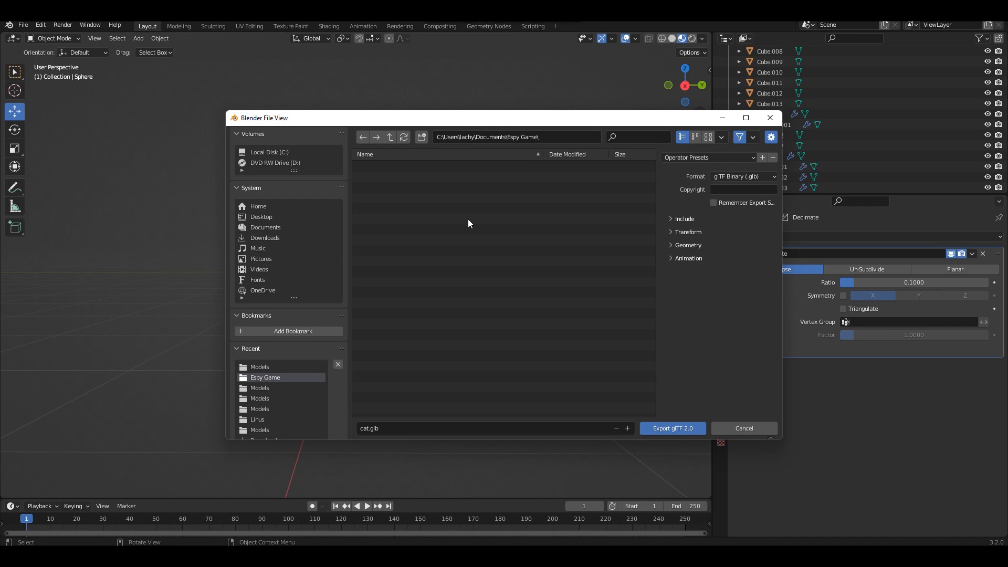
pyautogui.click(286, 227)
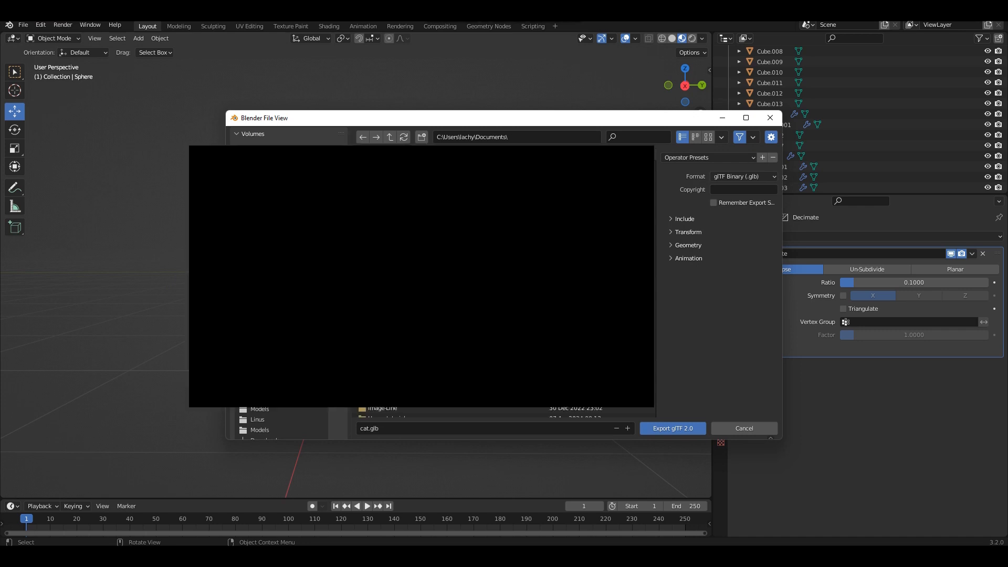
pyautogui.scroll(-5, 499, 283)
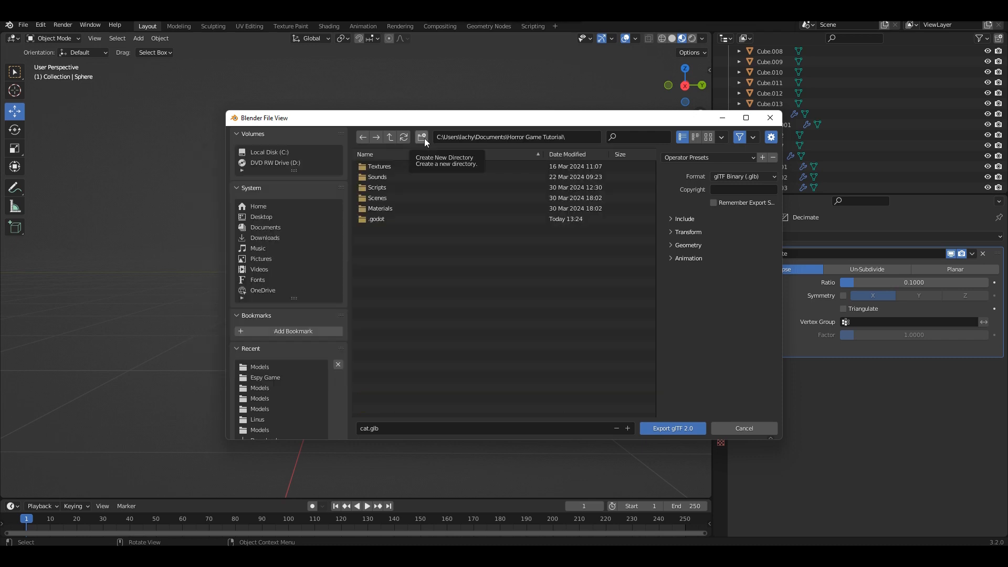
# Create a folder named Models inside the Horror Game Tutorial folder and open it.
pyautogui.click(422, 137)
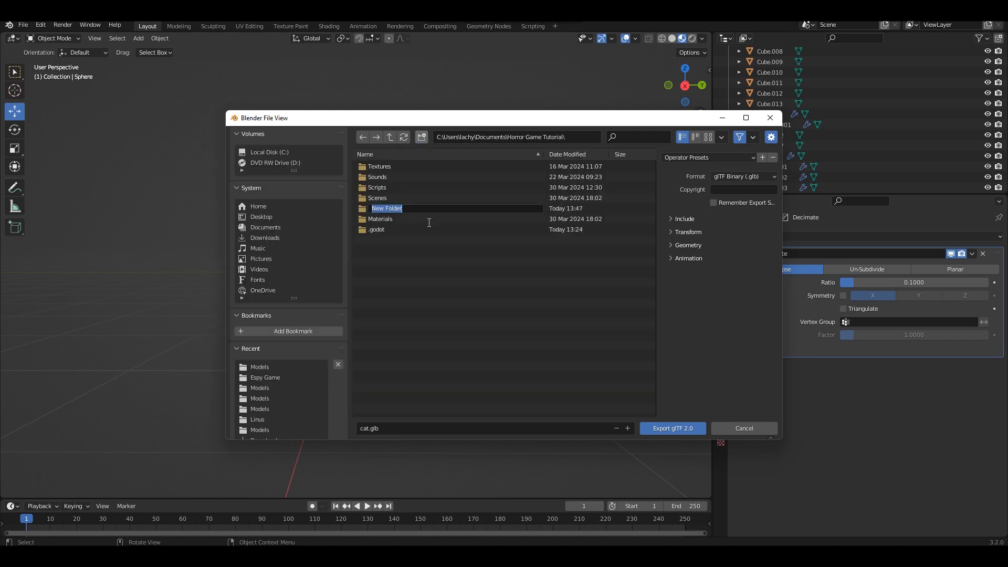
pyautogui.write('Models')
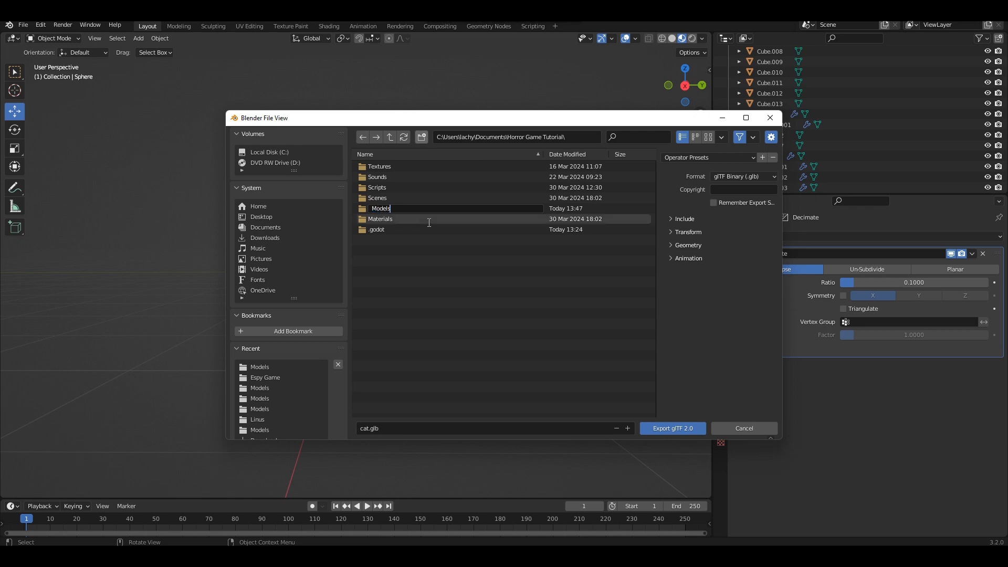
pyautogui.press('Return')
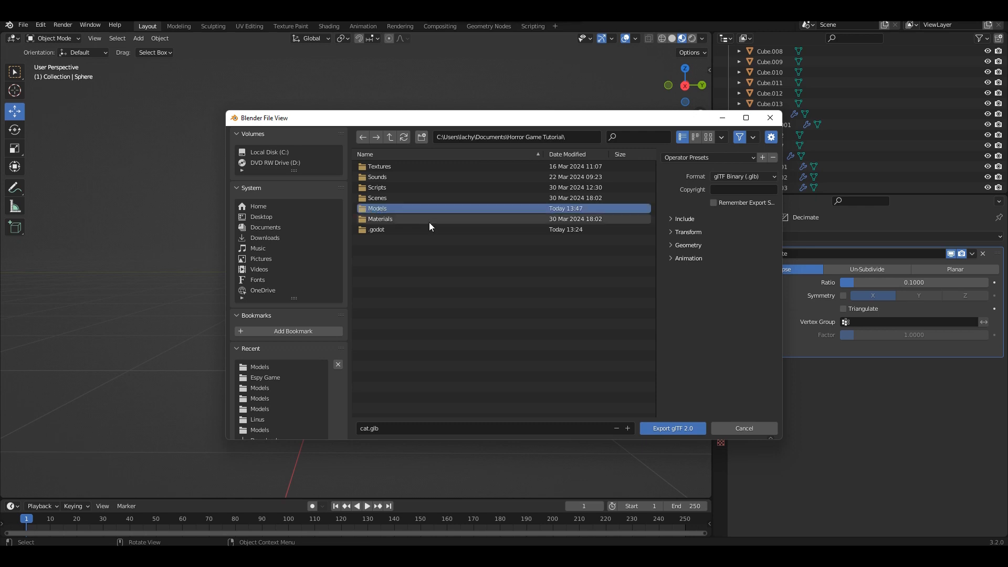
pyautogui.doubleClick(404, 209)
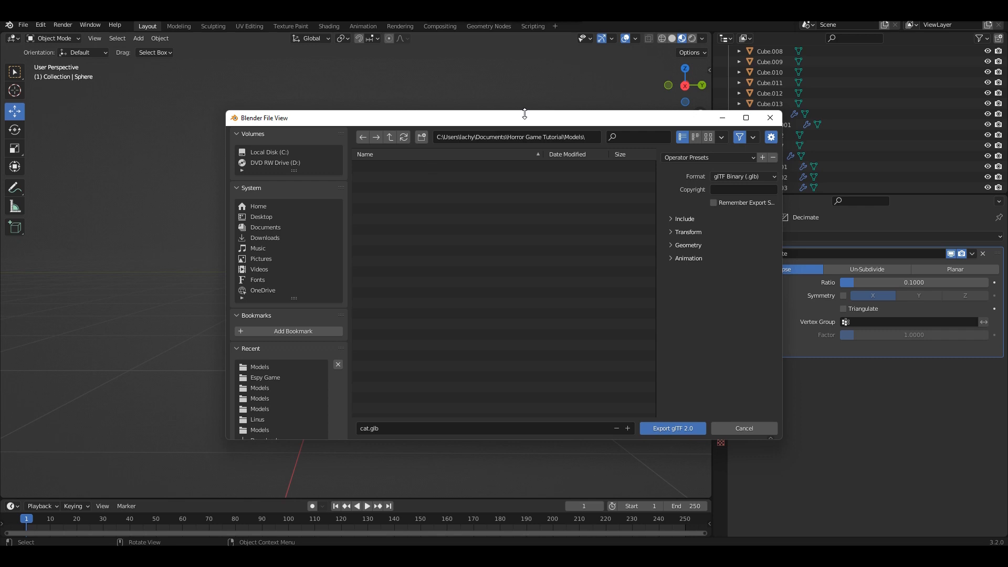
# Enable Apply Modifiers in the geometry export options and export the model as cat.glb in glTF Binary format.
pyautogui.moveTo(532, 121); pyautogui.dragTo(325, 175)
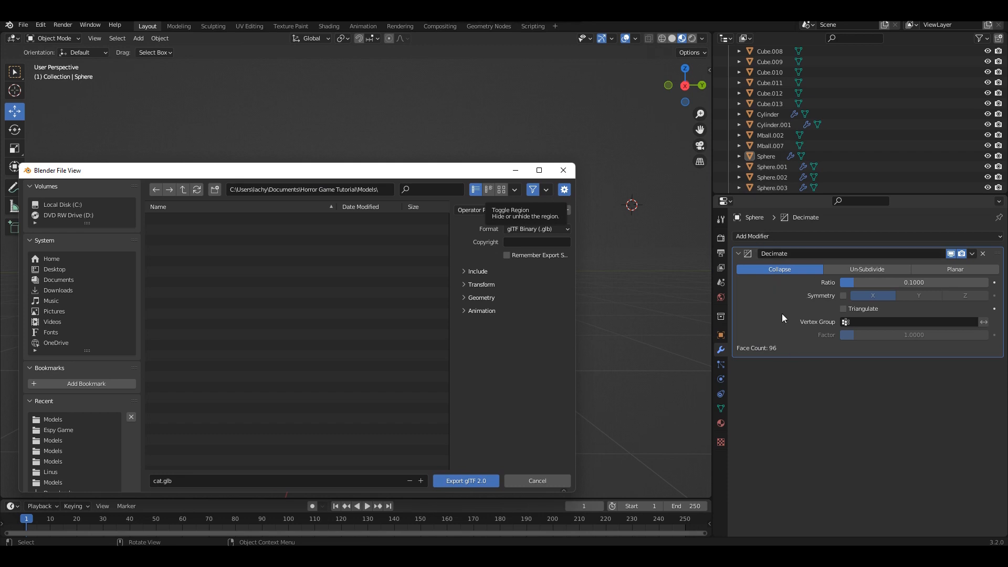
pyautogui.moveTo(457, 171); pyautogui.dragTo(549, 85)
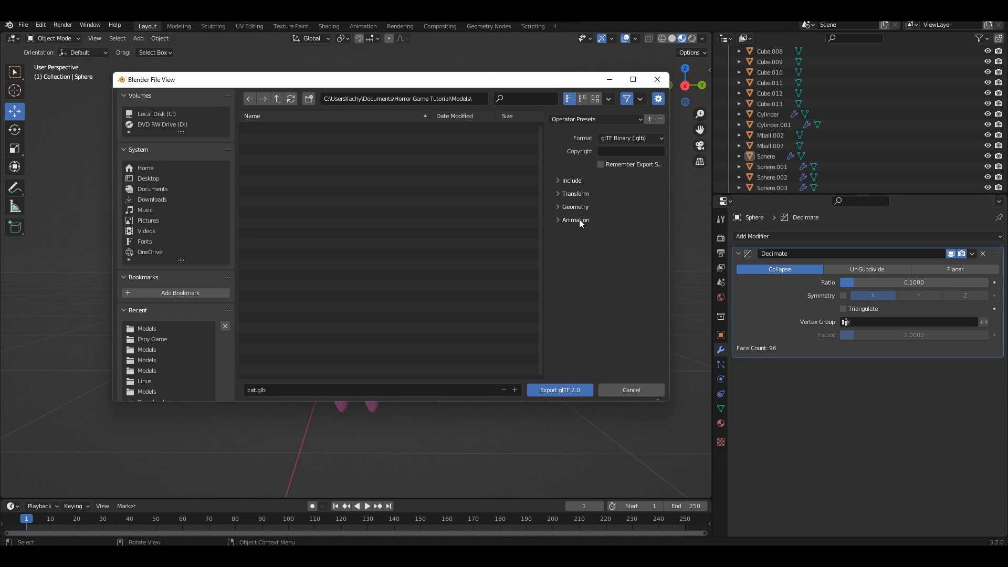
pyautogui.click(559, 207)
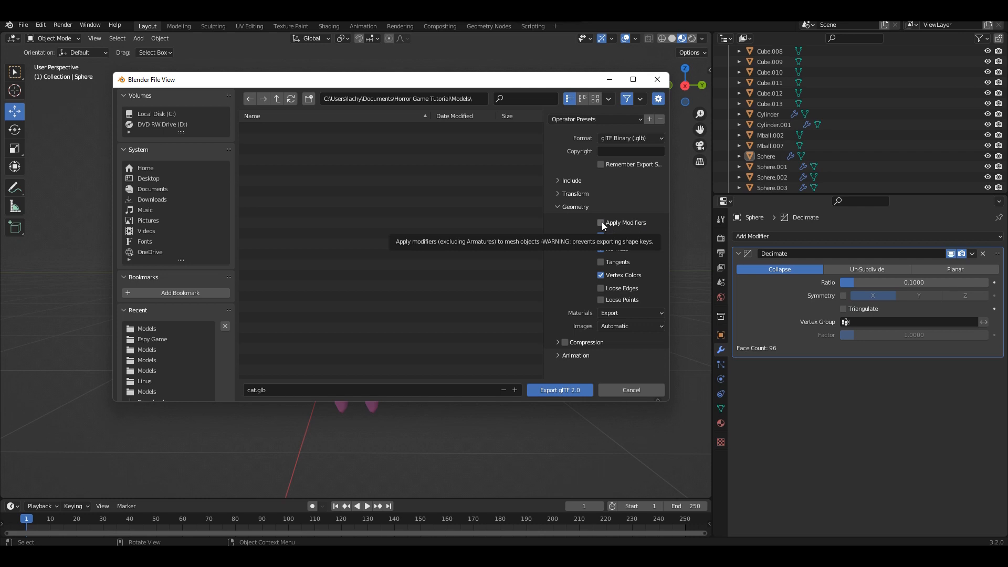
pyautogui.moveTo(434, 80); pyautogui.dragTo(774, 163)
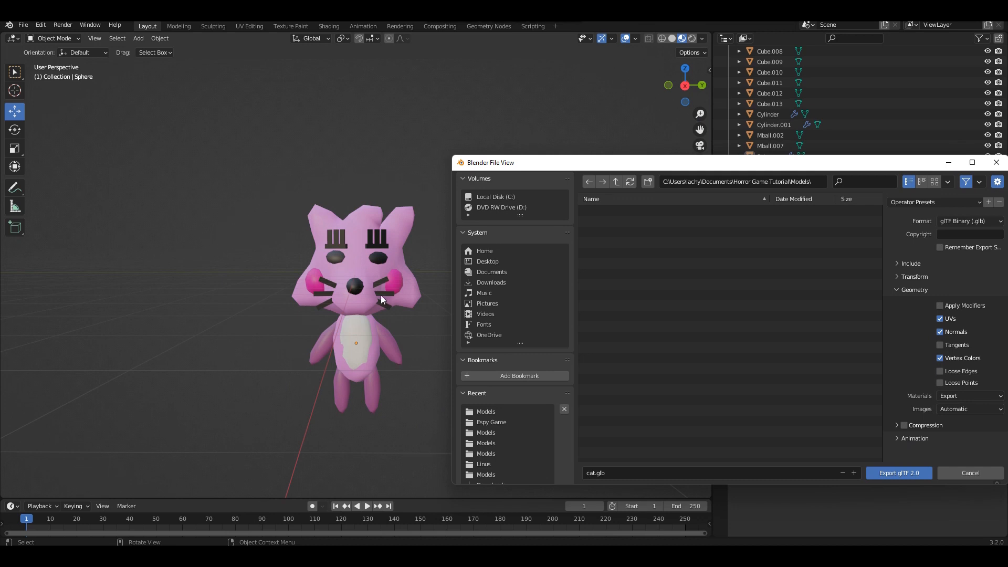
pyautogui.moveTo(607, 168); pyautogui.dragTo(254, 54)
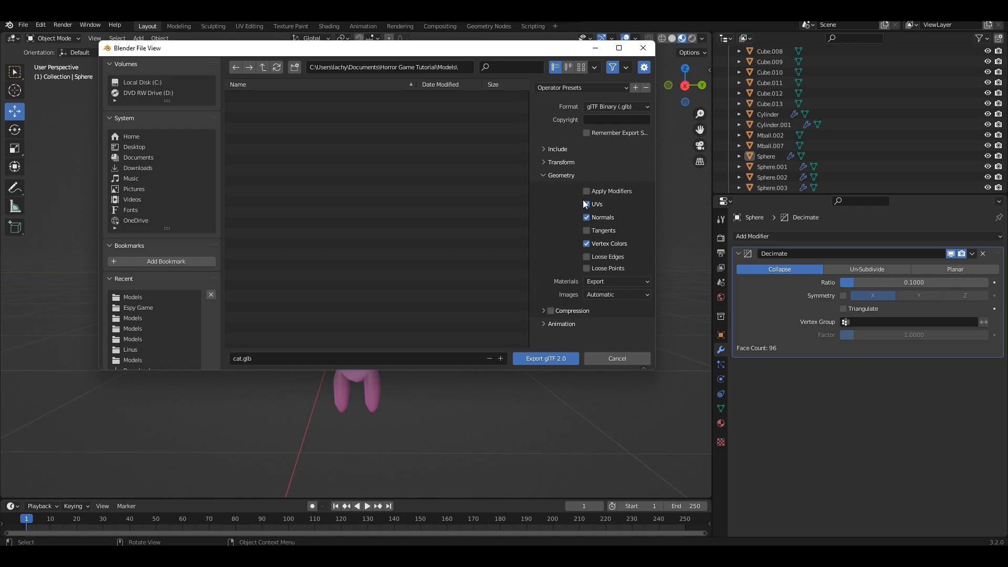
pyautogui.click(541, 359)
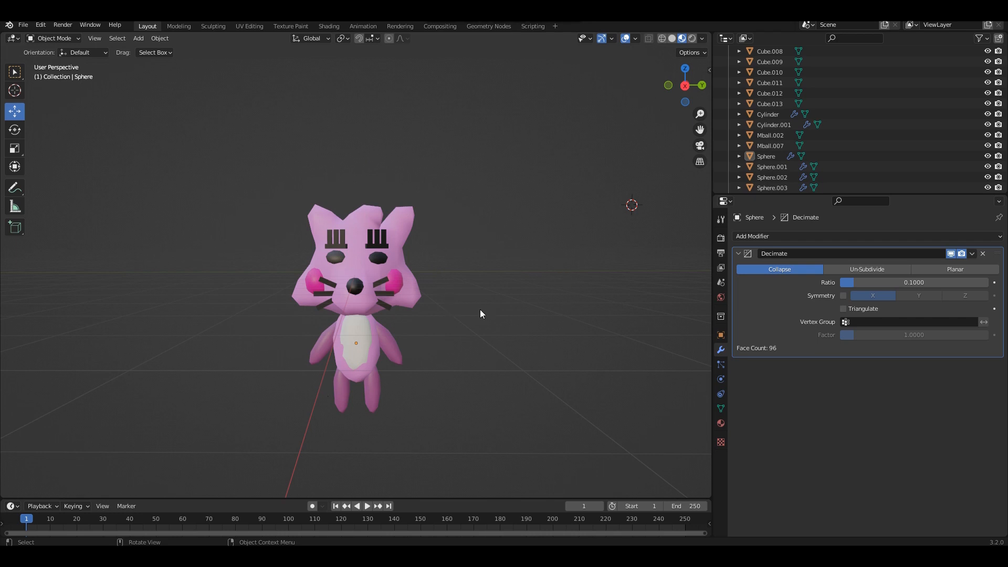
# Export the model again as glTF 2.0 over the existing cat.glb in the Models folder, with Apply Modifiers enabled.
pyautogui.click(24, 25)
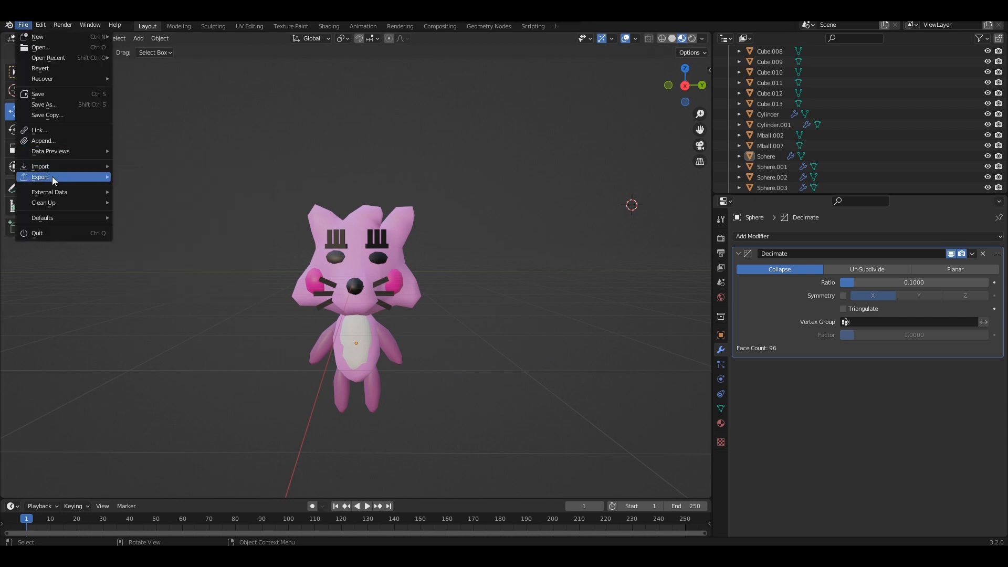
pyautogui.moveTo(52, 176)
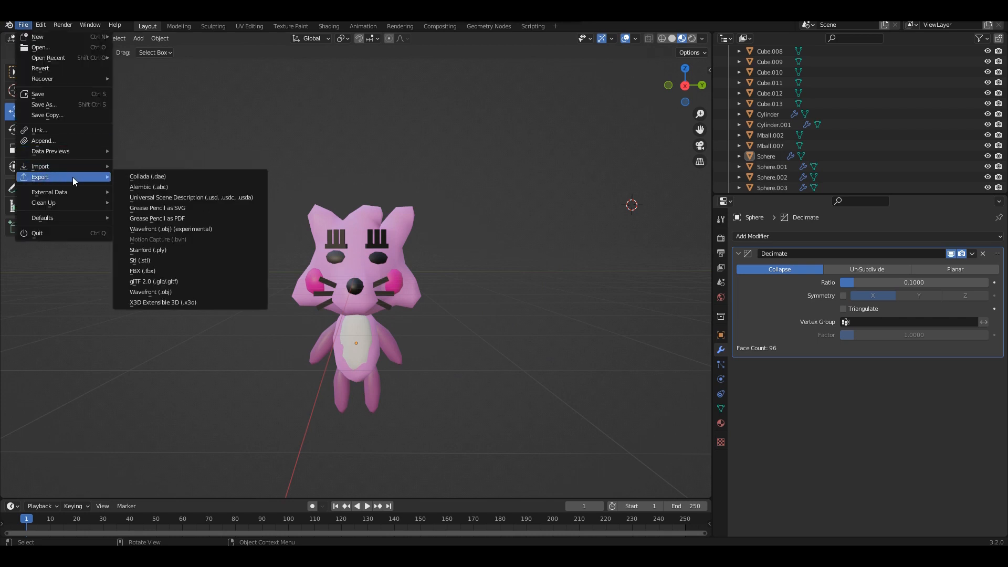
pyautogui.click(162, 281)
pyautogui.click(440, 166)
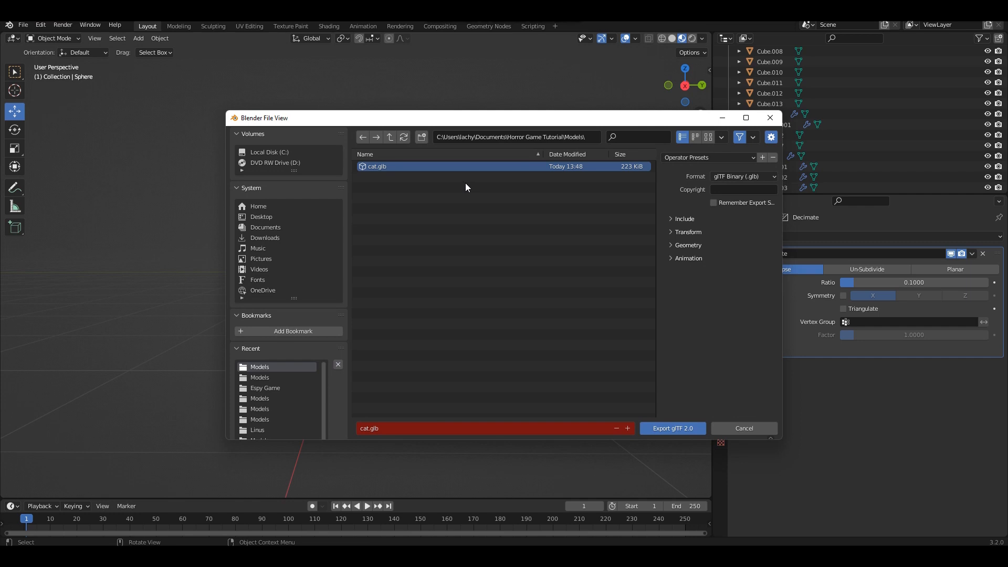
pyautogui.click(695, 245)
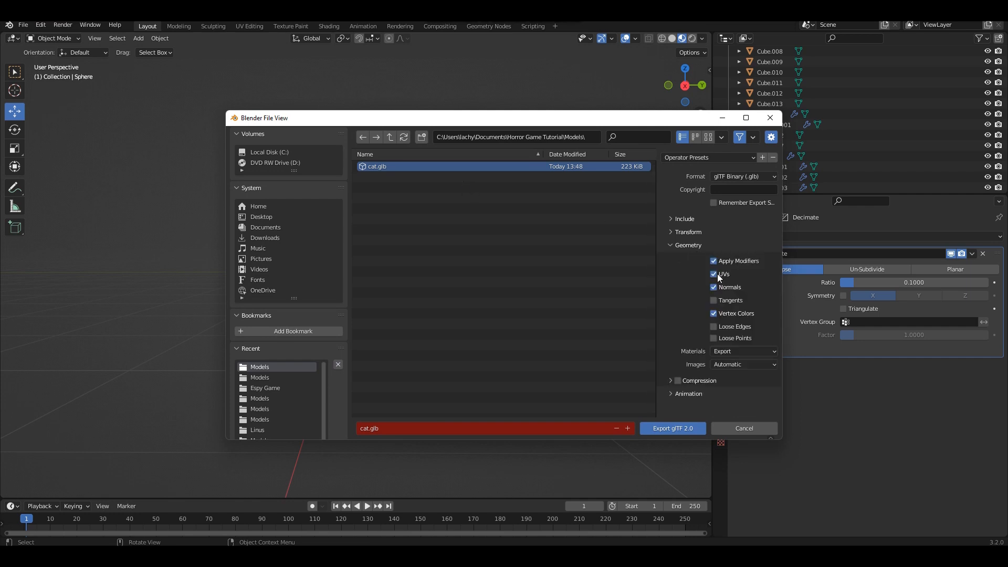
pyautogui.click(671, 428)
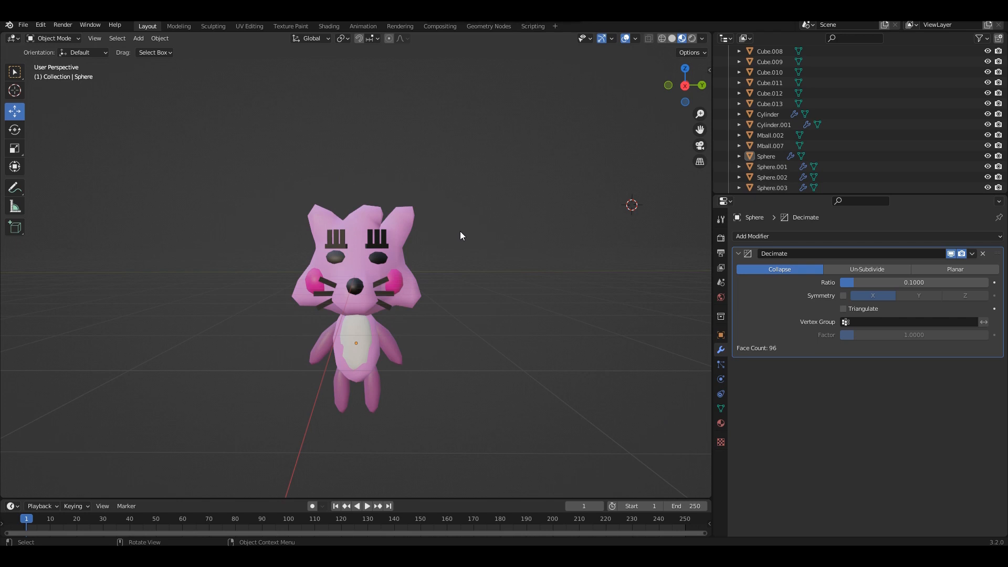
# Quit Blender, saving the changes to cat.blend, and return to the level project in Godot.
pyautogui.moveTo(515, 256); pyautogui.dragTo(515, 282, button='middle')
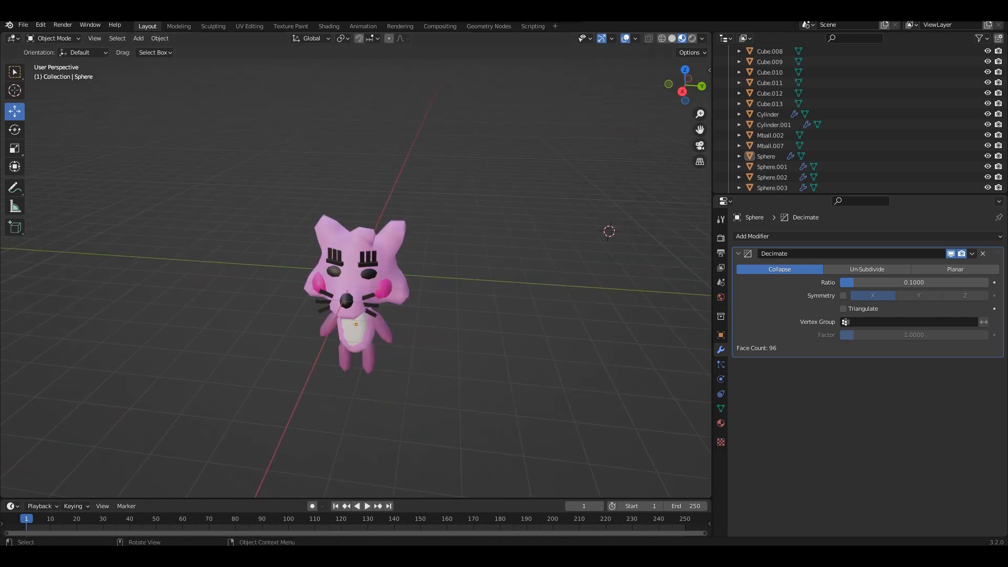
pyautogui.hotkey('ctrl', 'q')
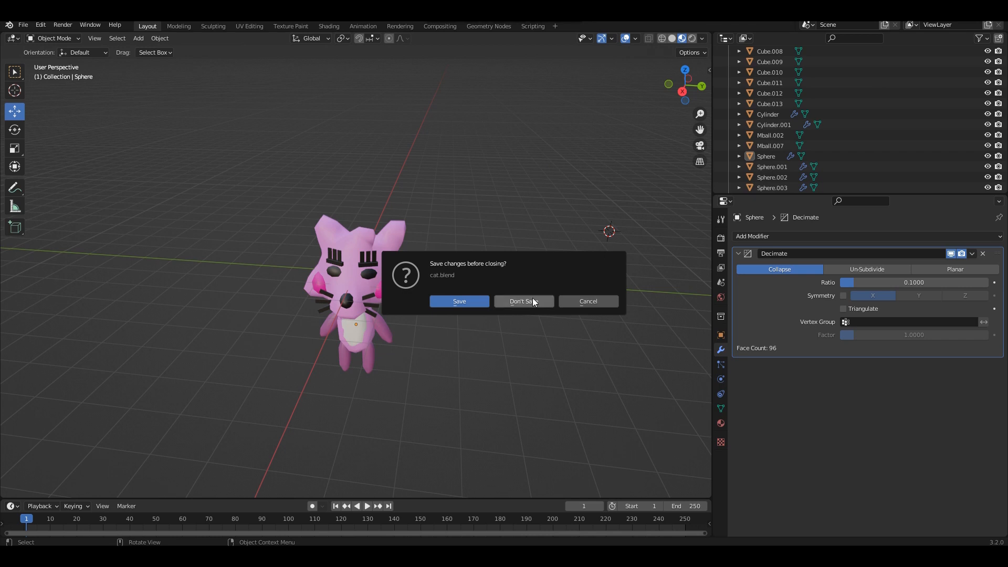
pyautogui.click(474, 300)
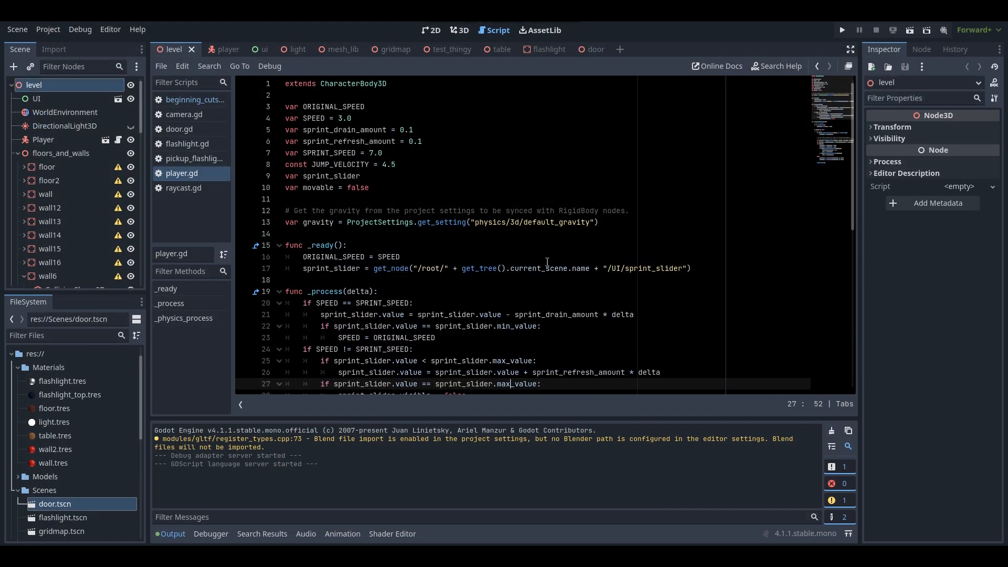
# Show the level in the 3D workspace and select cat.glb in the project's Models folder.
pyautogui.click(459, 30)
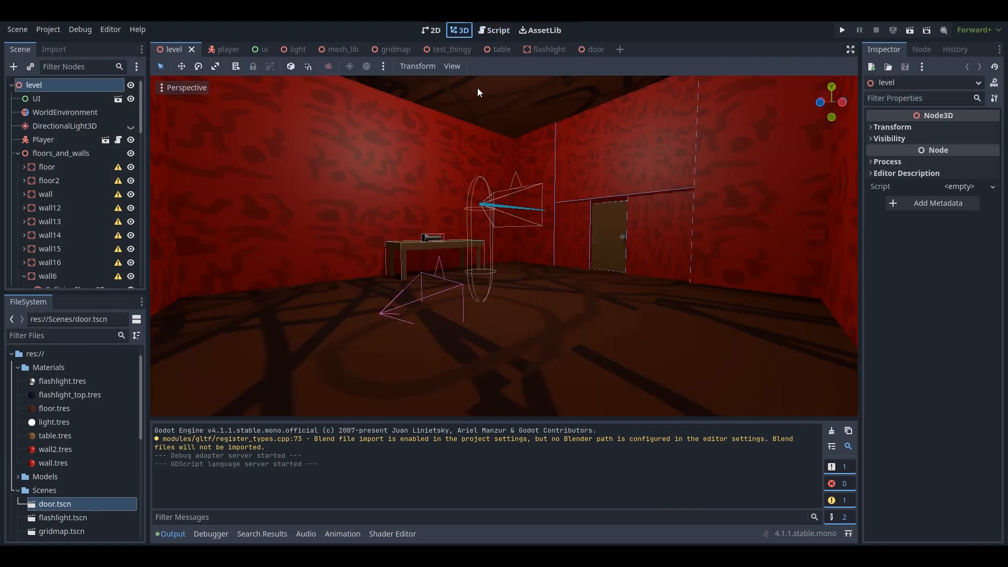
pyautogui.moveTo(545, 218); pyautogui.dragTo(550, 221, button='middle')
pyautogui.scroll(1, 550, 221)
pyautogui.scroll(-3, 132, 416)
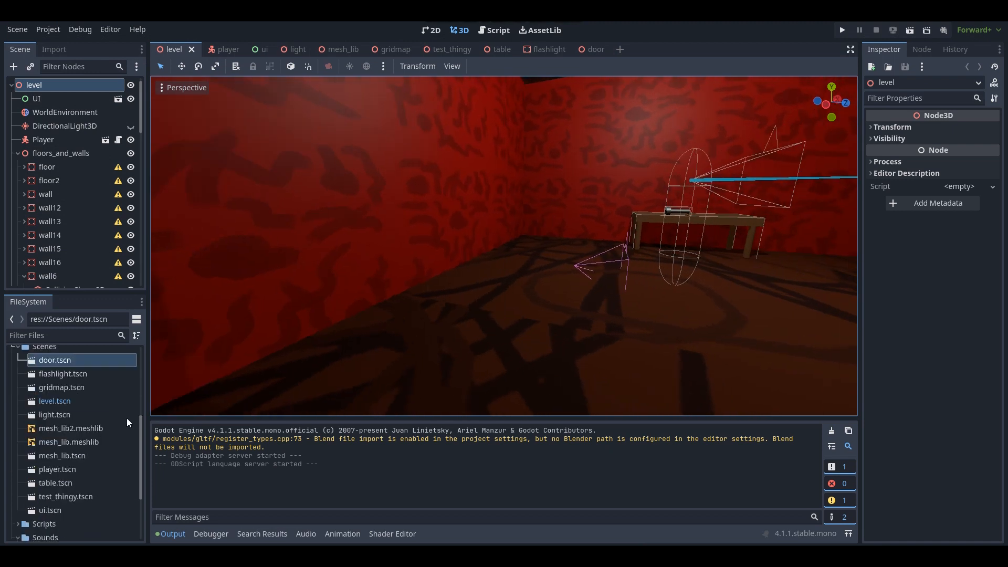
pyautogui.click(17, 429)
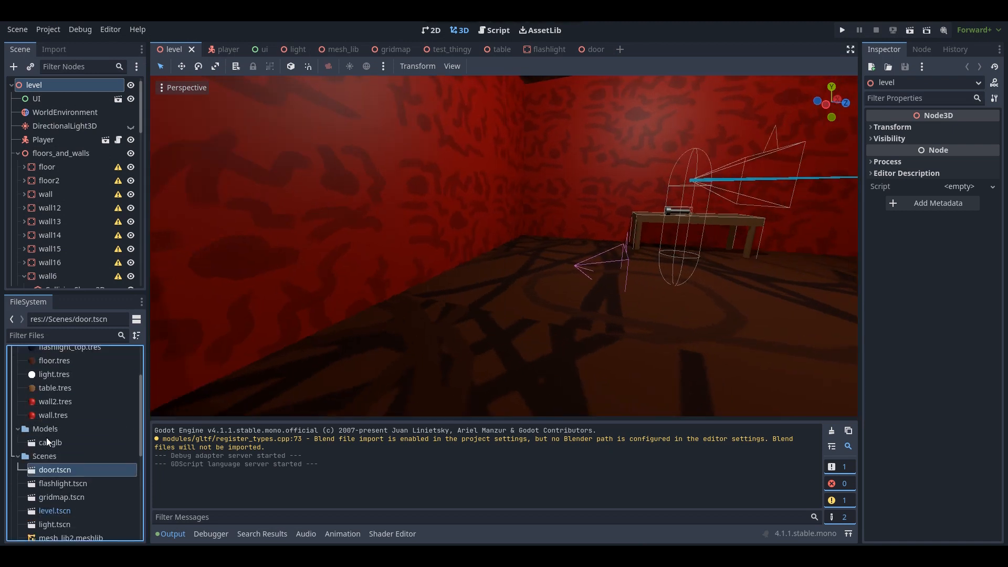
pyautogui.click(46, 444)
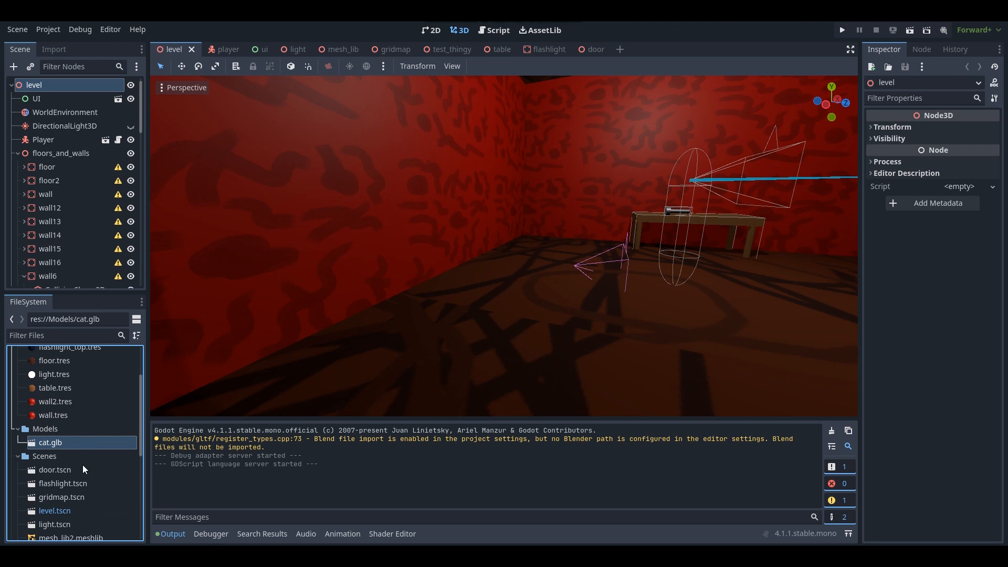
# Open the advanced import settings for cat.glb to view the imported model, then close them without reimporting.
pyautogui.rightClick(72, 442)
pyautogui.doubleClick(51, 444)
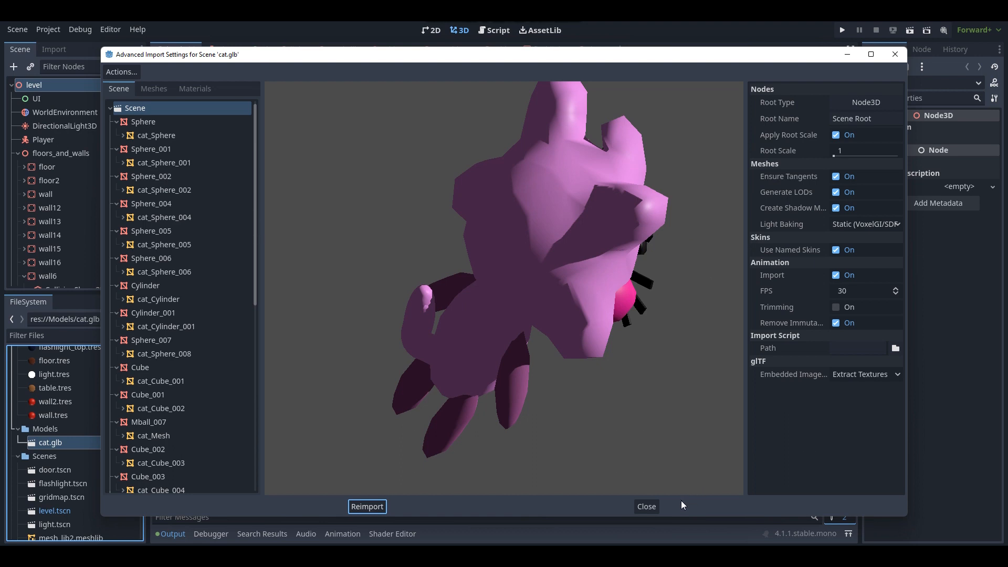
pyautogui.click(646, 506)
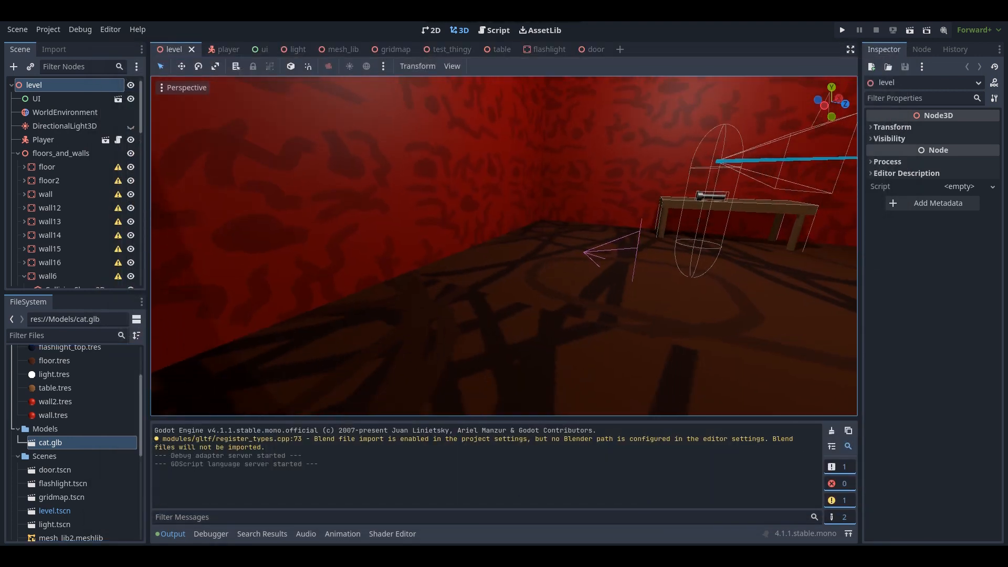
# Create a new inherited scene from cat.glb.
pyautogui.moveTo(504, 246); pyautogui.dragTo(349, 237, button='right')
pyautogui.press('w')
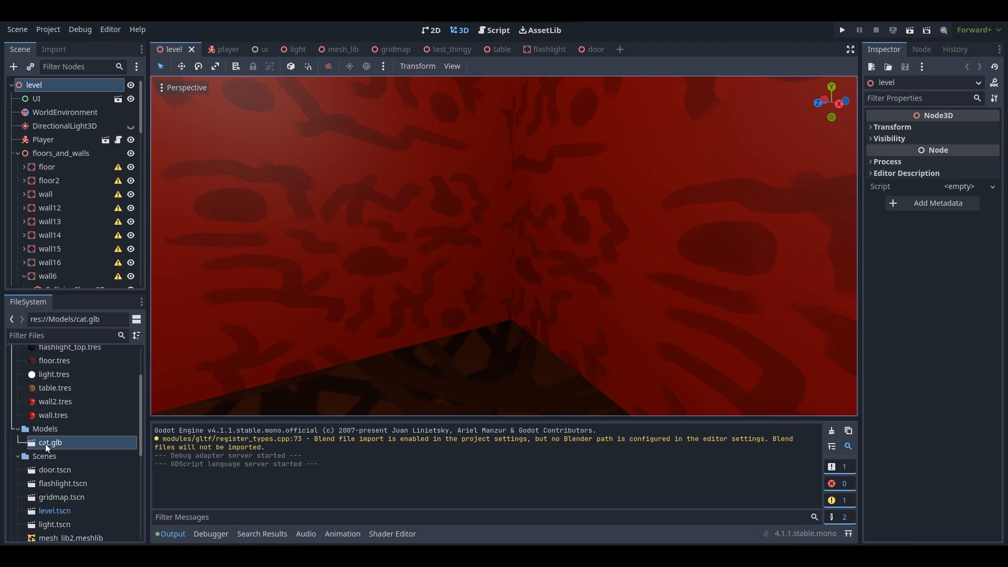
pyautogui.rightClick(63, 446)
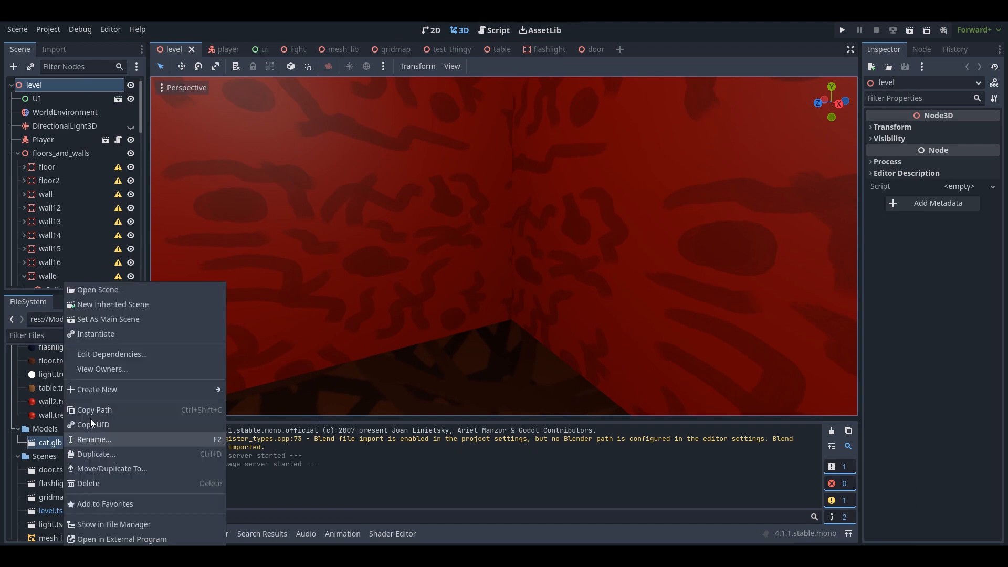
pyautogui.click(113, 304)
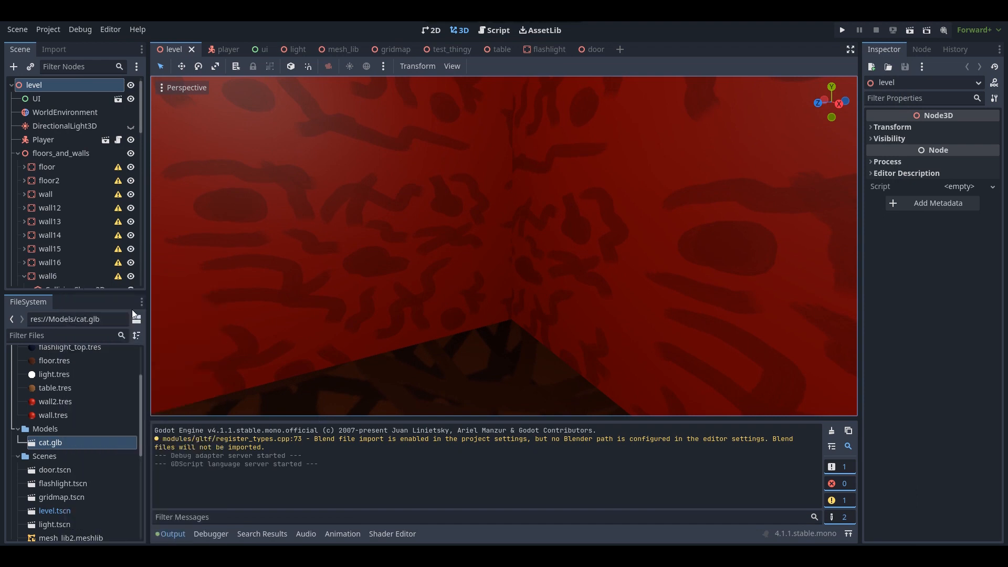
# Turn on the preview sunlight for the new inherited cat scene.
pyautogui.press('w')
pyautogui.moveTo(504, 246); pyautogui.dragTo(494, 225, button='right')
pyautogui.press('s')
pyautogui.moveTo(462, 157)
pyautogui.mouseDown(button='right')
pyautogui.moveTo(465, 166)
pyautogui.moveTo(462, 157)
pyautogui.mouseUp(button='right')
pyautogui.press('w')
pyautogui.click(350, 67)
pyautogui.press('w')
# Examine the imported cat model from several sides and distances.
pyautogui.moveTo(476, 192)
pyautogui.mouseDown(button='right')
pyautogui.moveTo(352, 194)
pyautogui.moveTo(494, 191)
pyautogui.moveTo(487, 184)
pyautogui.moveTo(462, 215)
pyautogui.moveTo(451, 200)
pyautogui.moveTo(472, 198)
pyautogui.moveTo(459, 193)
pyautogui.moveTo(509, 195)
pyautogui.moveTo(473, 185)
pyautogui.mouseUp(button='right')
pyautogui.press('d')
pyautogui.press('s')
pyautogui.press('a')
pyautogui.press('w')
pyautogui.press('s')
pyautogui.press('w')
pyautogui.press('w')
pyautogui.press('a')
pyautogui.press('s')
pyautogui.press('d')
pyautogui.moveTo(502, 269); pyautogui.dragTo(496, 267, button='right')
pyautogui.press('s')
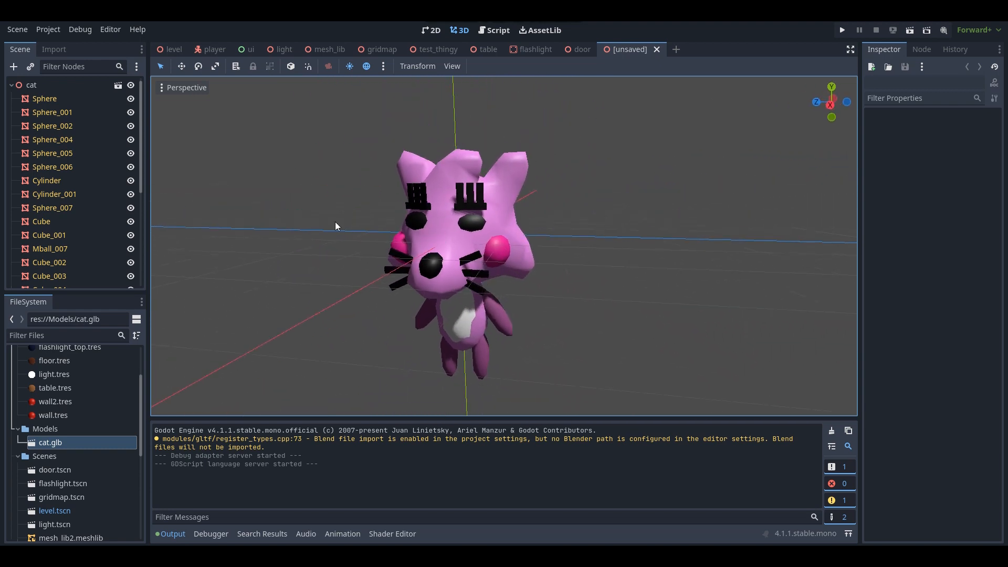
pyautogui.press('a')
pyautogui.press('w')
# Try moving the cat's head mesh Mball_007 sideways, undo the move and deselect the mesh.
pyautogui.moveTo(471, 222); pyautogui.dragTo(524, 226, button='right')
pyautogui.click(484, 202)
pyautogui.press('s')
pyautogui.moveTo(452, 184); pyautogui.dragTo(410, 194)
pyautogui.hotkey('ctrl', 'z')
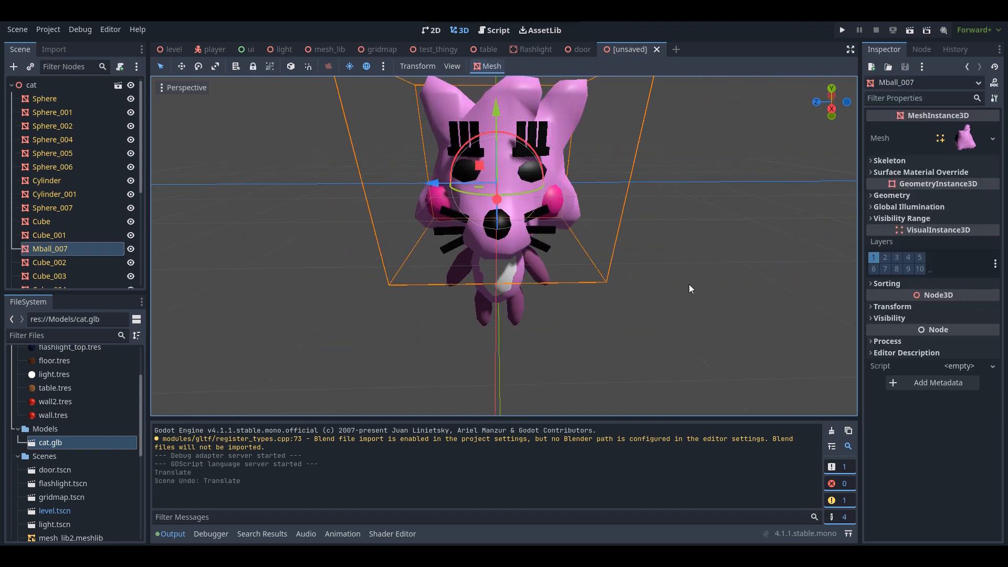
pyautogui.click(709, 318)
pyautogui.press('d')
pyautogui.press('w')
pyautogui.moveTo(709, 315); pyautogui.dragTo(709, 315, button='right')
pyautogui.press('s')
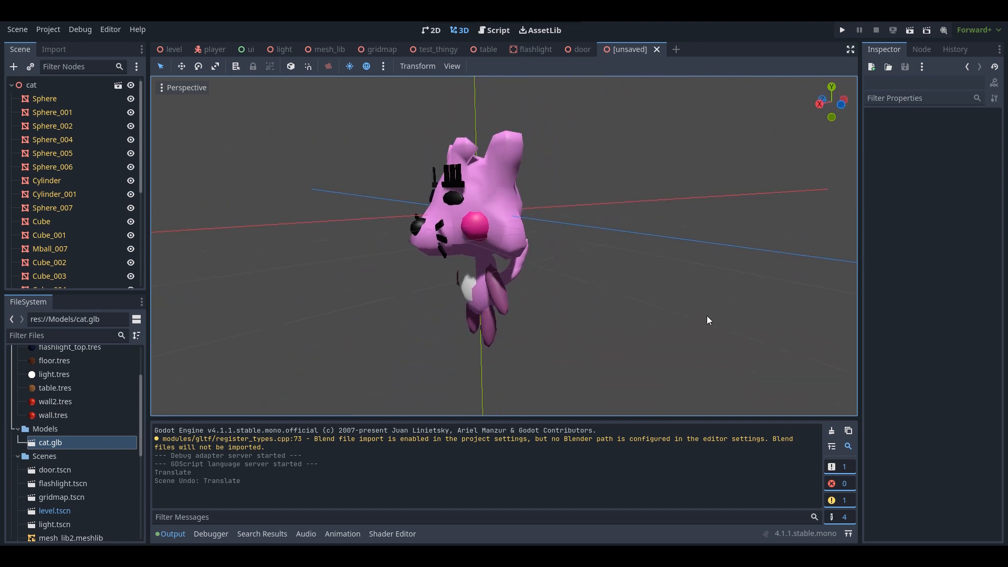
# Select the cat root node and save the scene as cat.tscn in the res://Scenes folder.
pyautogui.rightClick(86, 445)
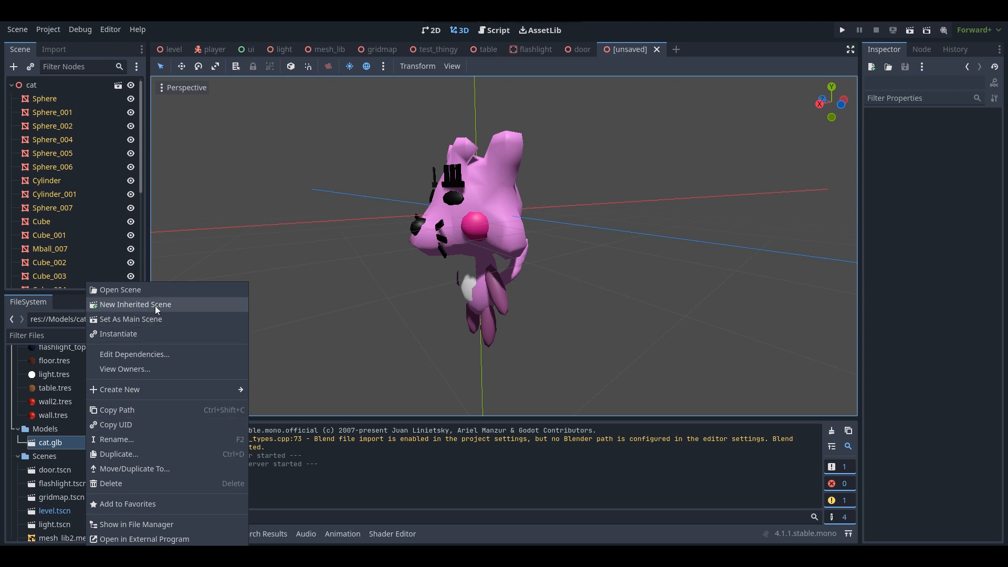
pyautogui.click(77, 81)
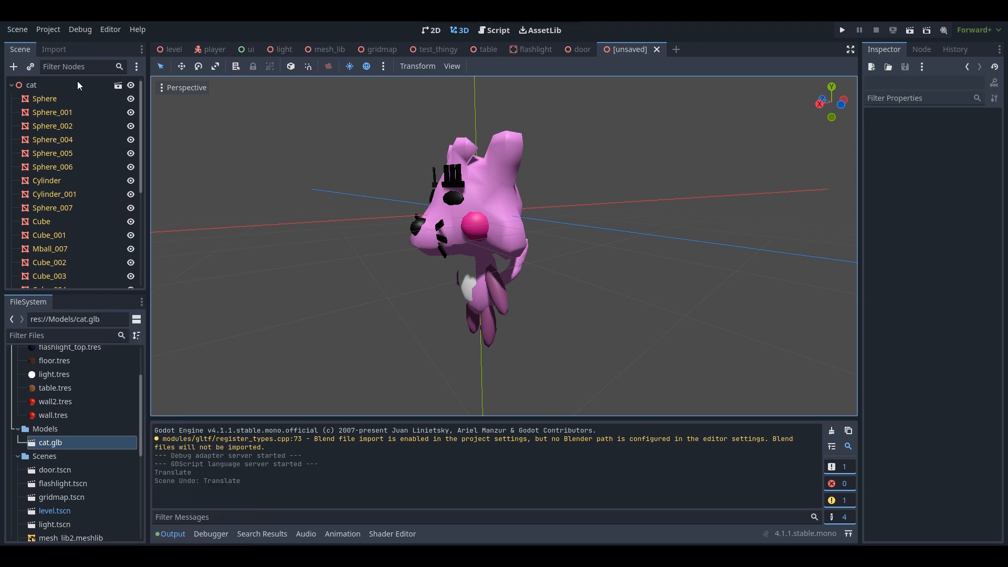
pyautogui.click(77, 80)
pyautogui.press('a')
pyautogui.moveTo(513, 301)
pyautogui.mouseDown(button='right')
pyautogui.moveTo(541, 294)
pyautogui.moveTo(515, 298)
pyautogui.mouseUp(button='right')
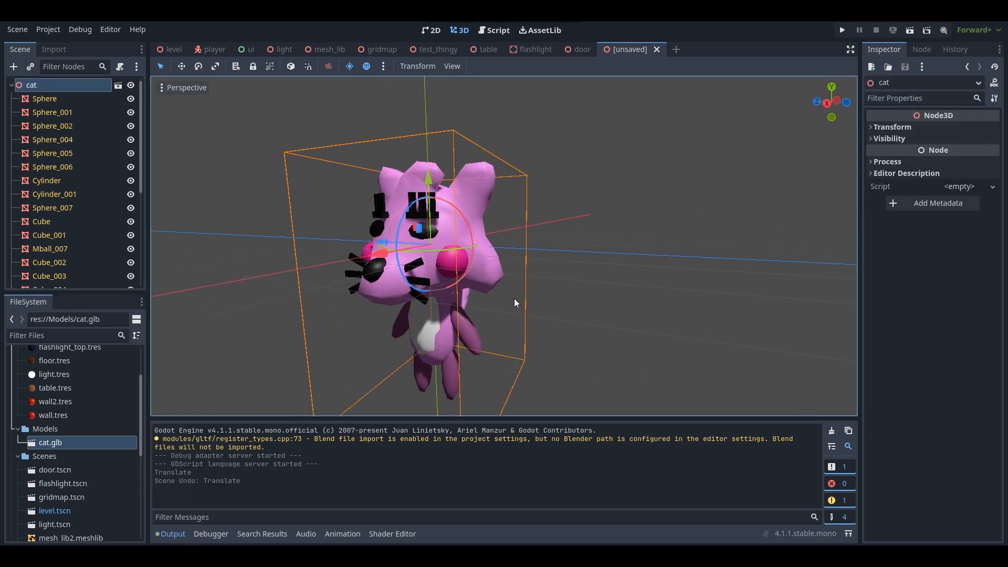
pyautogui.hotkey('ctrl', 's')
pyautogui.doubleClick(445, 186)
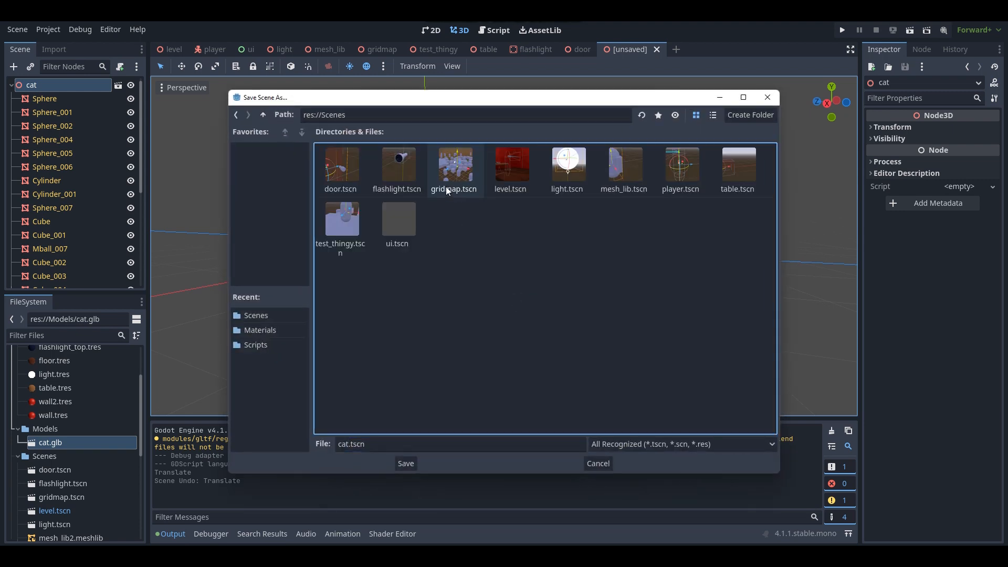
pyautogui.click(406, 463)
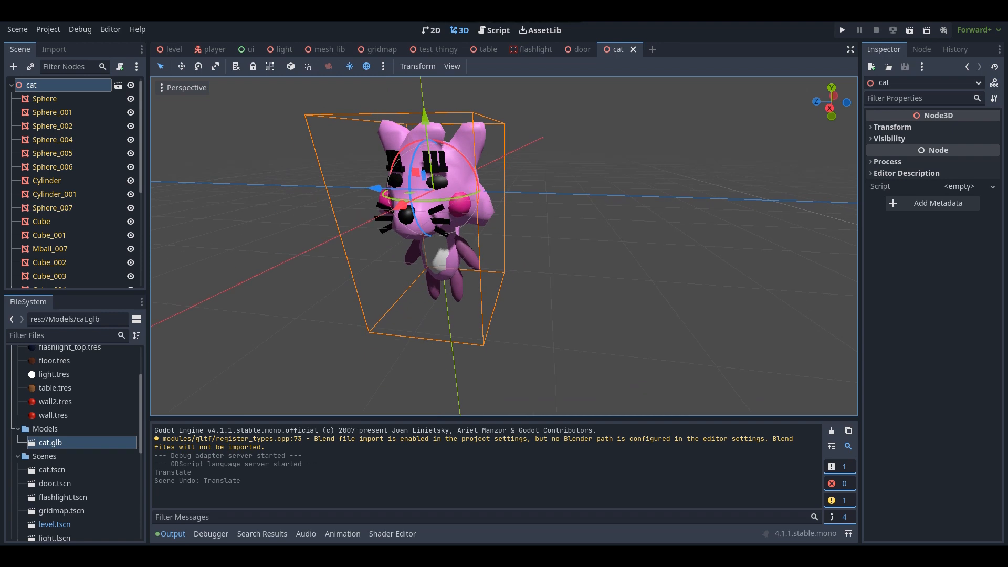
# Switch to the level scene and place an instance of cat.tscn in the room.
pyautogui.scroll(-5, 91, 508)
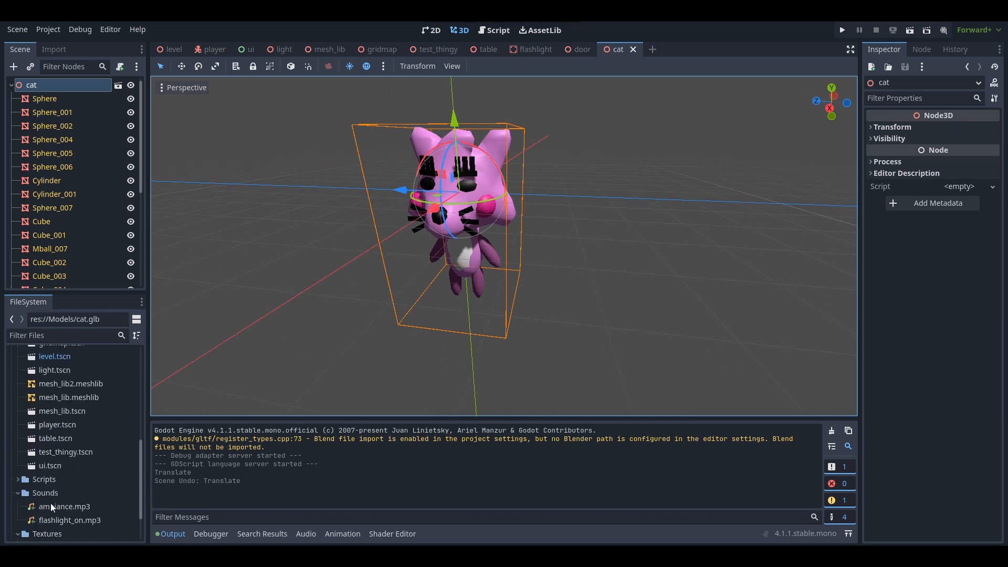
pyautogui.click(166, 49)
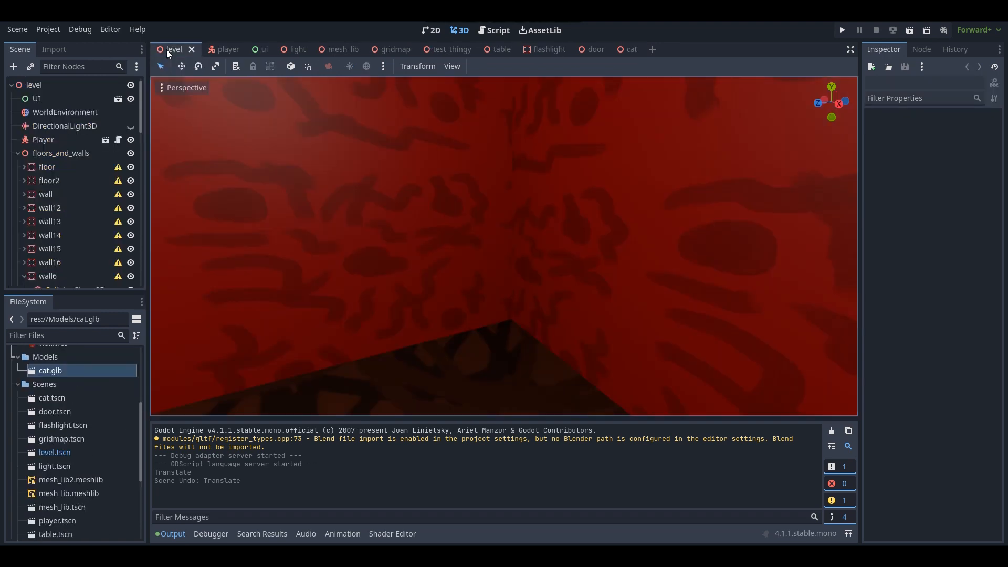
pyautogui.moveTo(504, 245); pyautogui.dragTo(559, 256, button='right')
pyautogui.press('w')
pyautogui.press('s')
pyautogui.scroll(-2, 82, 463)
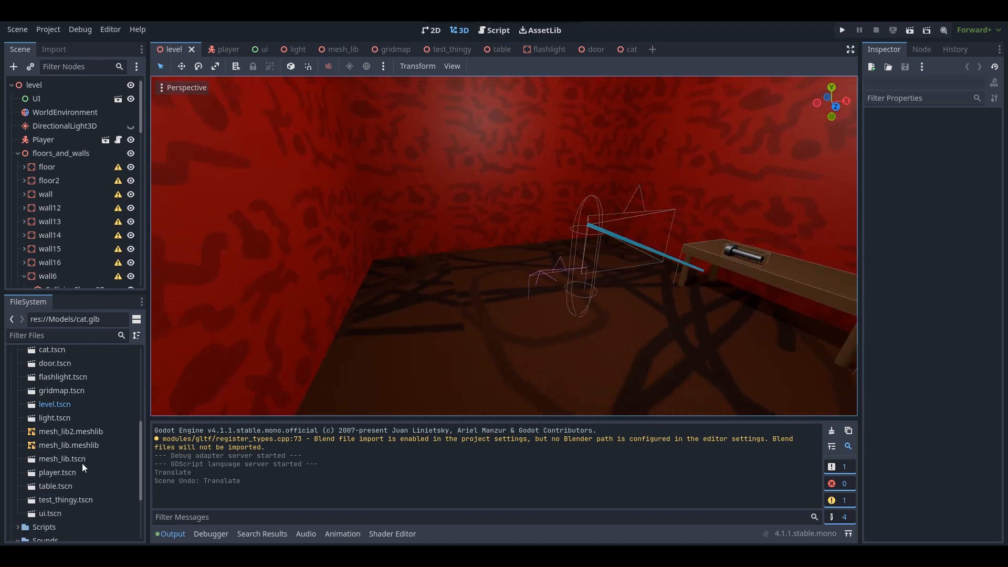
pyautogui.scroll(2, 82, 463)
pyautogui.moveTo(49, 399); pyautogui.dragTo(449, 279)
pyautogui.press('f')
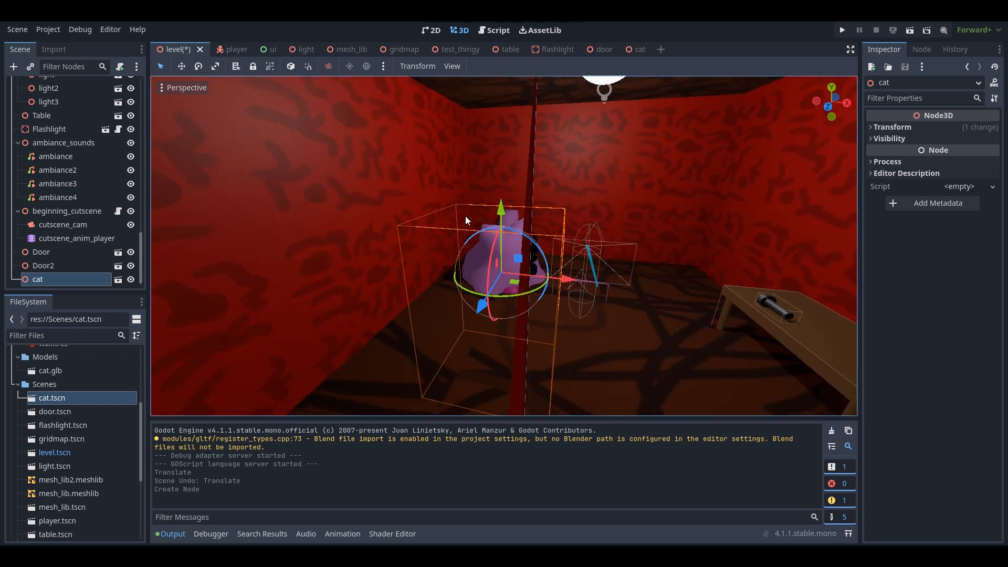
# Raise the cat to a Y position of about 3.52 and set its uniform scale to 0.2.
pyautogui.moveTo(500, 210); pyautogui.dragTo(551, 116)
pyautogui.click(914, 130)
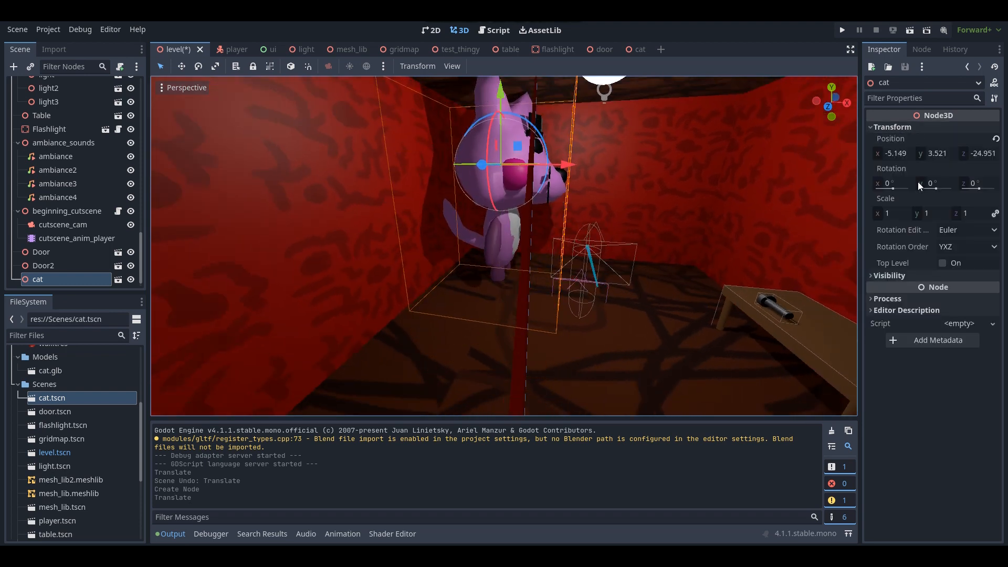
pyautogui.click(898, 213)
pyautogui.write('0.2')
pyautogui.press('Return')
# Move the cat horizontally until it is above the table, at about X 0.08 and Z -22.36.
pyautogui.press('w')
pyautogui.moveTo(506, 173); pyautogui.dragTo(583, 175, button='right')
pyautogui.moveTo(348, 113); pyautogui.dragTo(610, 159)
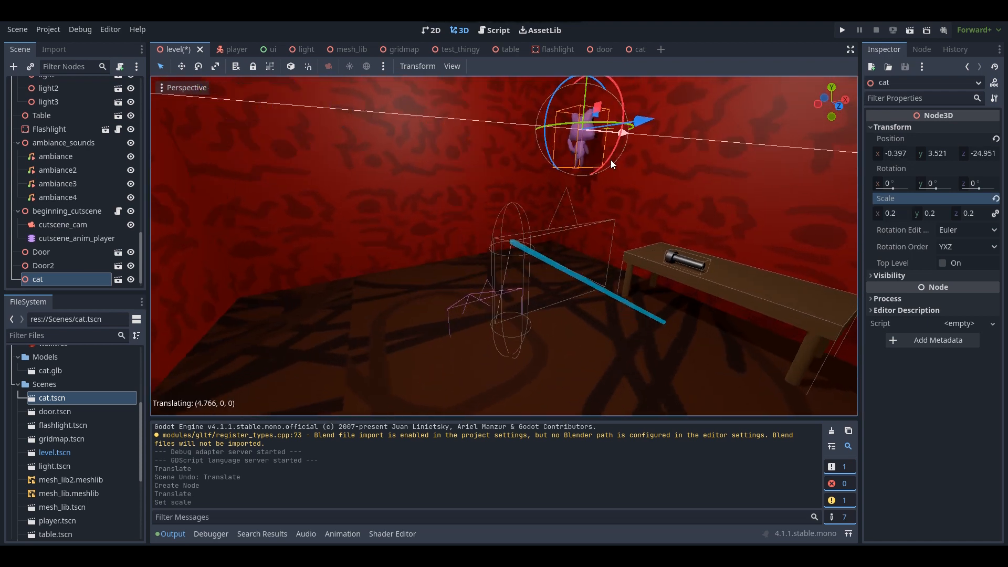
pyautogui.press('a')
pyautogui.moveTo(535, 181)
pyautogui.mouseDown(button='right')
pyautogui.moveTo(546, 183)
pyautogui.moveTo(535, 181)
pyautogui.mouseUp(button='right')
pyautogui.moveTo(523, 136); pyautogui.dragTo(692, 178)
pyautogui.press('a')
pyautogui.moveTo(692, 178); pyautogui.dragTo(847, 178, button='right')
pyautogui.moveTo(454, 164); pyautogui.dragTo(420, 163)
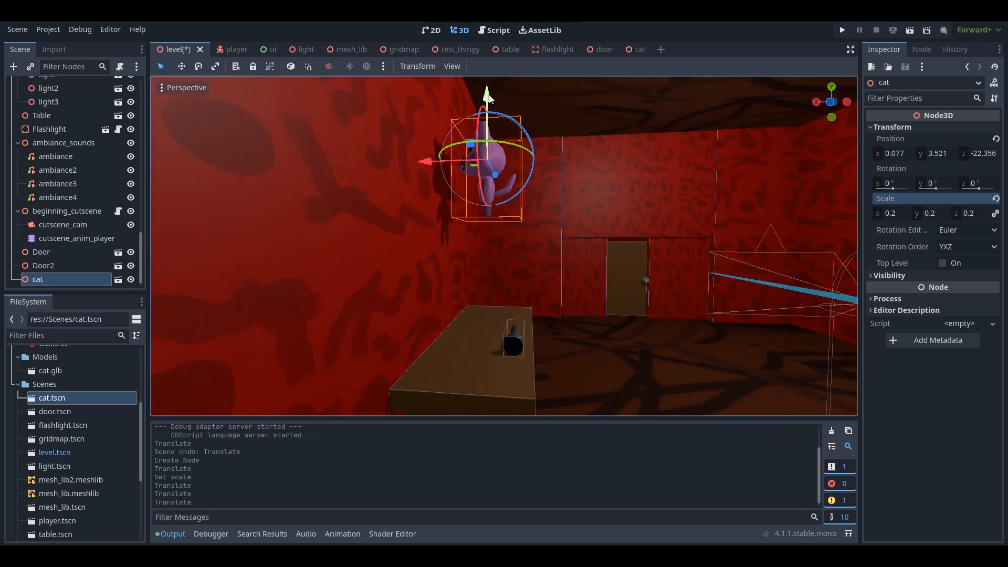
# Lower the cat onto the tabletop, to a Y position of about 2.09.
pyautogui.moveTo(487, 128); pyautogui.dragTo(471, 205)
pyautogui.press('w')
pyautogui.moveTo(473, 183)
pyautogui.mouseDown(button='right')
pyautogui.moveTo(472, 210)
pyautogui.moveTo(473, 183)
pyautogui.mouseUp(button='right')
pyautogui.press('s')
pyautogui.moveTo(503, 130); pyautogui.dragTo(503, 107, button='right')
pyautogui.moveTo(501, 133); pyautogui.dragTo(503, 155)
# Rotate the cat about its vertical axis so it faces the room, and return to the Select tool.
pyautogui.press('d')
pyautogui.moveTo(503, 155); pyautogui.dragTo(336, 178, button='right')
pyautogui.press('w')
pyautogui.click(203, 66)
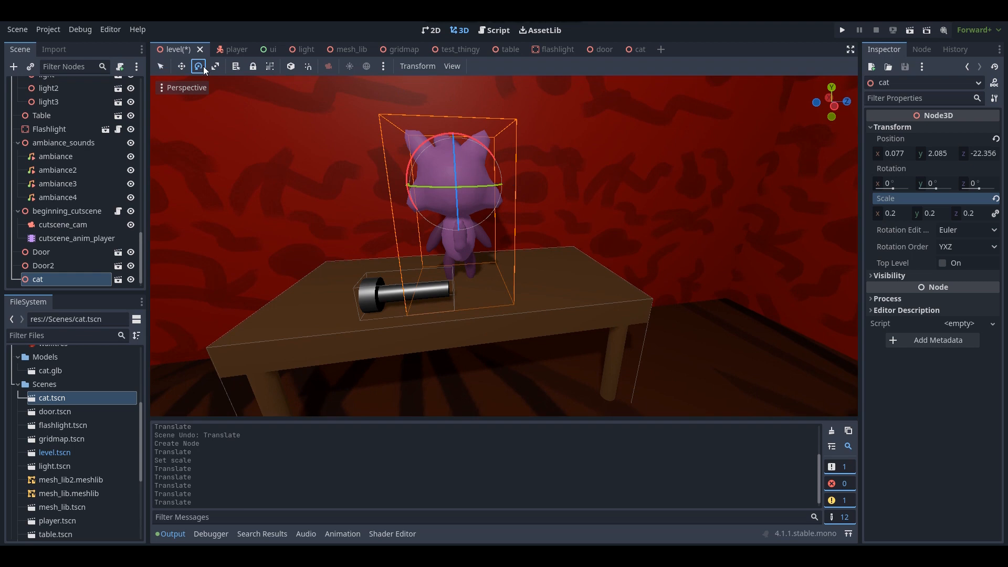
pyautogui.moveTo(440, 187); pyautogui.dragTo(577, 187)
pyautogui.click(160, 66)
# Examine the cat on the table from different parts of the room.
pyautogui.press('s')
pyautogui.moveTo(577, 186)
pyautogui.mouseDown(button='right')
pyautogui.moveTo(589, 204)
pyautogui.moveTo(582, 207)
pyautogui.moveTo(611, 206)
pyautogui.moveTo(572, 196)
pyautogui.moveTo(574, 224)
pyautogui.moveTo(577, 198)
pyautogui.moveTo(580, 216)
pyautogui.moveTo(643, 206)
pyautogui.moveTo(662, 214)
pyautogui.moveTo(573, 206)
pyautogui.mouseUp(button='right')
pyautogui.press('s')
pyautogui.press('w')
pyautogui.press('w')
pyautogui.press('s')
pyautogui.press('w')
pyautogui.press('s')
pyautogui.press('a')
pyautogui.press('w')
pyautogui.press('d')
pyautogui.press('s')
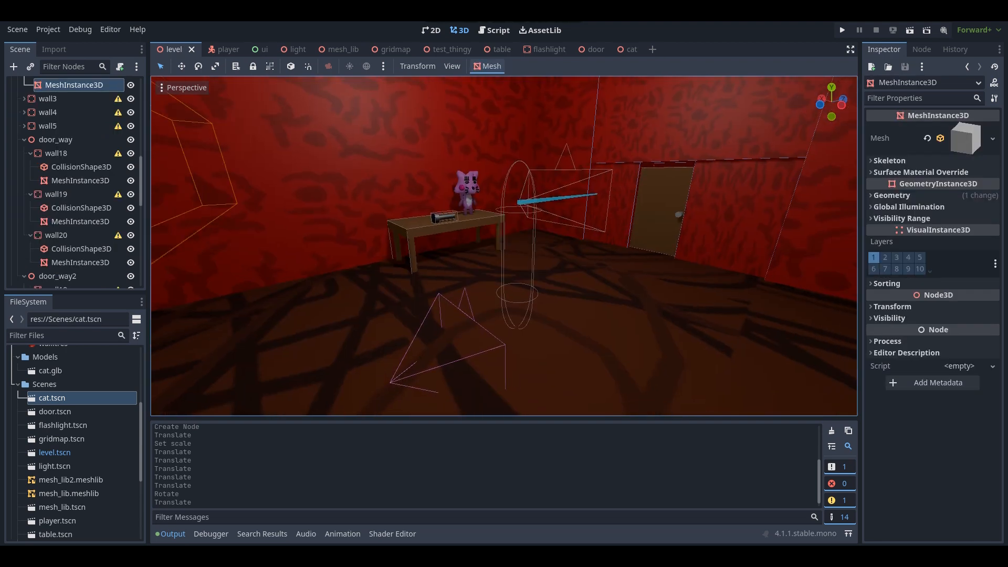
pyautogui.moveTo(504, 231); pyautogui.dragTo(619, 296, button='right')
pyautogui.press('w')
pyautogui.press('a')
pyautogui.press('w')
pyautogui.press('s')
pyautogui.press('a')
pyautogui.press('w')
pyautogui.press('w')
pyautogui.press('s')
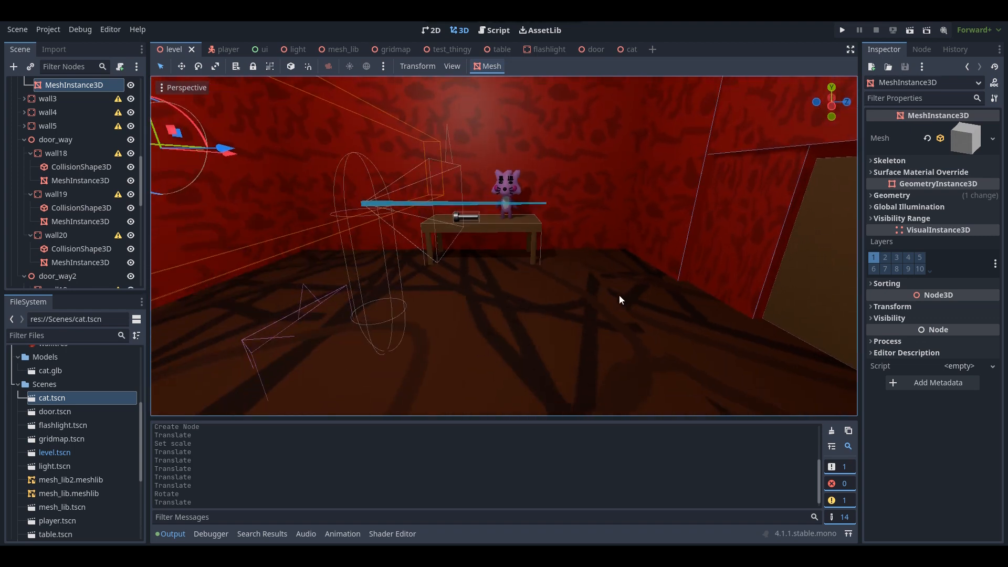
# Create a new scene with a 3D root node and rename the root key.
pyautogui.click(654, 50)
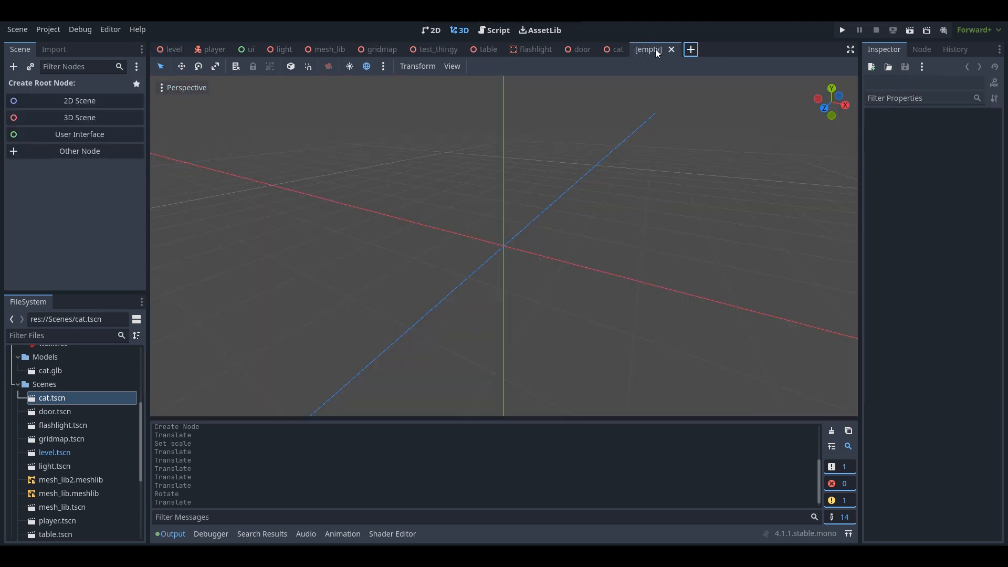
pyautogui.click(74, 114)
pyautogui.doubleClick(80, 85)
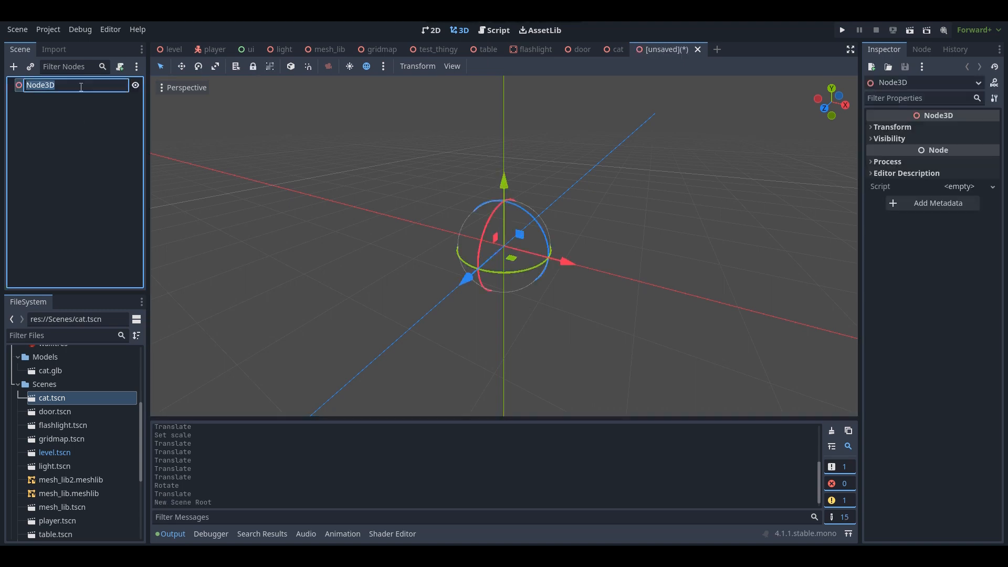
pyautogui.write('key')
pyautogui.press('Return')
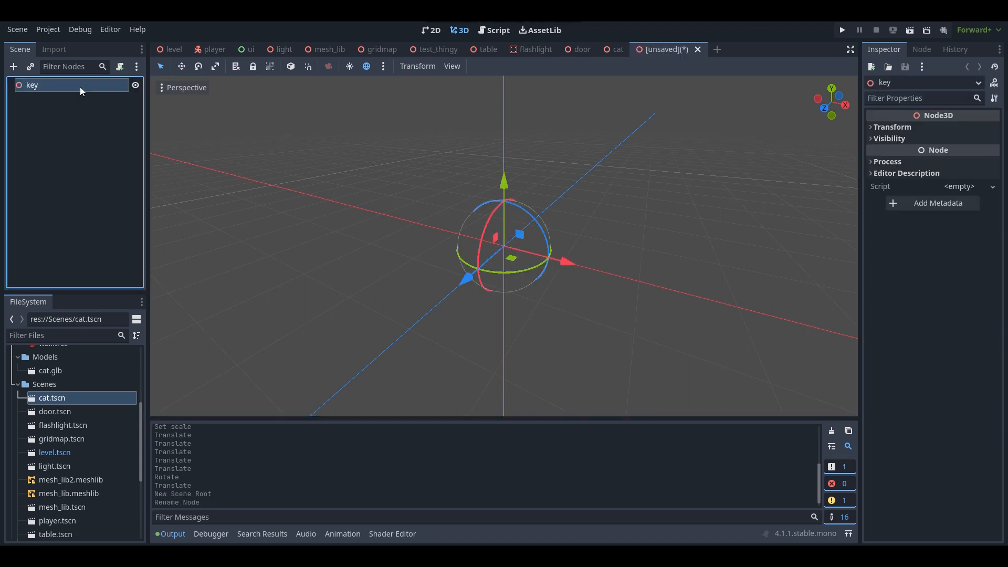
pyautogui.moveTo(368, 133); pyautogui.dragTo(509, 197, button='middle')
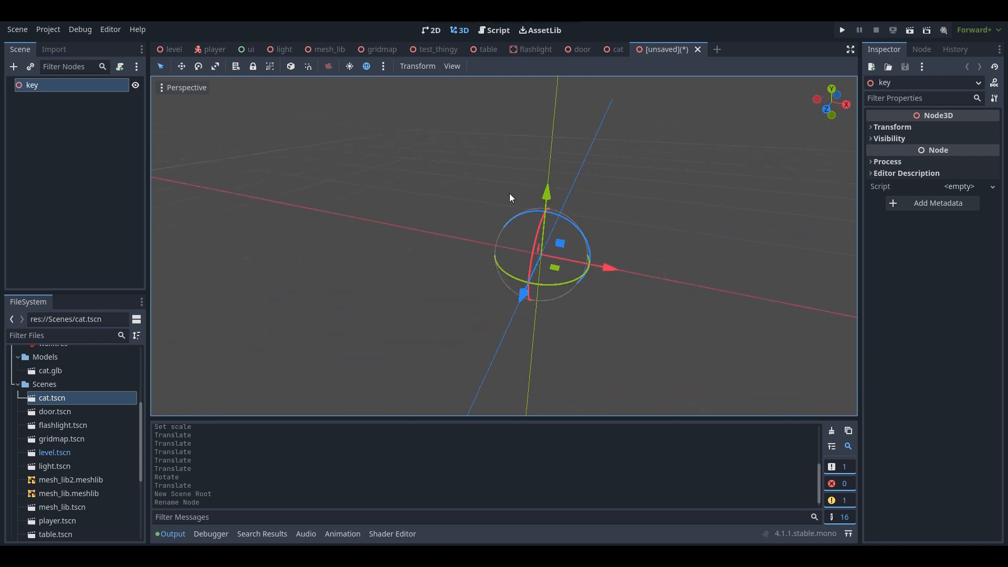
# Change the type of the key root node to StaticBody3D.
pyautogui.rightClick(46, 86)
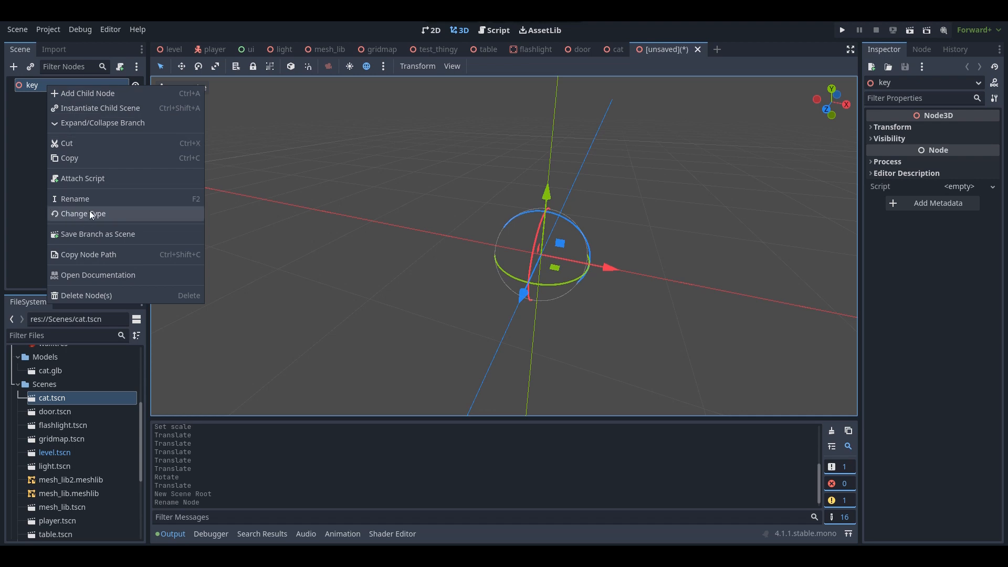
pyautogui.click(36, 84)
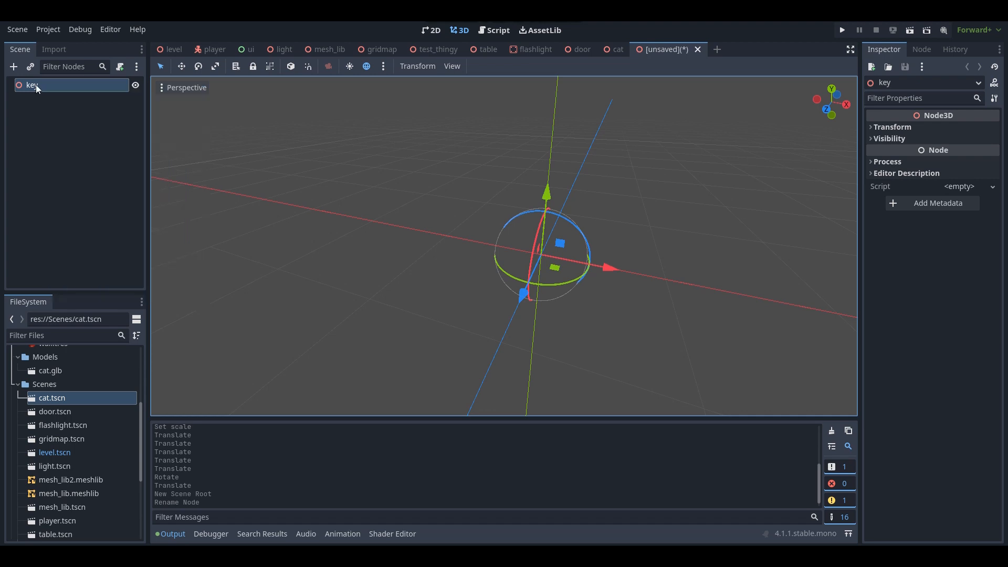
pyautogui.rightClick(35, 84)
pyautogui.click(76, 213)
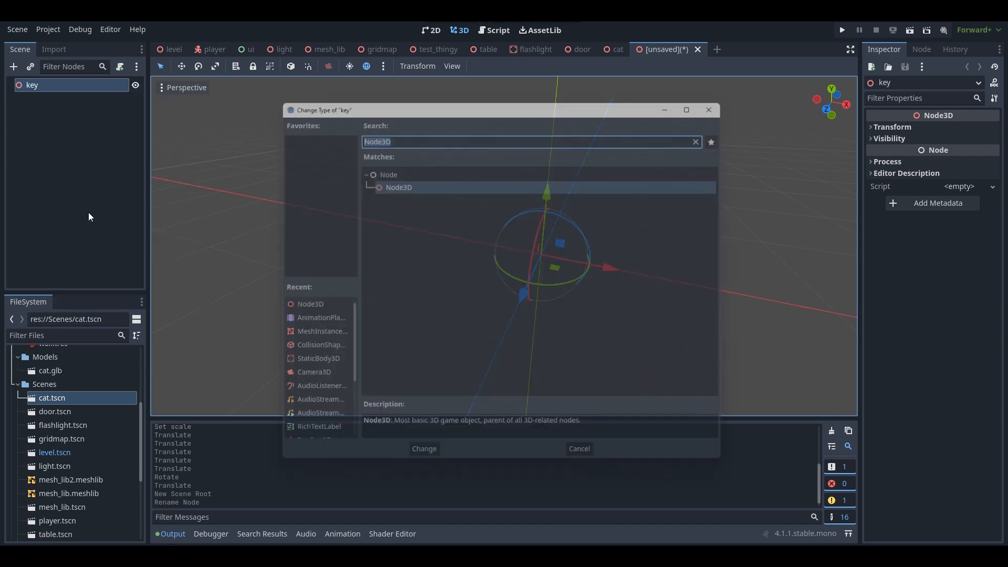
pyautogui.write('stat')
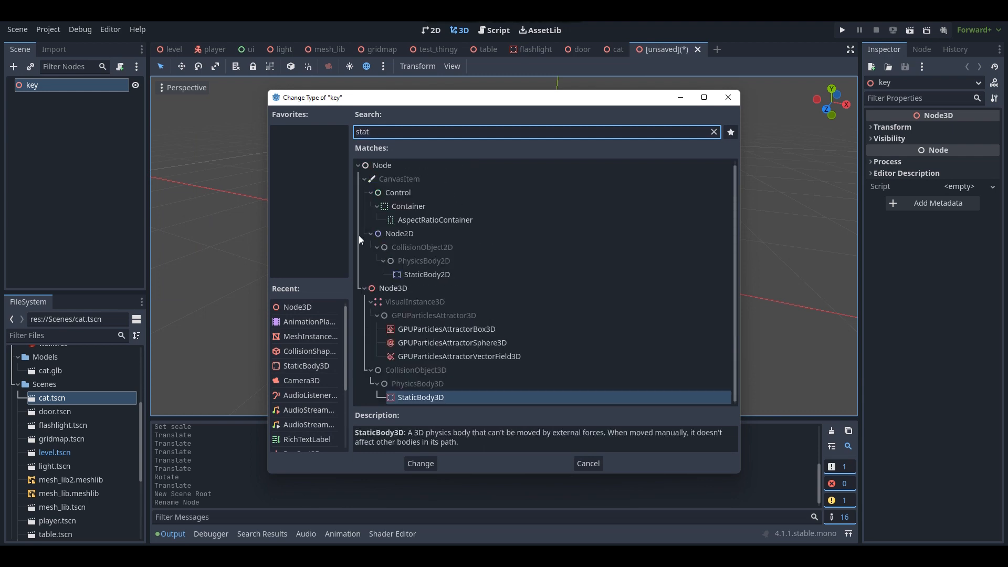
pyautogui.doubleClick(456, 395)
pyautogui.press('d')
pyautogui.moveTo(611, 204); pyautogui.dragTo(634, 209, button='right')
# Add a MeshInstance3D as a child of the key node.
pyautogui.click(34, 85)
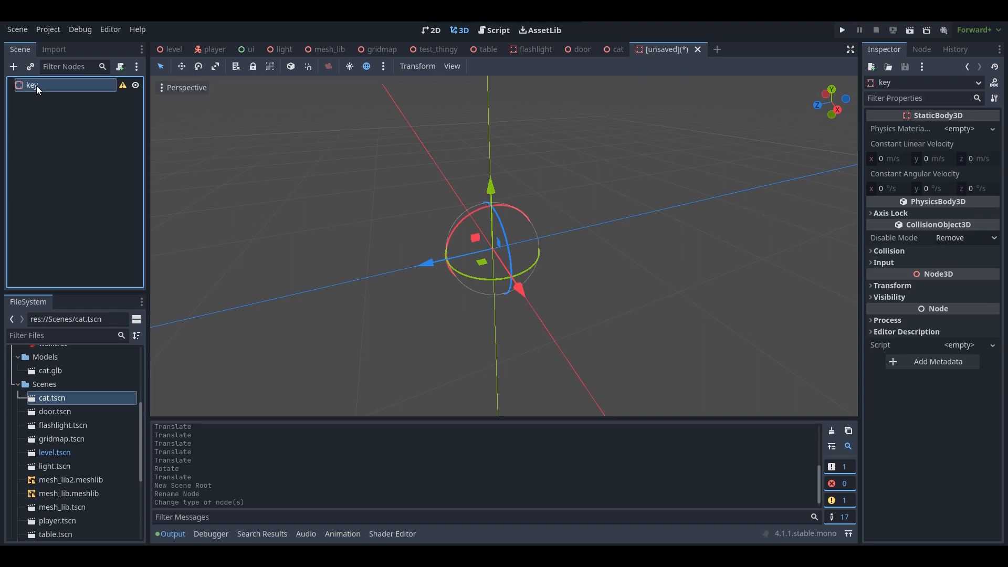
pyautogui.moveTo(603, 277); pyautogui.dragTo(637, 263, button='right')
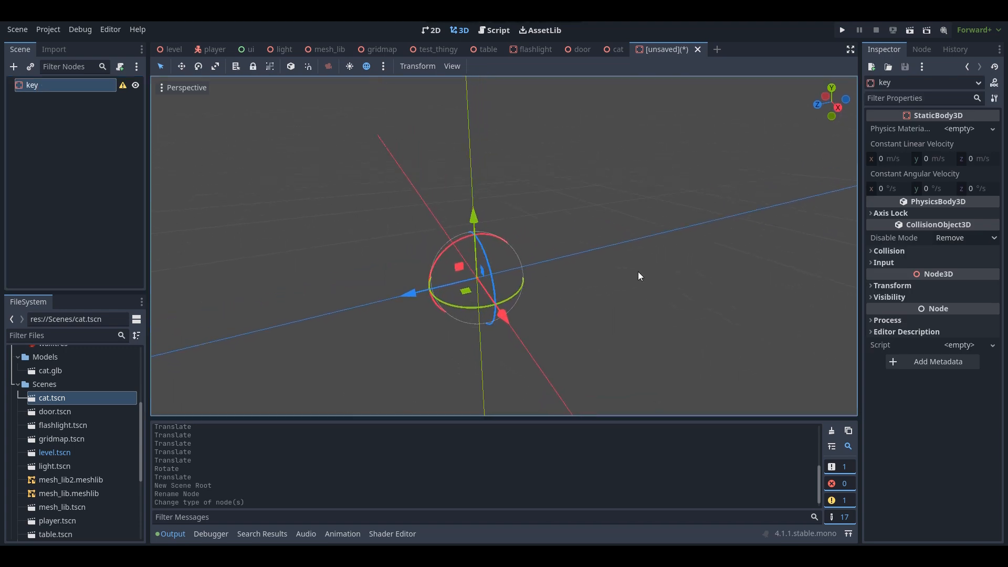
pyautogui.rightClick(55, 88)
pyautogui.click(77, 97)
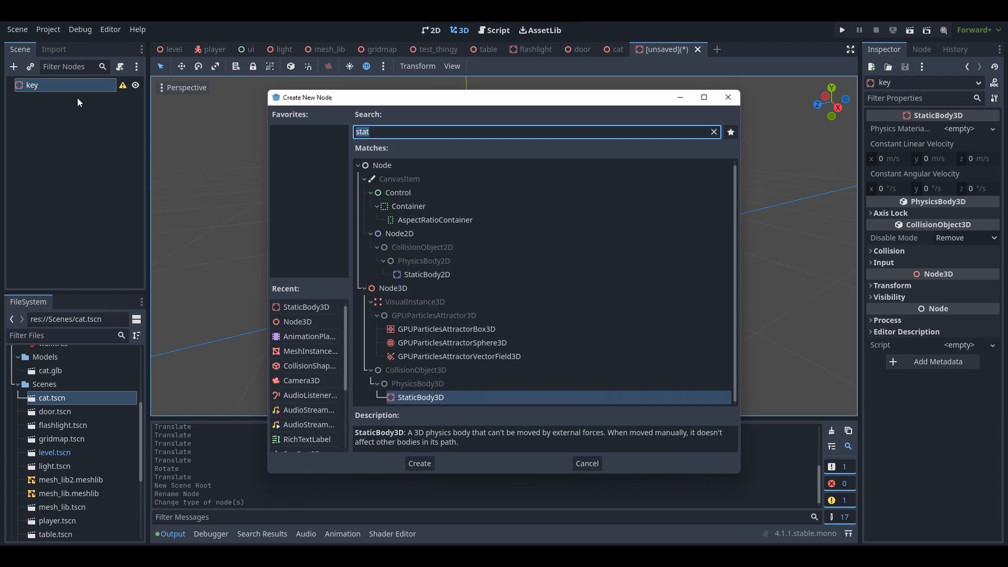
pyautogui.write('mesh')
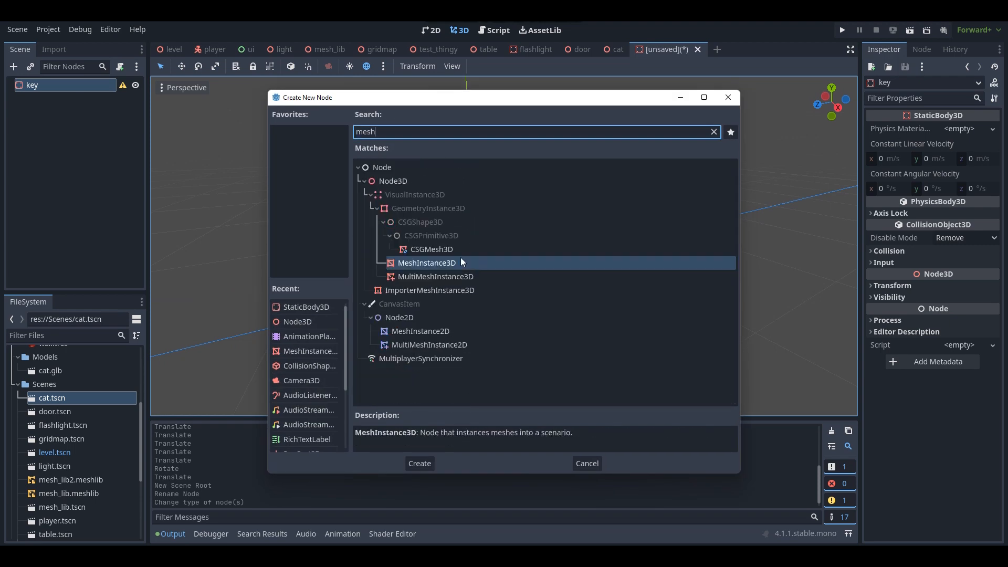
pyautogui.doubleClick(461, 262)
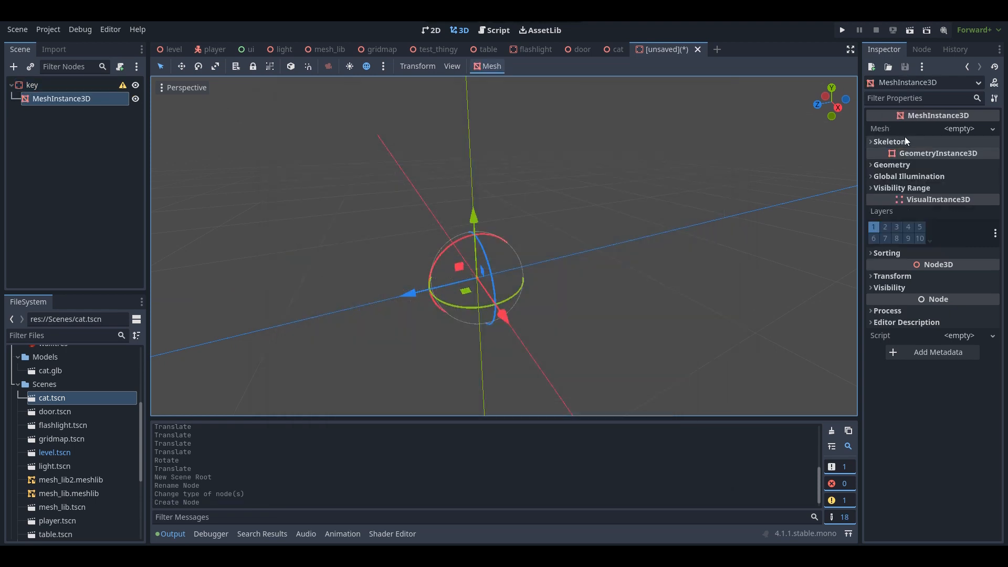
# Assign a new CylinderMesh to the MeshInstance3D and set its height to 1 m.
pyautogui.click(957, 130)
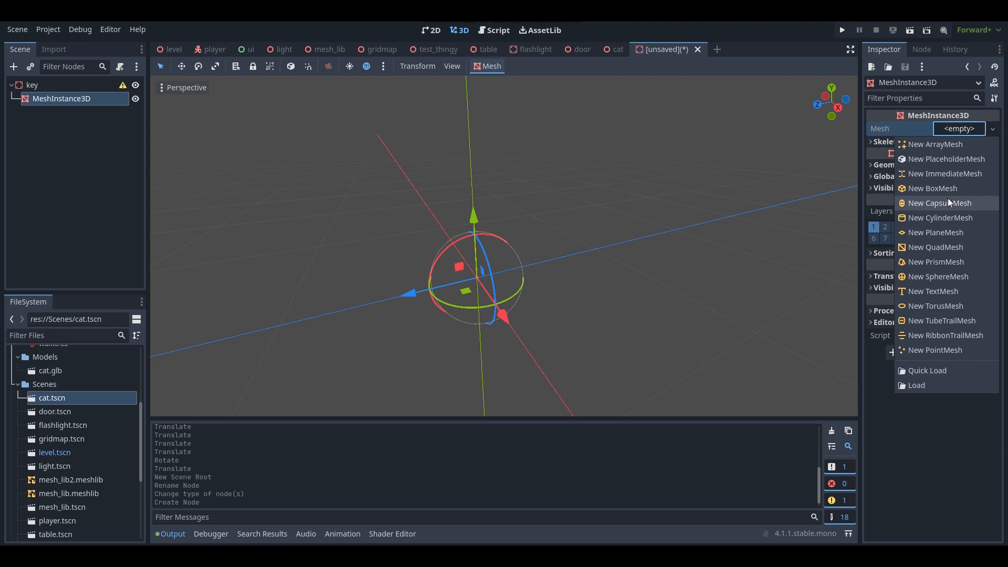
pyautogui.click(941, 218)
pyautogui.moveTo(739, 137); pyautogui.dragTo(689, 135, button='middle')
pyautogui.click(958, 139)
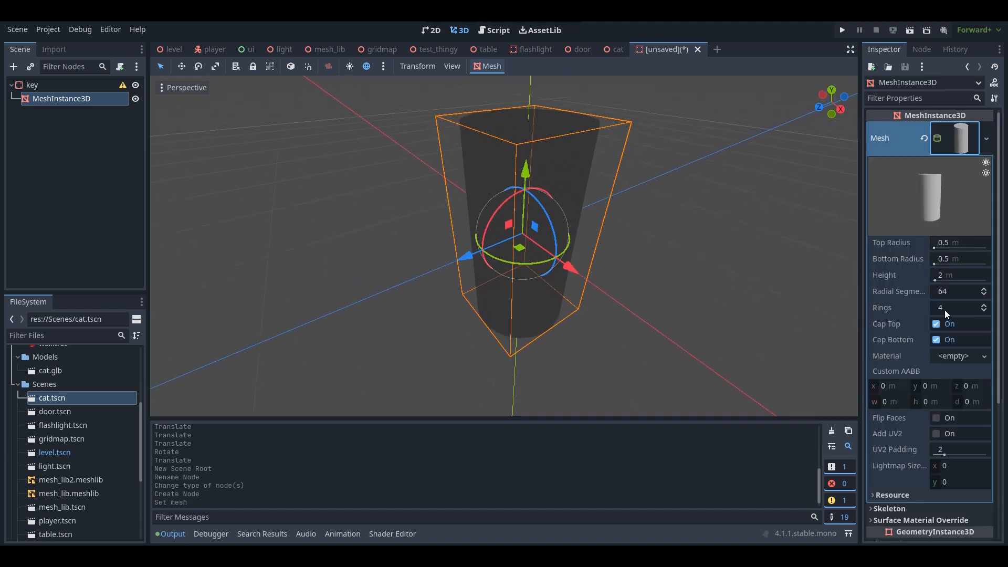
pyautogui.click(958, 274)
pyautogui.write('1')
pyautogui.press('Return')
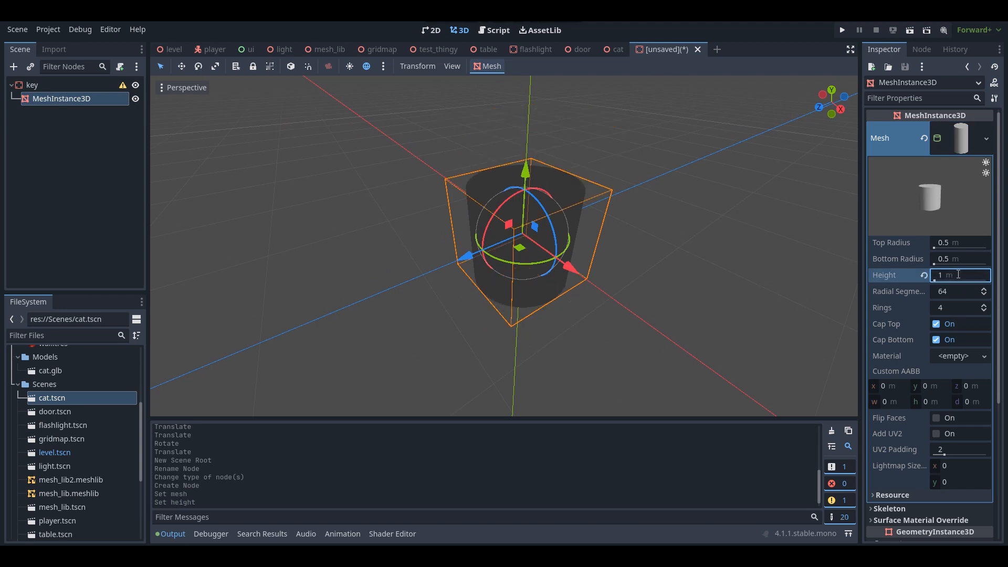
# Turn on the preview sunlight in the key scene and view the cylinder from another side.
pyautogui.click(350, 66)
pyautogui.moveTo(636, 278); pyautogui.dragTo(463, 284, button='middle')
pyautogui.scroll(-3, 501, 293)
pyautogui.scroll(4, 463, 283)
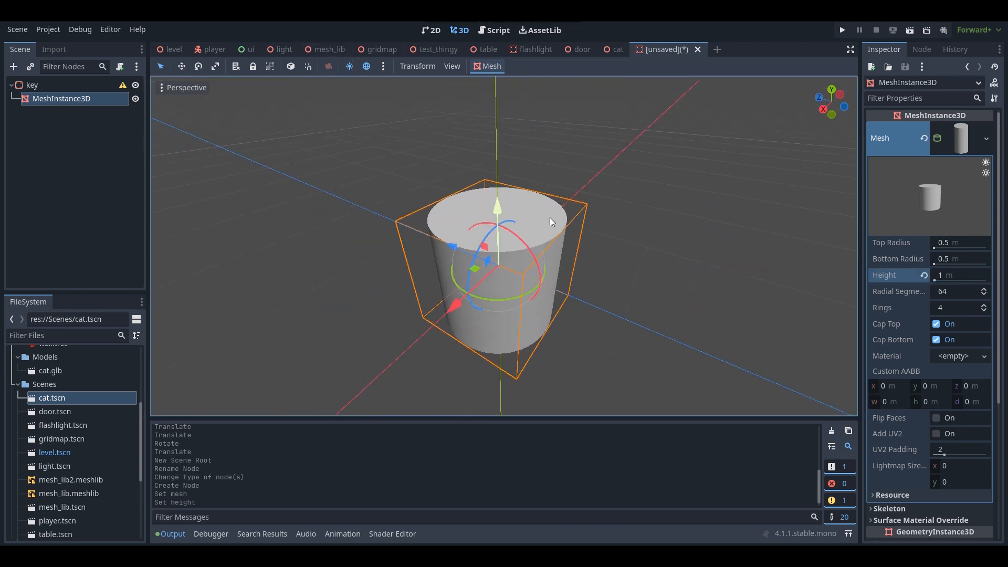
# Set the cylinder mesh's radial segments to 14.
pyautogui.moveTo(549, 217); pyautogui.dragTo(563, 224, button='right')
pyautogui.click(955, 292)
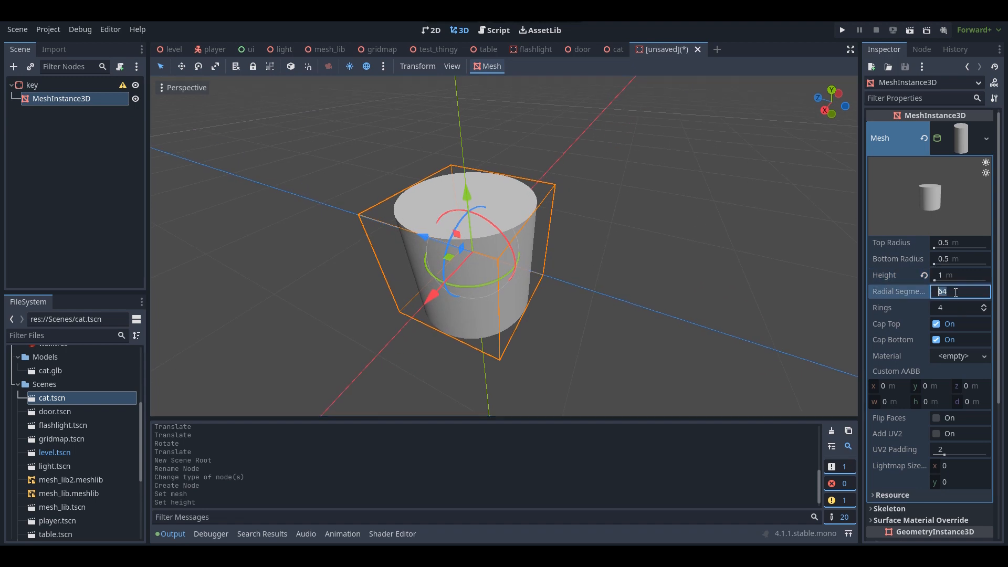
pyautogui.write('1')
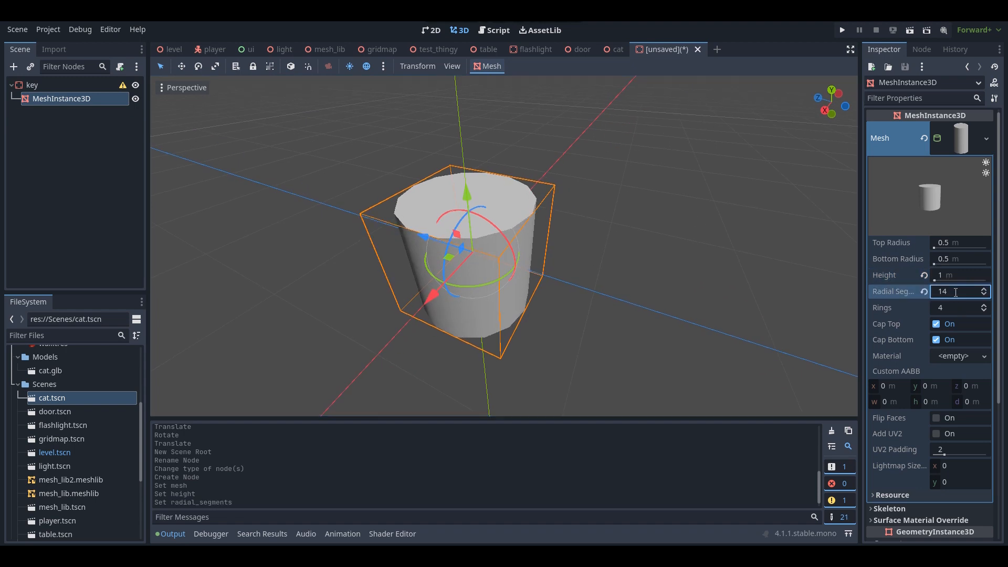
pyautogui.write('4')
pyautogui.press('Return')
pyautogui.moveTo(564, 216)
pyautogui.mouseDown(button='right')
pyautogui.moveTo(560, 247)
pyautogui.moveTo(564, 216)
pyautogui.mouseUp(button='right')
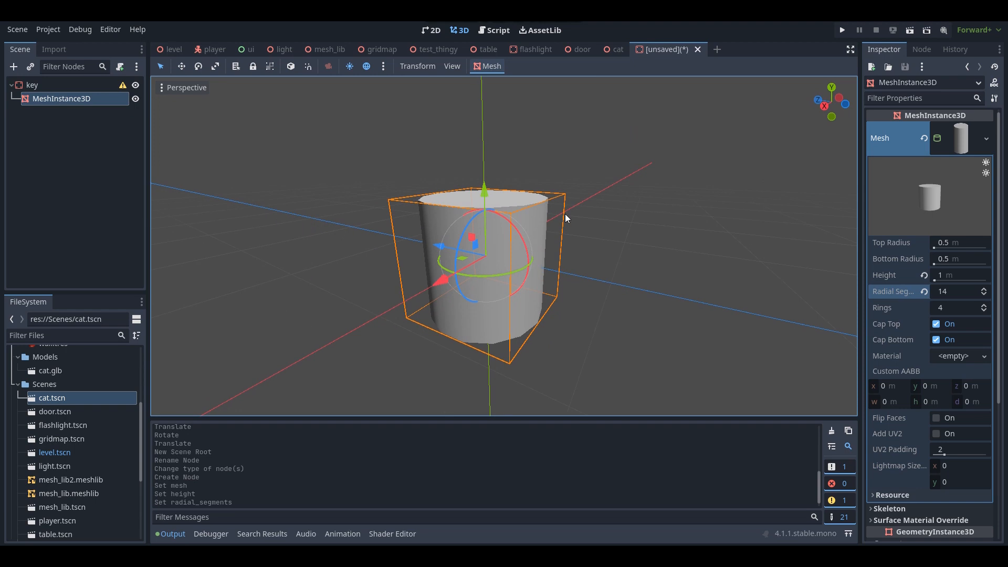
# Flatten the cylinder into a disc by setting the MeshInstance3D's Y scale to 0.1.
pyautogui.scroll(-4, 982, 443)
pyautogui.click(909, 453)
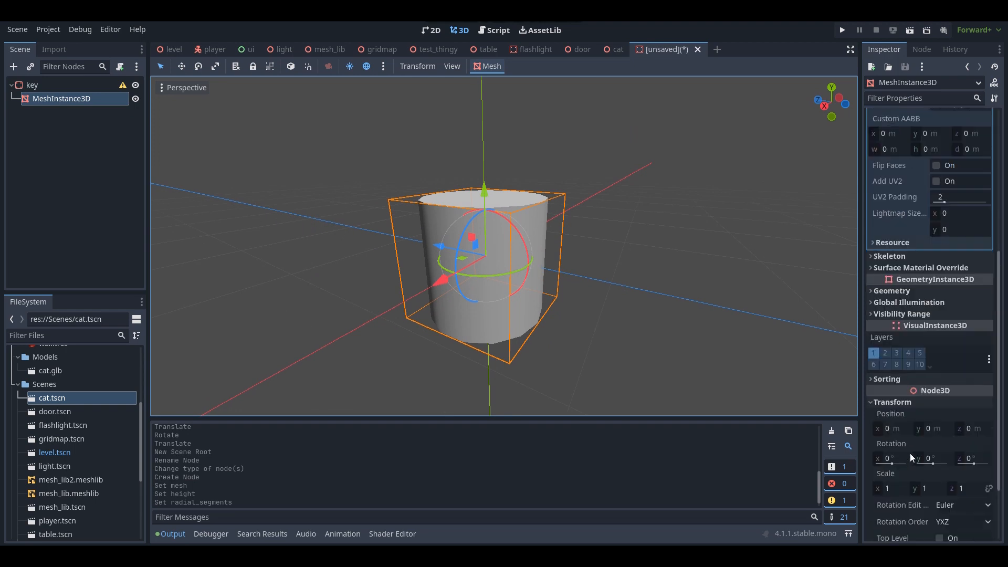
pyautogui.scroll(-3, 909, 453)
pyautogui.click(934, 404)
pyautogui.write('0.1')
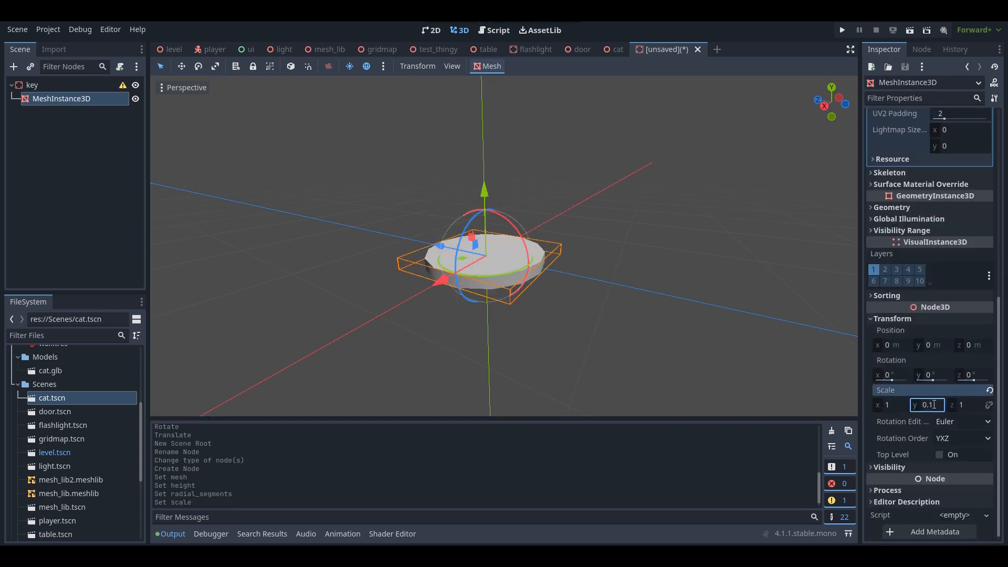
# Examine the flattened cylinder from several sides and distances.
pyautogui.moveTo(609, 247); pyautogui.dragTo(635, 252, button='right')
pyautogui.press('w')
pyautogui.press('s')
pyautogui.press('w')
pyautogui.press('s')
pyautogui.press('w')
pyautogui.press('s')
pyautogui.press('w')
pyautogui.press('a')
pyautogui.moveTo(269, 185)
pyautogui.mouseDown(button='right')
pyautogui.moveTo(325, 197)
pyautogui.moveTo(268, 185)
pyautogui.mouseUp(button='right')
pyautogui.press('d')
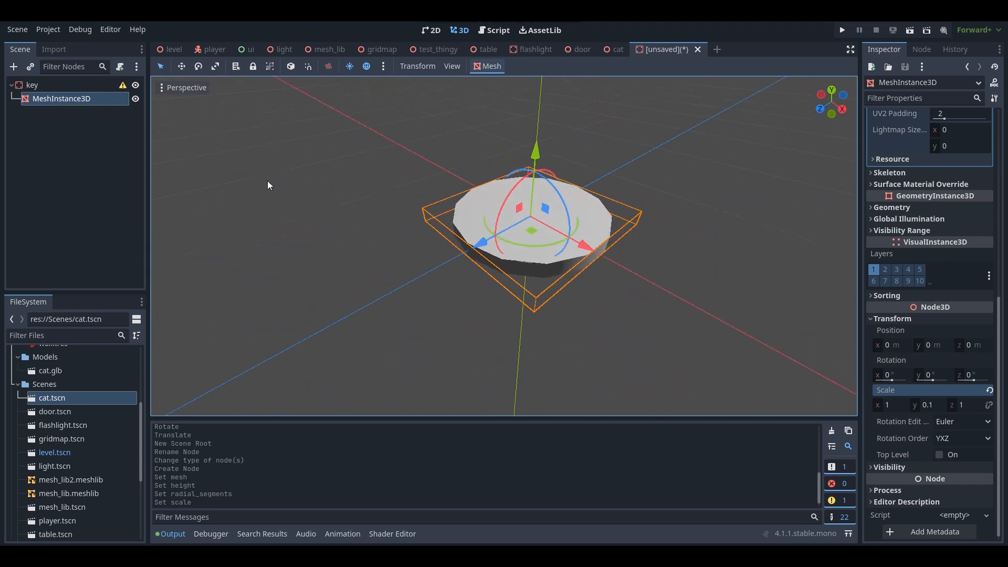
# Add a second MeshInstance3D under the key node and give it a new BoxMesh.
pyautogui.rightClick(61, 85)
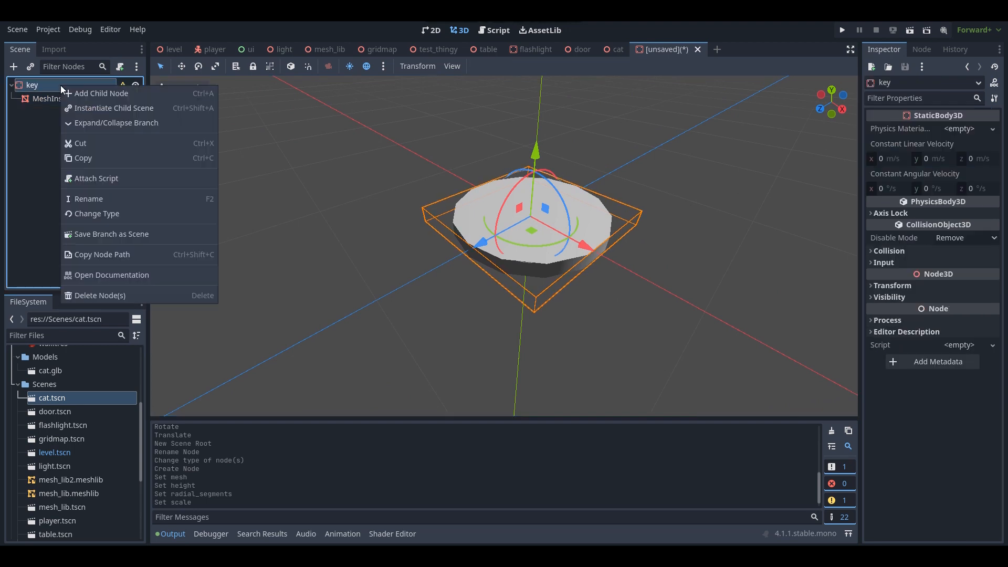
pyautogui.click(95, 93)
pyautogui.write('mesh')
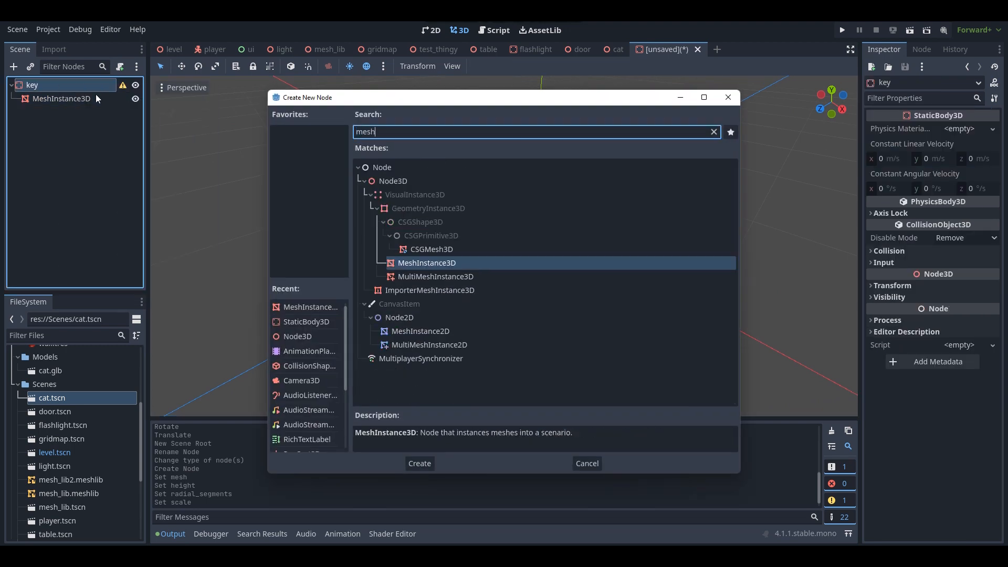
pyautogui.doubleClick(417, 263)
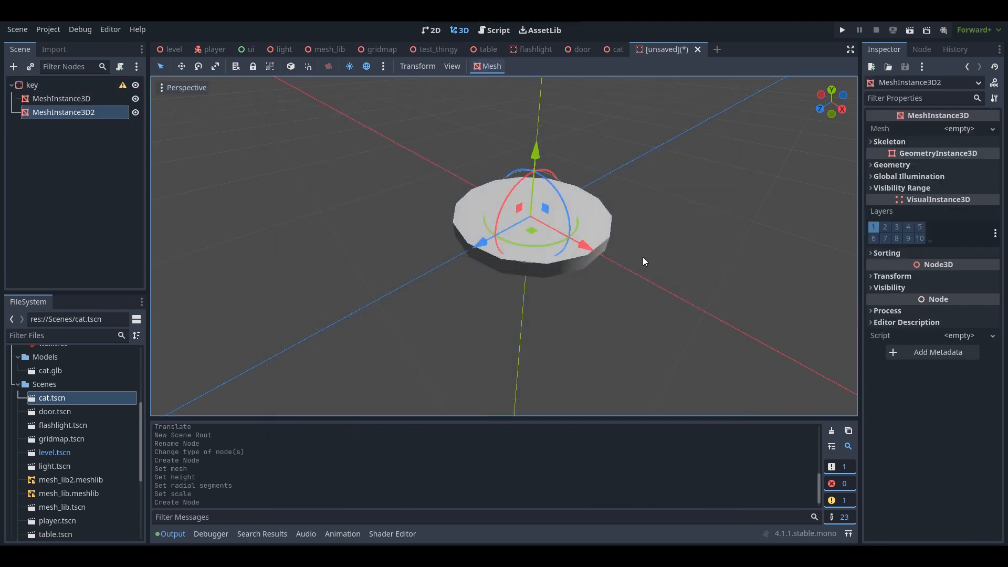
pyautogui.click(957, 129)
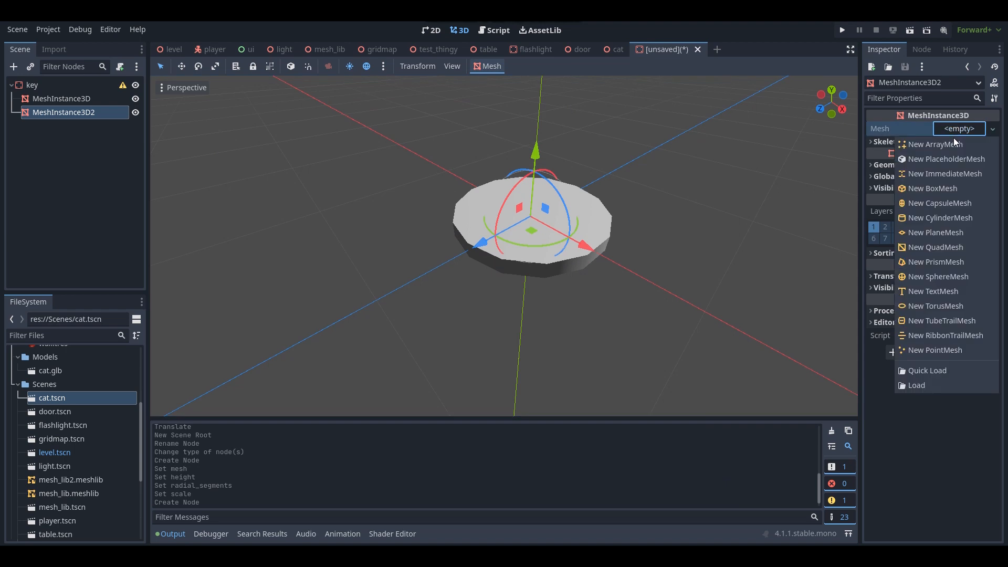
pyautogui.click(943, 188)
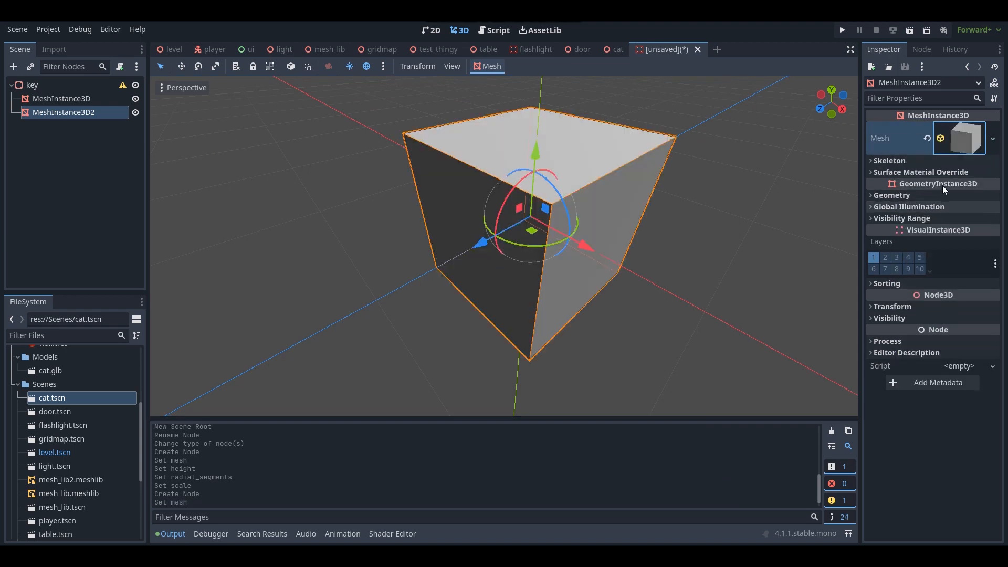
# Scale the box down along Y to a thin slab and along X to a narrow strip.
pyautogui.click(215, 67)
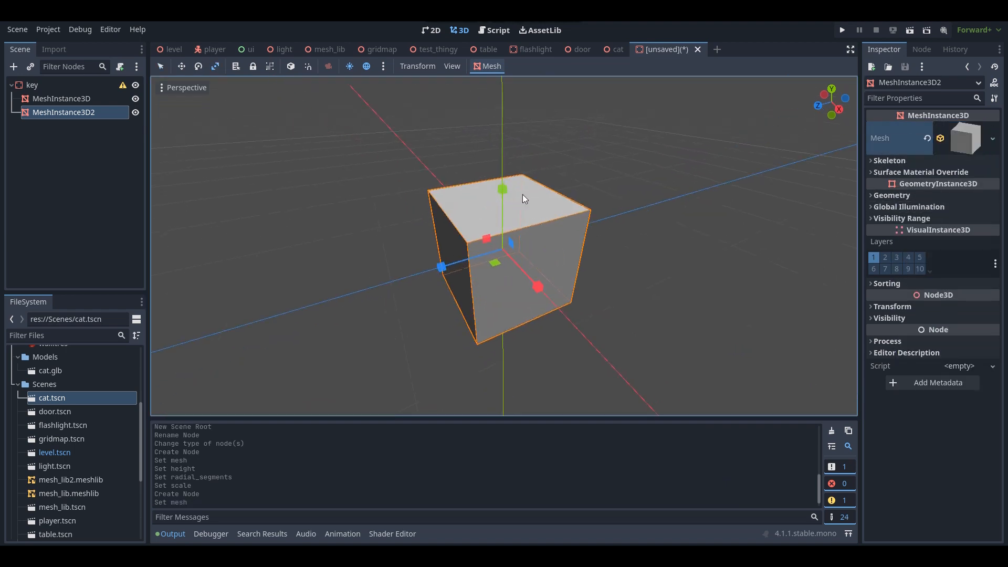
pyautogui.moveTo(491, 182); pyautogui.dragTo(492, 246)
pyautogui.press('w')
pyautogui.press('a')
pyautogui.moveTo(492, 246); pyautogui.dragTo(491, 246, button='right')
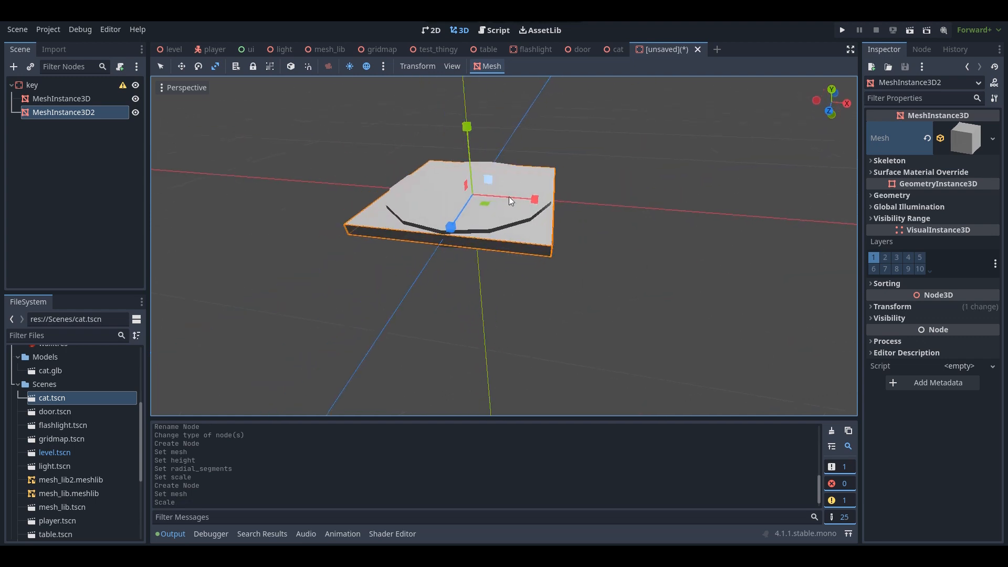
pyautogui.moveTo(527, 203); pyautogui.dragTo(484, 194)
pyautogui.moveTo(483, 194); pyautogui.dragTo(483, 194, button='right')
pyautogui.press('d')
# Move the narrow box outward from the disc along Z and scale it to form the key's shaft.
pyautogui.click(160, 67)
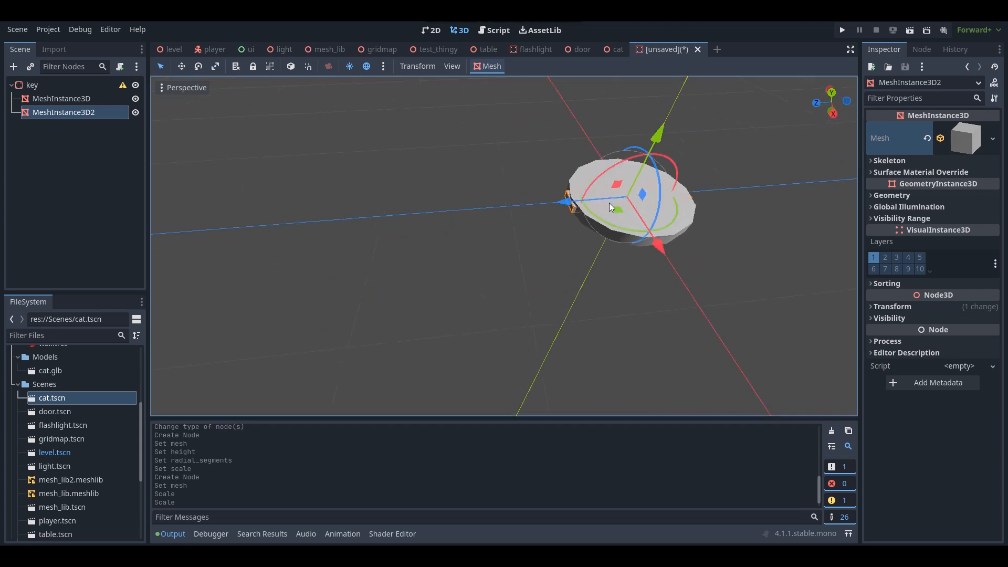
pyautogui.moveTo(571, 205); pyautogui.dragTo(433, 209)
pyautogui.click(220, 70)
pyautogui.moveTo(433, 209)
pyautogui.mouseDown(button='right')
pyautogui.moveTo(541, 209)
pyautogui.moveTo(439, 206)
pyautogui.mouseUp(button='right')
# Duplicate the shaft mesh and scale the copy down to a short block slightly thinner than the shaft.
pyautogui.hotkey('ctrl', 'd')
pyautogui.moveTo(439, 206); pyautogui.dragTo(478, 184)
pyautogui.press('w')
pyautogui.moveTo(484, 184); pyautogui.dragTo(484, 152, button='right')
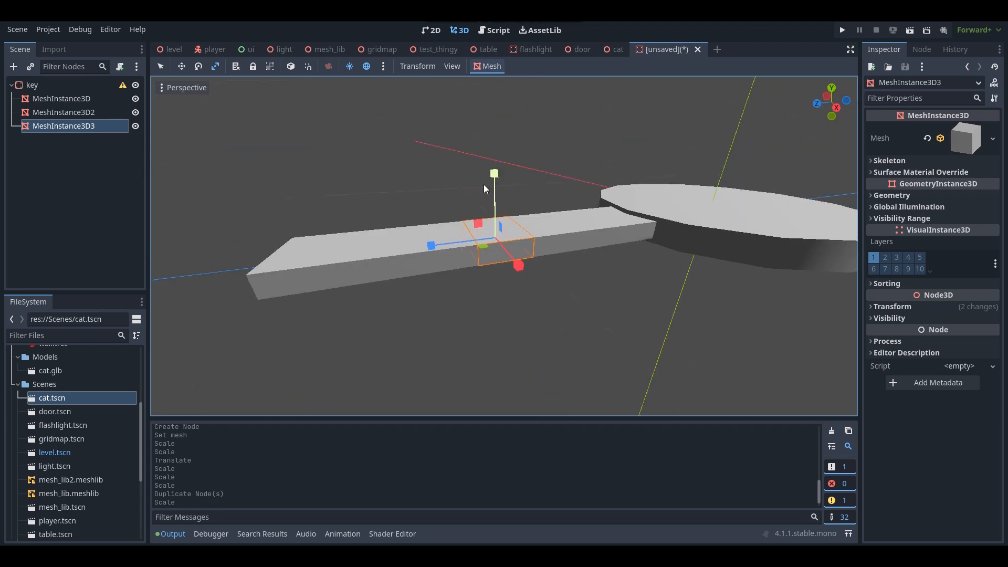
pyautogui.moveTo(493, 178); pyautogui.dragTo(497, 190)
pyautogui.moveTo(497, 190); pyautogui.dragTo(497, 190, button='right')
# Move the short block out along X to the shaft's side and toward its free end as a key tooth.
pyautogui.click(160, 70)
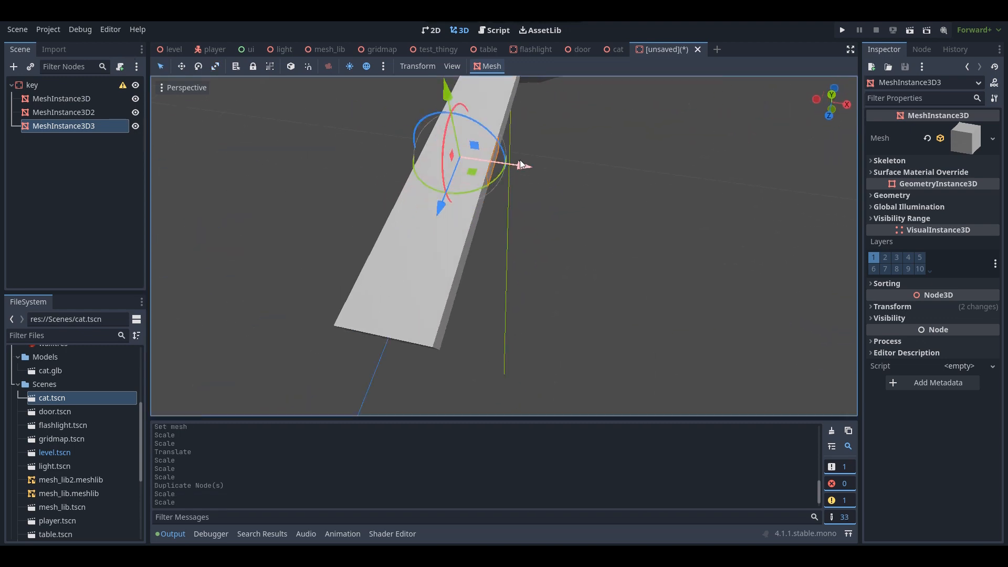
pyautogui.moveTo(523, 163); pyautogui.dragTo(581, 165)
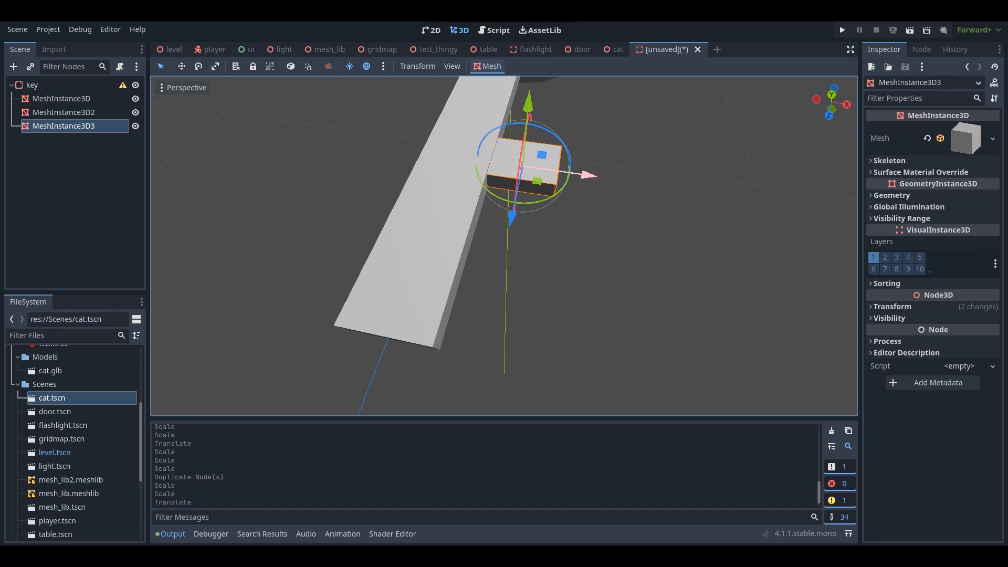
pyautogui.moveTo(589, 165); pyautogui.dragTo(589, 164, button='right')
pyautogui.moveTo(524, 190); pyautogui.dragTo(469, 216)
# Duplicate the key tooth and place the copy beside the first one, nearer the disc.
pyautogui.hotkey('ctrl', 'd')
pyautogui.press('s')
pyautogui.moveTo(468, 217)
pyautogui.mouseDown(button='right')
pyautogui.moveTo(433, 217)
pyautogui.moveTo(477, 216)
pyautogui.mouseUp(button='right')
pyautogui.press('w')
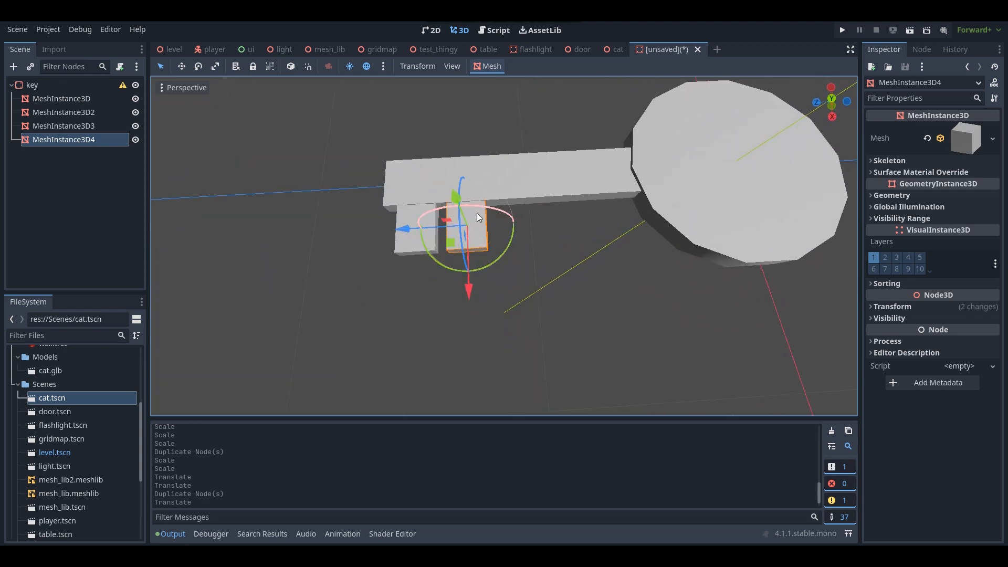
pyautogui.press('s')
pyautogui.moveTo(267, 103); pyautogui.dragTo(301, 132, button='right')
pyautogui.press('w')
pyautogui.press('a')
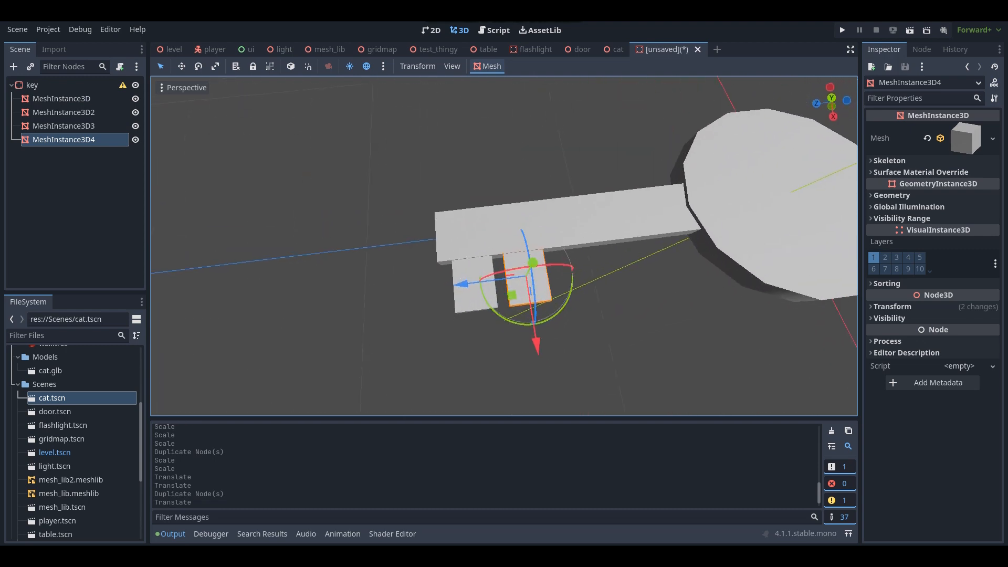
# Scale the second key tooth so it is narrower and shorter than the first.
pyautogui.click(215, 67)
pyautogui.moveTo(467, 292); pyautogui.dragTo(497, 285)
pyautogui.moveTo(534, 146); pyautogui.dragTo(578, 163, button='right')
pyautogui.press('s')
pyautogui.press('w')
pyautogui.press('d')
pyautogui.press('a')
pyautogui.press('s')
pyautogui.press('d')
pyautogui.press('w')
pyautogui.press('d')
pyautogui.press('s')
pyautogui.press('a')
pyautogui.press('w')
# Save the scene as key.tscn in the Scenes folder.
pyautogui.hotkey('ctrl', 's')
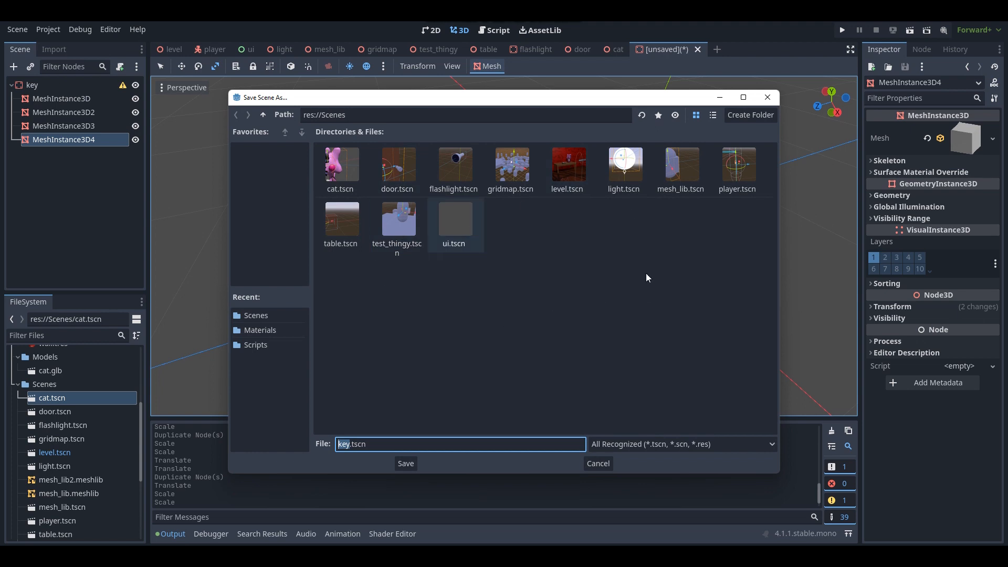
pyautogui.click(403, 465)
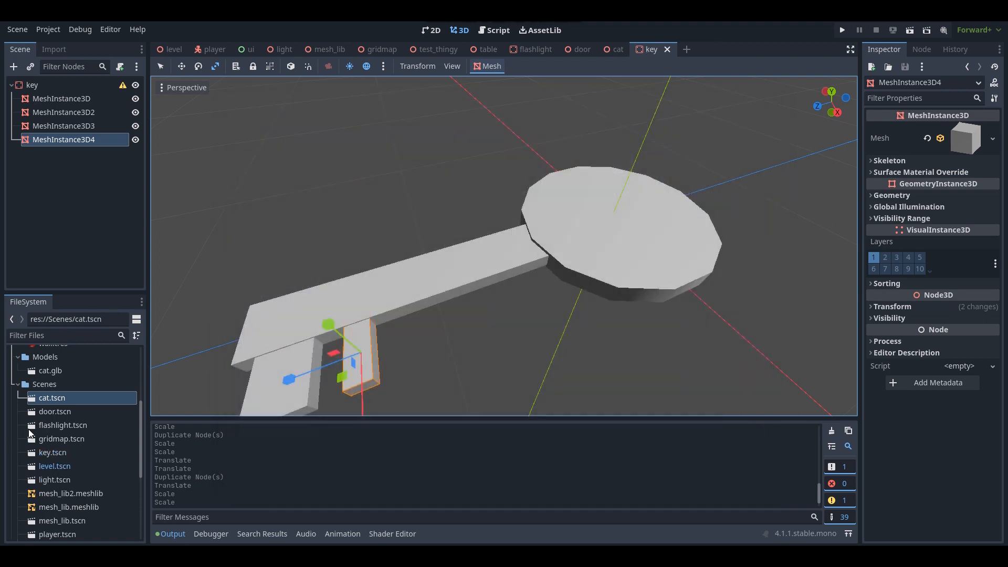
# Duplicate the flashlight.tres material under the name key.tres.
pyautogui.scroll(5, 52, 428)
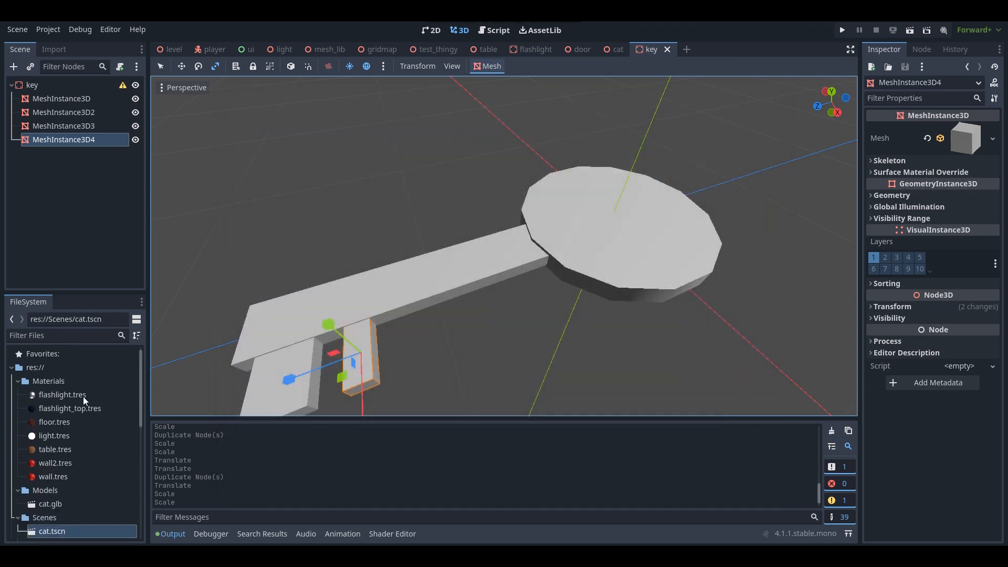
pyautogui.click(83, 396)
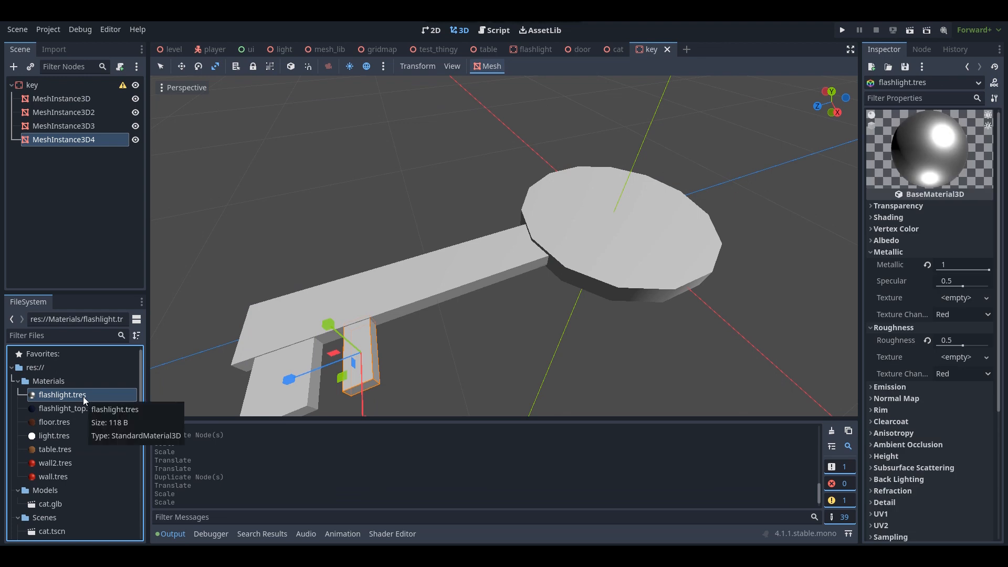
pyautogui.hotkey('ctrl', 'd')
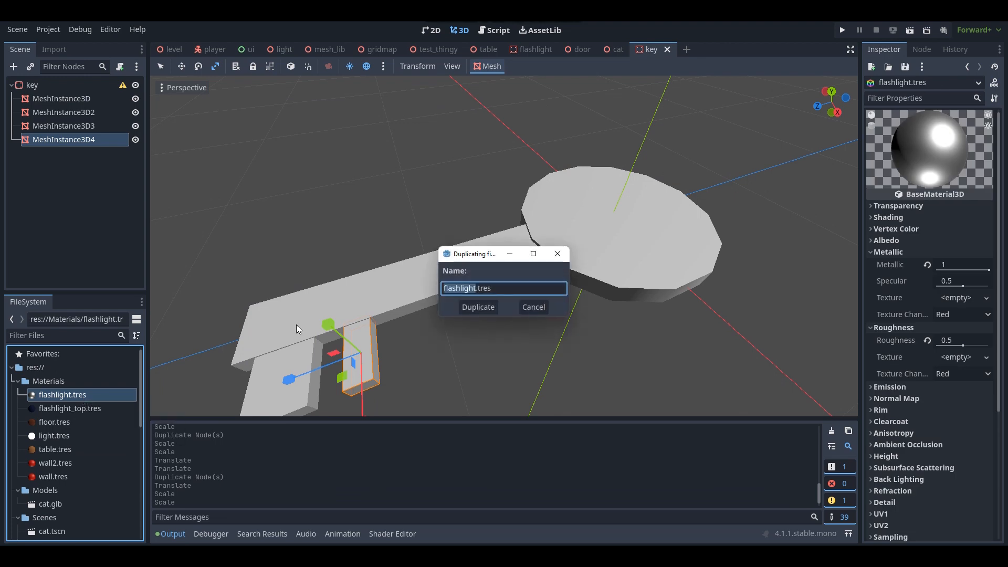
pyautogui.write('key')
pyautogui.press('Return')
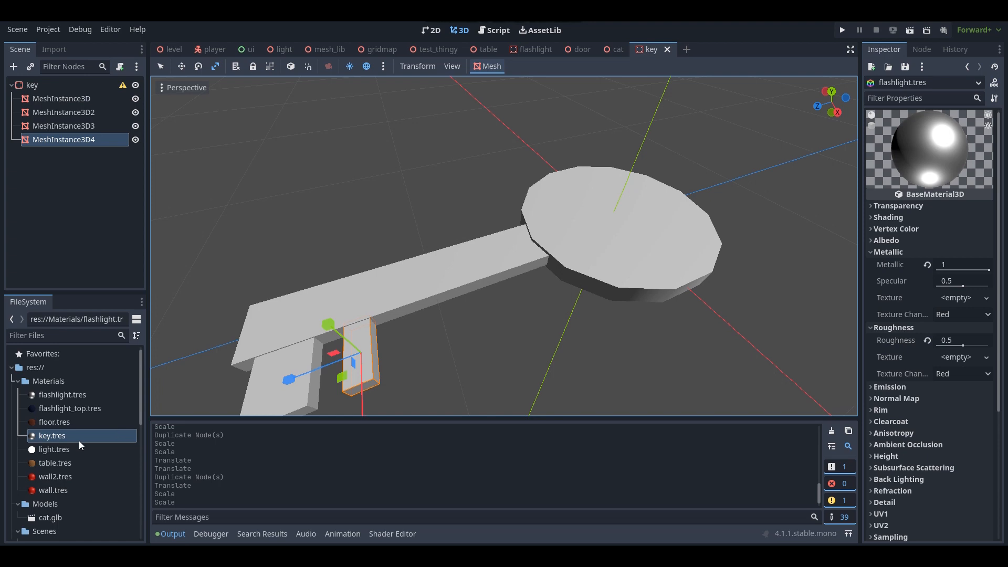
# Apply the key.tres material to the disc, the shaft and both teeth of the key.
pyautogui.click(79, 440)
pyautogui.moveTo(72, 440); pyautogui.dragTo(277, 324)
pyautogui.moveTo(276, 323)
pyautogui.mouseDown(button='right')
pyautogui.moveTo(320, 326)
pyautogui.moveTo(344, 365)
pyautogui.moveTo(347, 346)
pyautogui.moveTo(268, 330)
pyautogui.mouseUp(button='right')
pyautogui.moveTo(115, 433); pyautogui.dragTo(183, 403)
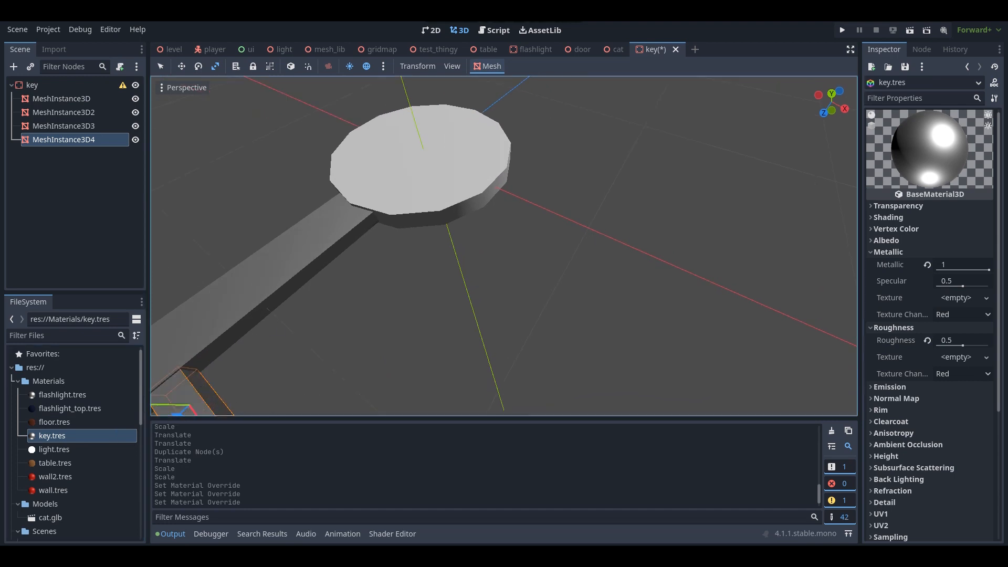
pyautogui.moveTo(182, 403); pyautogui.dragTo(256, 356, button='right')
pyautogui.moveTo(52, 437); pyautogui.dragTo(237, 370)
pyautogui.moveTo(236, 370); pyautogui.dragTo(163, 391, button='right')
# Change the albedo color of key.tres to a darkened golden yellow.
pyautogui.scroll(-4, 909, 232)
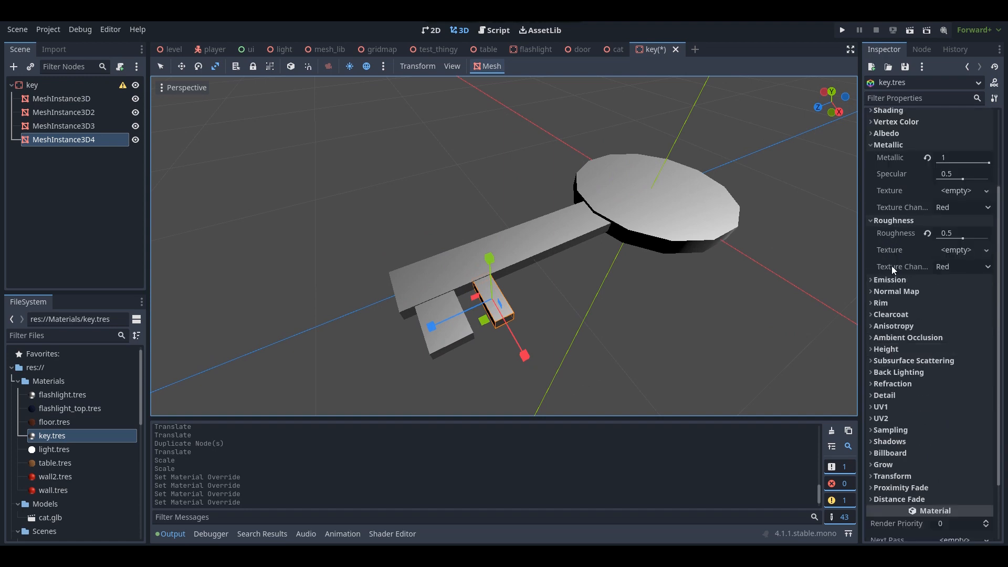
pyautogui.scroll(4, 909, 232)
pyautogui.click(909, 240)
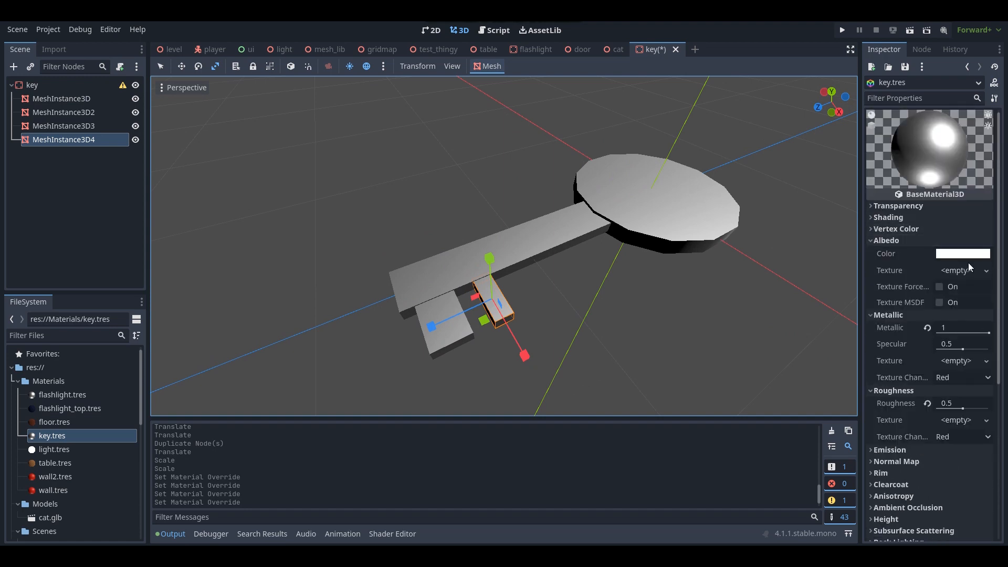
pyautogui.click(964, 256)
pyautogui.moveTo(892, 466); pyautogui.dragTo(884, 467)
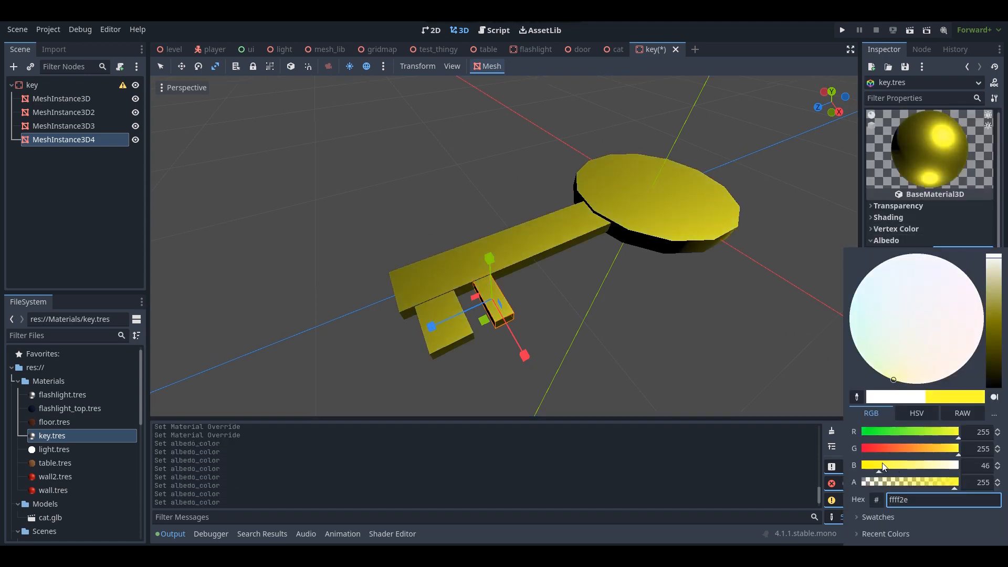
pyautogui.moveTo(993, 330); pyautogui.dragTo(996, 288)
pyautogui.click(746, 306)
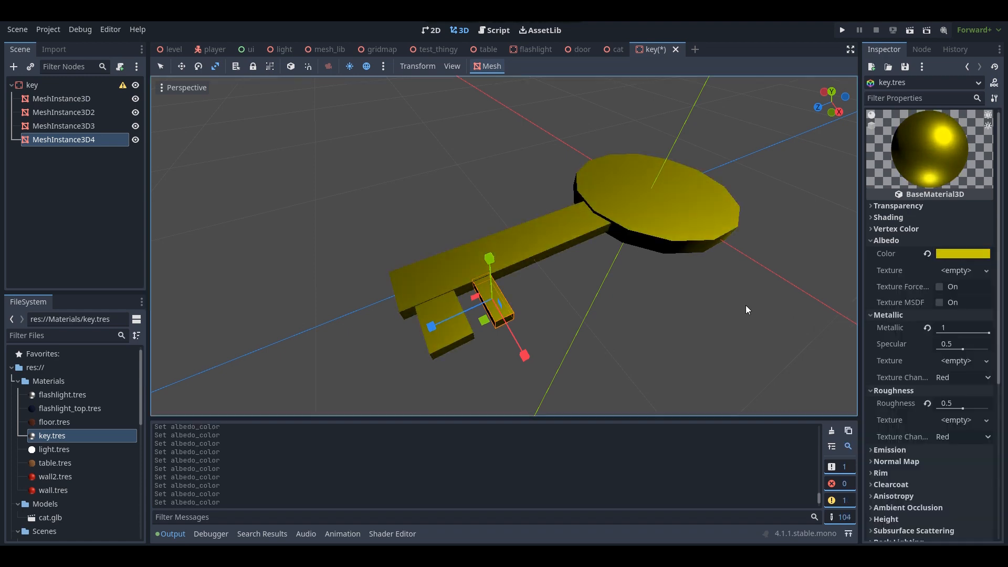
# Examine the finished golden key from farther away and from several sides.
pyautogui.moveTo(684, 236); pyautogui.dragTo(808, 252, button='right')
pyautogui.press('s')
pyautogui.press('w')
pyautogui.press('a')
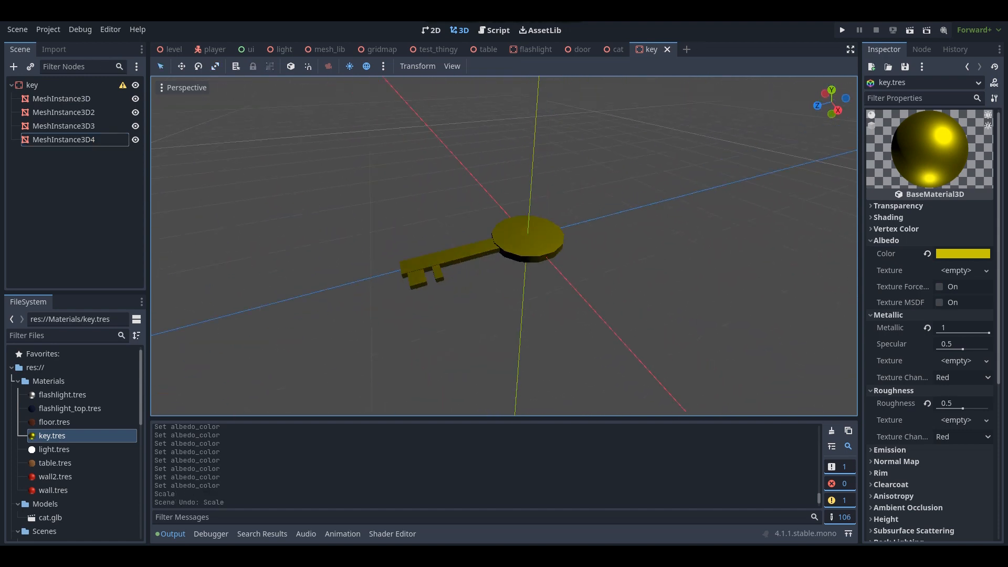
pyautogui.press('w')
pyautogui.moveTo(504, 246); pyautogui.dragTo(562, 258, button='right')
pyautogui.press('a')
pyautogui.press('s')
pyautogui.moveTo(672, 212); pyautogui.dragTo(676, 214, button='right')
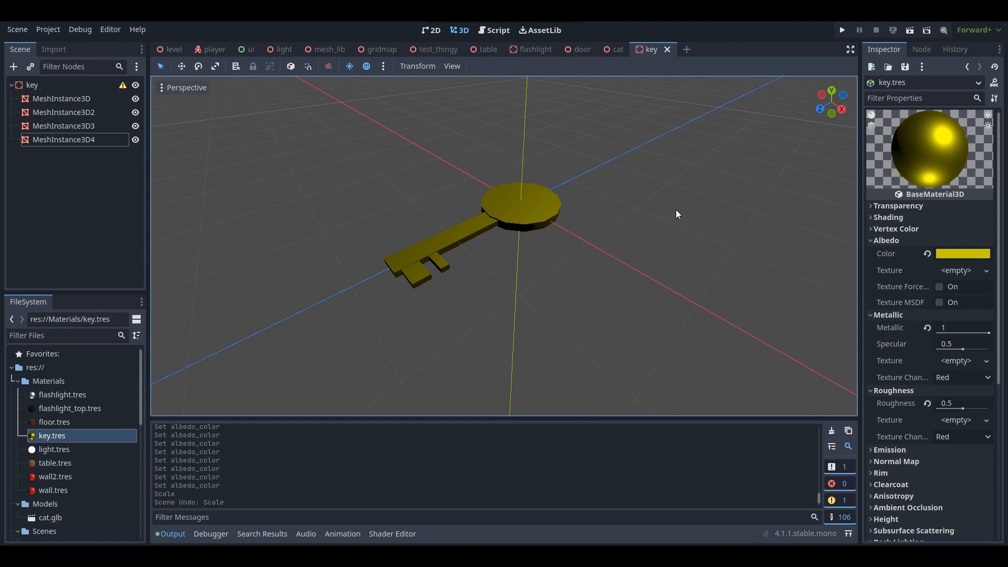
# Add a CollisionShape3D child with a box shape to the key root node.
pyautogui.click(42, 84)
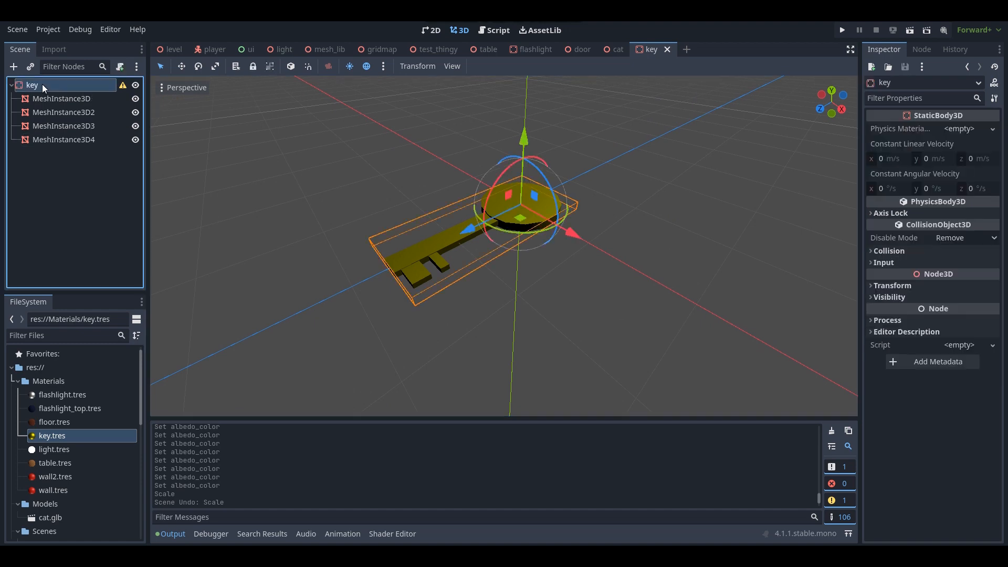
pyautogui.rightClick(42, 84)
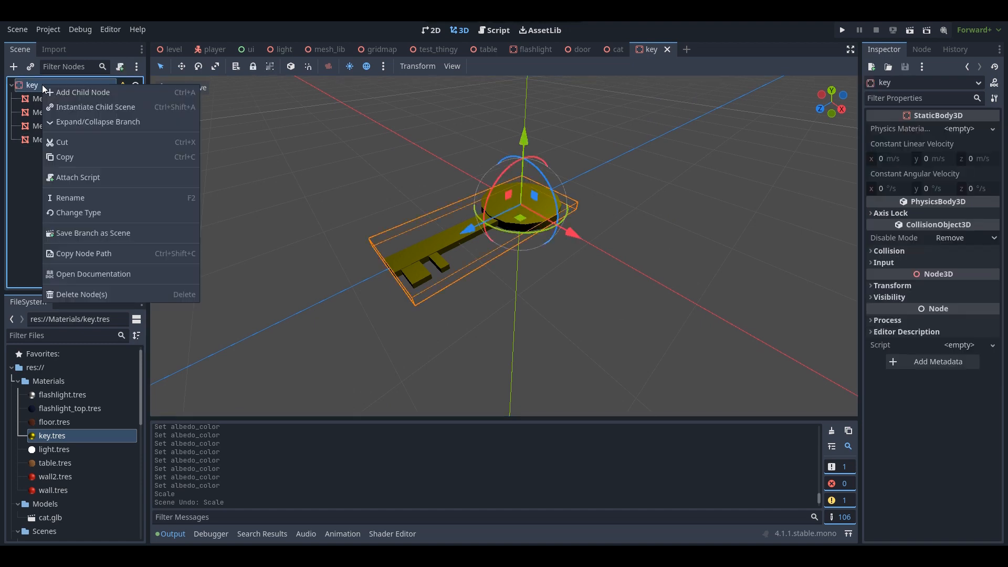
pyautogui.click(55, 91)
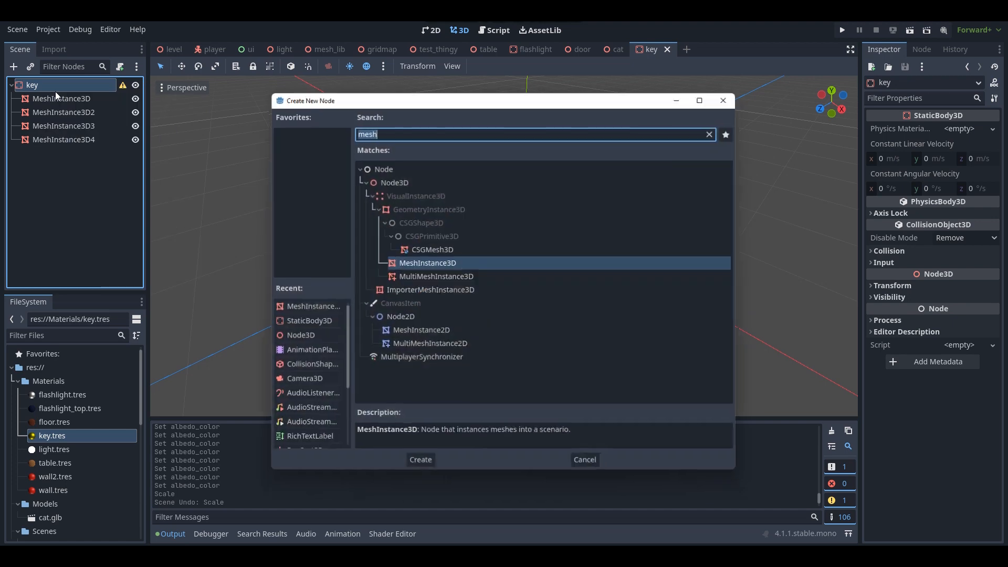
pyautogui.write('coll')
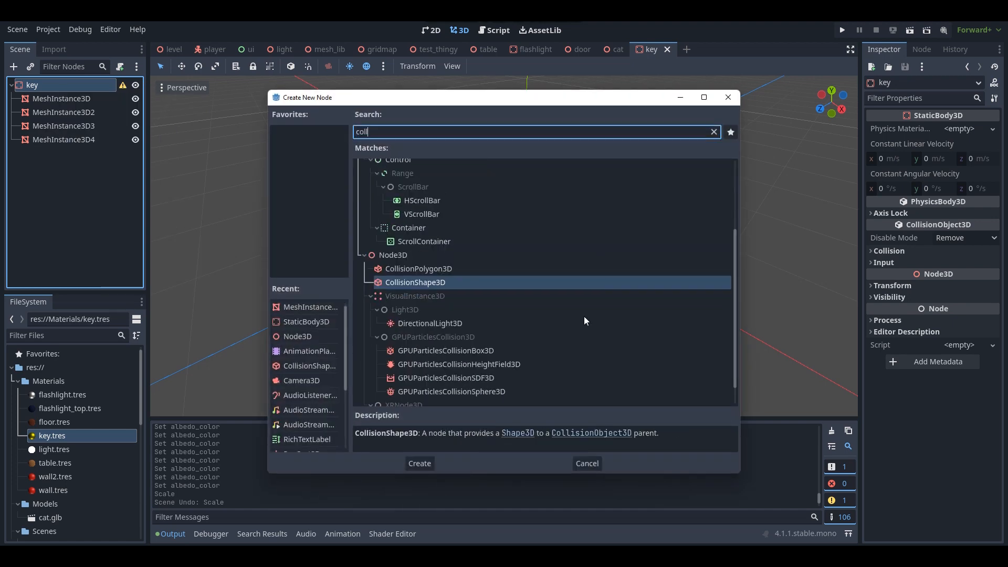
pyautogui.doubleClick(412, 284)
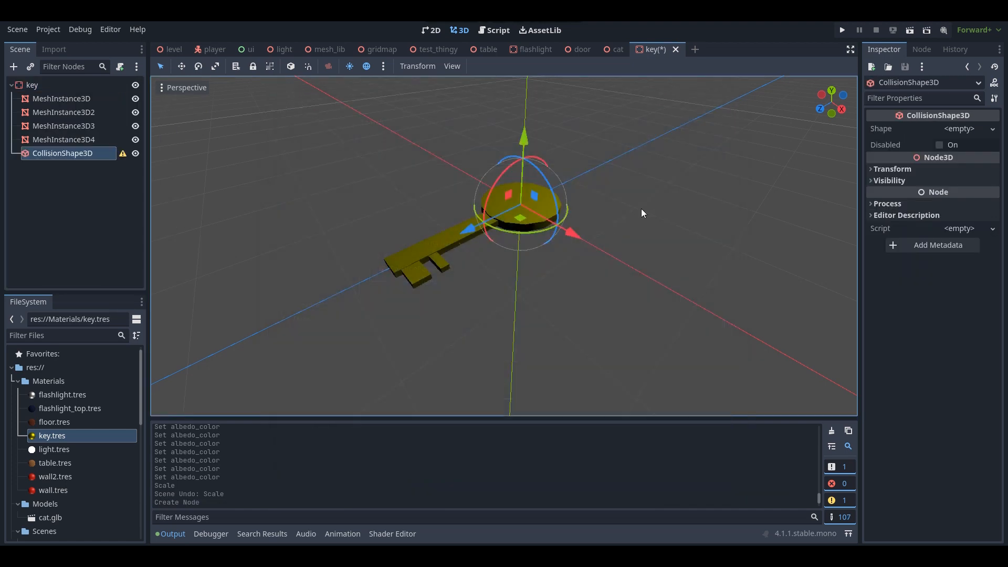
pyautogui.click(959, 129)
pyautogui.click(911, 176)
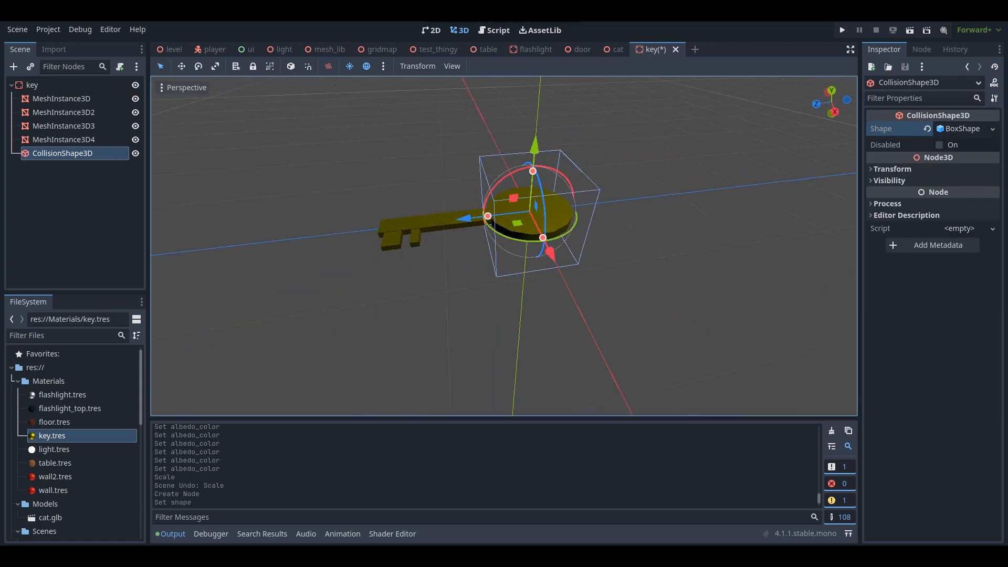
# Flatten the collision box, stretch it lengthwise and shift it along the shaft to cover the whole key.
pyautogui.press('w')
pyautogui.moveTo(410, 158); pyautogui.dragTo(411, 157, button='right')
pyautogui.press('s')
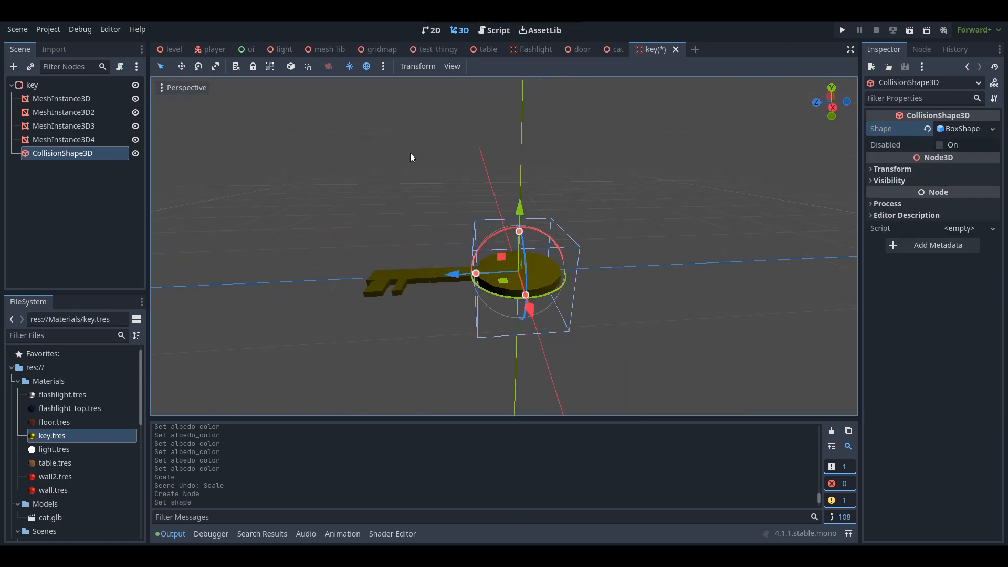
pyautogui.click(215, 66)
pyautogui.moveTo(519, 210); pyautogui.dragTo(518, 260)
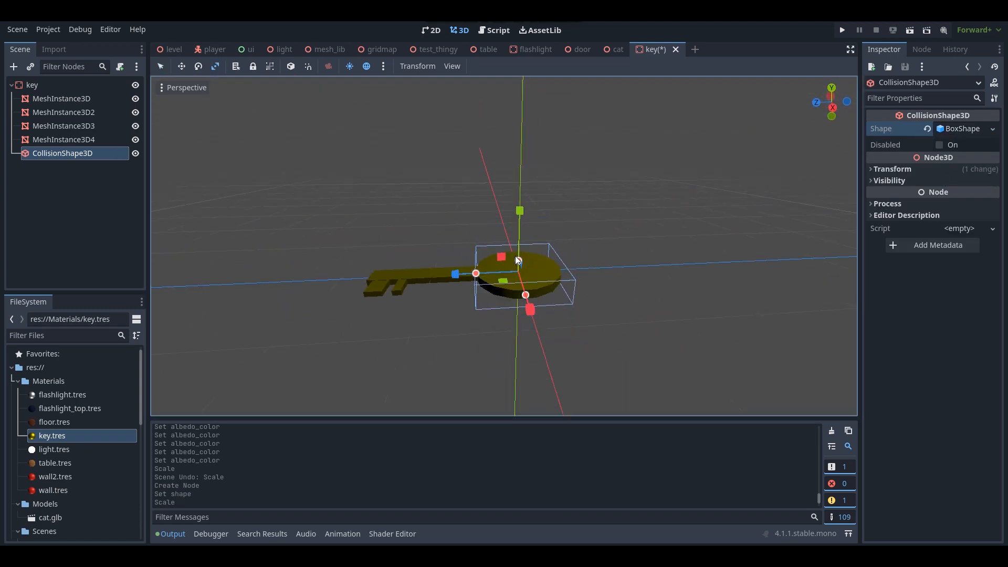
pyautogui.moveTo(455, 274); pyautogui.dragTo(378, 275)
pyautogui.click(162, 67)
pyautogui.moveTo(446, 275); pyautogui.dragTo(380, 273)
# Make the collision box slightly taller, check its fit around the key, and save the key scene.
pyautogui.press('w')
pyautogui.moveTo(380, 273)
pyautogui.mouseDown(button='right')
pyautogui.moveTo(370, 294)
pyautogui.moveTo(383, 262)
pyautogui.moveTo(379, 276)
pyautogui.mouseUp(button='right')
pyautogui.press('s')
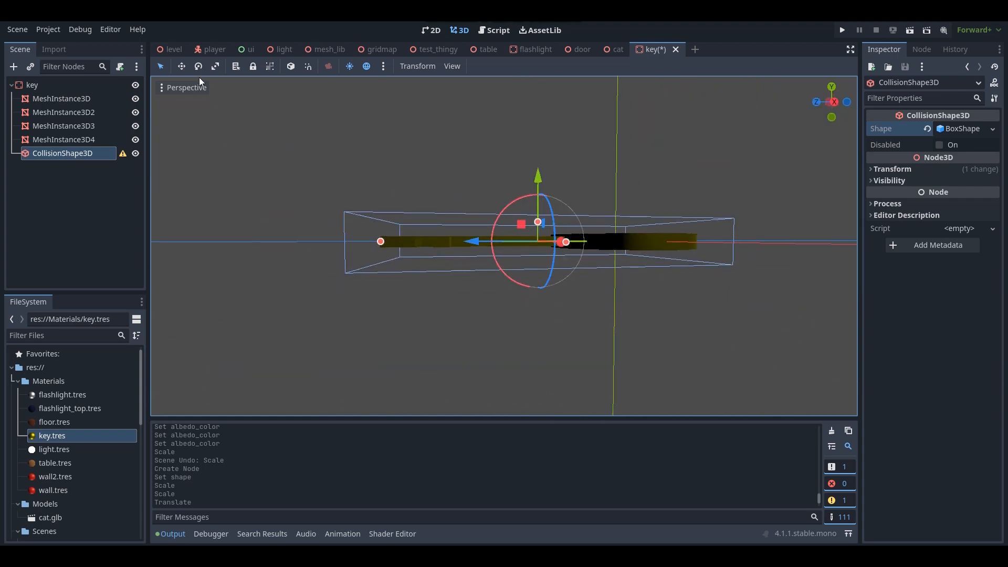
pyautogui.click(215, 66)
pyautogui.moveTo(538, 178); pyautogui.dragTo(539, 168)
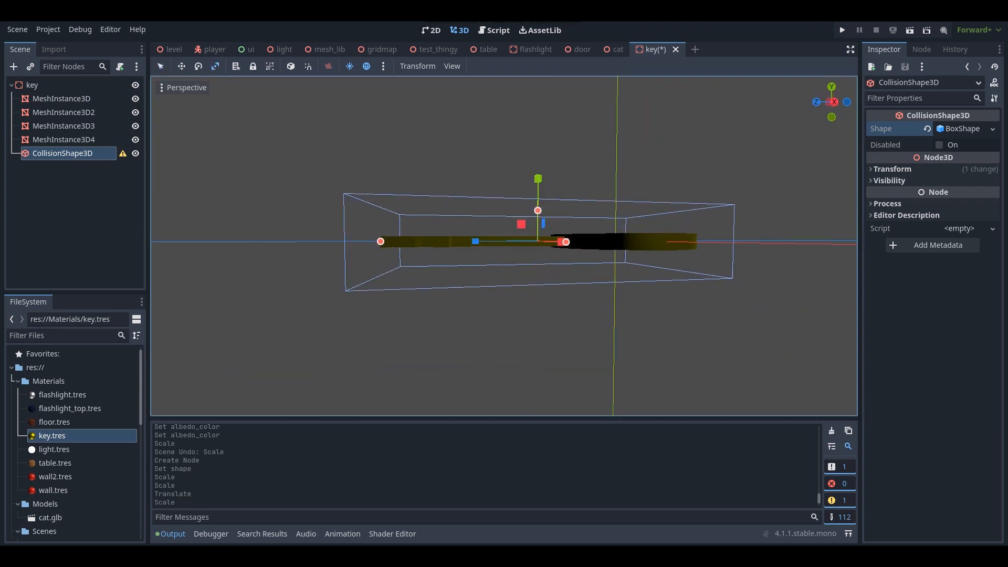
pyautogui.press('s')
pyautogui.moveTo(539, 168); pyautogui.dragTo(512, 152, button='right')
pyautogui.press('w')
pyautogui.press('a')
pyautogui.press('d')
pyautogui.press('s')
pyautogui.press('w')
pyautogui.press('a')
pyautogui.press('s')
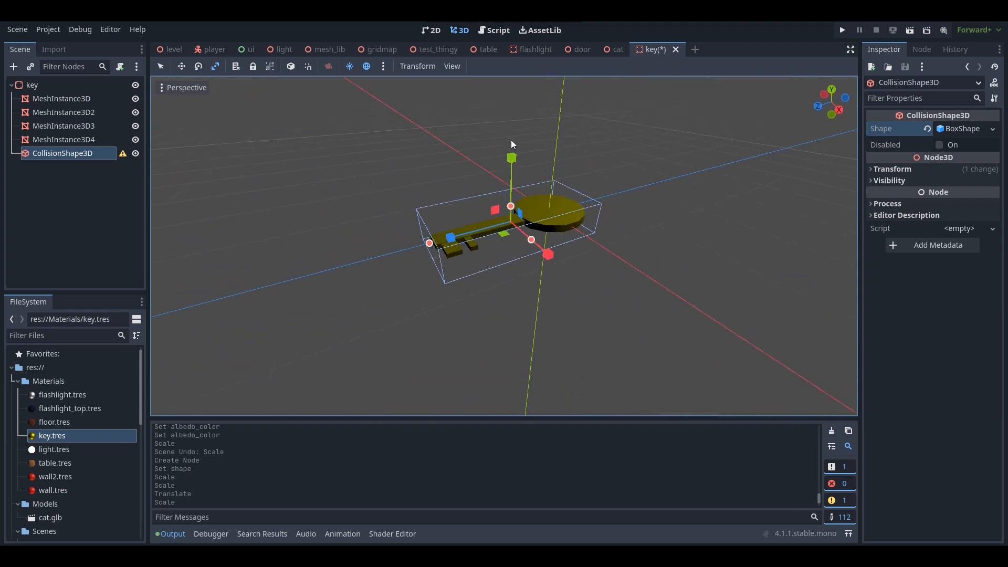
pyautogui.hotkey('ctrl', 's')
# Attach a new GDScript to the key root node at res://Scripts/pickup_key.gd.
pyautogui.click(87, 87)
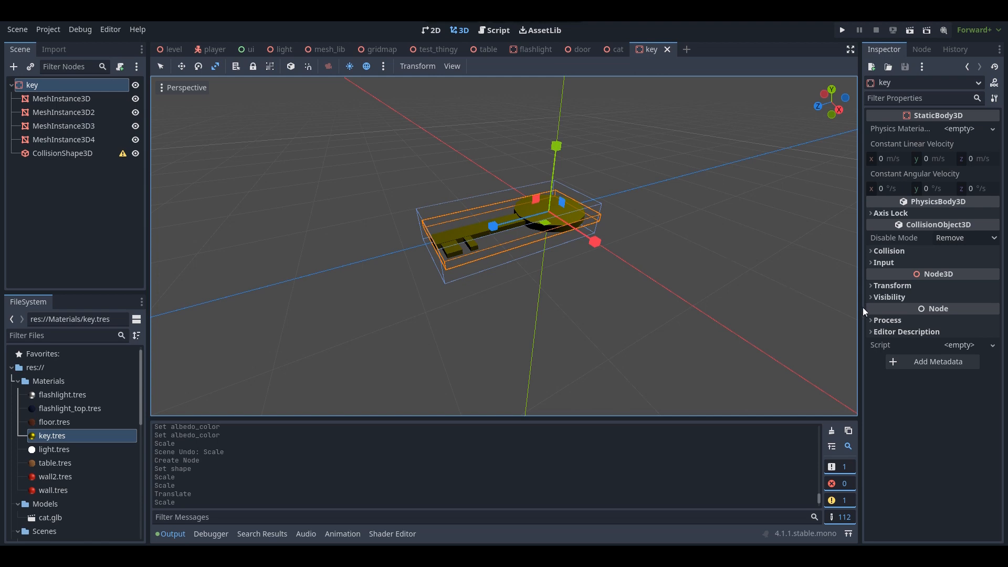
pyautogui.click(970, 349)
pyautogui.click(966, 362)
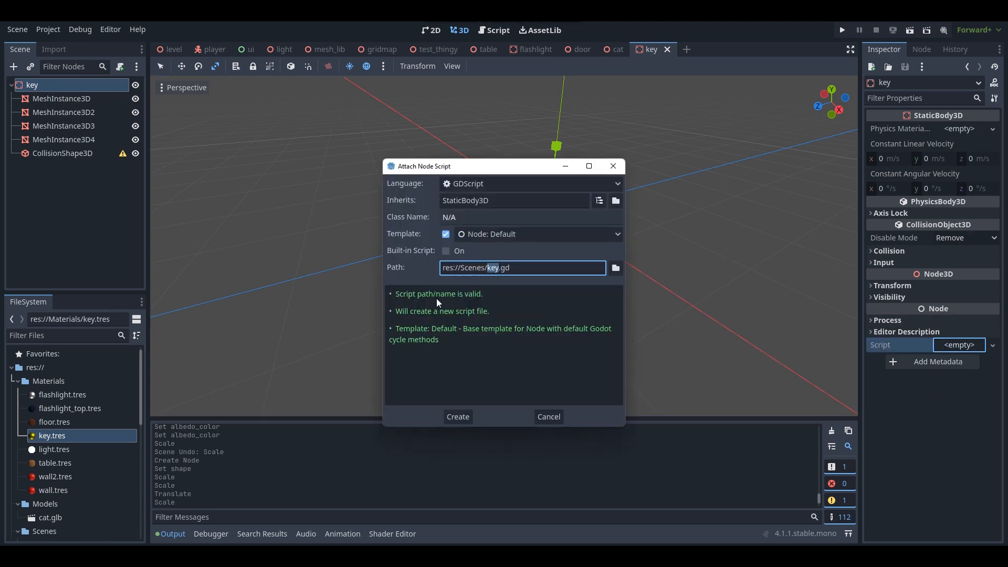
pyautogui.click(502, 269)
pyautogui.write('pickup_')
pyautogui.moveTo(486, 268); pyautogui.dragTo(473, 267)
pyautogui.write('ripts')
pyautogui.click(457, 417)
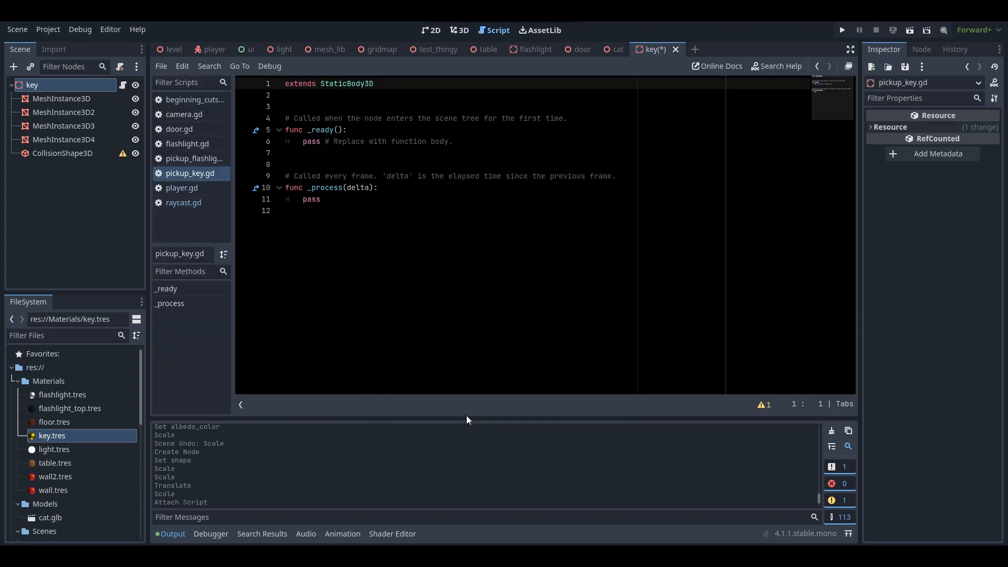
# Replace the template functions in pickup_key.gd with an empty function declaration, func interact():.
pyautogui.moveTo(358, 214); pyautogui.dragTo(286, 109)
pyautogui.press('BackSpace')
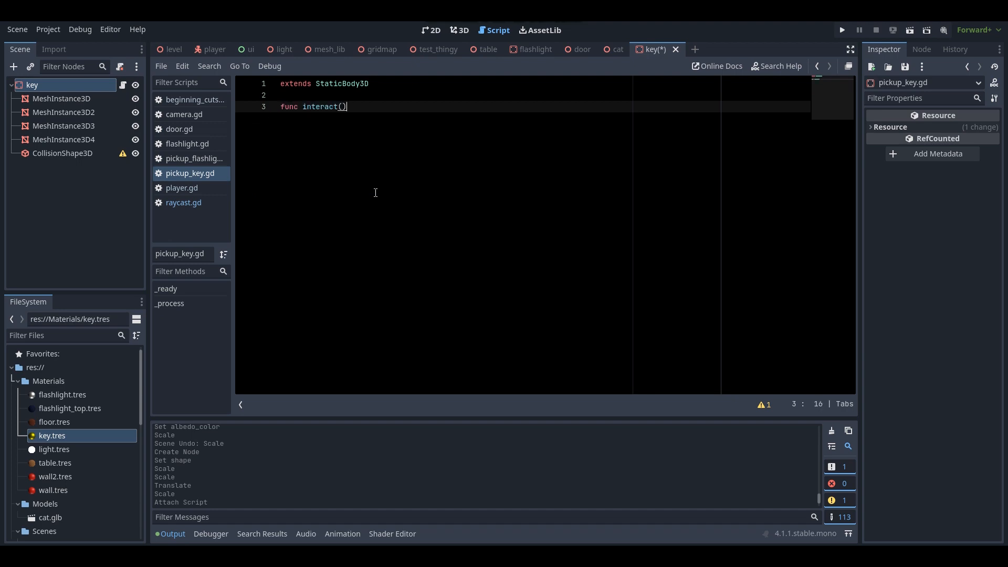
pyautogui.write(':')
pyautogui.press('Return')
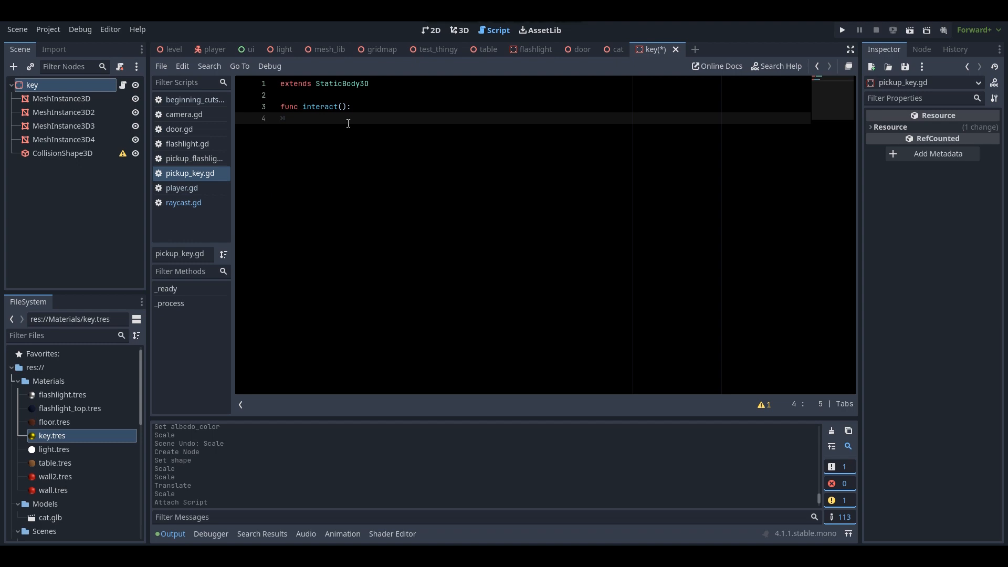
# Compare the has_method("interact") check in raycast.gd with the function name in pickup_key.gd.
pyautogui.click(190, 203)
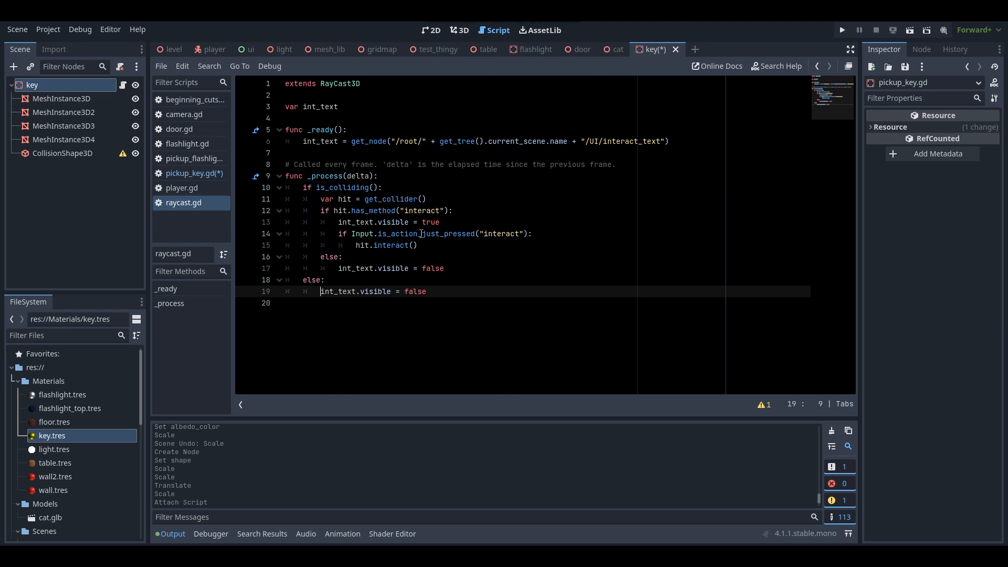
pyautogui.moveTo(404, 211); pyautogui.dragTo(437, 211)
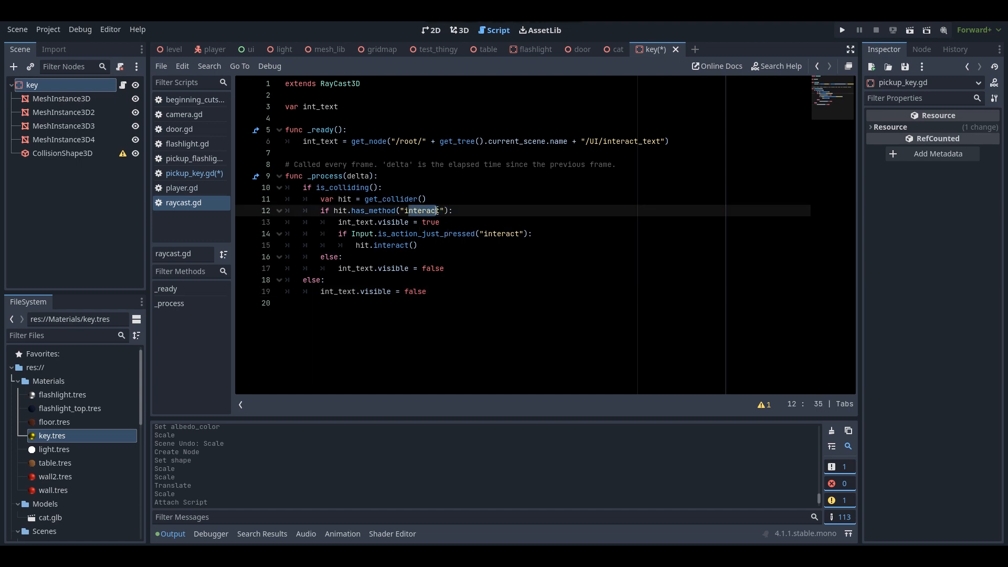
pyautogui.click(204, 174)
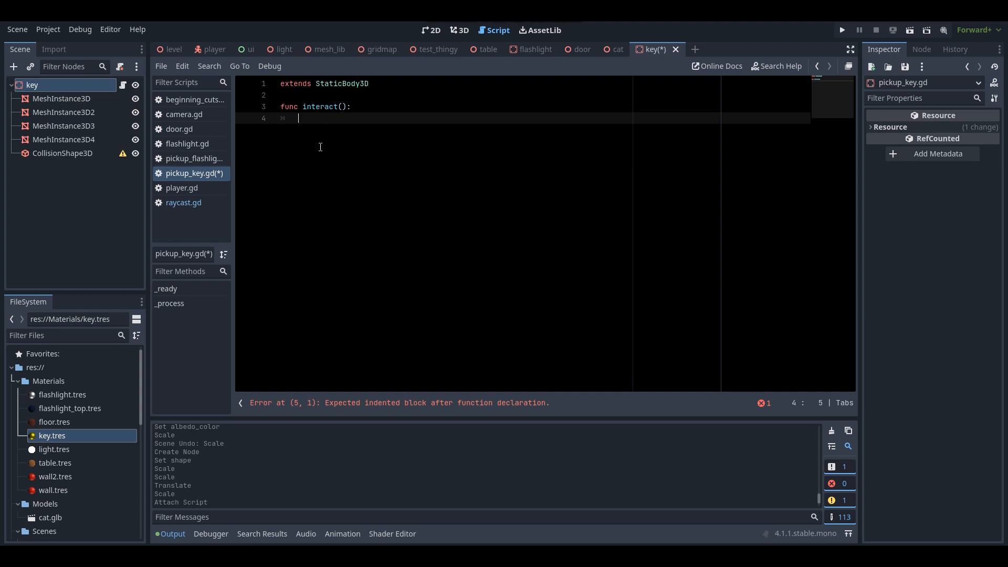
pyautogui.click(184, 203)
pyautogui.moveTo(445, 211); pyautogui.dragTo(403, 211)
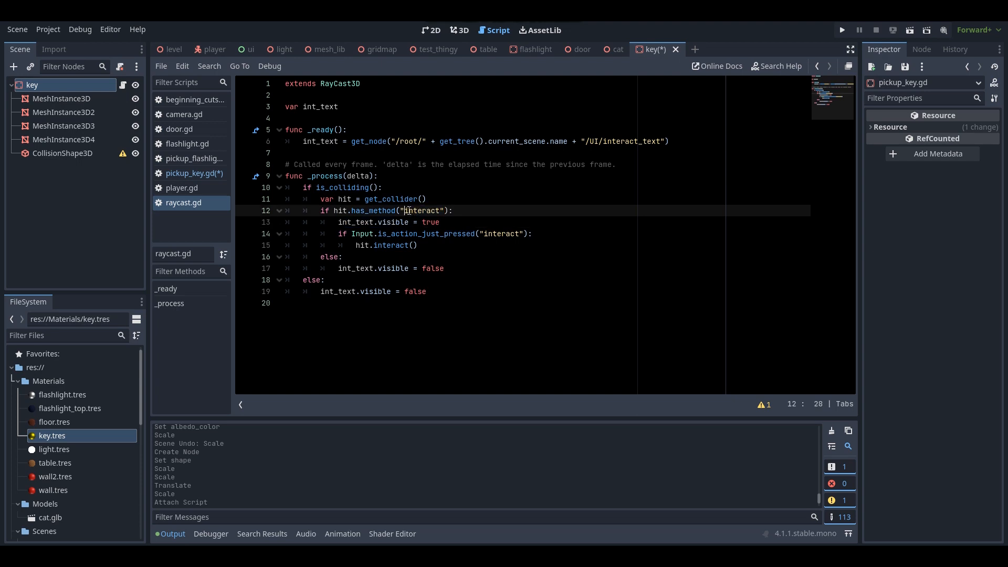
pyautogui.click(204, 172)
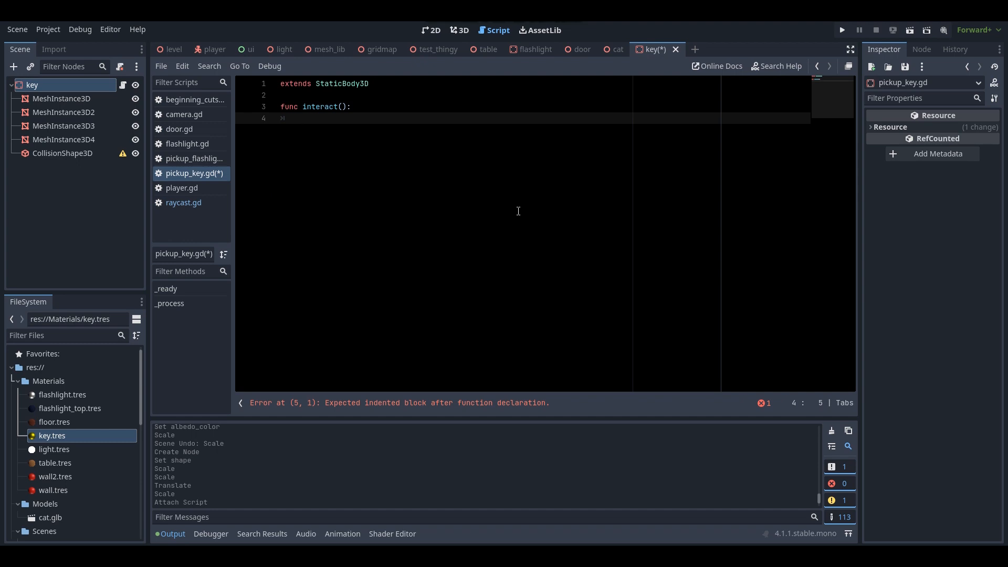
# Make interact() in pickup_key.gd call queue_free(), and save.
pyautogui.write('que')
pyautogui.press('Return')
pyautogui.hotkey('ctrl', 's')
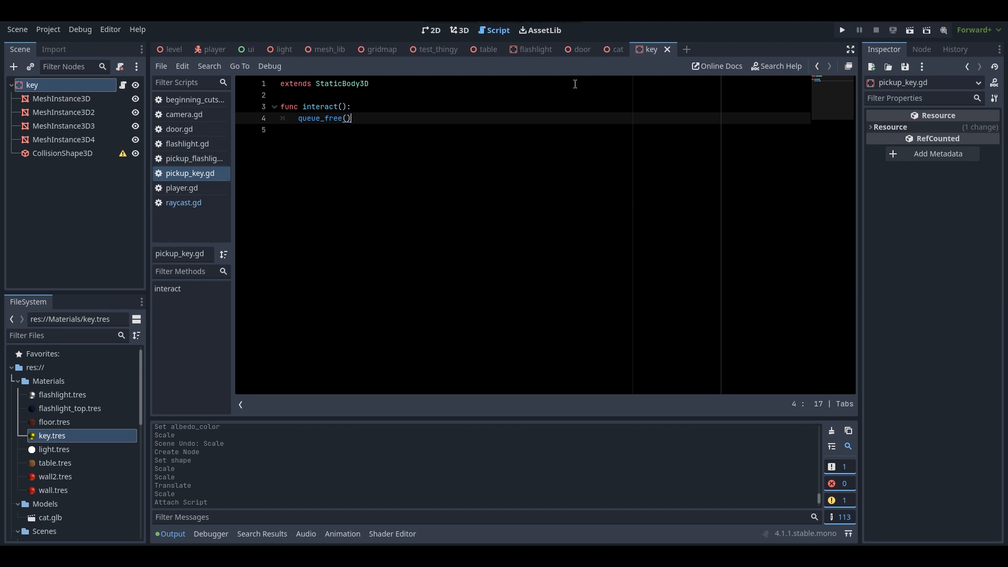
# Attach a new script res://Scripts/door_parent.gd to the door scene's root node and remove its template functions.
pyautogui.click(577, 49)
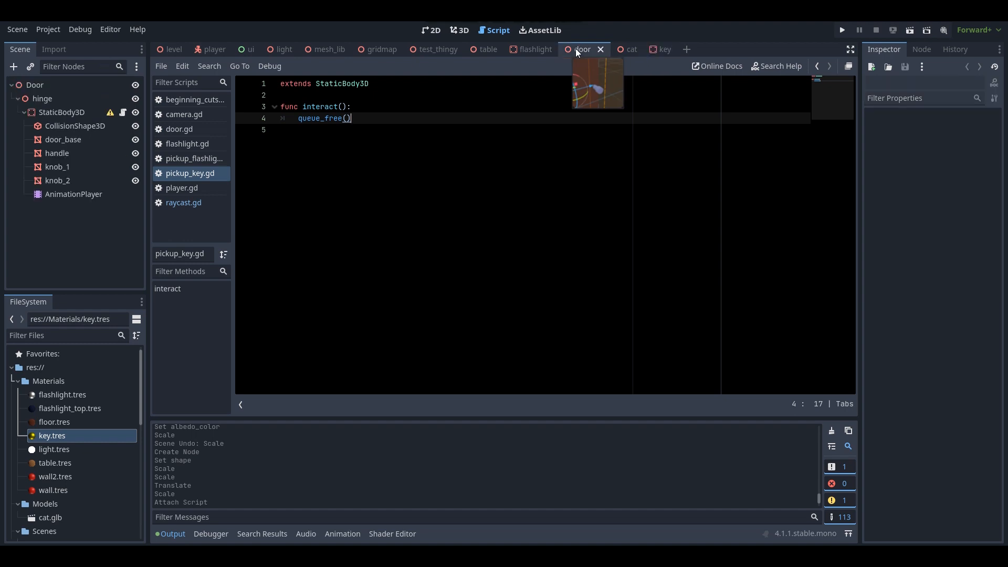
pyautogui.click(459, 30)
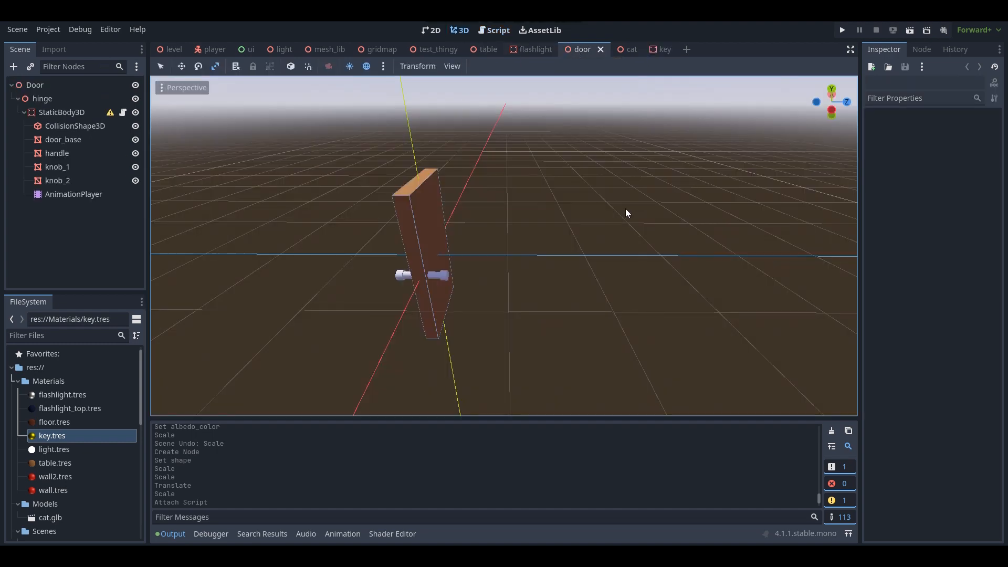
pyautogui.moveTo(625, 213); pyautogui.dragTo(216, 191, button='middle')
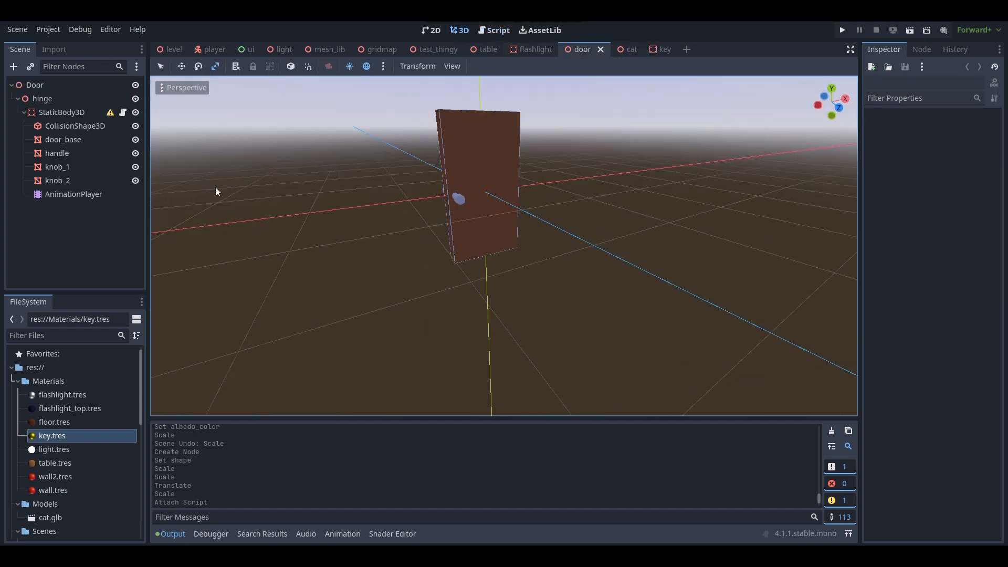
pyautogui.click(71, 86)
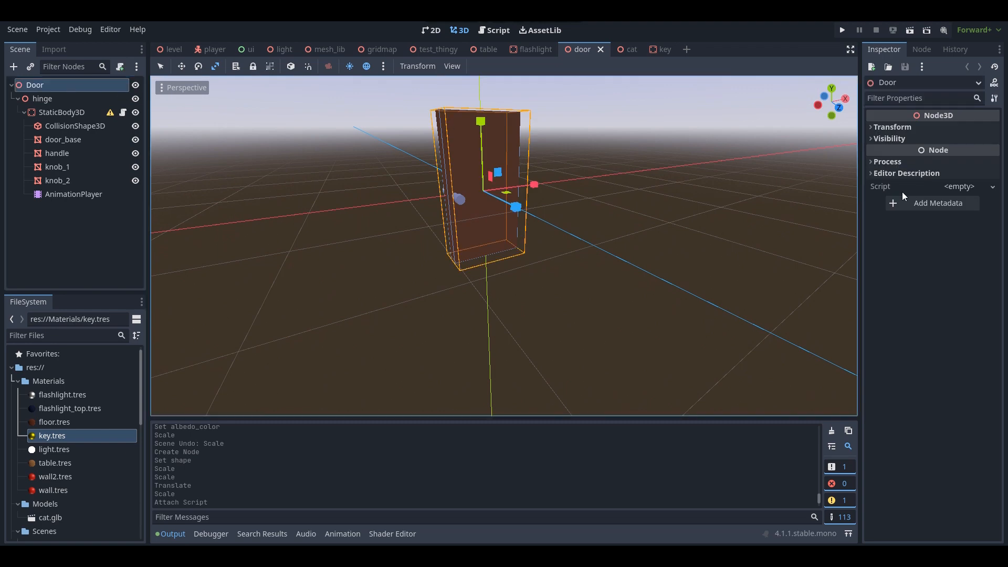
pyautogui.click(960, 187)
pyautogui.click(957, 201)
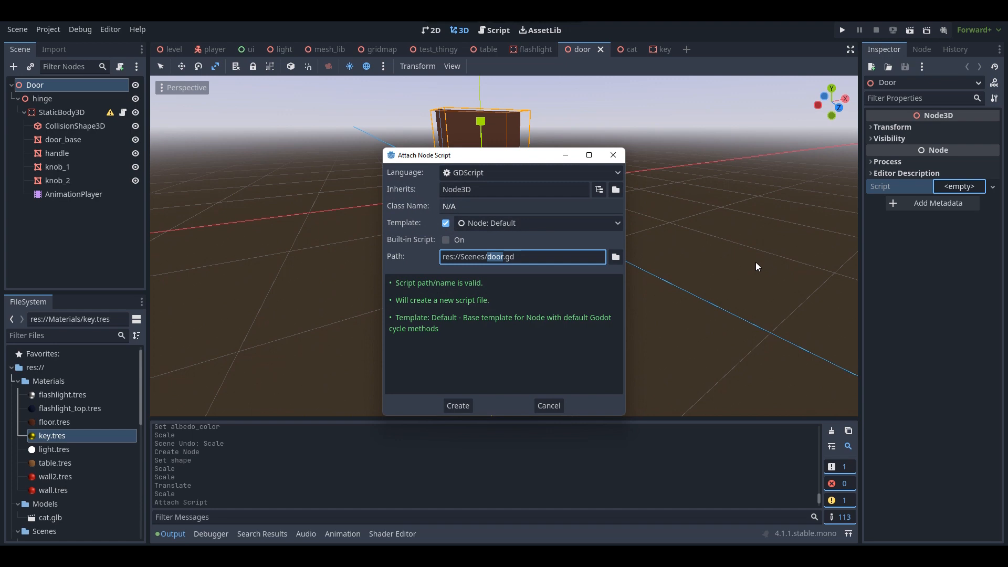
pyautogui.write('door_parent')
pyautogui.moveTo(484, 257); pyautogui.dragTo(469, 254)
pyautogui.write('ripts')
pyautogui.click(468, 408)
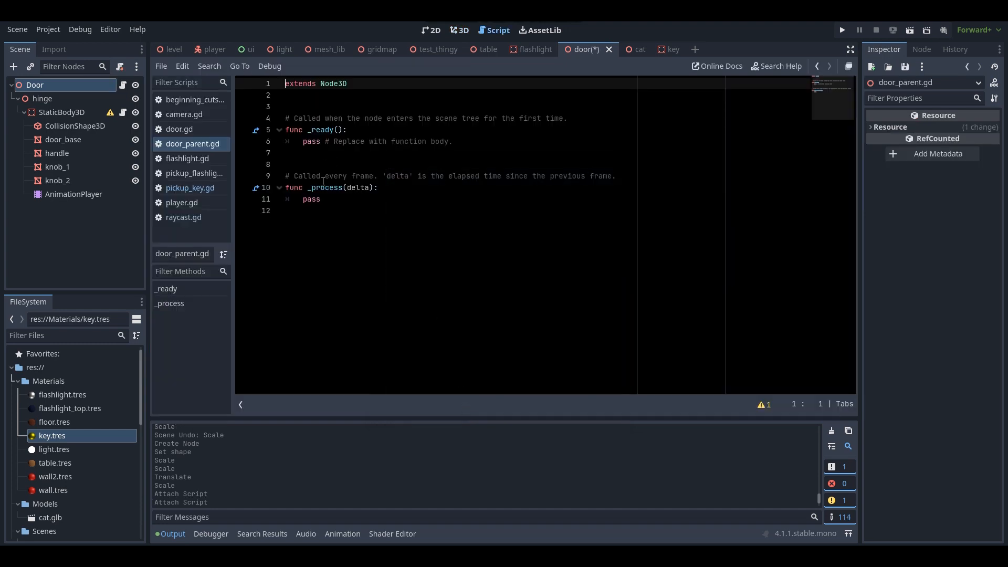
pyautogui.moveTo(332, 204); pyautogui.dragTo(282, 110)
pyautogui.press('BackSpace')
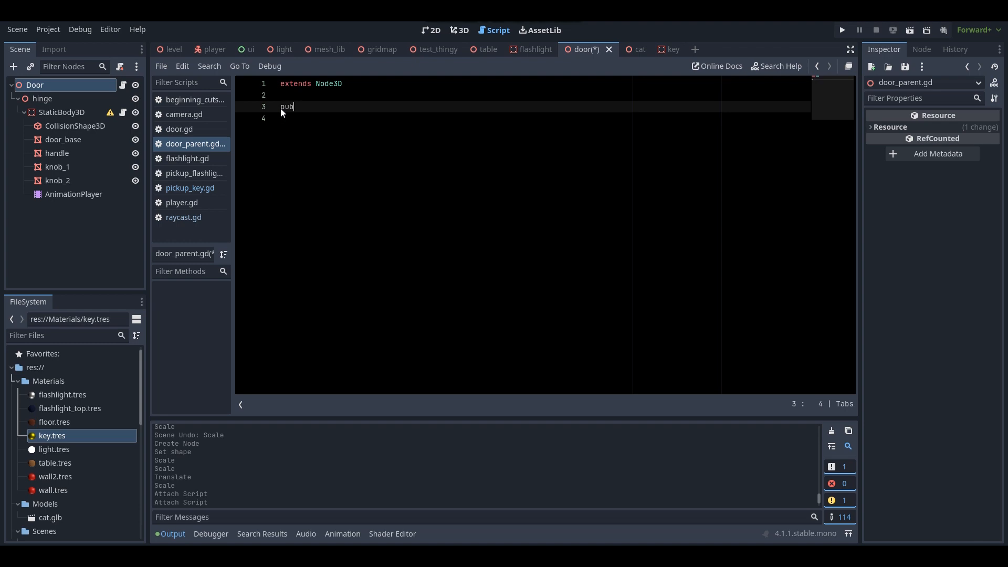
pyautogui.write('public GameObject play')
pyautogui.press('BackSpace')
pyautogui.press('BackSpace')
pyautogui.press('BackSpace')
pyautogui.press('BackSpace')
pyautogui.press('BackSpace')
pyautogui.press('BackSpace')
pyautogui.press('BackSpace')
pyautogui.press('BackSpace')
pyautogui.press('BackSpace')
pyautogui.press('BackSpace')
pyautogui.press('BackSpace')
pyautogui.press('BackSpace')
pyautogui.press('BackSpace')
pyautogui.press('BackSpace')
pyautogui.press('BackSpace')
pyautogui.press('BackSpace')
pyautogui.press('BackSpace')
pyautogui.press('BackSpace')
pyautogui.press('BackSpace')
# Declare an exported variable named key of type StaticBody3D in door_parent.gd.
pyautogui.write('@ex')
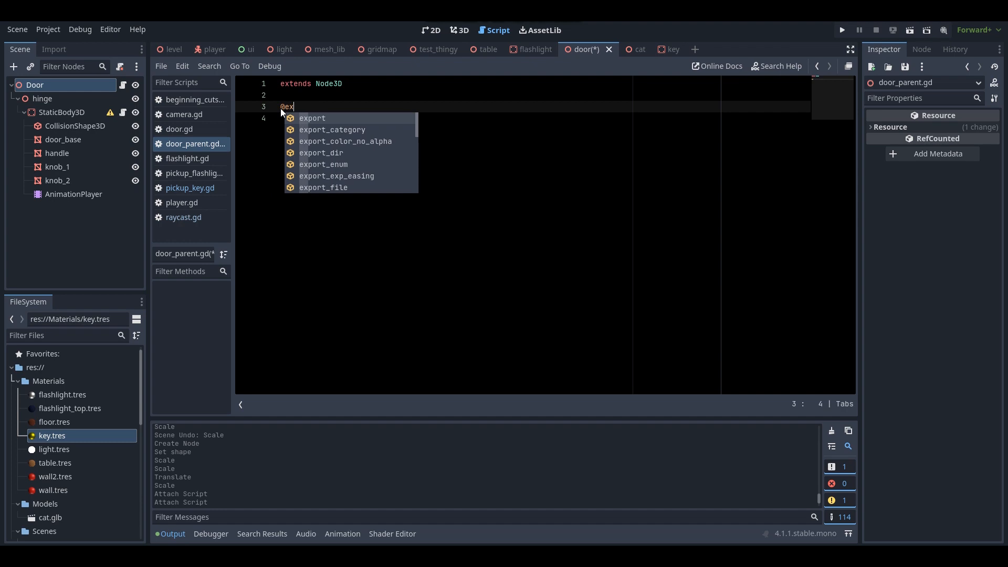
pyautogui.write('port var ')
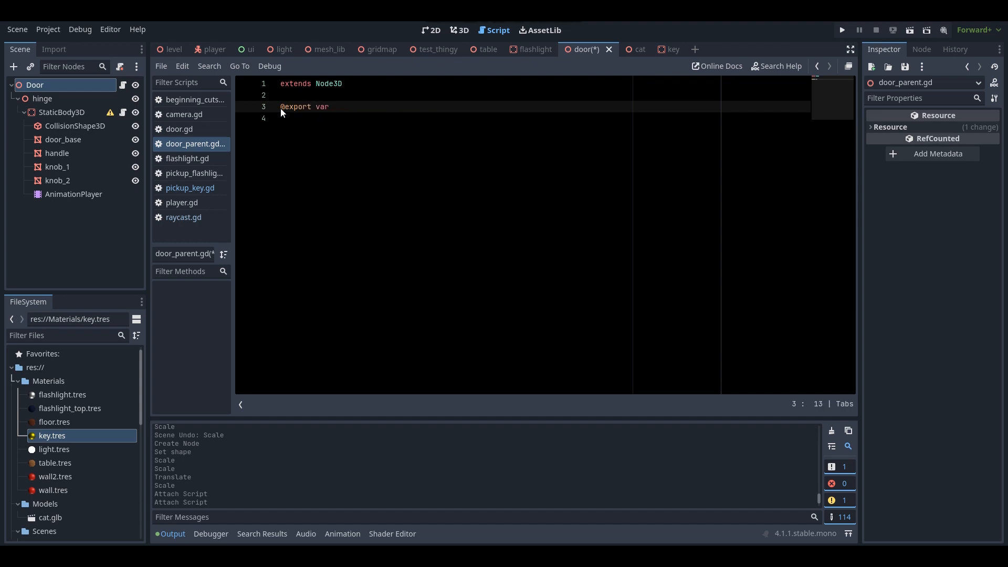
pyautogui.write('key: Stati')
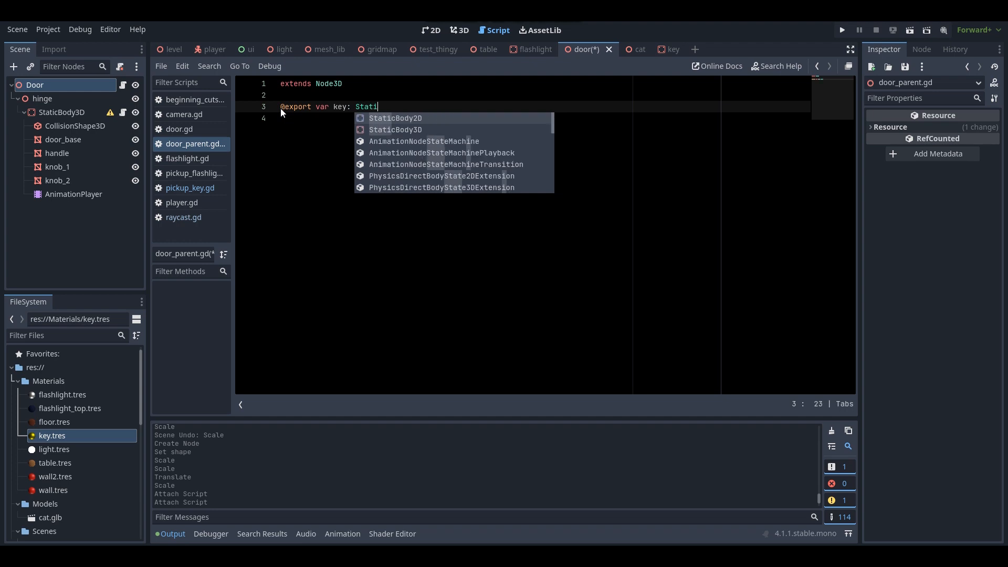
pyautogui.write('cBody3D')
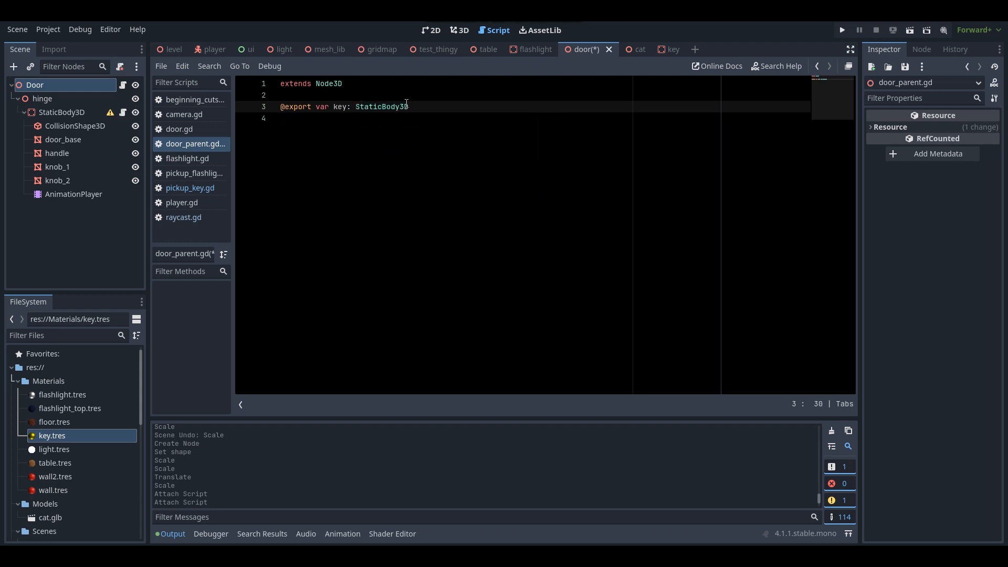
pyautogui.moveTo(419, 107); pyautogui.dragTo(356, 112)
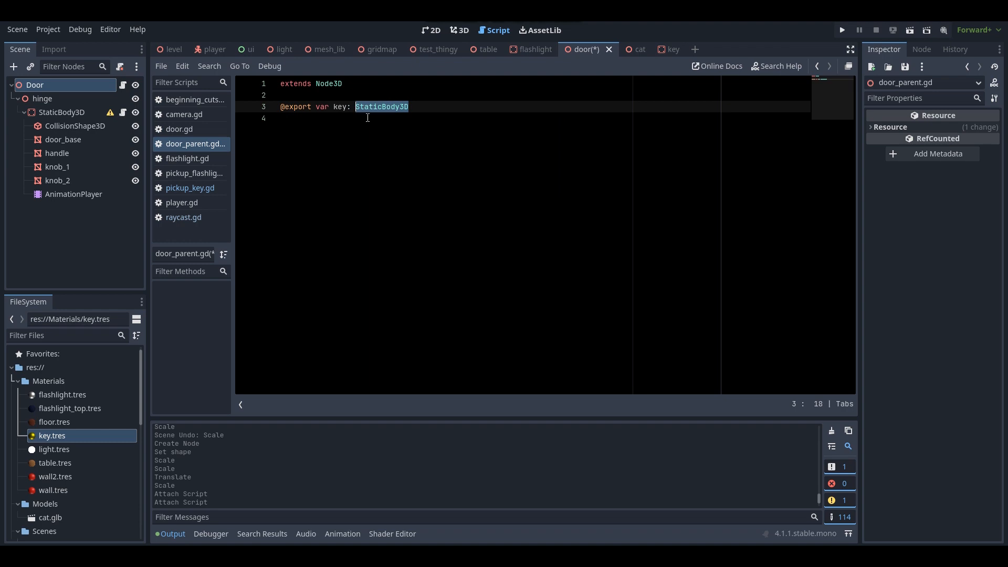
pyautogui.click(379, 106)
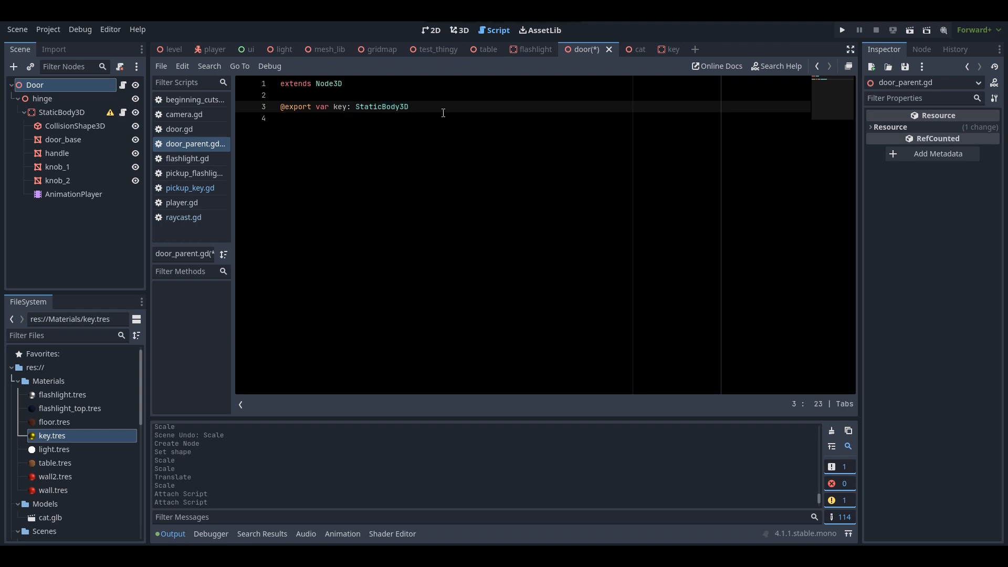
# Declare an exported bool variable named locked below the key variable in door_parent.gd, and save the script.
pyautogui.hotkey('ctrl', 's')
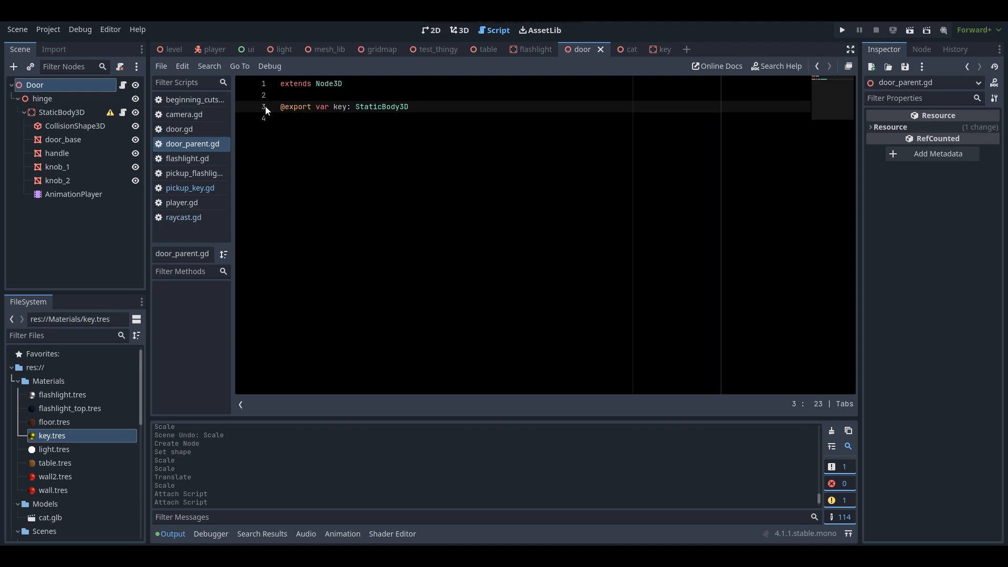
pyautogui.click(185, 130)
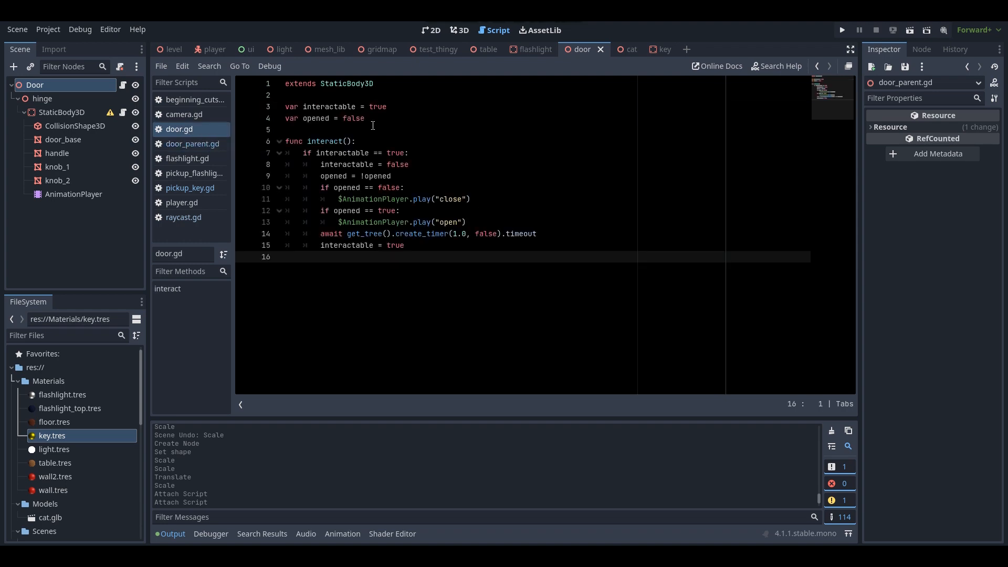
pyautogui.click(203, 144)
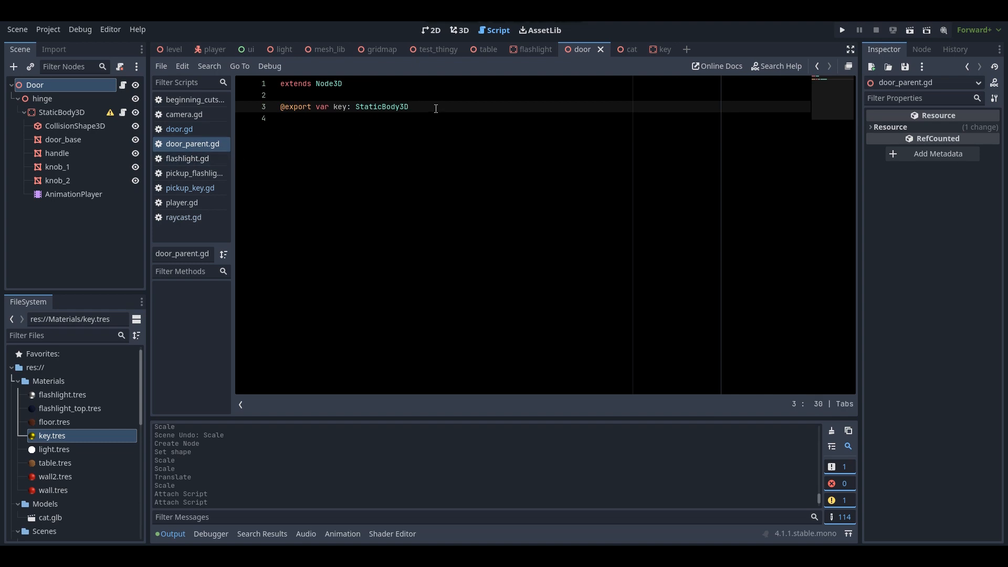
pyautogui.press('Return')
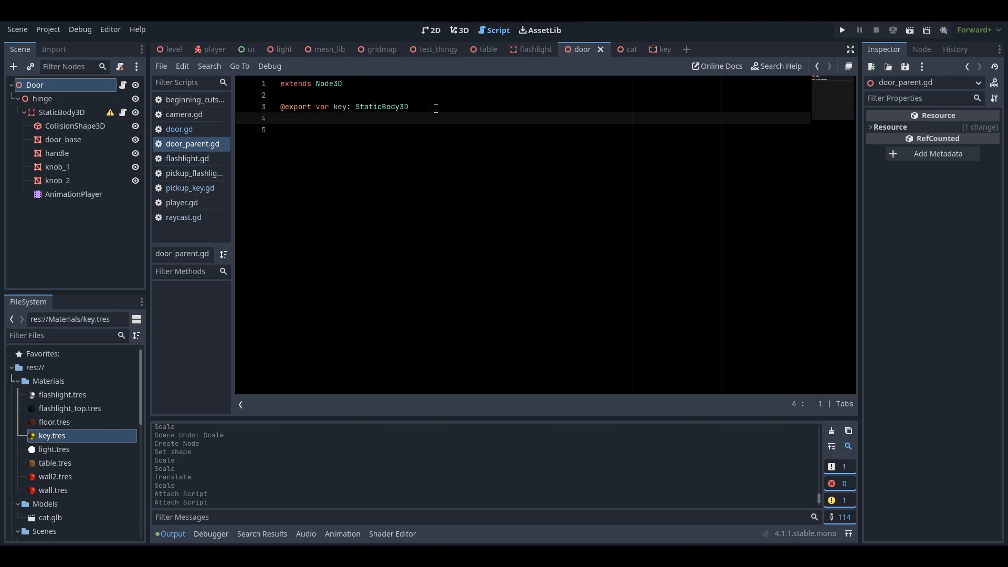
pyautogui.write('@expo')
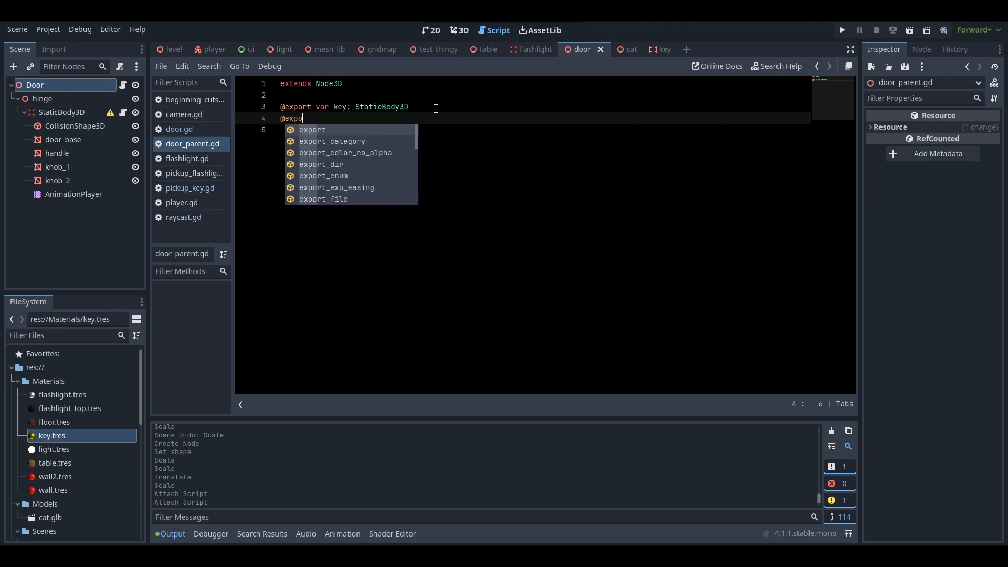
pyautogui.write('rt var loc')
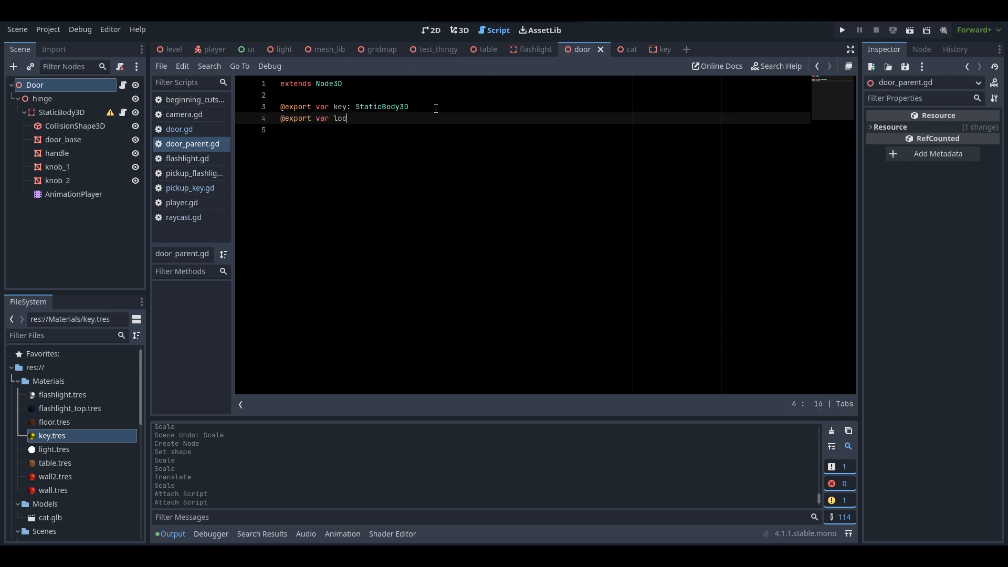
pyautogui.write('ked: bool')
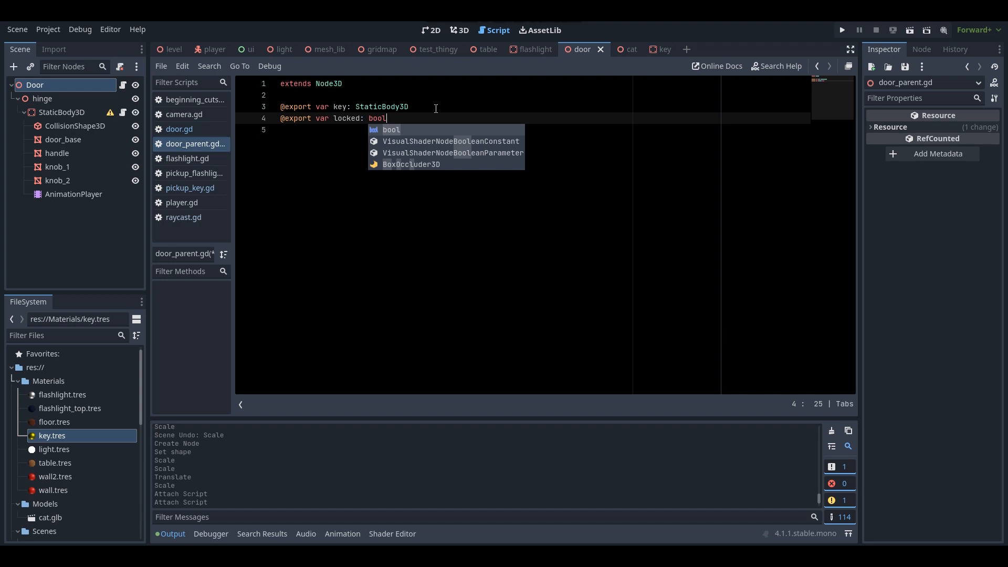
pyautogui.hotkey('ctrl', 's')
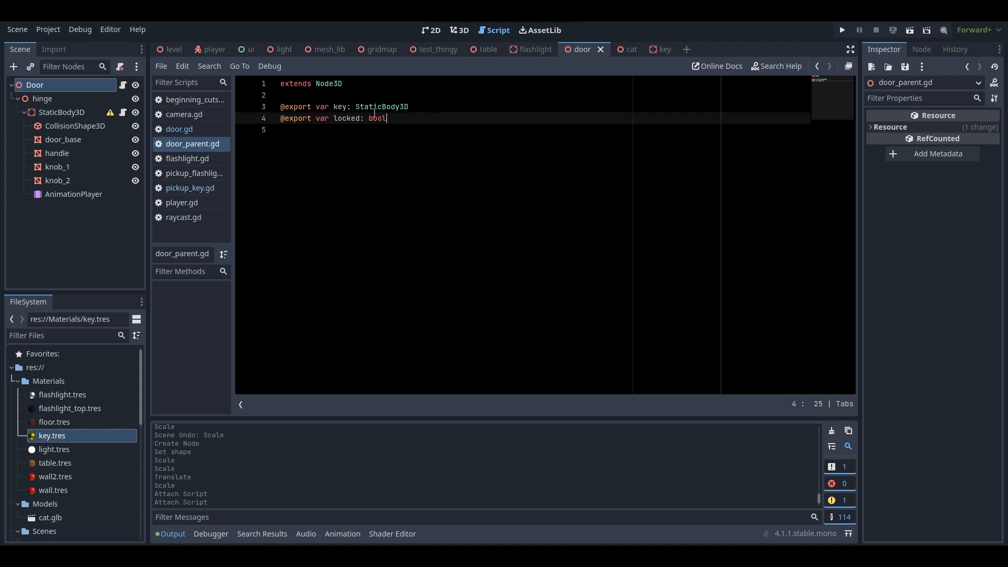
pyautogui.click(323, 107)
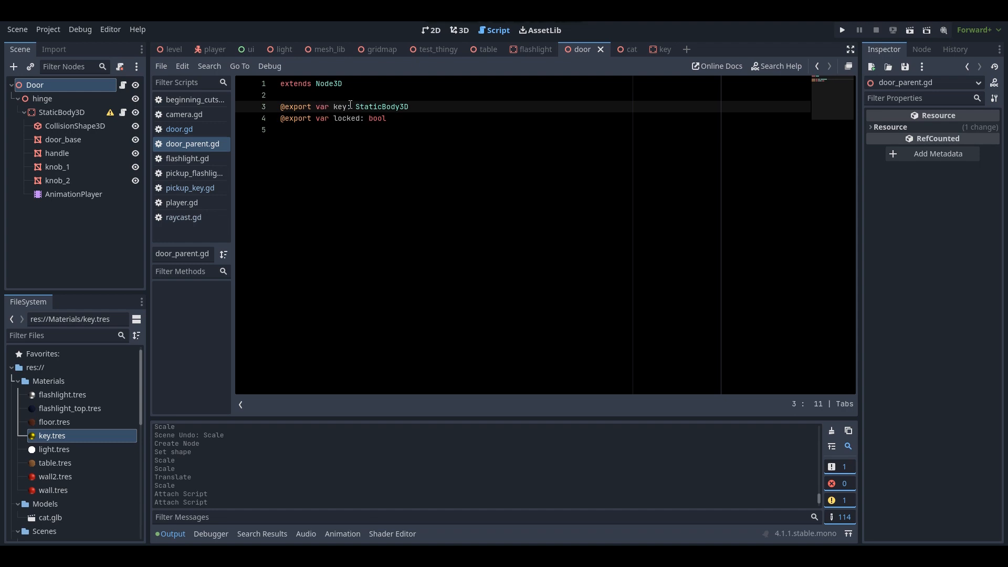
pyautogui.click(358, 118)
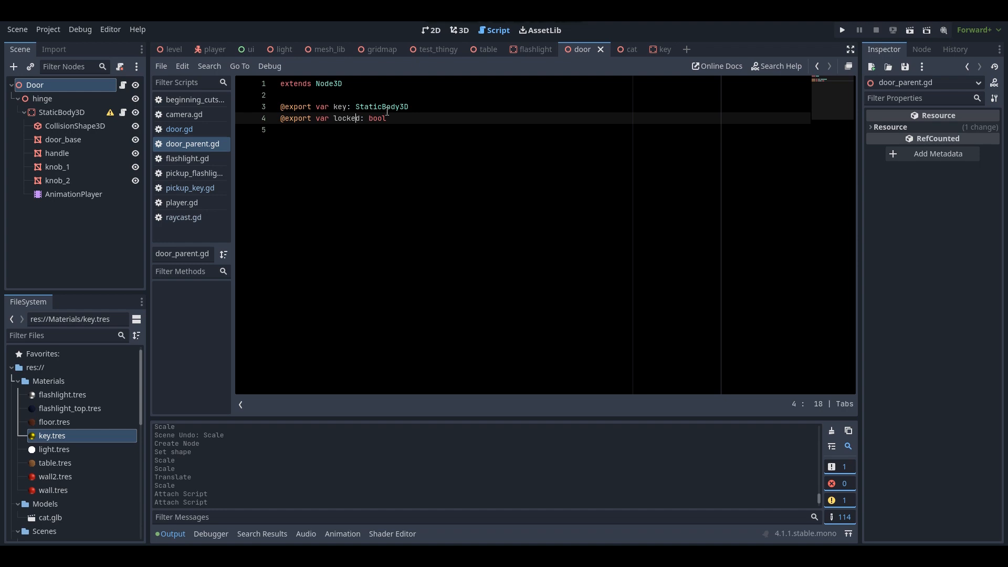
pyautogui.click(345, 107)
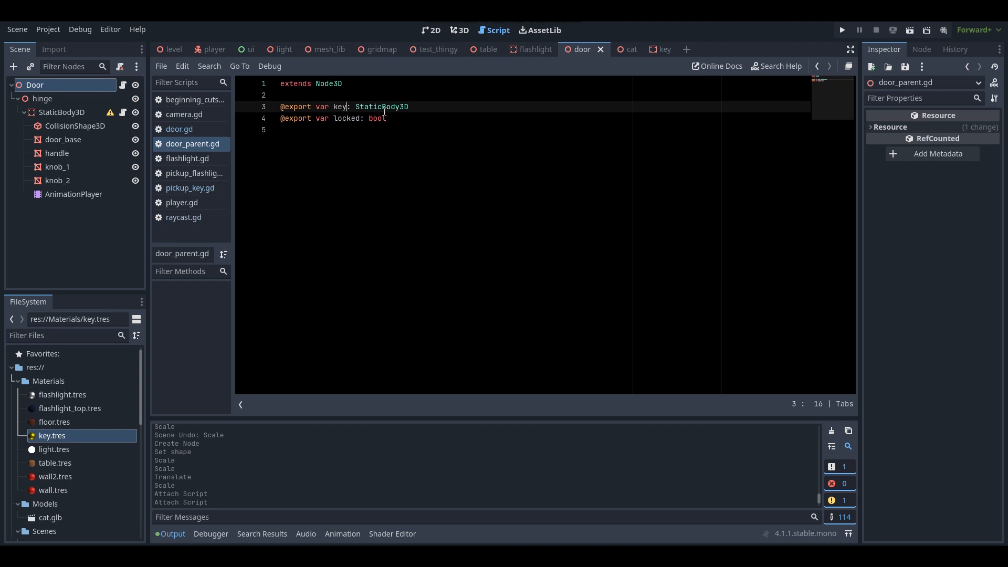
# Extend the interactable == true condition of interact() in door.gd with && locked == false.
pyautogui.click(197, 130)
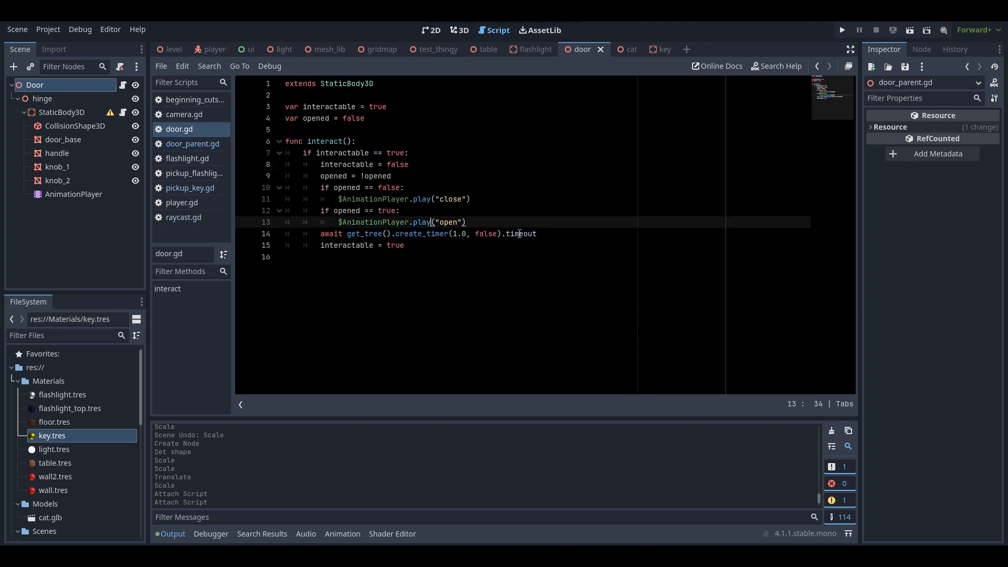
pyautogui.click(406, 153)
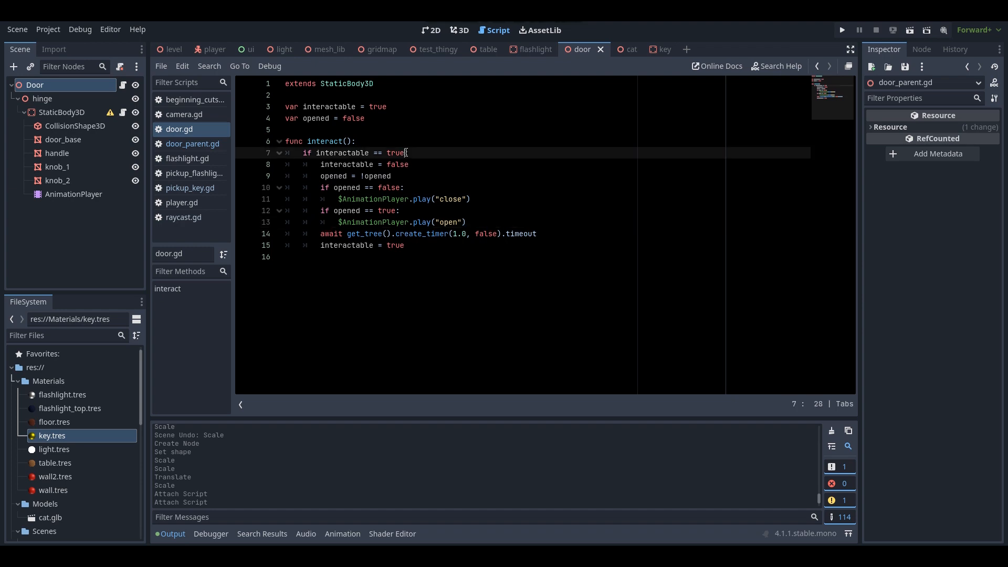
pyautogui.write('&& locked == false')
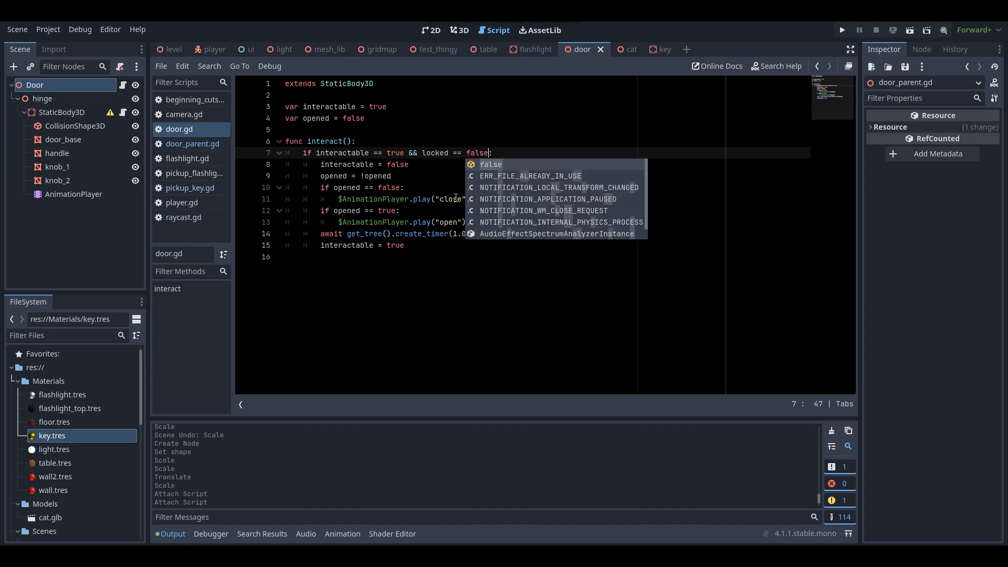
pyautogui.click(402, 164)
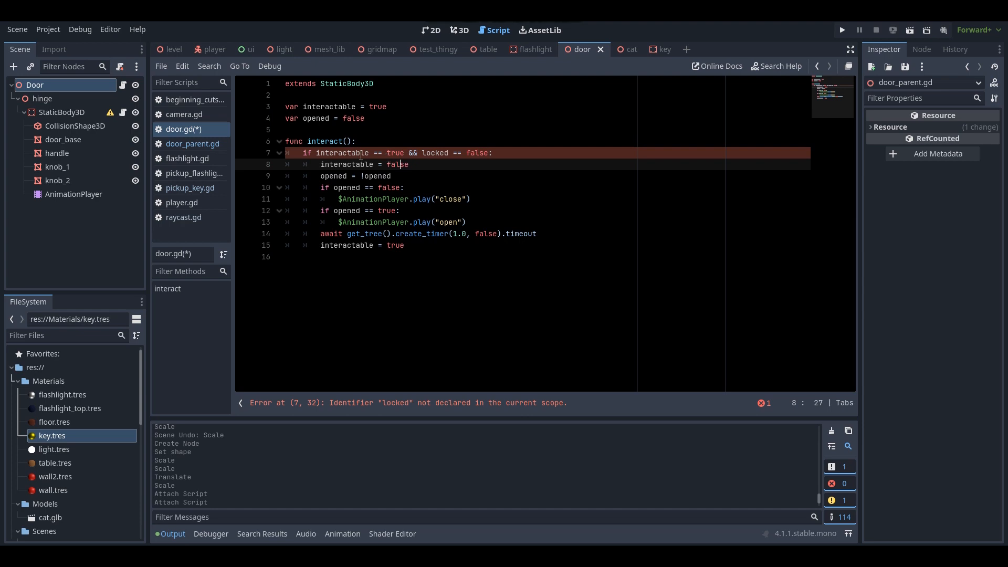
# Prefix locked in the interactable condition with get_parent().get_parent(). so it refers to the door's root node.
pyautogui.click(424, 153)
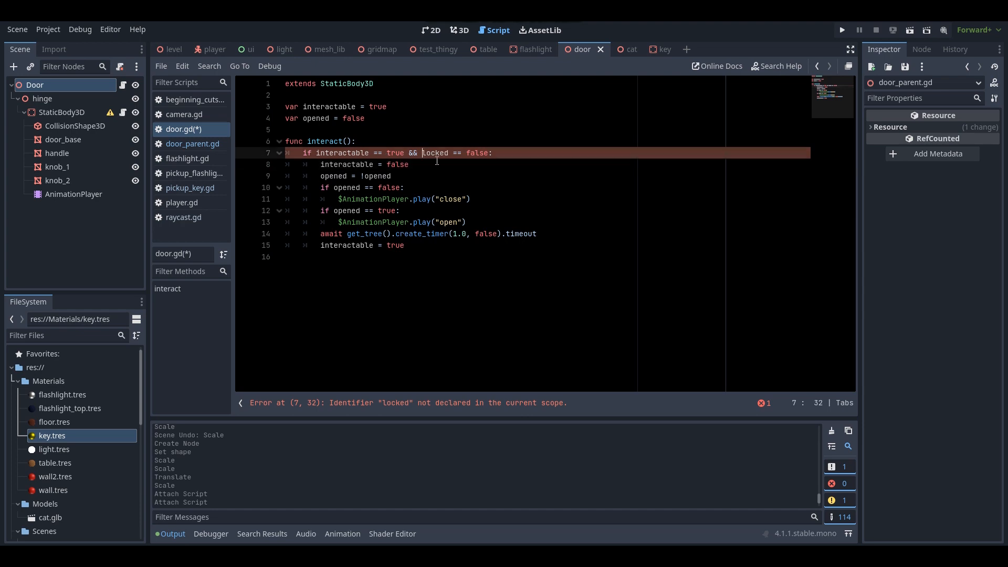
pyautogui.write('get_par')
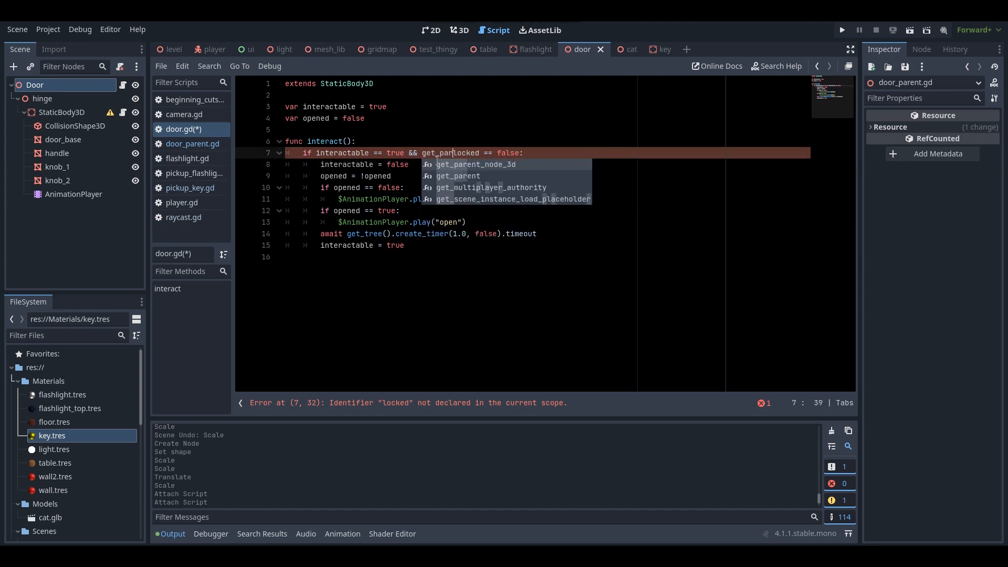
pyautogui.write('ent().')
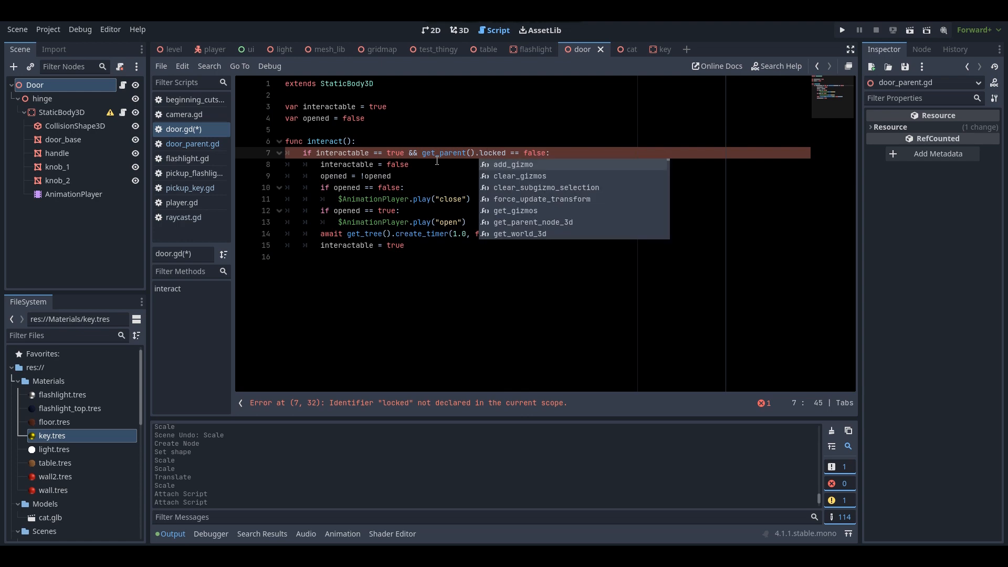
pyautogui.write('get_parent')
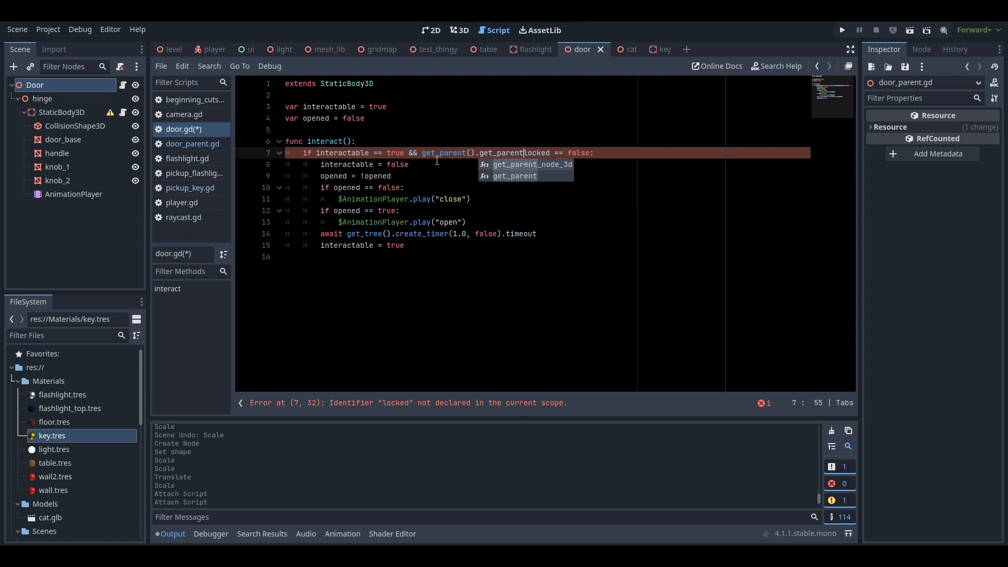
pyautogui.write('().')
pyautogui.click(550, 153)
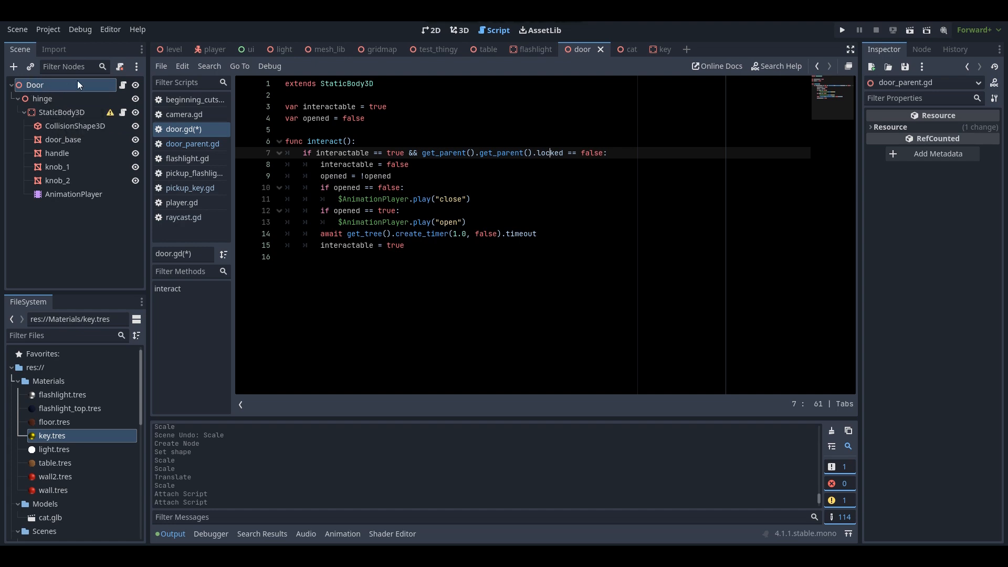
pyautogui.click(509, 205)
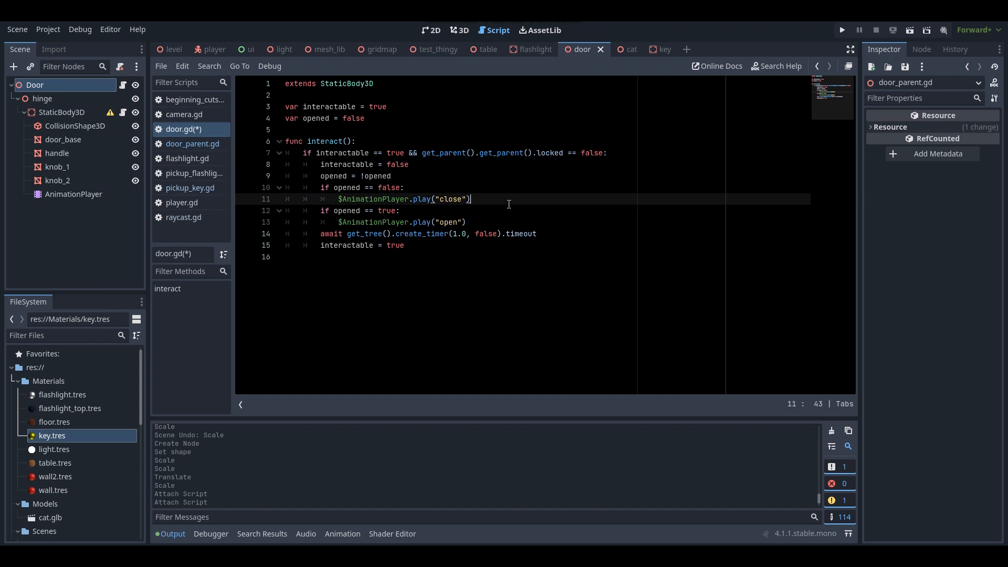
pyautogui.click(440, 153)
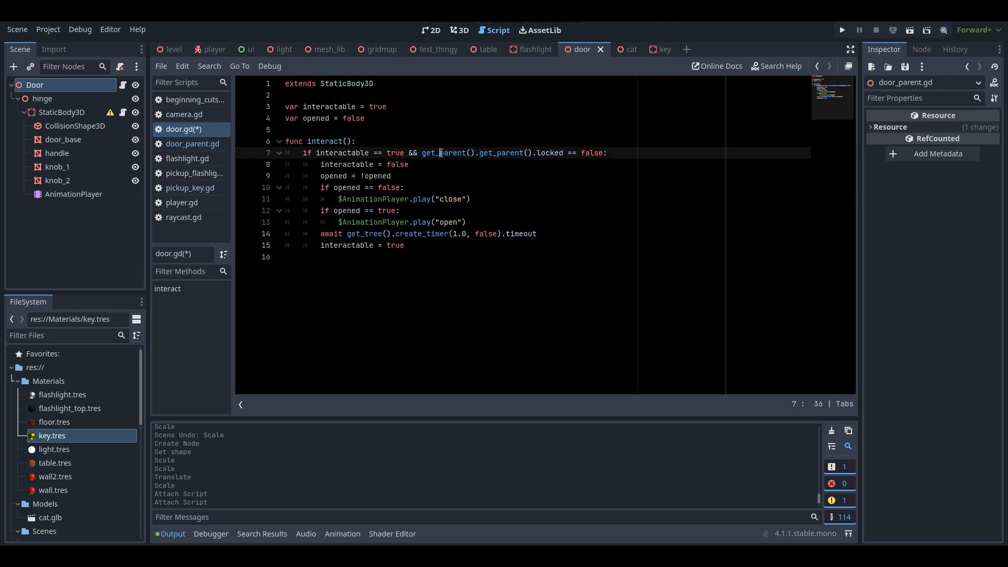
pyautogui.click(528, 153)
# Begin a new if statement at the top of interact(), reusing the condition get_parent().get_parent().locked == false from the line below.
pyautogui.click(371, 142)
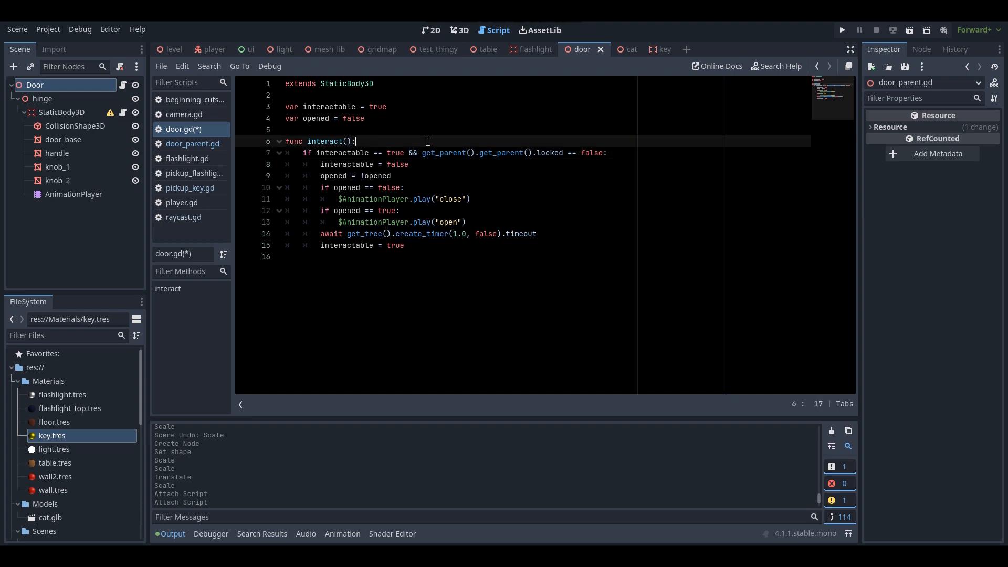
pyautogui.press('Return')
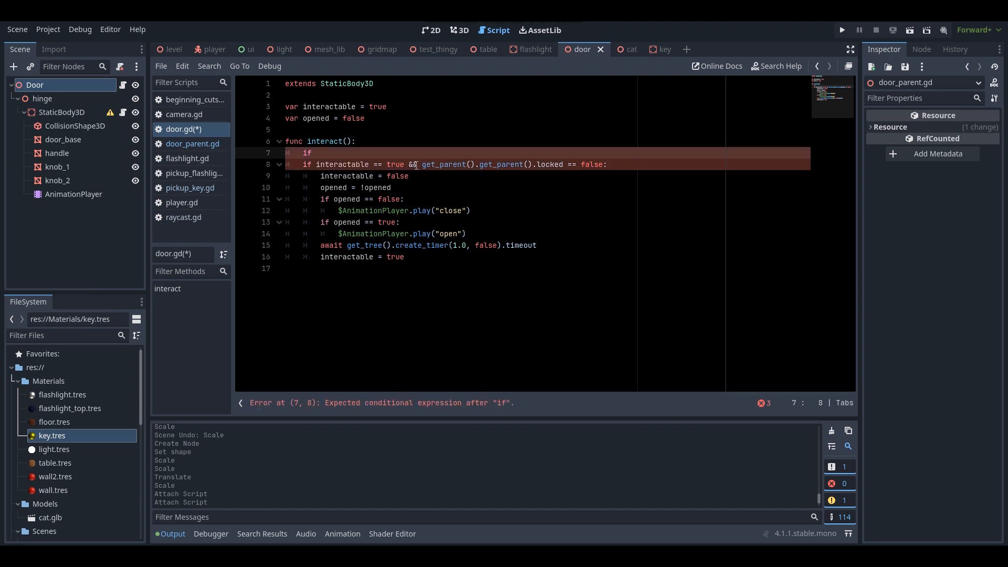
pyautogui.moveTo(422, 165); pyautogui.dragTo(603, 167)
pyautogui.hotkey('ctrl', 'c')
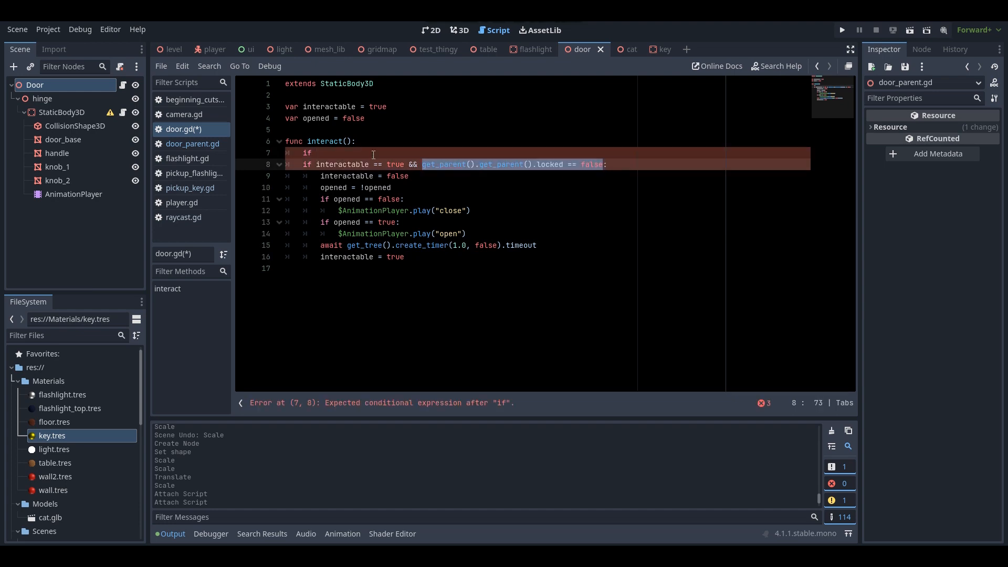
pyautogui.click(372, 153)
pyautogui.hotkey('ctrl', 'v')
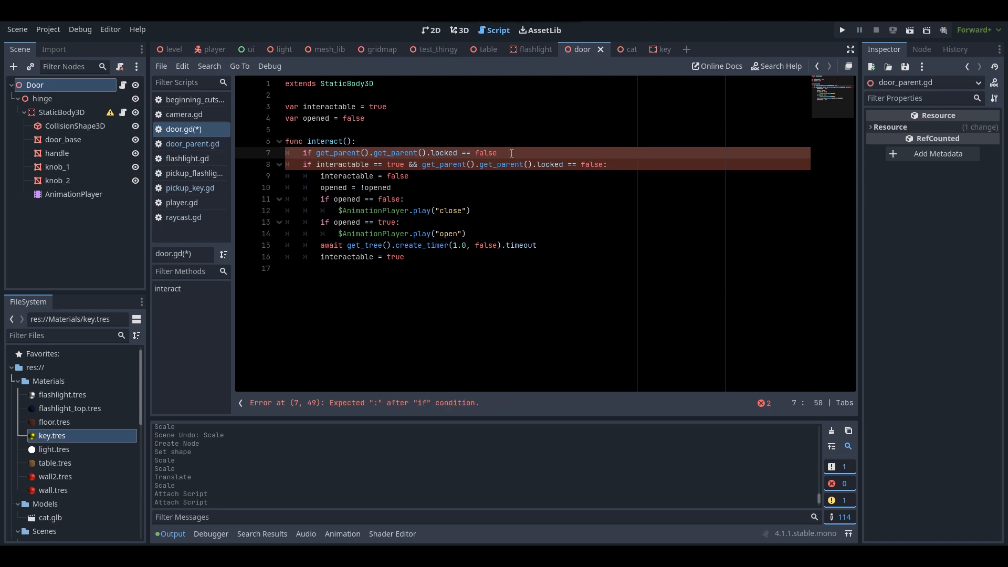
# Complete the new if condition in interact() with && get_parent().get_parent().key == null:.
pyautogui.write('&&')
pyautogui.moveTo(430, 153); pyautogui.dragTo(315, 153)
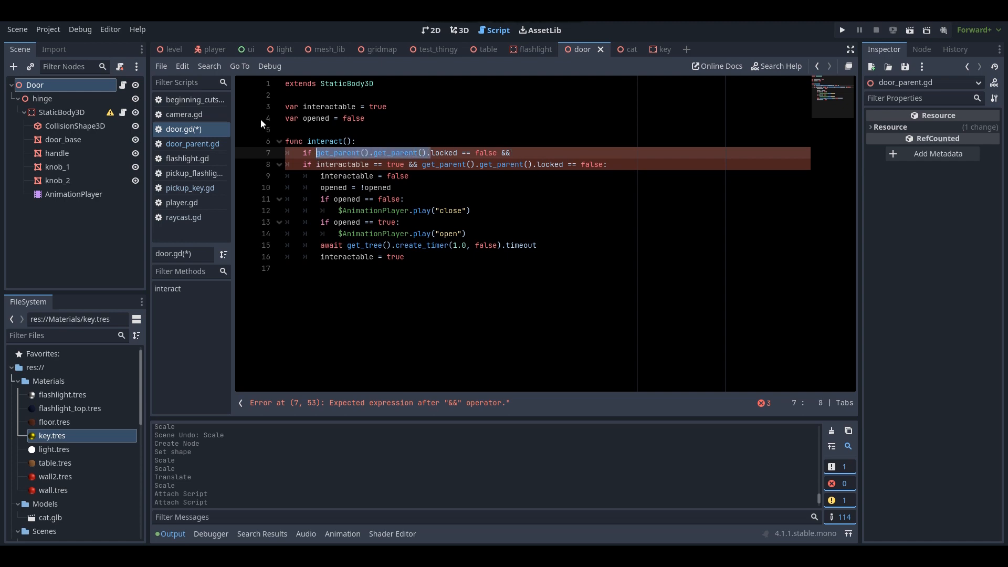
pyautogui.hotkey('ctrl', 'c')
pyautogui.click(527, 153)
pyautogui.hotkey('ctrl', 'v')
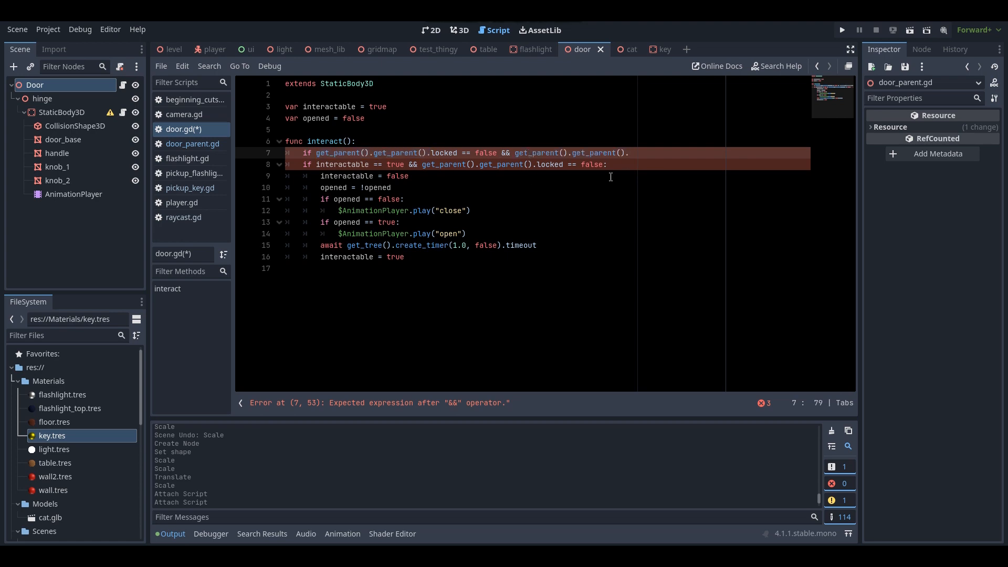
pyautogui.write('key')
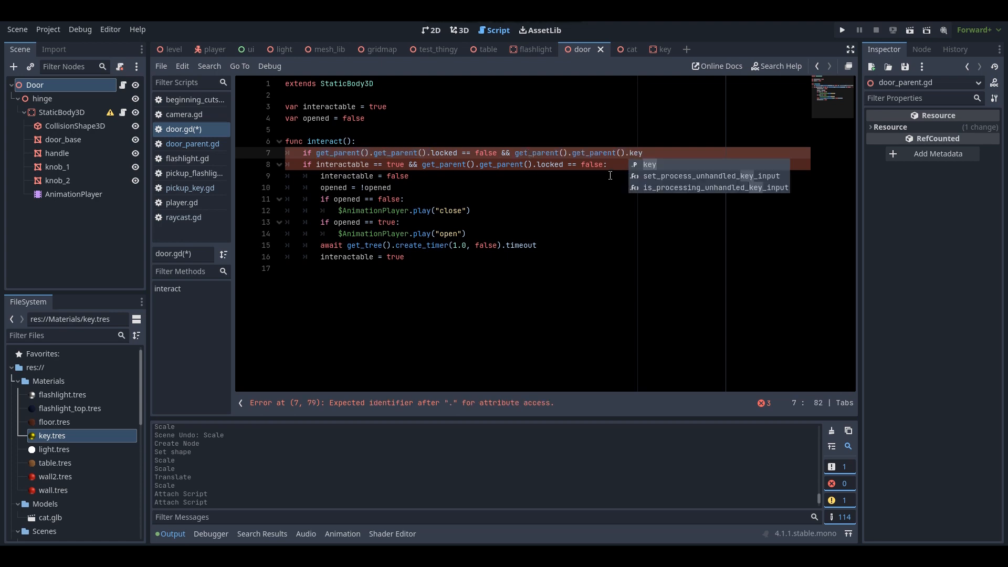
pyautogui.write(' == null:')
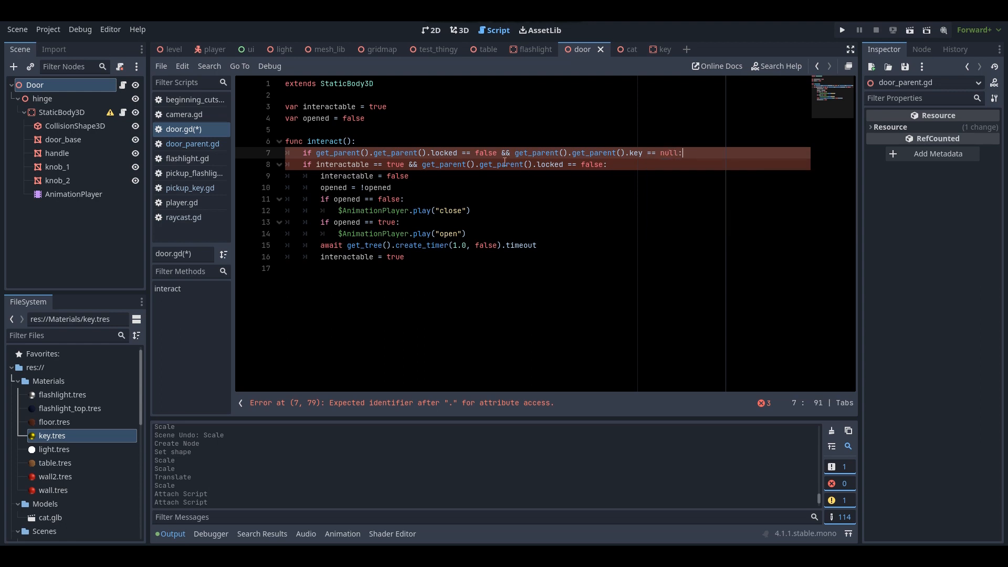
# Change the locked comparison in the new if condition from false to true.
pyautogui.moveTo(497, 153); pyautogui.dragTo(478, 153)
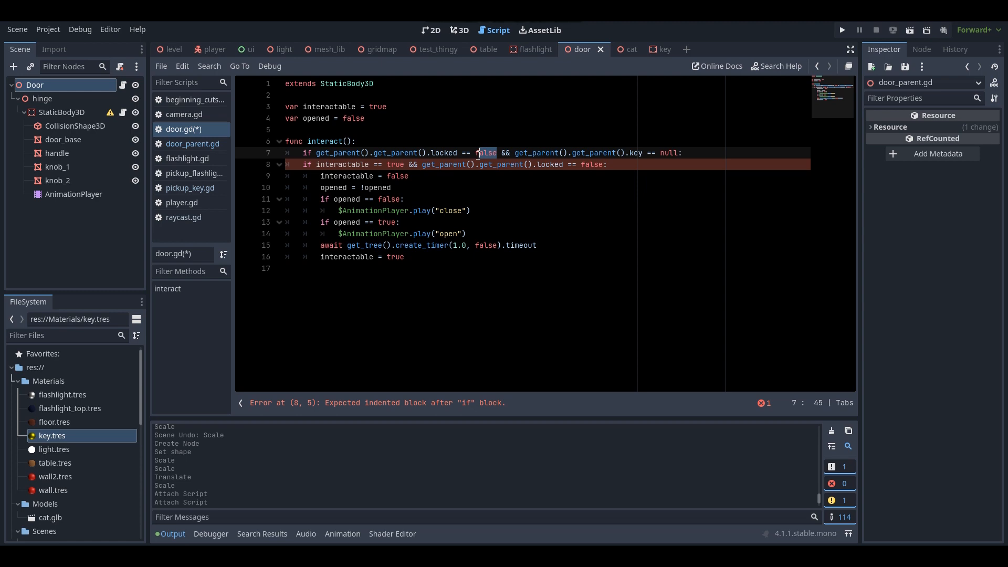
pyautogui.doubleClick(478, 152)
pyautogui.write('true')
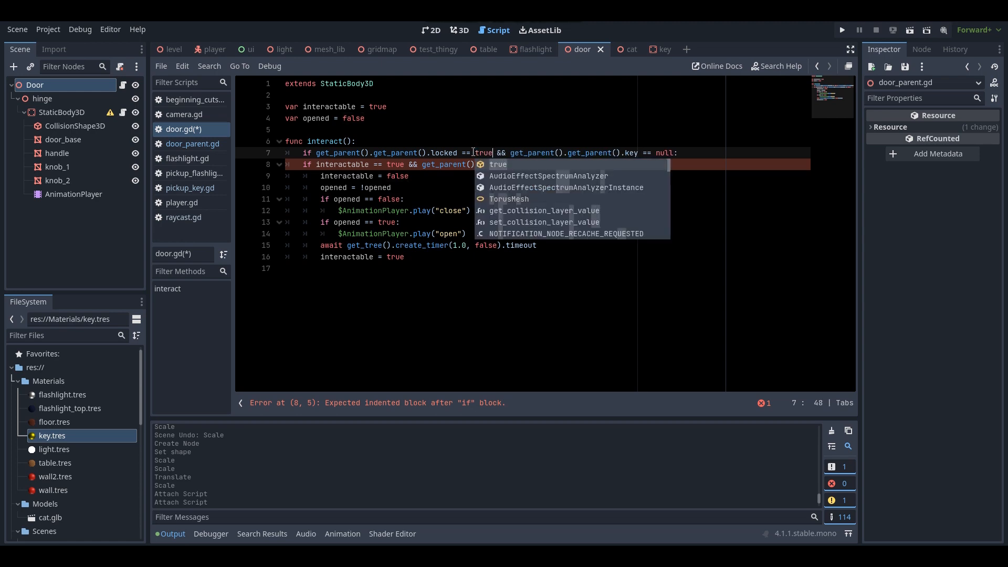
pyautogui.press('Escape')
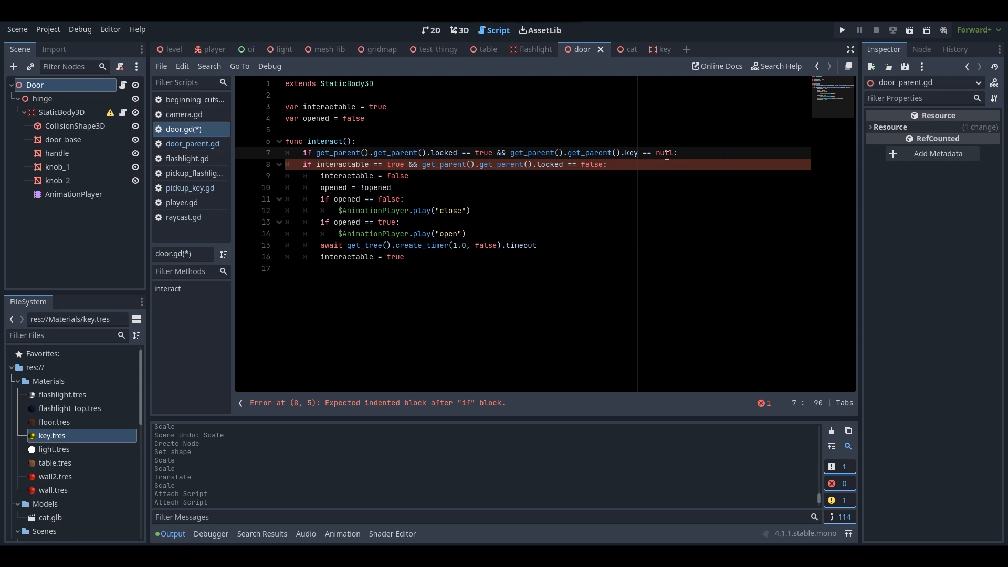
# Add get_parent().get_parent().locked = false as the body of the new if statement in interact(), and save door.gd.
pyautogui.press('Return')
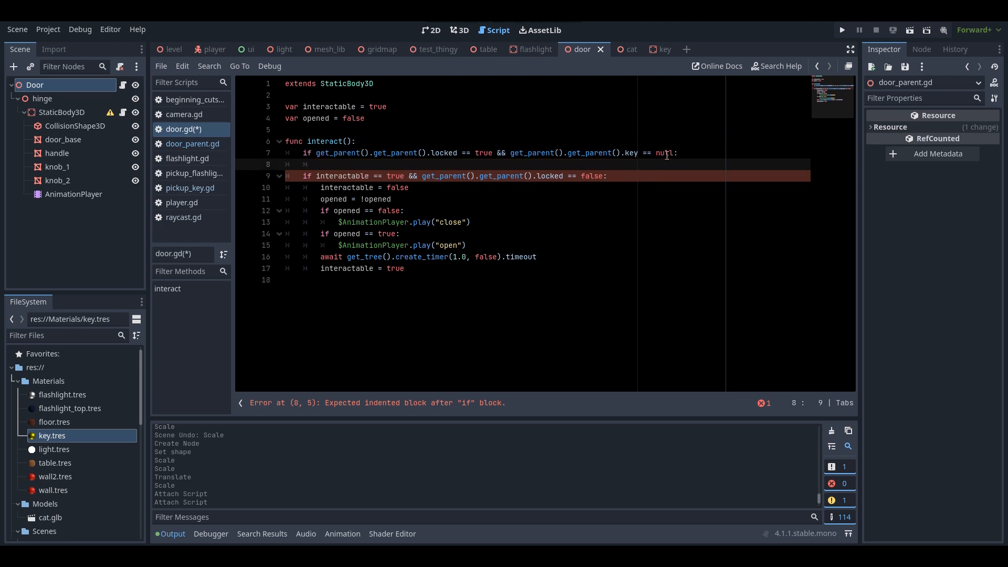
pyautogui.write('locked = false')
pyautogui.moveTo(430, 153); pyautogui.dragTo(318, 157)
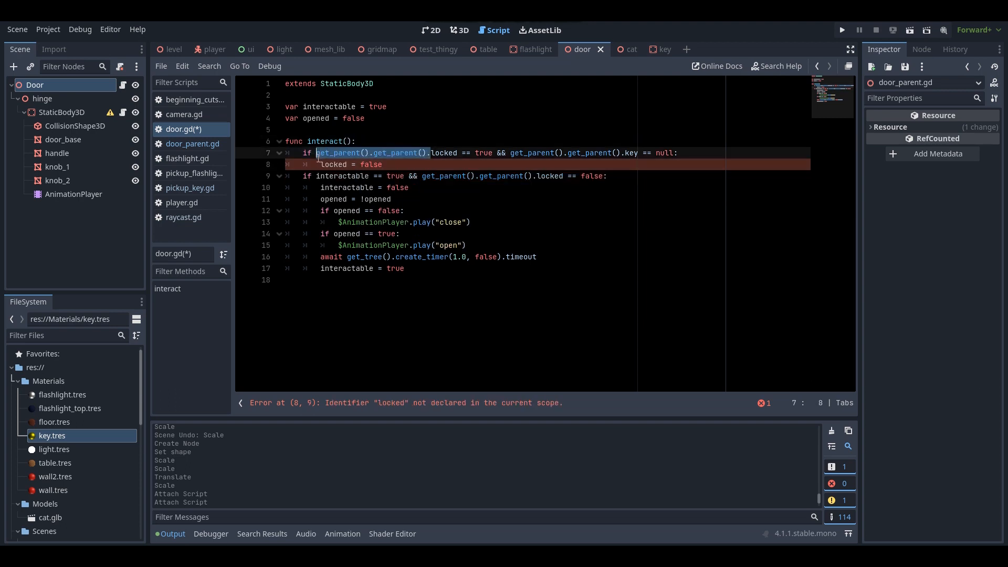
pyautogui.click(321, 164)
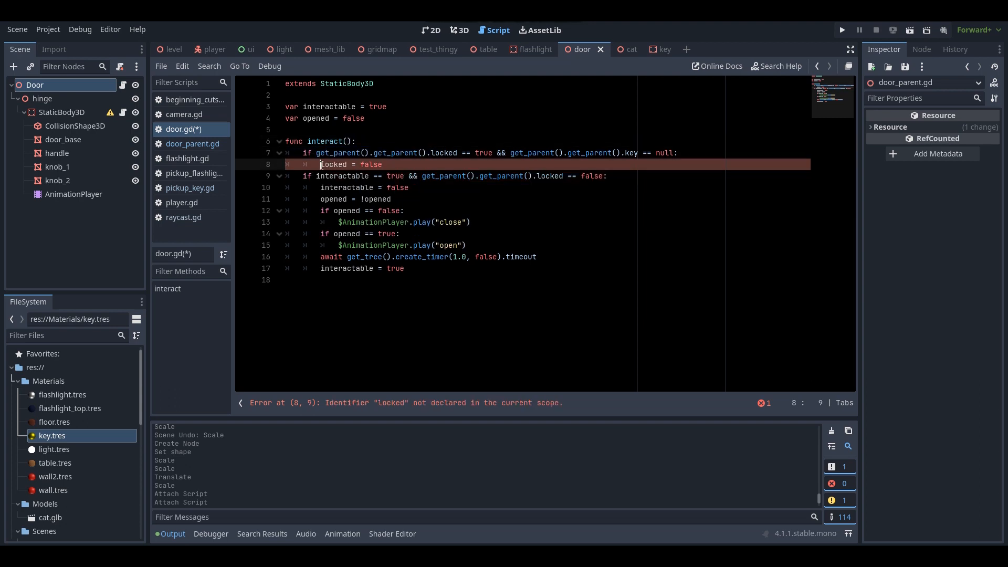
pyautogui.hotkey('ctrl', 'v')
pyautogui.hotkey('ctrl', 's')
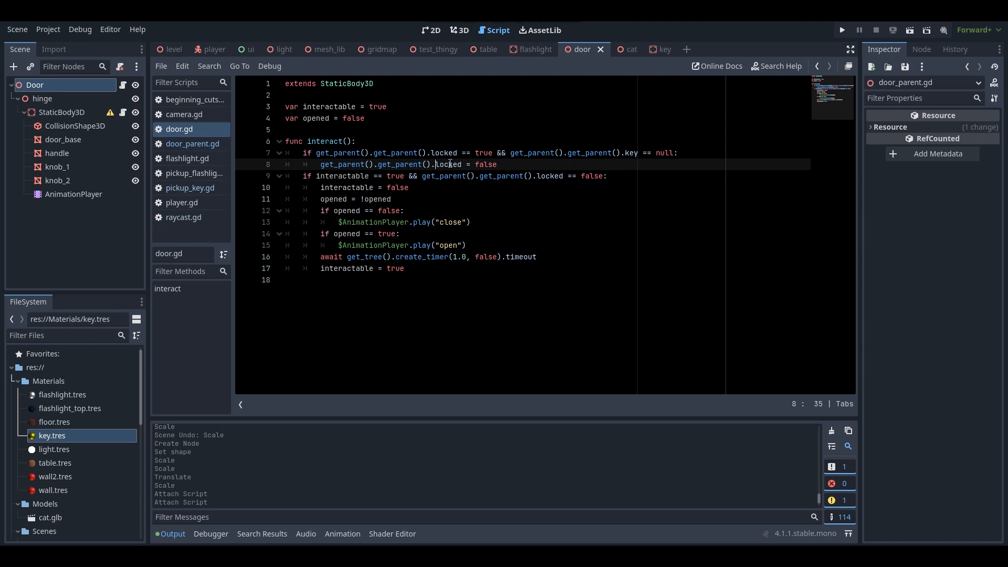
# Review the Door root's exported Key and Locked properties alongside the key == null condition in interact().
pyautogui.click(630, 157)
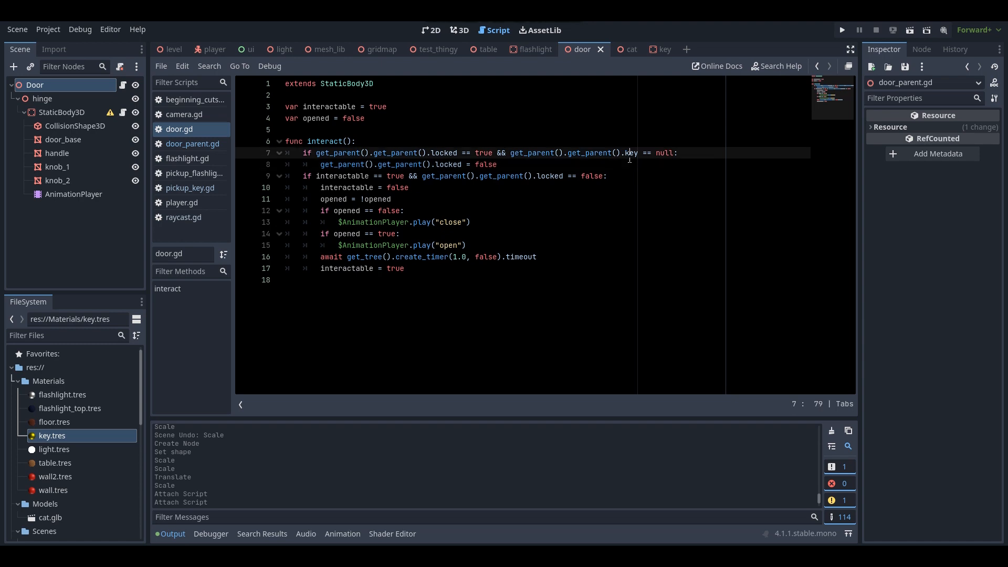
pyautogui.click(70, 86)
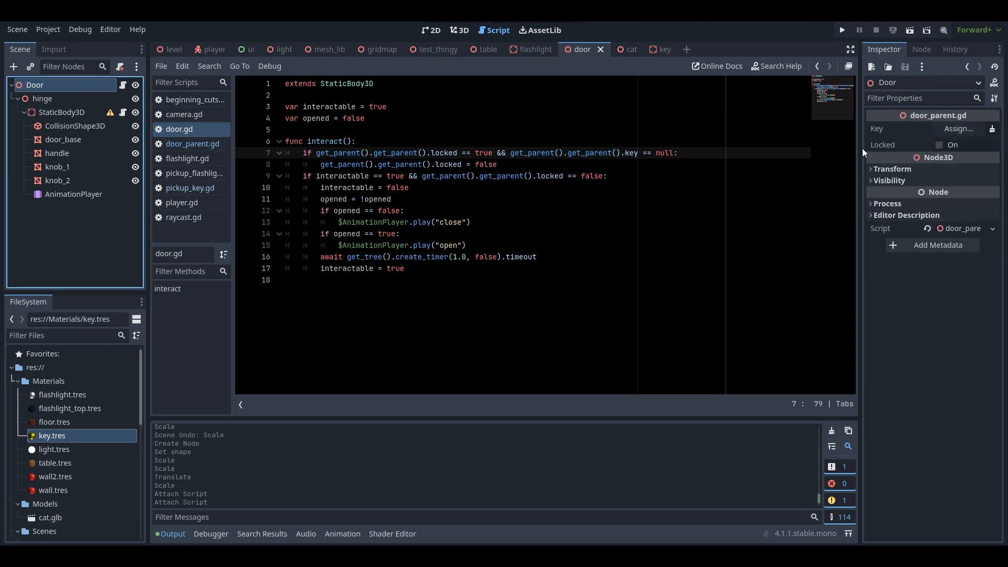
pyautogui.click(641, 153)
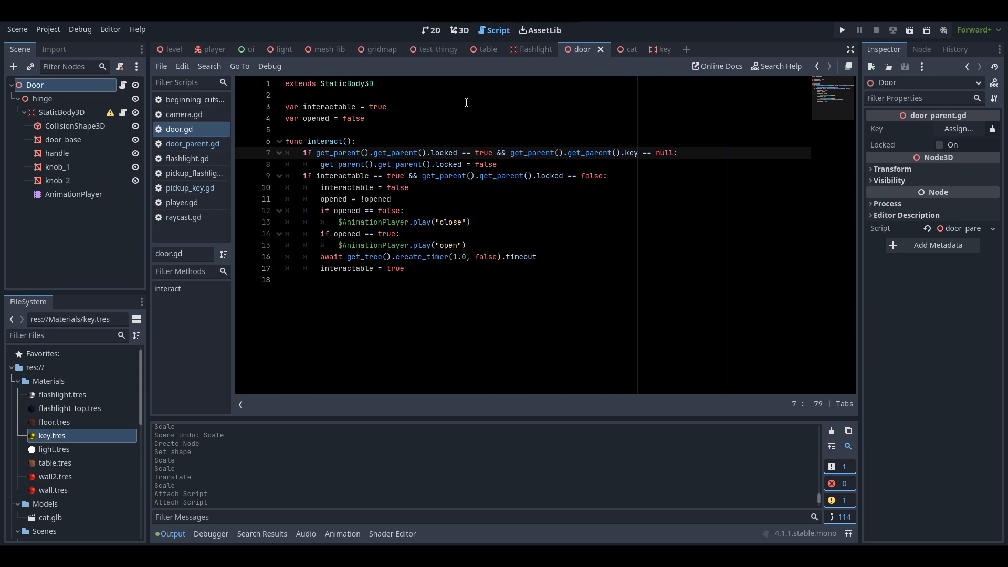
# Open the level scene in the 3D view and undo the unintended scaling of the wall mesh.
pyautogui.click(461, 30)
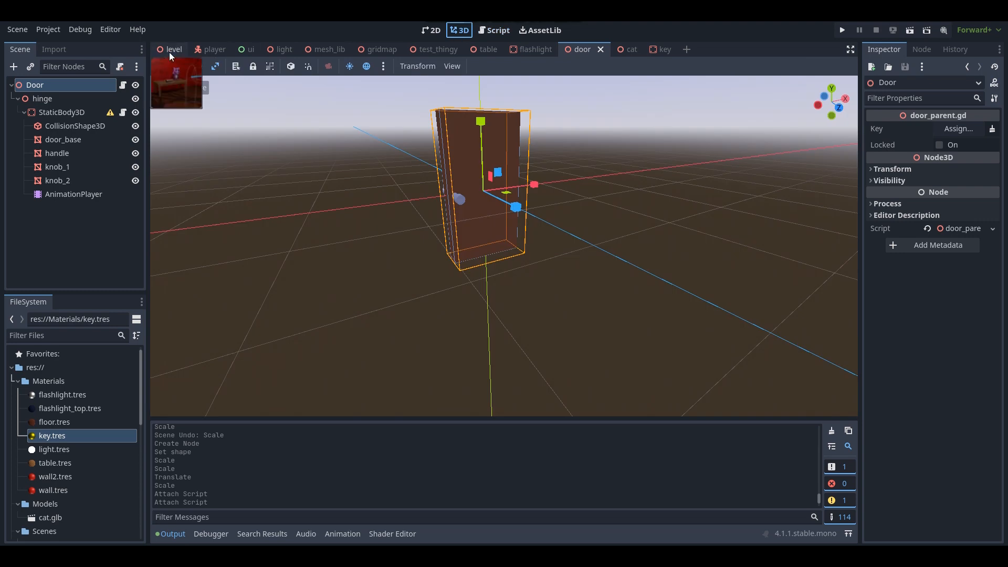
pyautogui.click(169, 52)
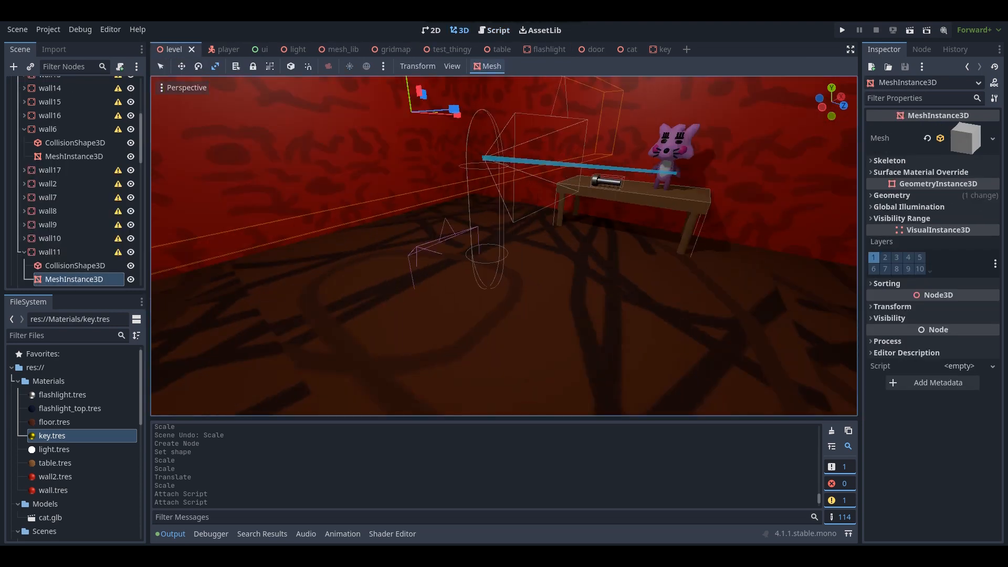
pyautogui.press('w')
pyautogui.moveTo(504, 246); pyautogui.dragTo(719, 257, button='right')
pyautogui.press('s')
pyautogui.press('w')
pyautogui.press('w')
pyautogui.press('s')
pyautogui.moveTo(394, 203); pyautogui.dragTo(382, 202, button='right')
pyautogui.press('w')
pyautogui.click(464, 184)
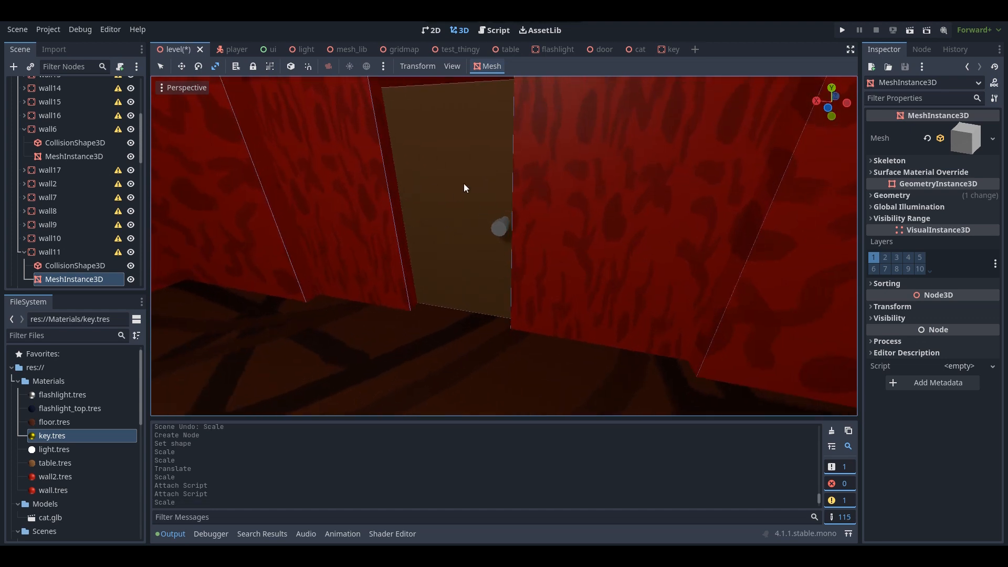
pyautogui.hotkey('ctrl', 'z')
# Switch to the Select tool, select the door in the level and turn on its Locked property.
pyautogui.click(159, 68)
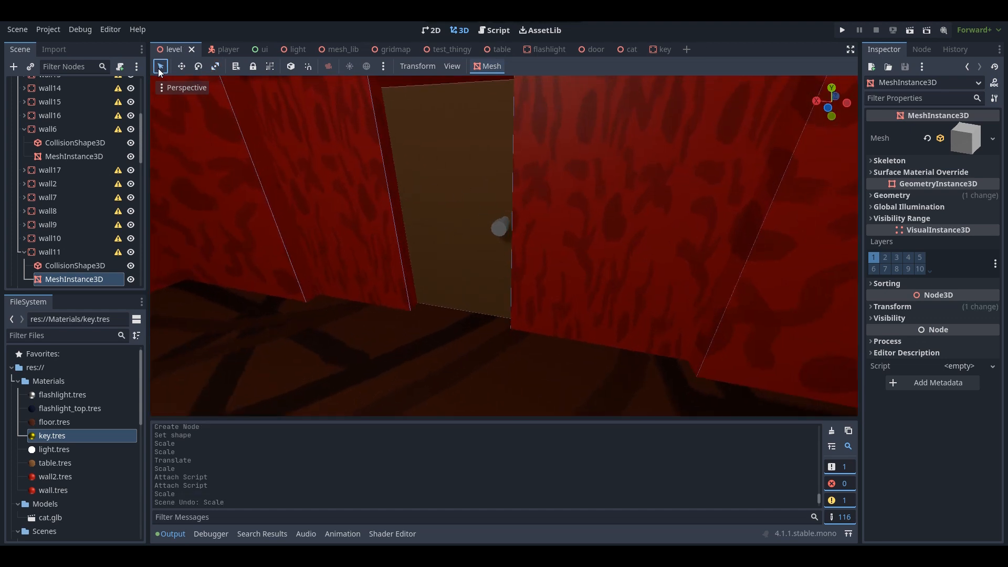
pyautogui.press('a')
pyautogui.moveTo(294, 174); pyautogui.dragTo(671, 219, button='right')
pyautogui.click(464, 255)
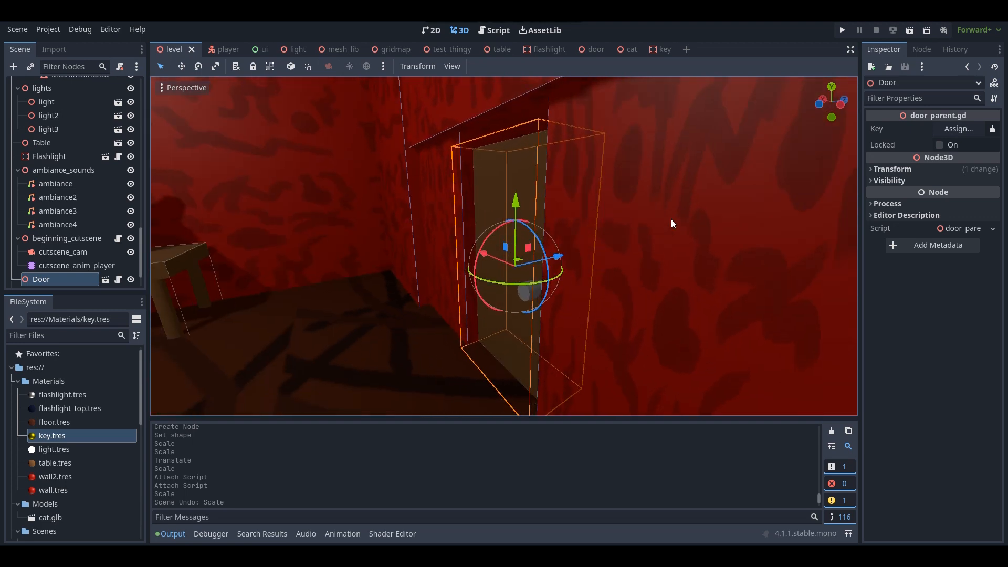
pyautogui.click(939, 145)
# Duplicate the table that holds the flashlight and the cat.
pyautogui.press('s')
pyautogui.moveTo(520, 283); pyautogui.dragTo(462, 270, button='right')
pyautogui.press('w')
pyautogui.click(539, 309)
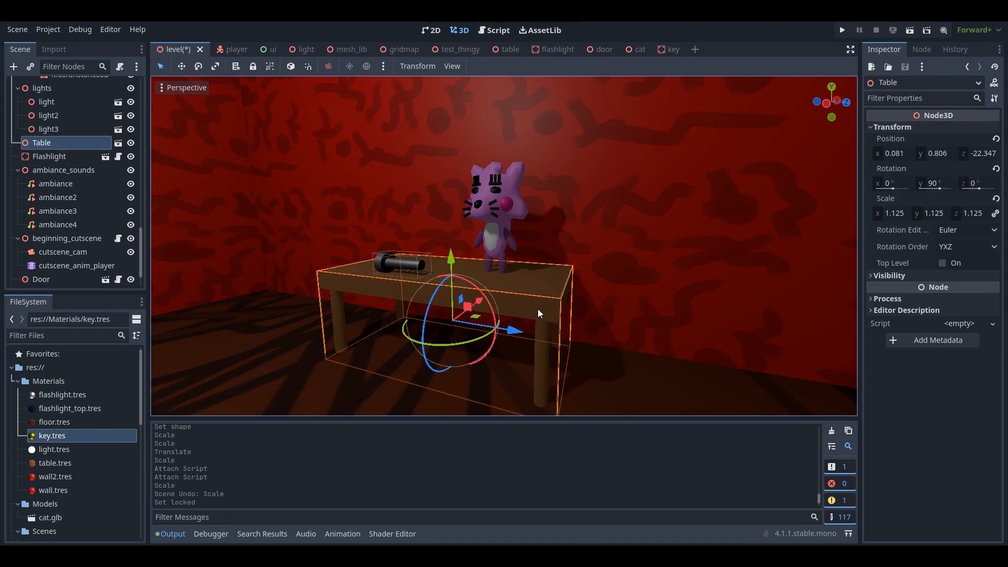
pyautogui.press('s')
pyautogui.moveTo(537, 308); pyautogui.dragTo(624, 305, button='right')
pyautogui.press('a')
pyautogui.moveTo(363, 293); pyautogui.dragTo(440, 310, button='right')
pyautogui.hotkey('ctrl', 'd')
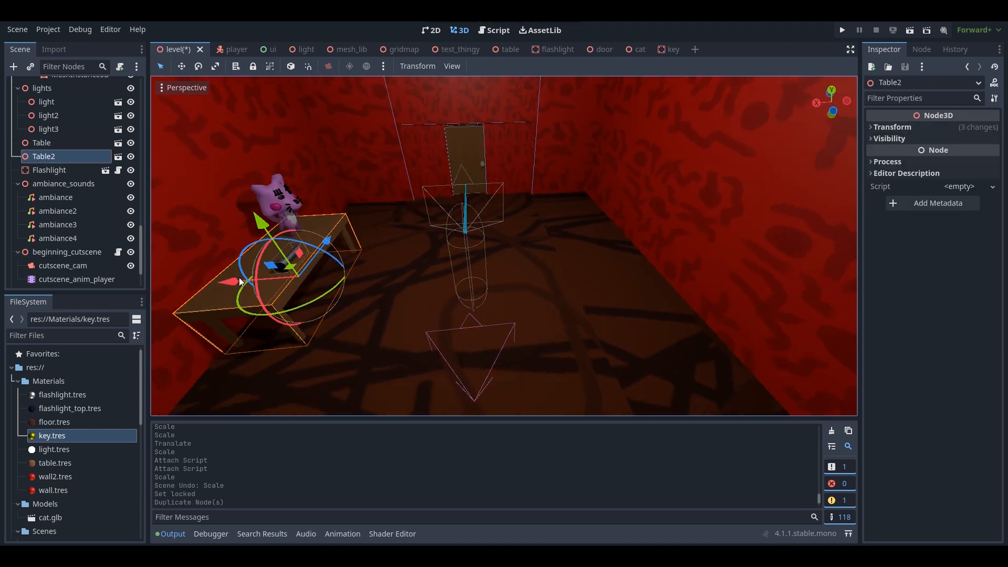
# Move the duplicated table across the room to stand by the opposite wall.
pyautogui.moveTo(229, 283); pyautogui.dragTo(536, 296)
pyautogui.press('w')
pyautogui.moveTo(536, 297)
pyautogui.mouseDown(button='right')
pyautogui.moveTo(570, 302)
pyautogui.moveTo(583, 320)
pyautogui.moveTo(537, 296)
pyautogui.mouseUp(button='right')
pyautogui.moveTo(345, 284); pyautogui.dragTo(421, 286)
pyautogui.moveTo(420, 286); pyautogui.dragTo(504, 310, button='right')
pyautogui.press('s')
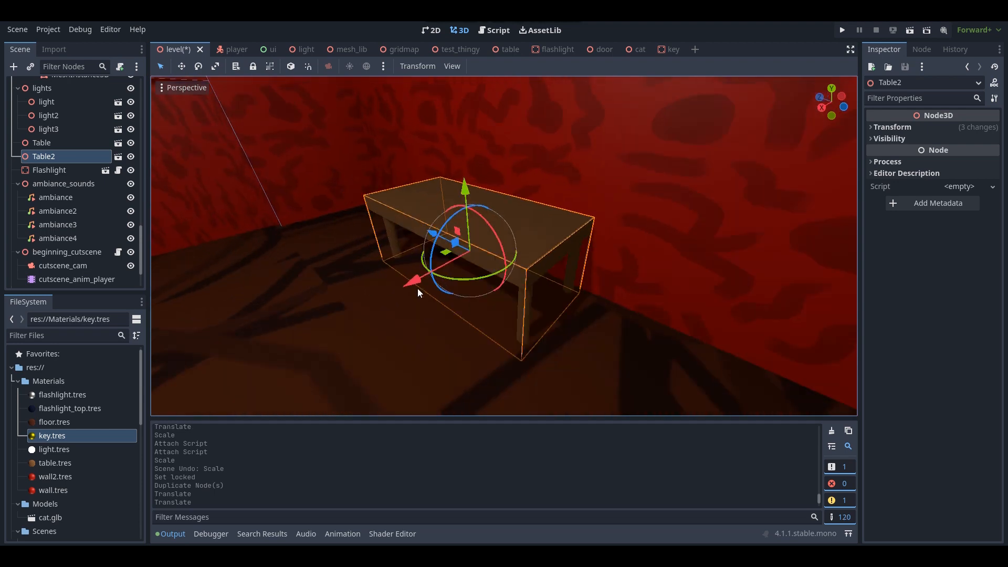
# Place an instance of key.tscn from the Scenes folder onto the top of the duplicated table.
pyautogui.scroll(-6, 53, 426)
pyautogui.scroll(-5, 53, 423)
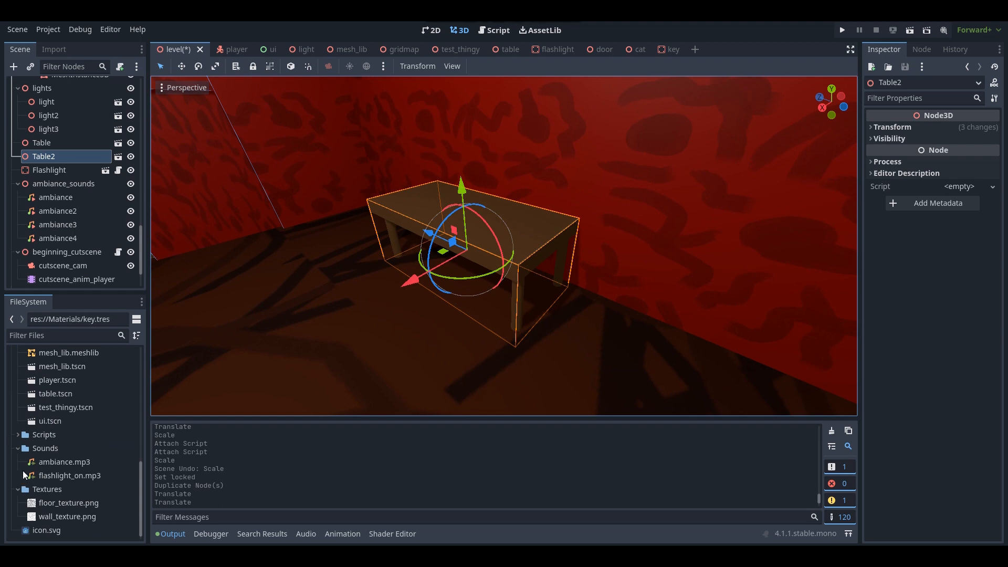
pyautogui.scroll(5, 21, 496)
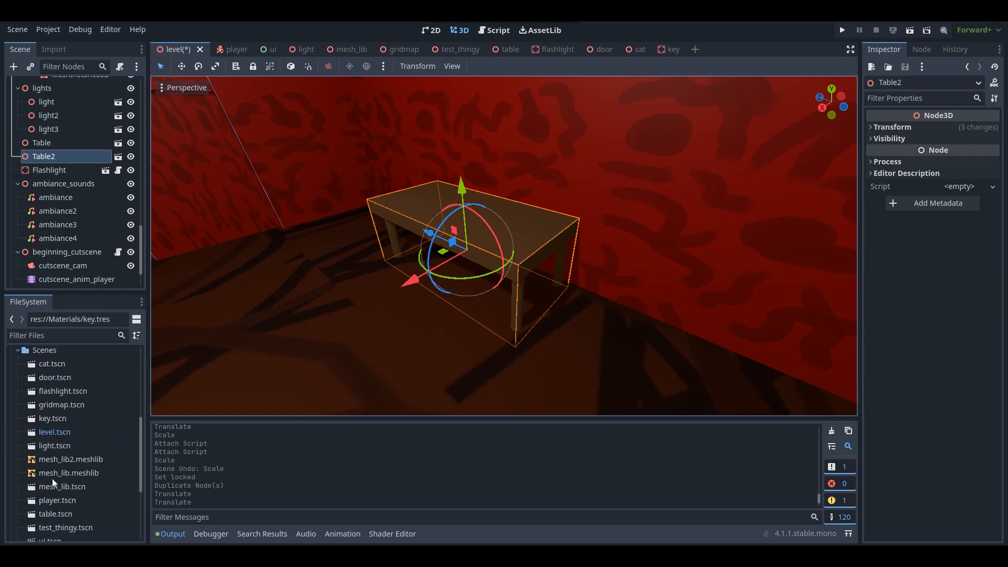
pyautogui.moveTo(52, 418); pyautogui.dragTo(510, 225)
pyautogui.click(527, 228)
pyautogui.moveTo(527, 228); pyautogui.dragTo(527, 228, button='right')
pyautogui.press('w')
# Set the placed key's scale to 0.2 on all axes.
pyautogui.click(891, 286)
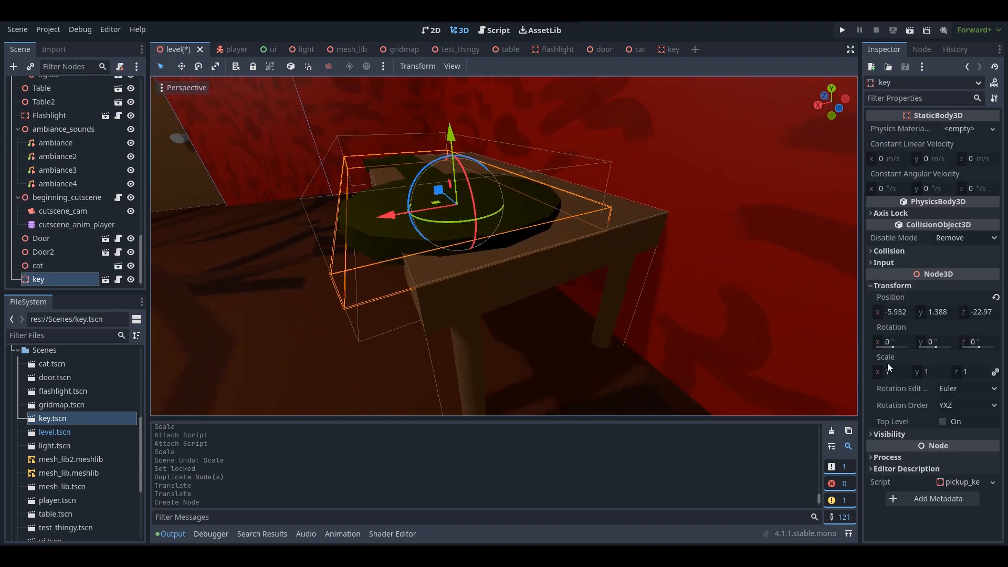
pyautogui.click(891, 370)
pyautogui.write('0.2')
pyautogui.press('Return')
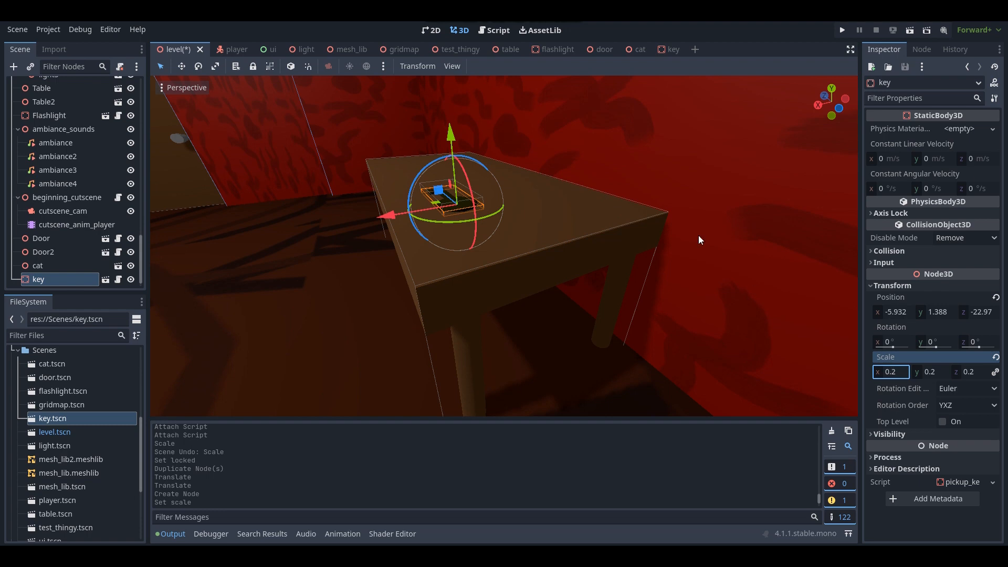
# Adjust the key's height along the vertical axis at the tabletop.
pyautogui.moveTo(538, 202); pyautogui.dragTo(486, 164, button='right')
pyautogui.press('w')
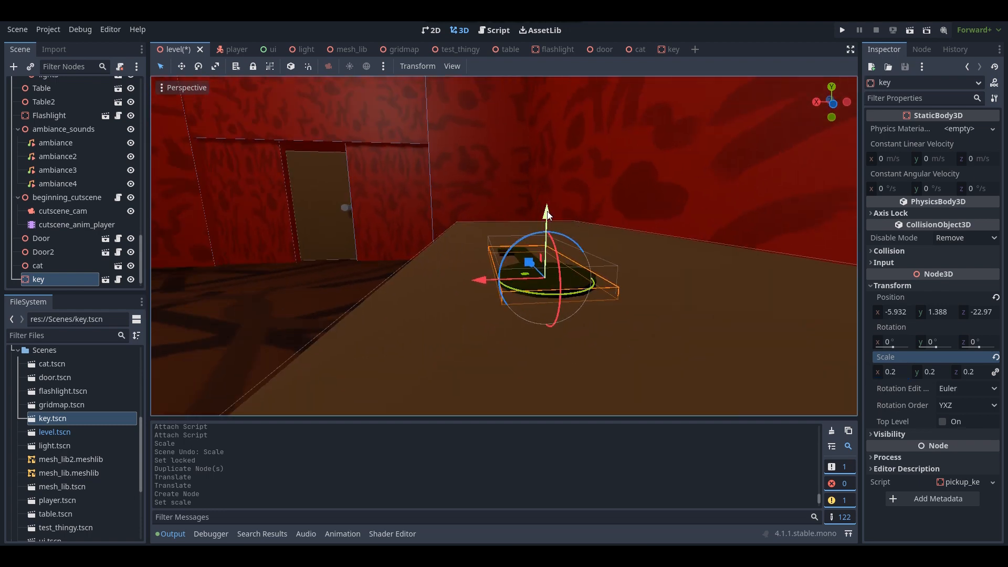
pyautogui.moveTo(547, 213); pyautogui.dragTo(542, 211)
# Assign the level's key node to the Key property of the locked Door.
pyautogui.press('s')
pyautogui.moveTo(543, 211)
pyautogui.mouseDown(button='right')
pyautogui.moveTo(572, 231)
pyautogui.moveTo(612, 234)
pyautogui.moveTo(572, 207)
pyautogui.moveTo(583, 207)
pyautogui.moveTo(527, 207)
pyautogui.mouseUp(button='right')
pyautogui.press('w')
pyautogui.click(386, 175)
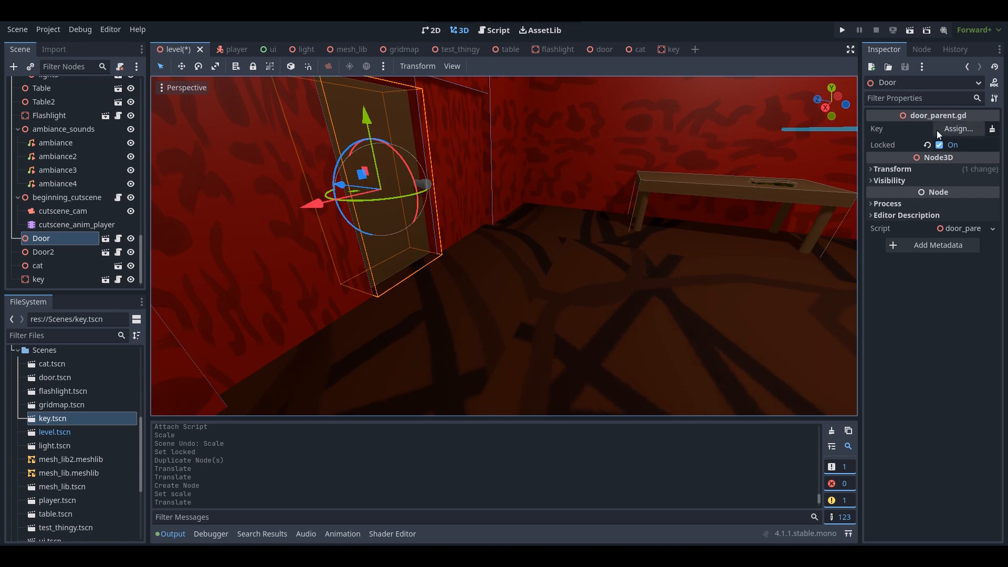
pyautogui.click(38, 281)
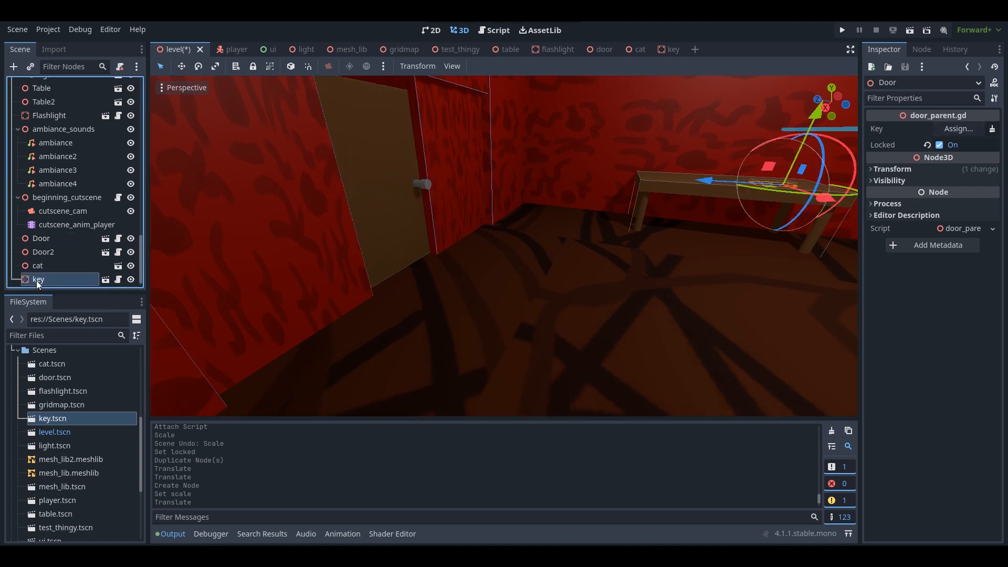
pyautogui.moveTo(705, 228); pyautogui.dragTo(990, 166)
pyautogui.moveTo(966, 128); pyautogui.dragTo(964, 128)
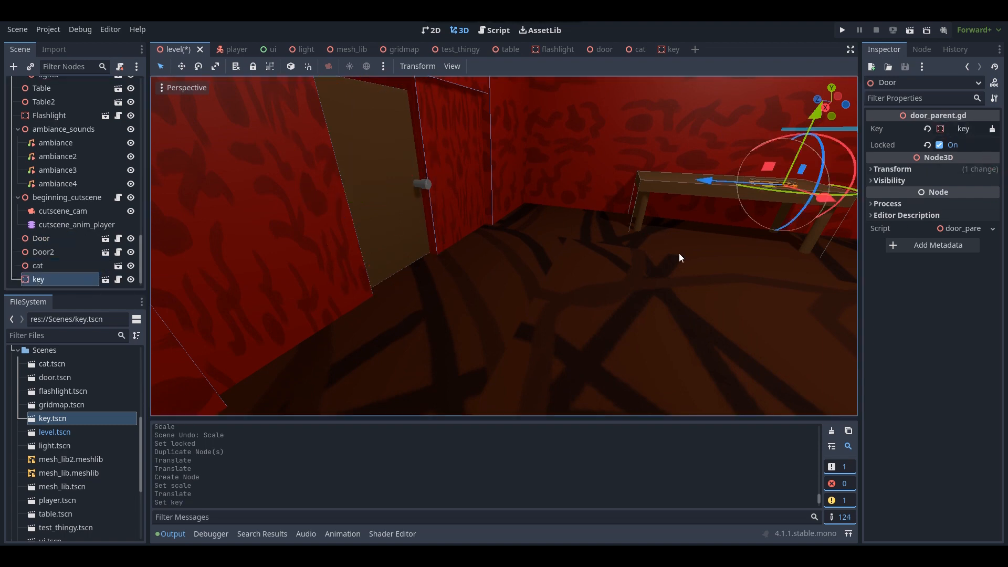
# Examine the locked door, its Key assignment and the key's place on the second table in the level.
pyautogui.moveTo(555, 242); pyautogui.dragTo(465, 268, button='right')
pyautogui.press('w')
pyautogui.click(397, 212)
pyautogui.press('f')
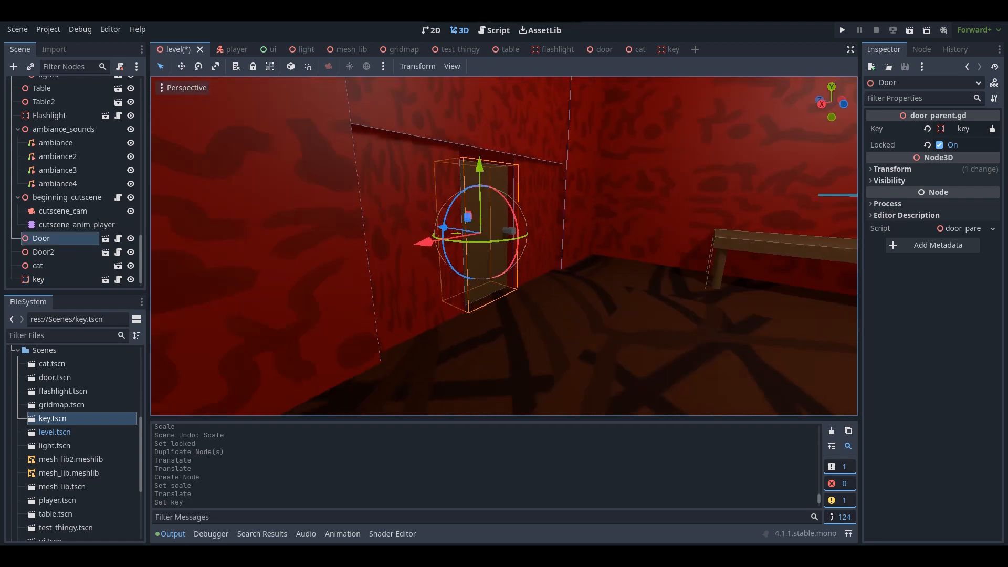
pyautogui.scroll(-3, 599, 306)
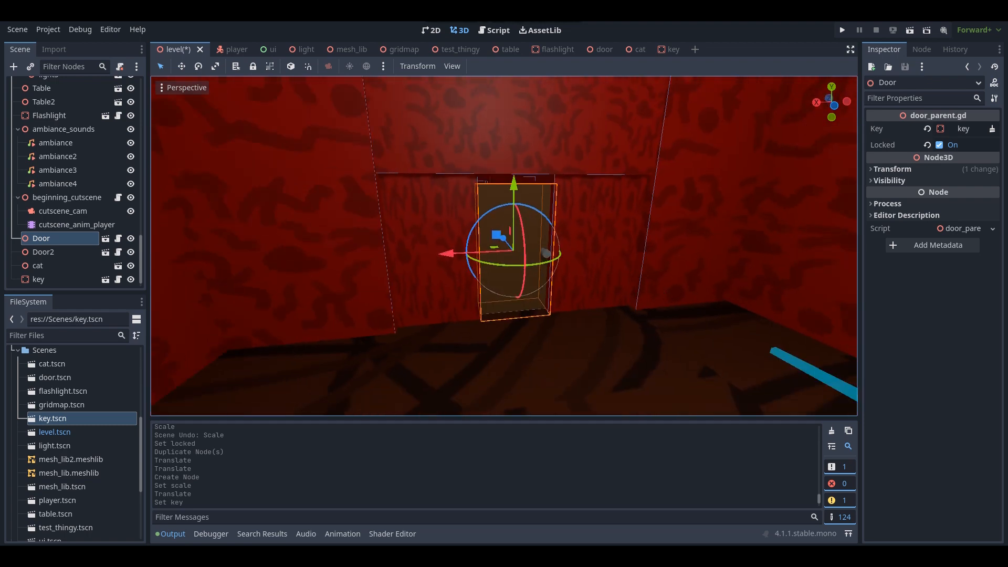
pyautogui.press('d')
pyautogui.moveTo(598, 306); pyautogui.dragTo(719, 326, button='right')
pyautogui.press('w')
pyautogui.press('s')
pyautogui.press('w')
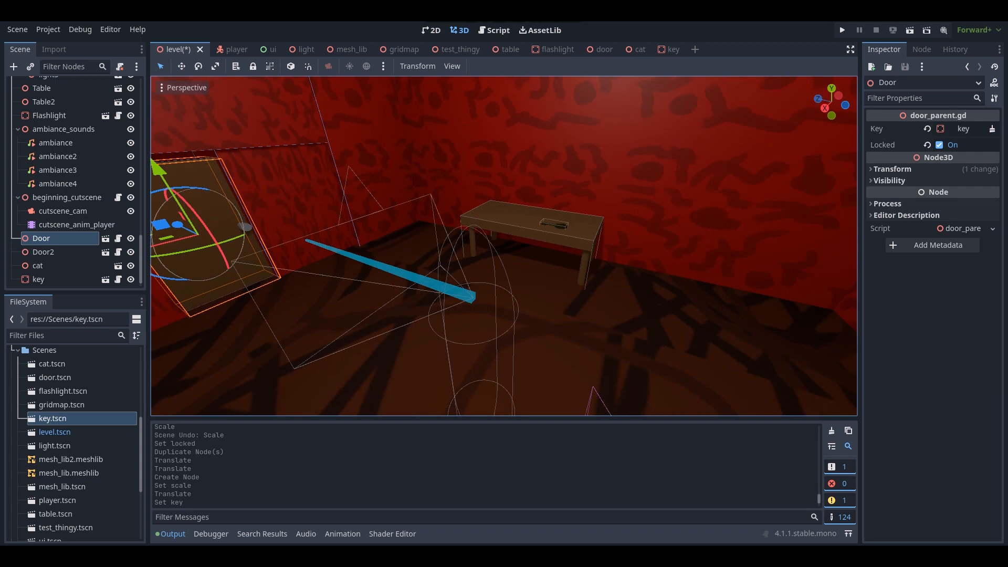
pyautogui.moveTo(593, 202); pyautogui.dragTo(575, 213, button='right')
pyautogui.press('s')
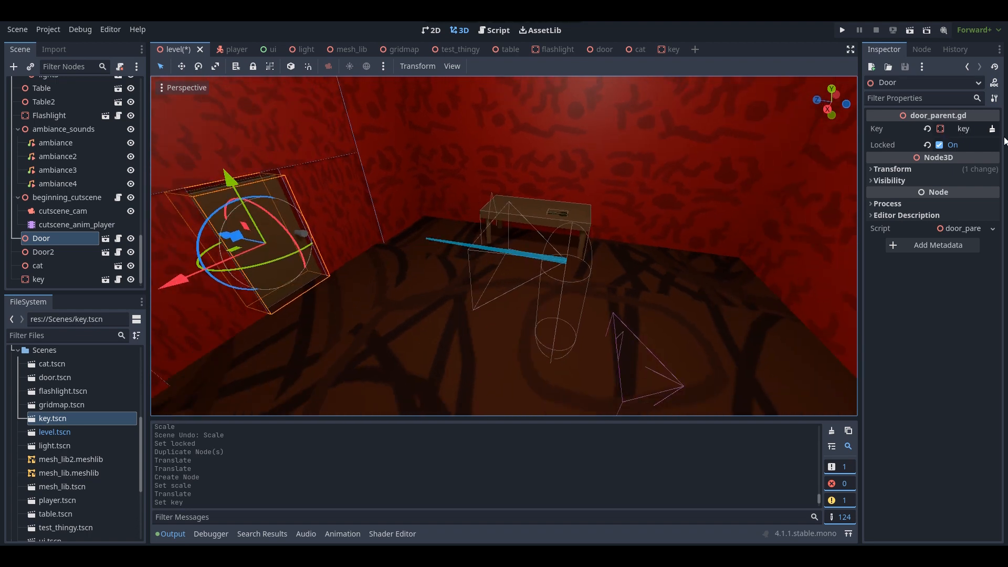
pyautogui.press('d')
pyautogui.moveTo(593, 131); pyautogui.dragTo(708, 166, button='right')
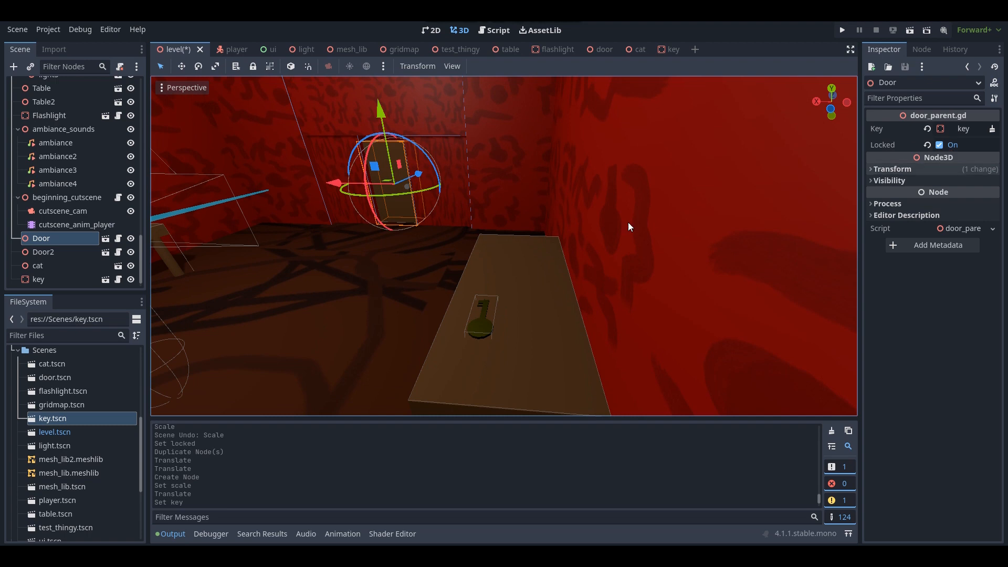
pyautogui.press('w')
pyautogui.moveTo(629, 227); pyautogui.dragTo(552, 228, button='right')
pyautogui.press('s')
pyautogui.press('w')
pyautogui.press('w')
pyautogui.press('w')
pyautogui.press('s')
pyautogui.press('s')
pyautogui.press('w')
pyautogui.press('s')
pyautogui.press('s')
pyautogui.press('w')
# Save the level scene, run it and walk up to the locked door.
pyautogui.hotkey('ctrl', 's')
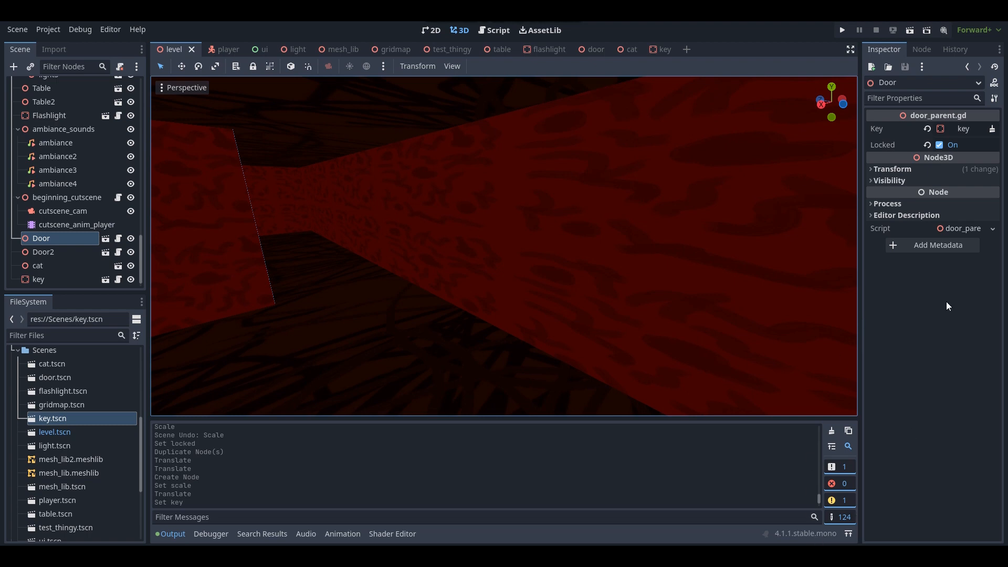
pyautogui.click(910, 30)
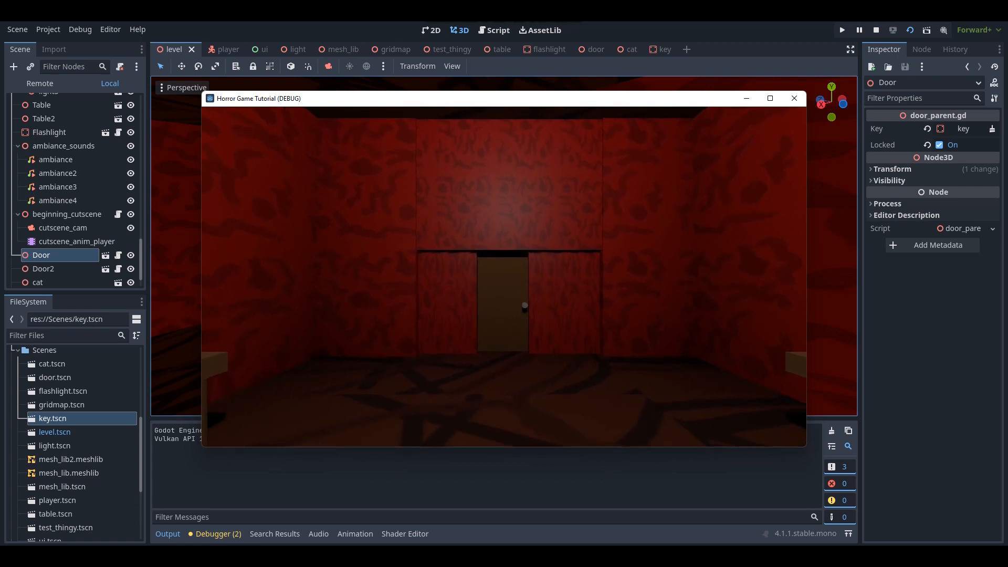
pyautogui.press('w')
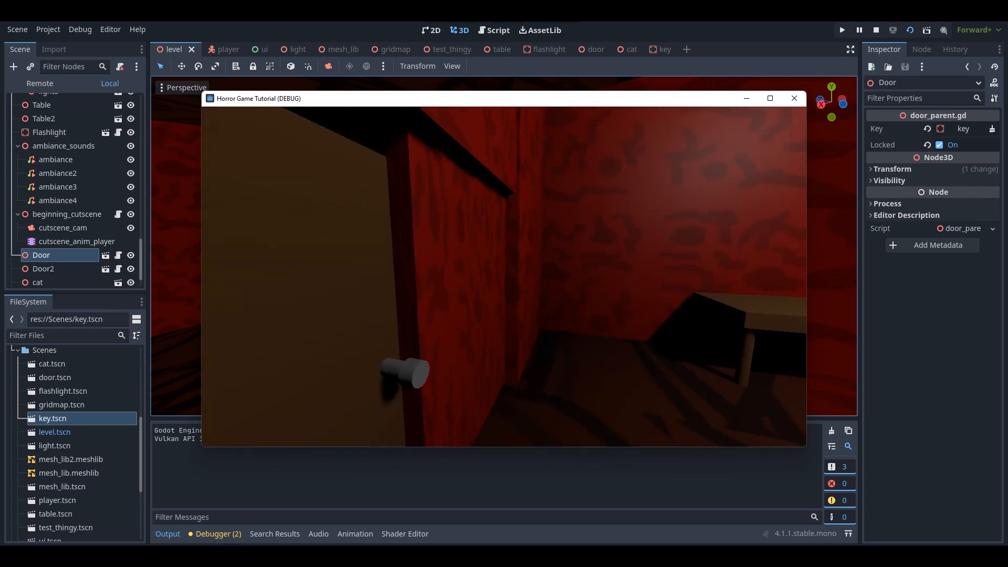
# Pick up the key from the table in the running game and use it to open the locked door.
pyautogui.press('w')
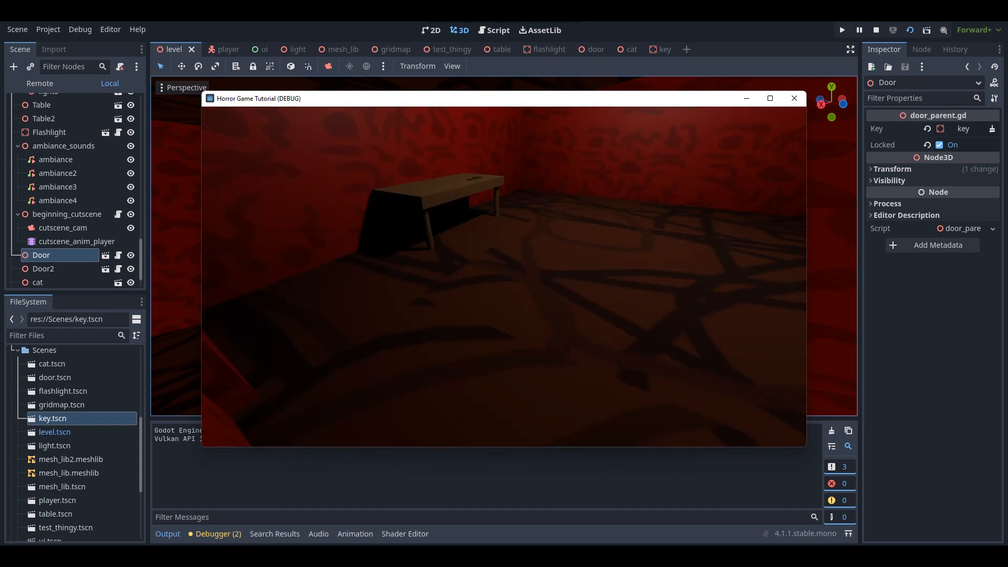
pyautogui.press('w')
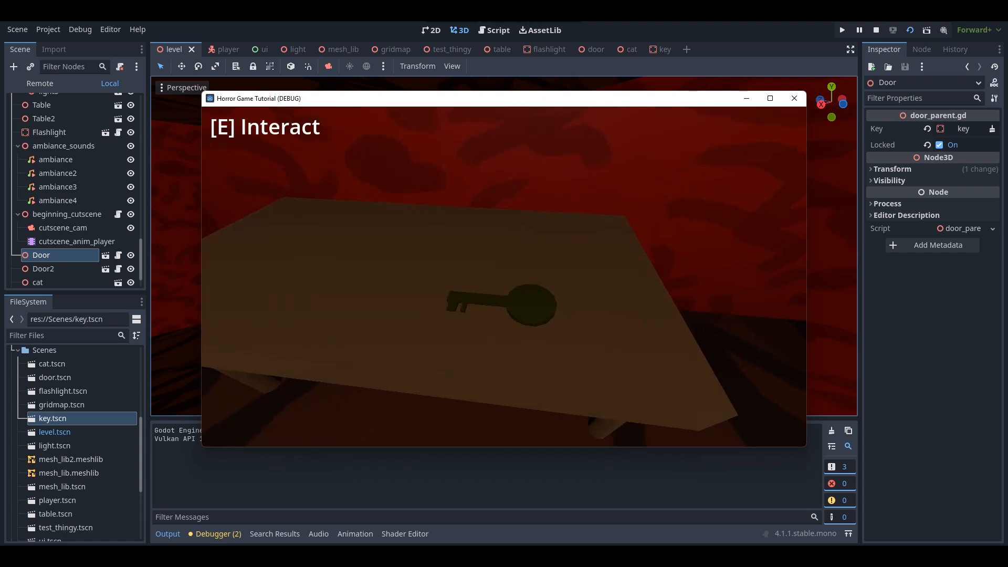
pyautogui.press('w')
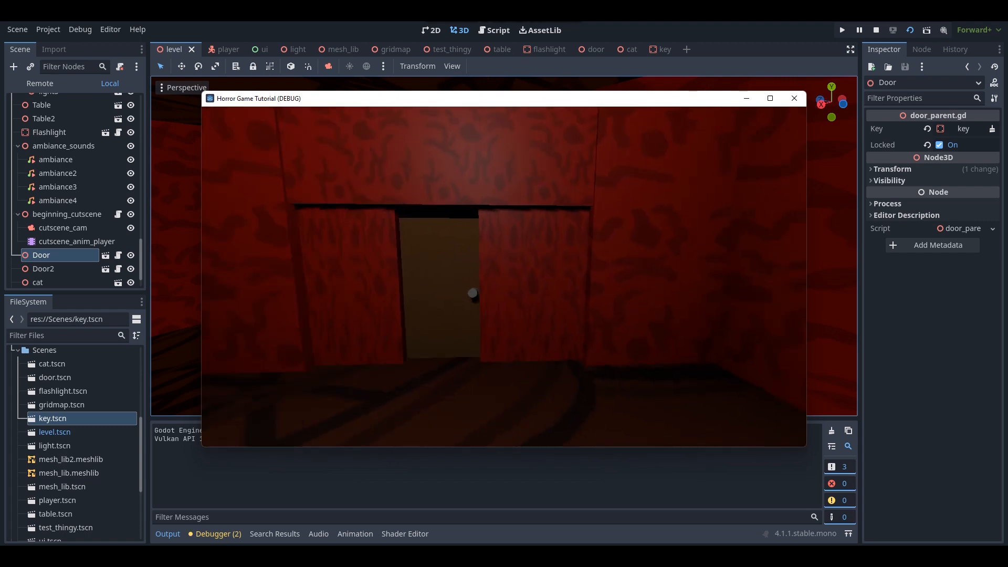
pyautogui.press('e')
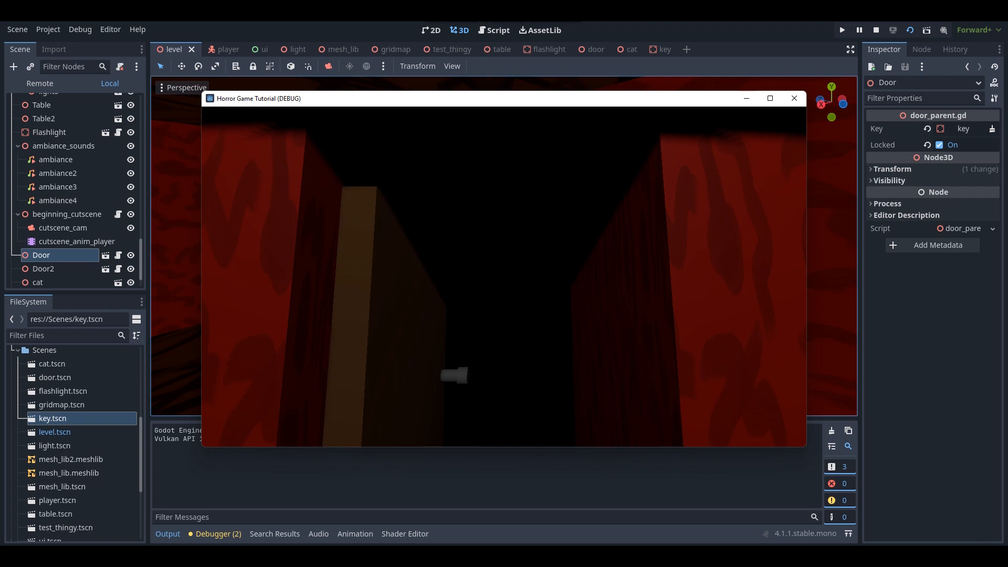
# Test the unlocked door in the running game by closing it and interacting with it again.
pyautogui.press('s')
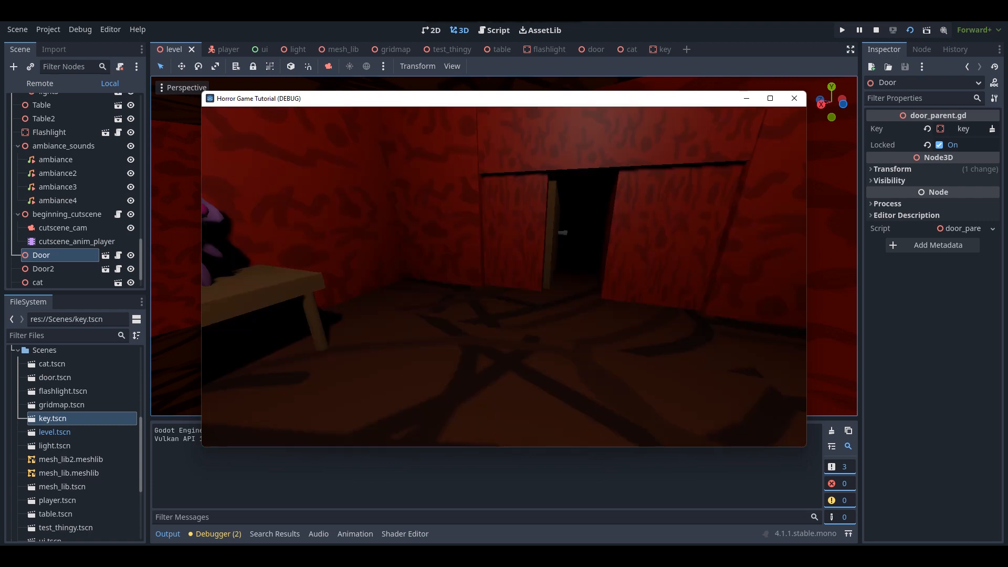
pyautogui.press('w')
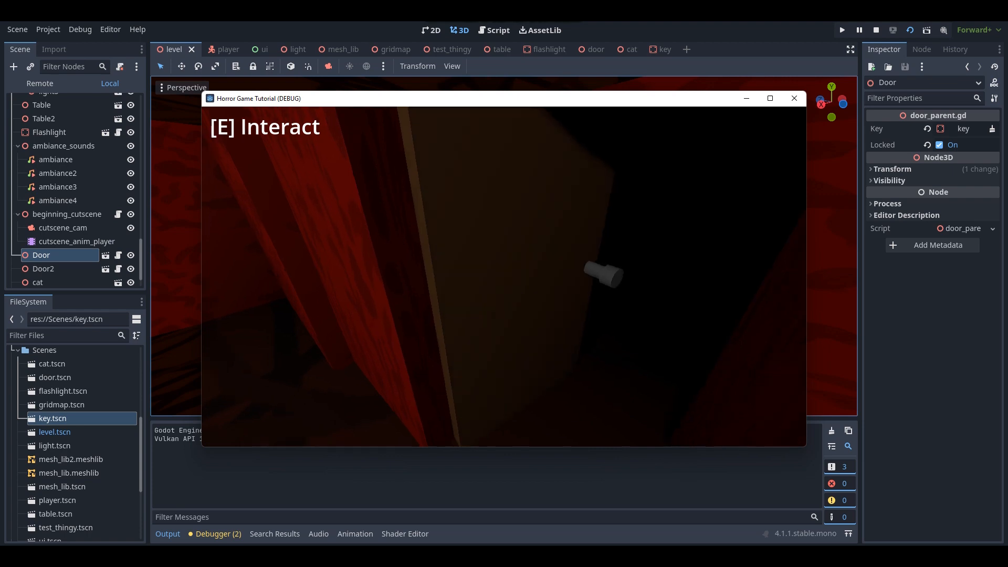
pyautogui.press('e')
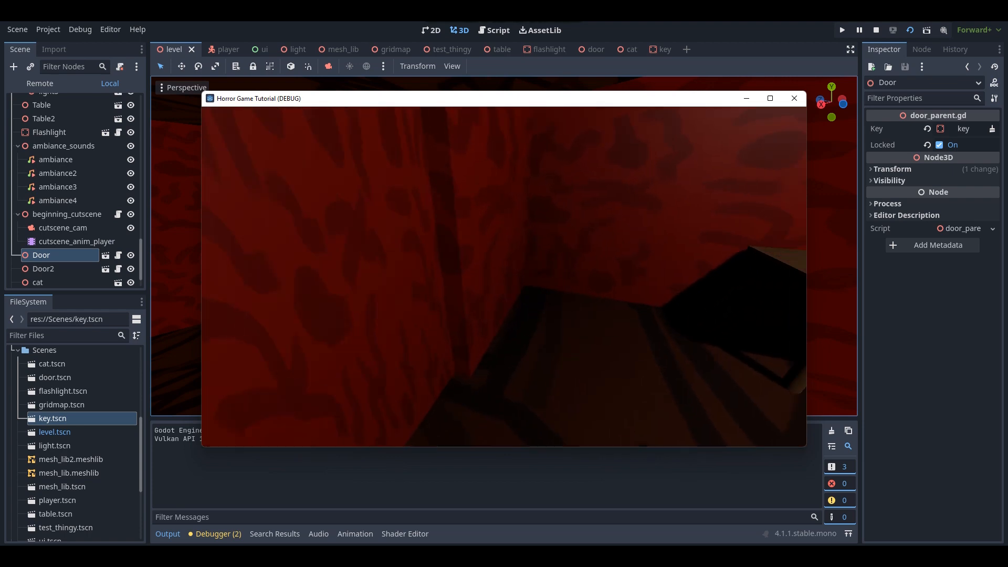
pyautogui.press('w')
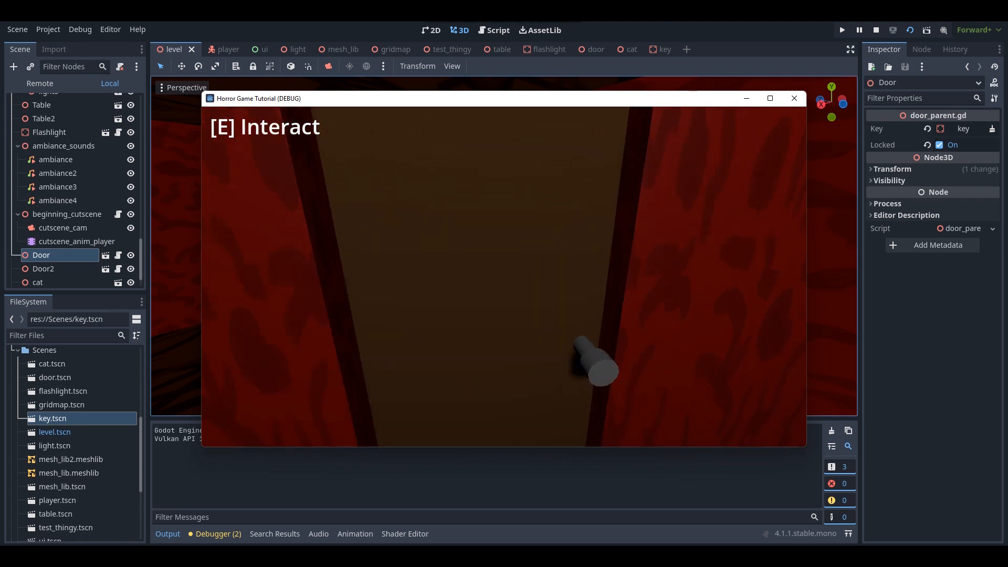
pyautogui.press('e')
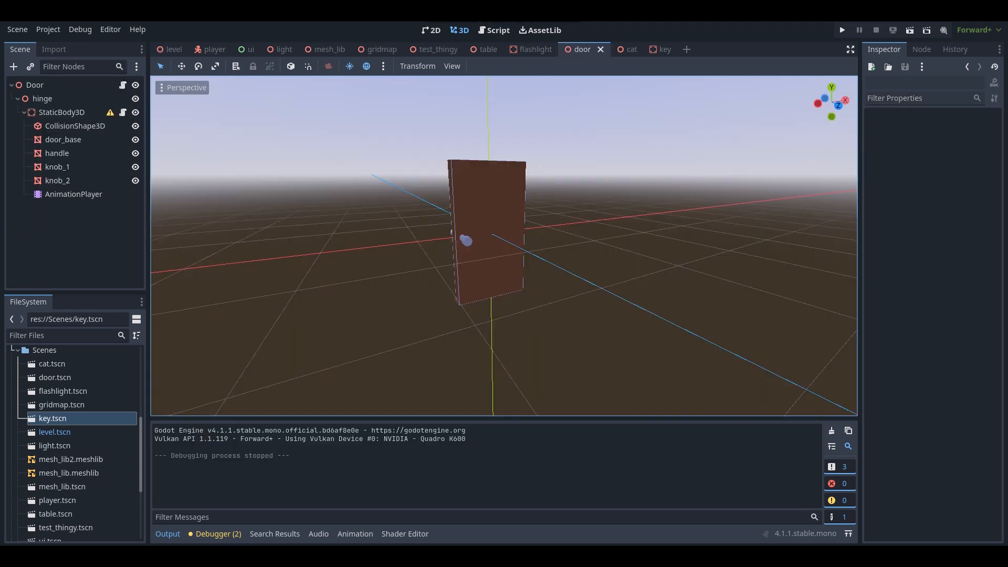
# Examine the door model from both sides in the 3D view.
pyautogui.scroll(5, 461, 236)
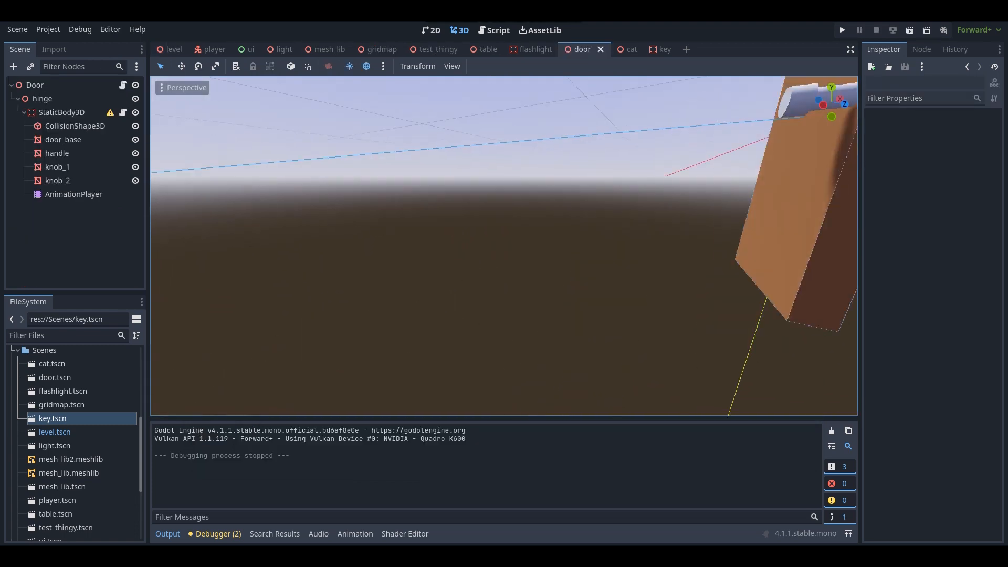
pyautogui.press('s')
pyautogui.moveTo(504, 246); pyautogui.dragTo(751, 247, button='right')
pyautogui.press('a')
pyautogui.press('w')
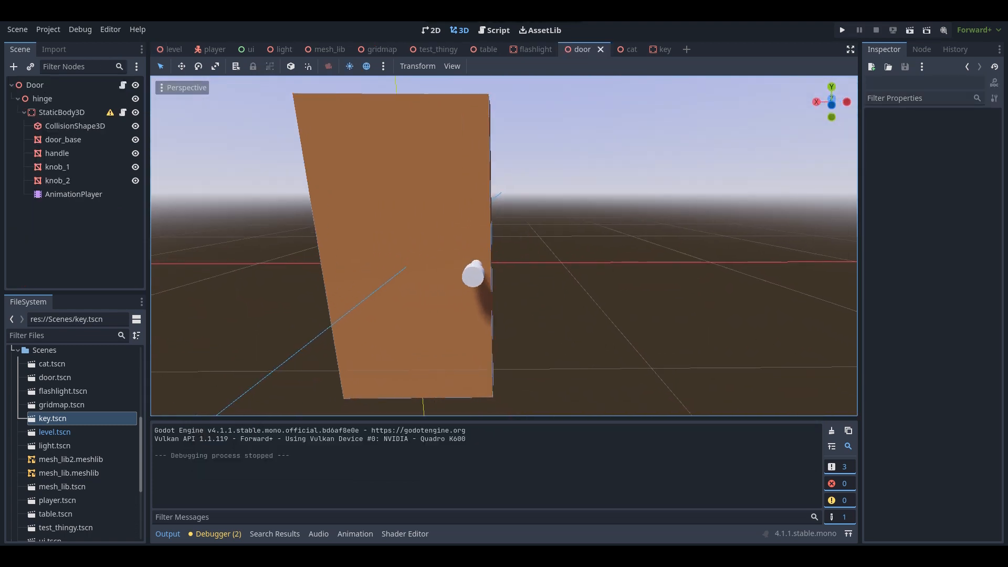
pyautogui.moveTo(472, 246); pyautogui.dragTo(517, 251, button='middle')
pyautogui.scroll(-14, 504, 246)
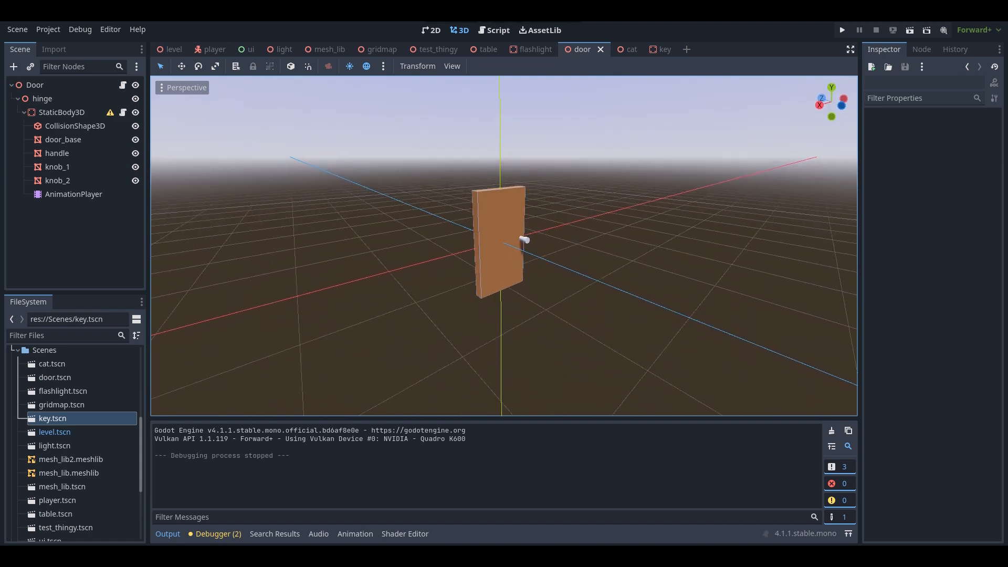
pyautogui.press('w')
pyautogui.moveTo(504, 245); pyautogui.dragTo(476, 248, button='right')
pyautogui.press('s')
pyautogui.press('w')
pyautogui.press('w')
pyautogui.press('s')
# Create a new animation named "locked" in the door's AnimationPlayer.
pyautogui.click(64, 194)
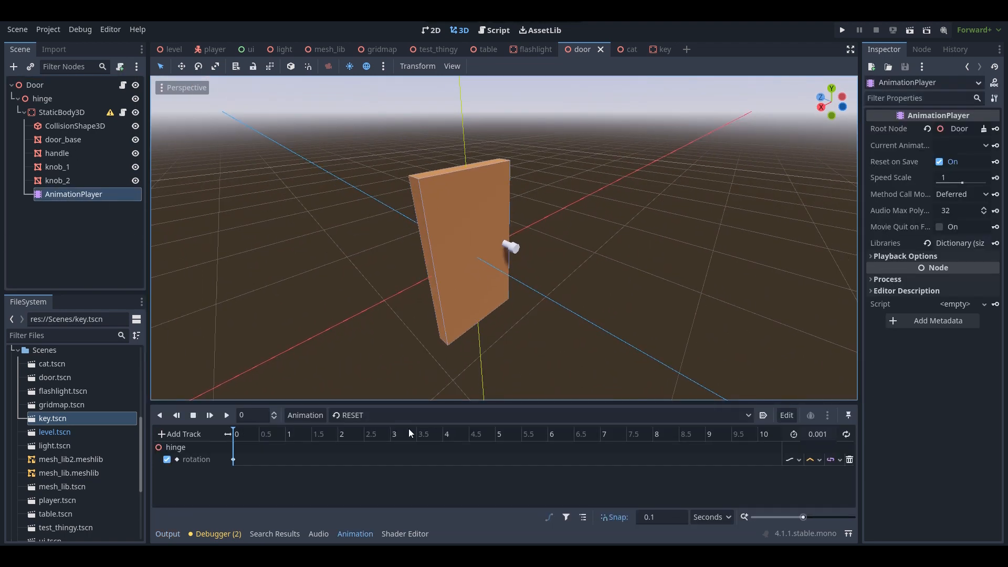
pyautogui.click(294, 414)
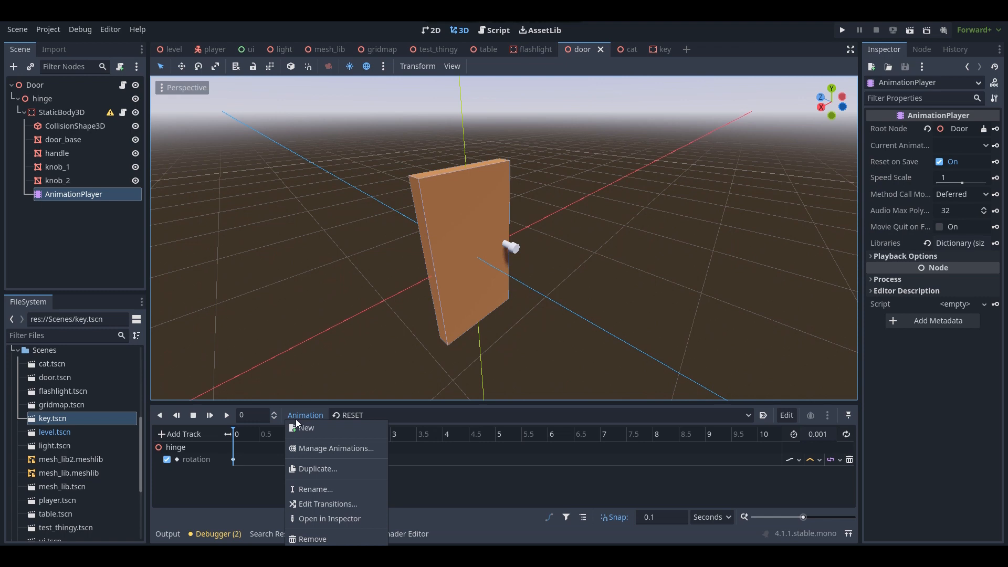
pyautogui.click(304, 426)
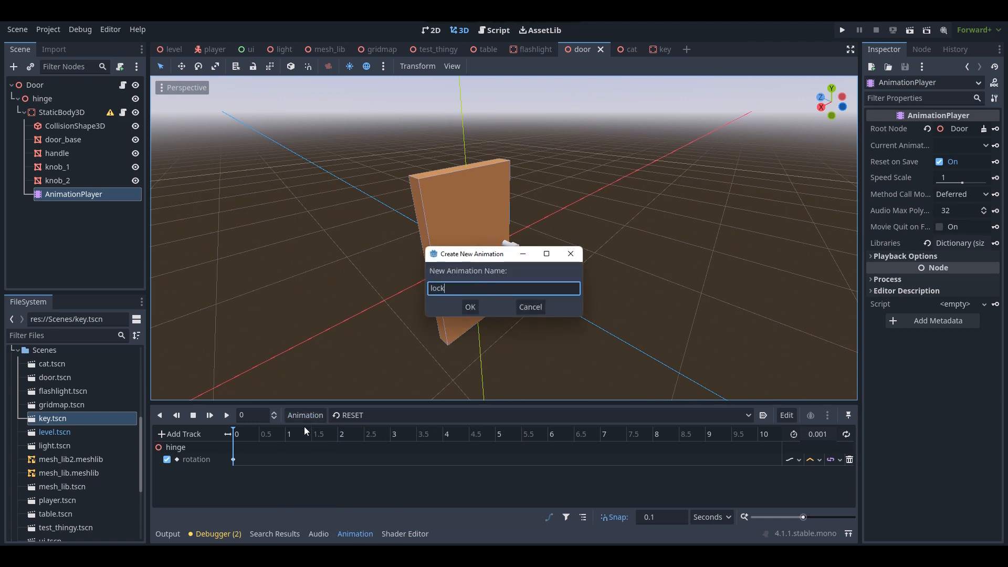
pyautogui.click(471, 304)
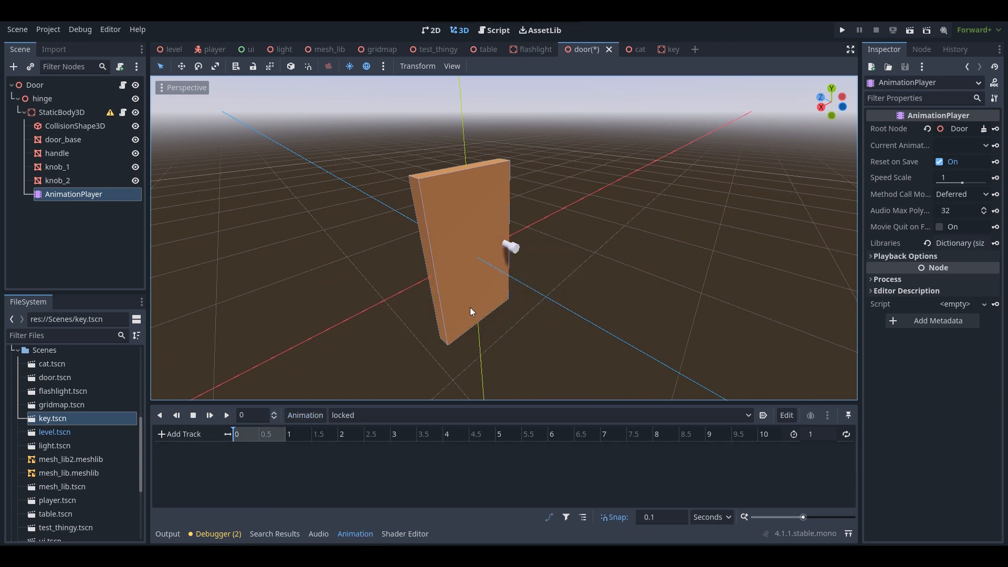
# Add a rotation track for the hinge node with a key at 0 s, including a RESET track.
pyautogui.press('w')
pyautogui.moveTo(483, 300); pyautogui.dragTo(436, 305, button='right')
pyautogui.press('d')
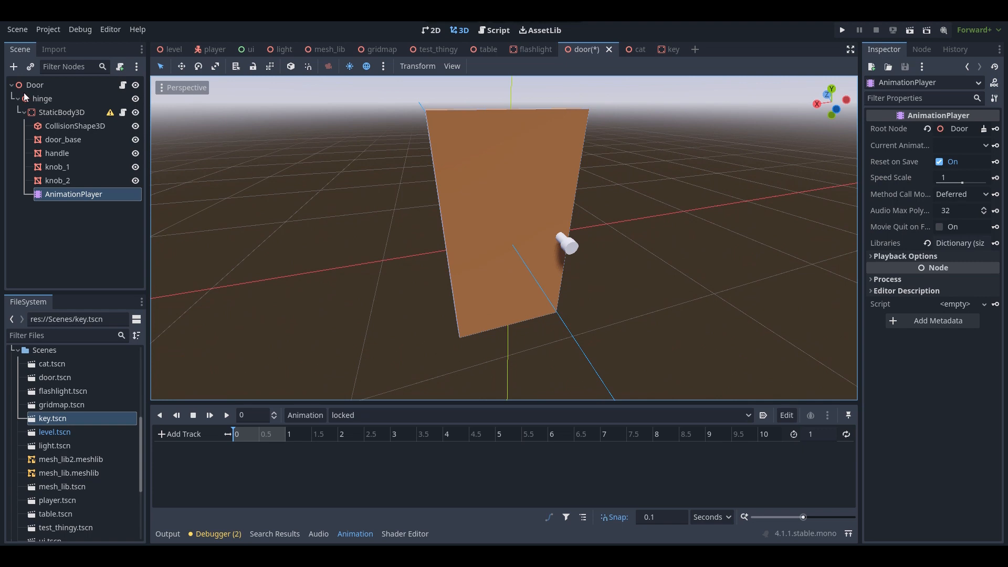
pyautogui.click(40, 99)
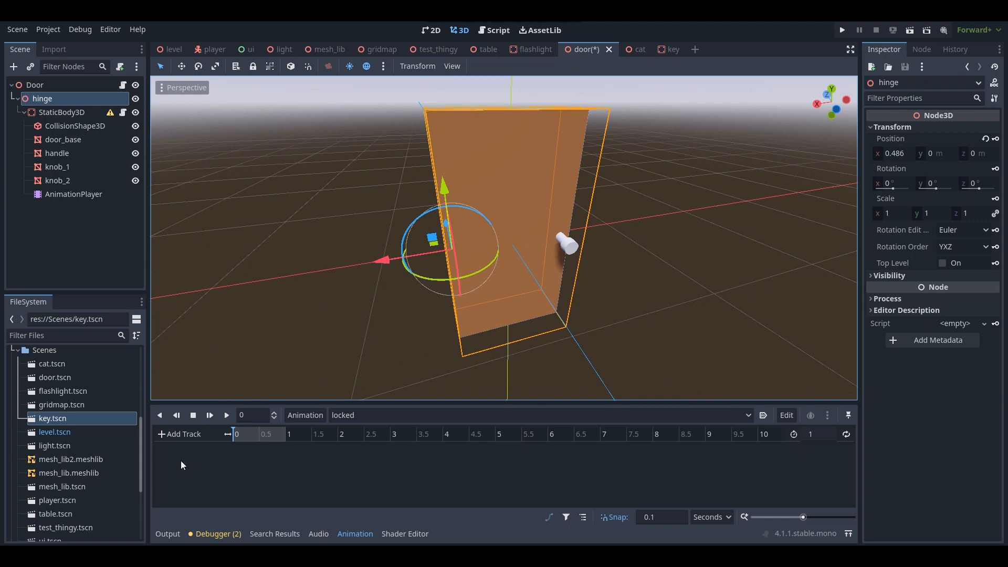
pyautogui.click(997, 168)
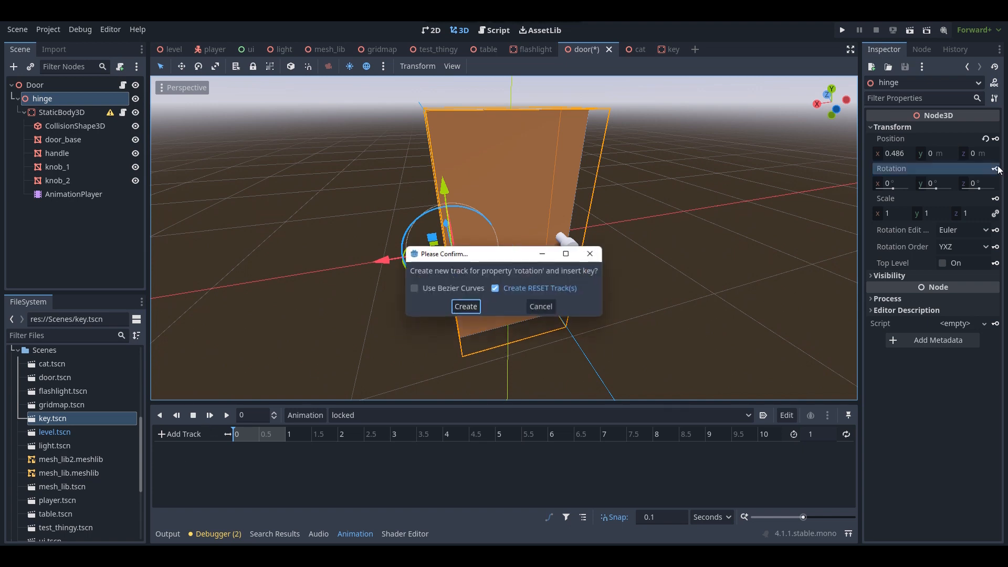
pyautogui.click(466, 306)
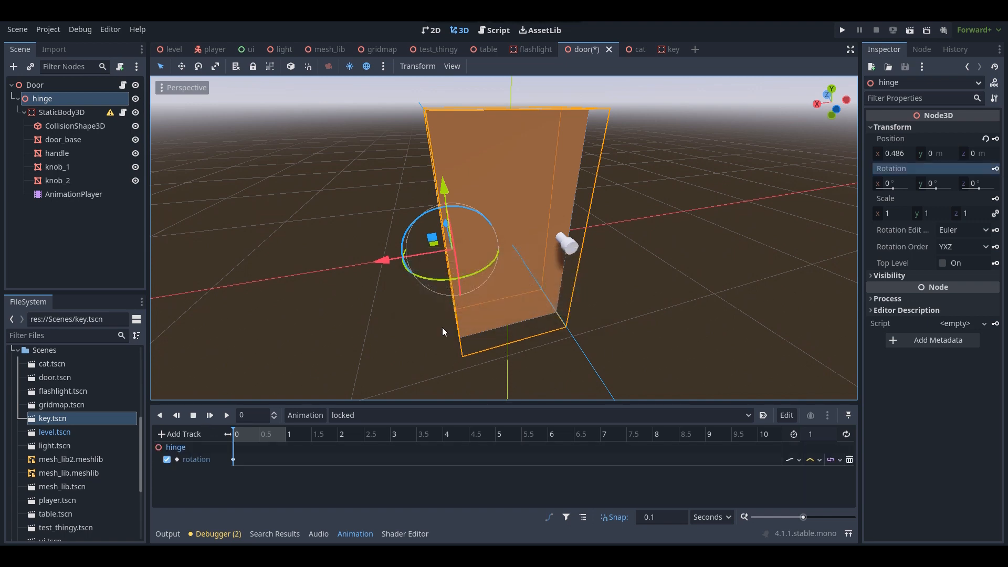
# Key the hinge's Y rotation at -2° at 0.2 s in the locked animation.
pyautogui.press('w')
pyautogui.moveTo(504, 294)
pyautogui.mouseDown(button='right')
pyautogui.moveTo(505, 378)
pyautogui.moveTo(504, 289)
pyautogui.moveTo(494, 288)
pyautogui.mouseUp(button='right')
pyautogui.press('s')
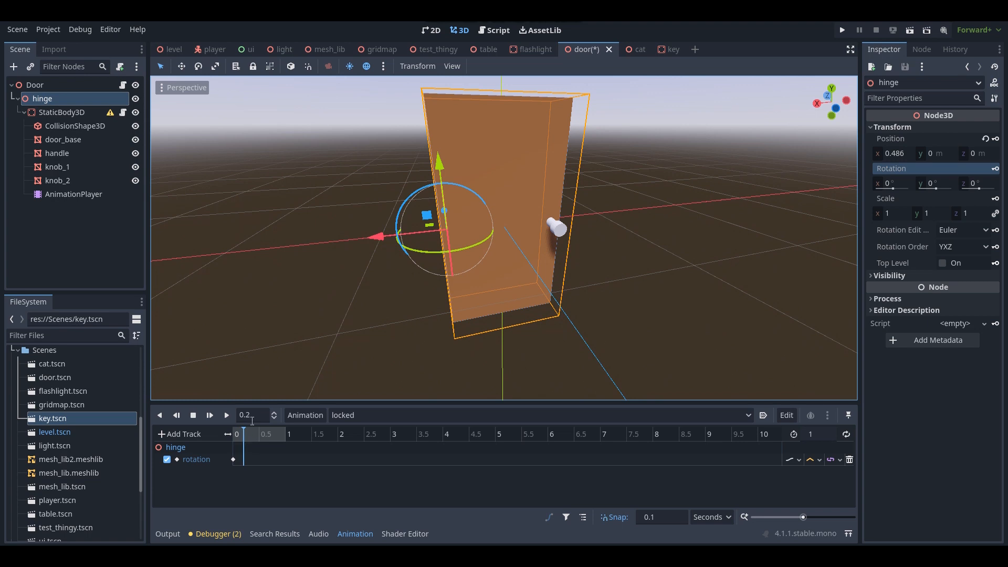
pyautogui.press('w')
pyautogui.moveTo(503, 236); pyautogui.dragTo(378, 241, button='right')
pyautogui.press('d')
pyautogui.moveTo(596, 254); pyautogui.dragTo(504, 218, button='right')
pyautogui.moveTo(498, 207); pyautogui.dragTo(493, 204)
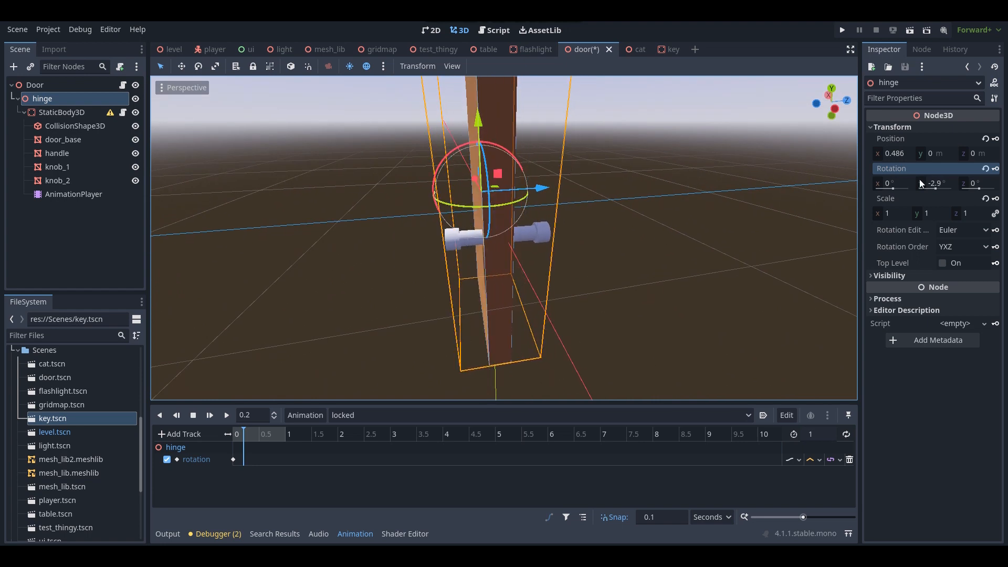
pyautogui.click(948, 184)
pyautogui.write('-2')
pyautogui.press('Return')
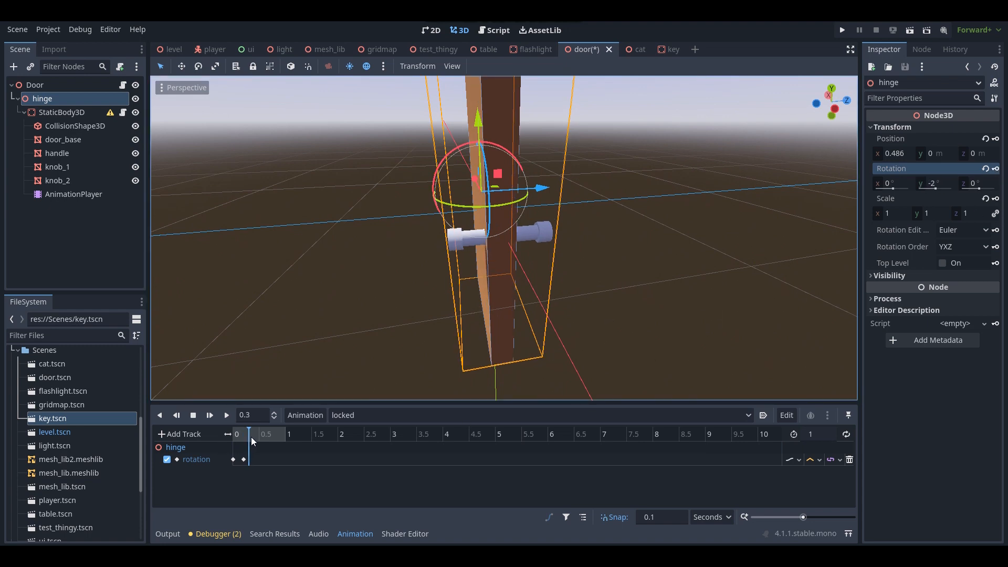
# Key the hinge's Y rotation at 2° at 0.4 s and 0° at 0.6 s.
pyautogui.click(948, 183)
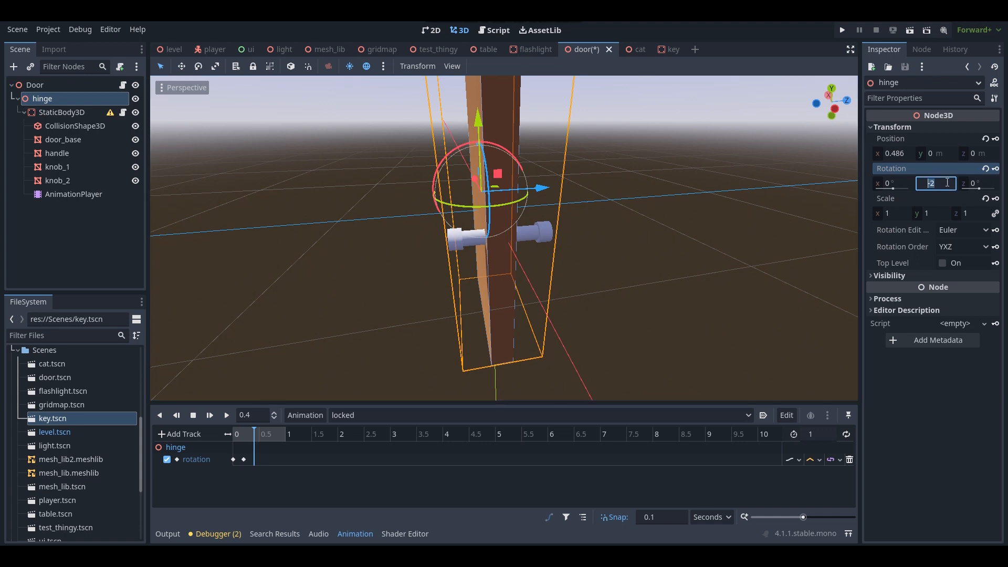
pyautogui.press('Return')
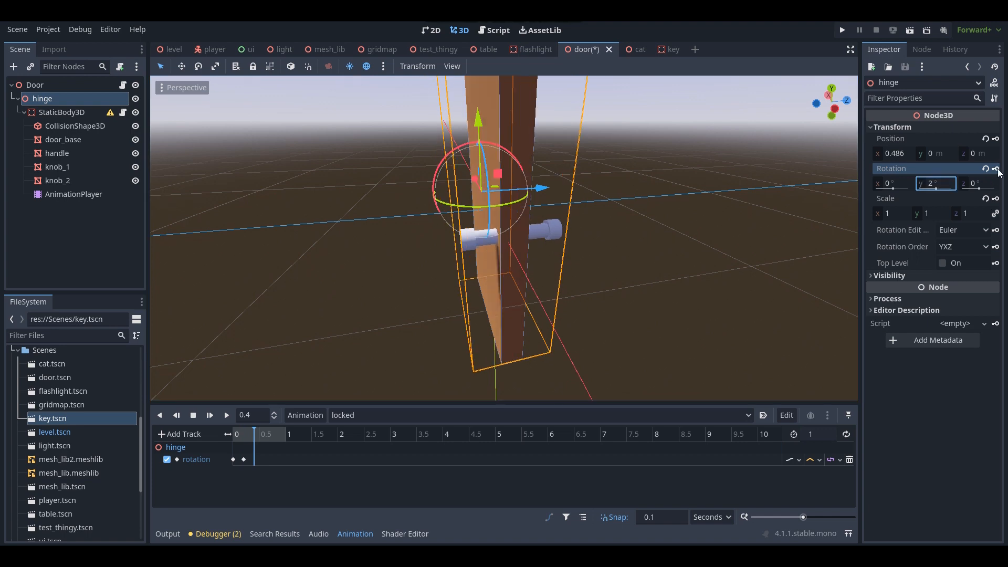
pyautogui.click(266, 439)
pyautogui.write('0')
pyautogui.press('Return')
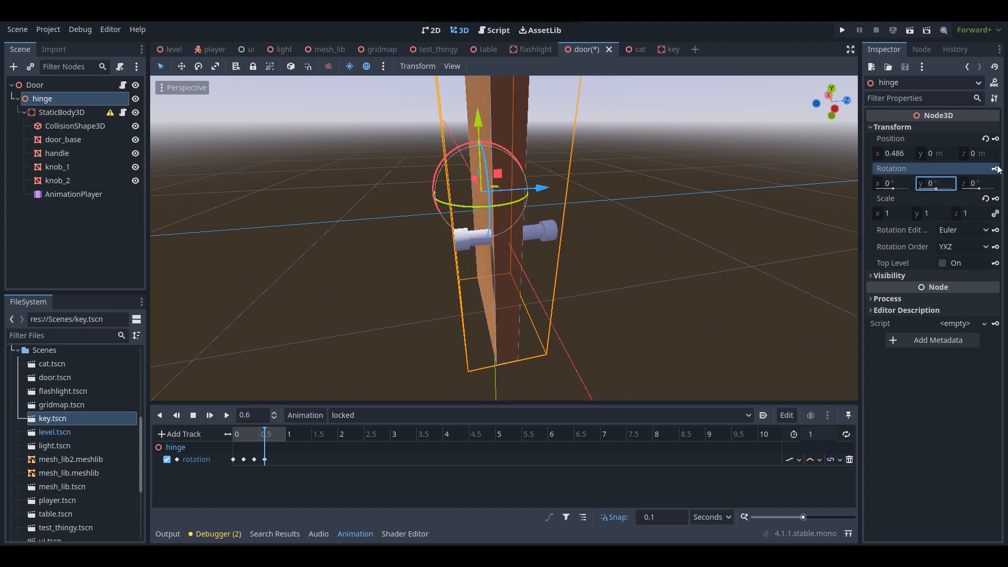
# Set the locked animation's length to 0.6 s and play it.
pyautogui.click(816, 434)
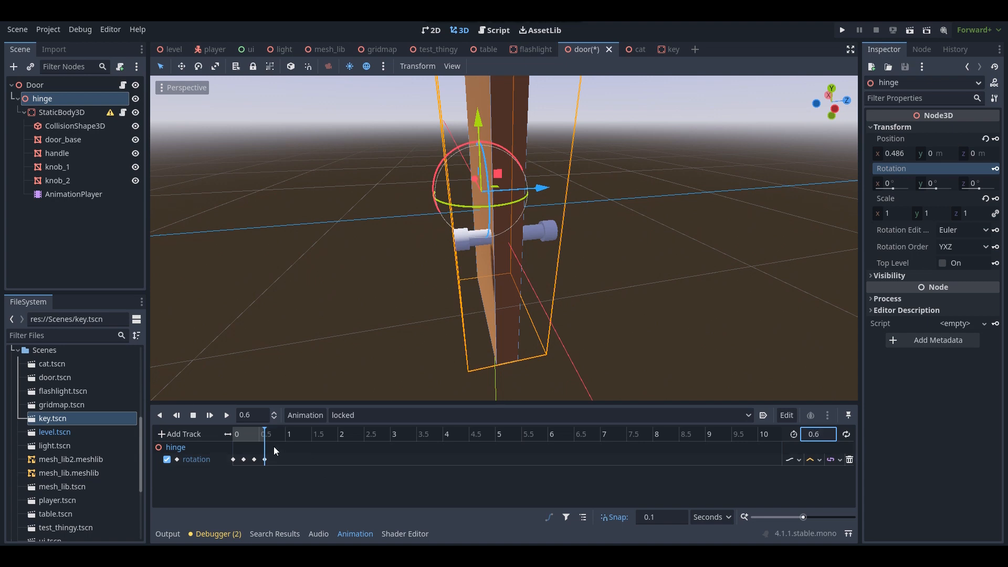
pyautogui.click(209, 416)
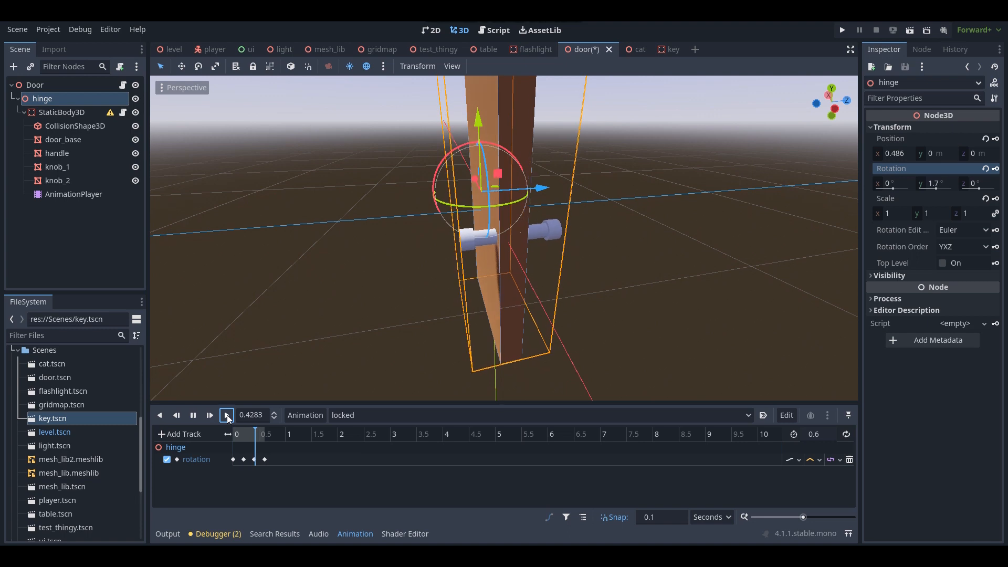
pyautogui.click(226, 416)
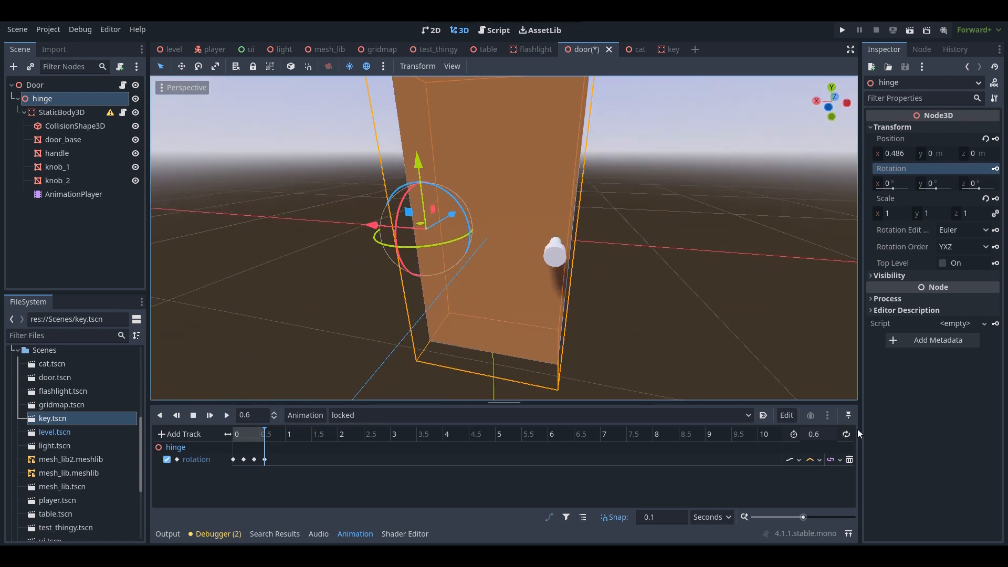
# Switch the hinge rotation track's interpolation to Cubic and preview the animation.
pyautogui.click(819, 460)
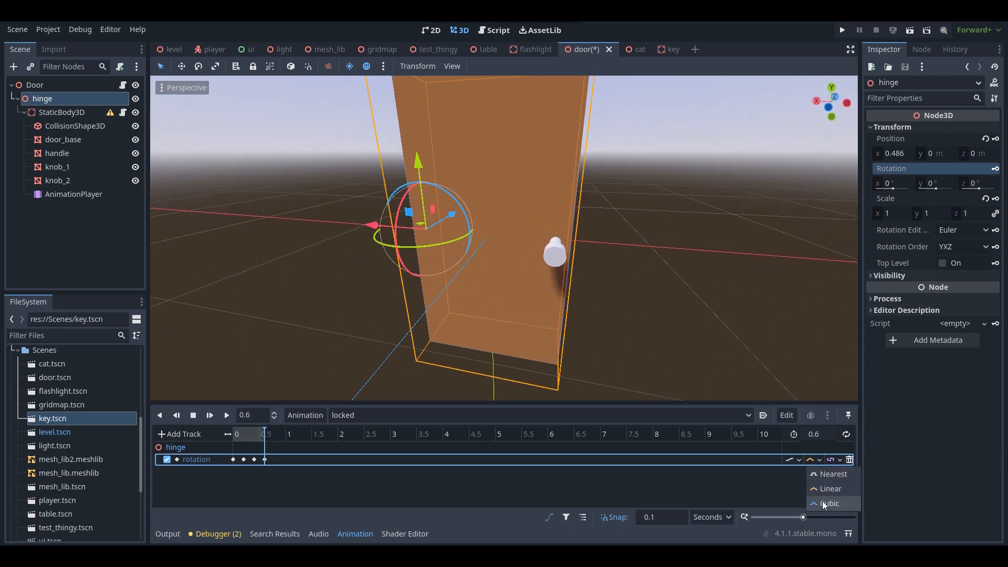
pyautogui.click(822, 501)
pyautogui.click(226, 417)
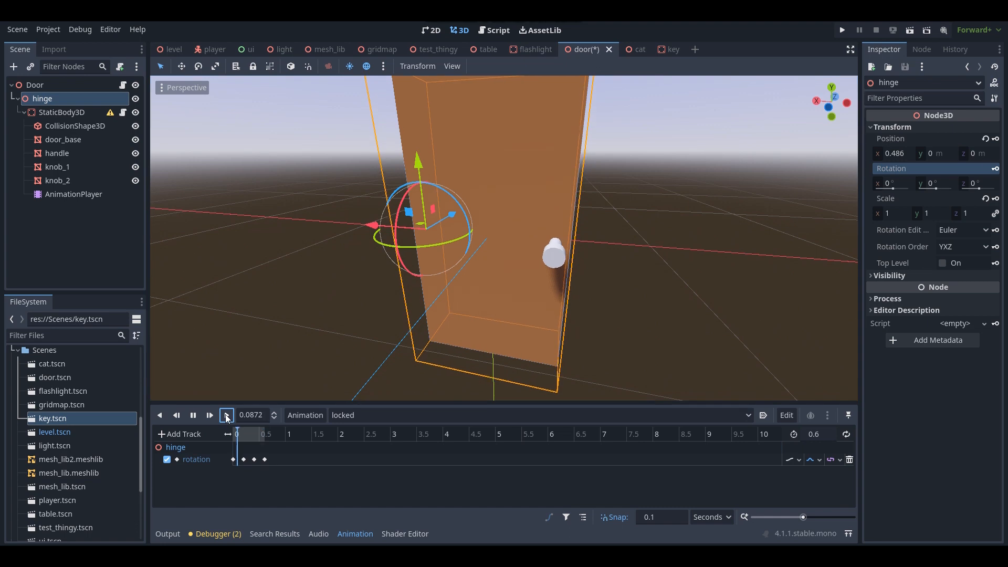
# Replay the locked animation several times while viewing the door from its knob edge.
pyautogui.press('d')
pyautogui.moveTo(450, 335); pyautogui.dragTo(350, 329, button='right')
pyautogui.press('w')
pyautogui.press('s')
pyautogui.press('a')
pyautogui.click(227, 417)
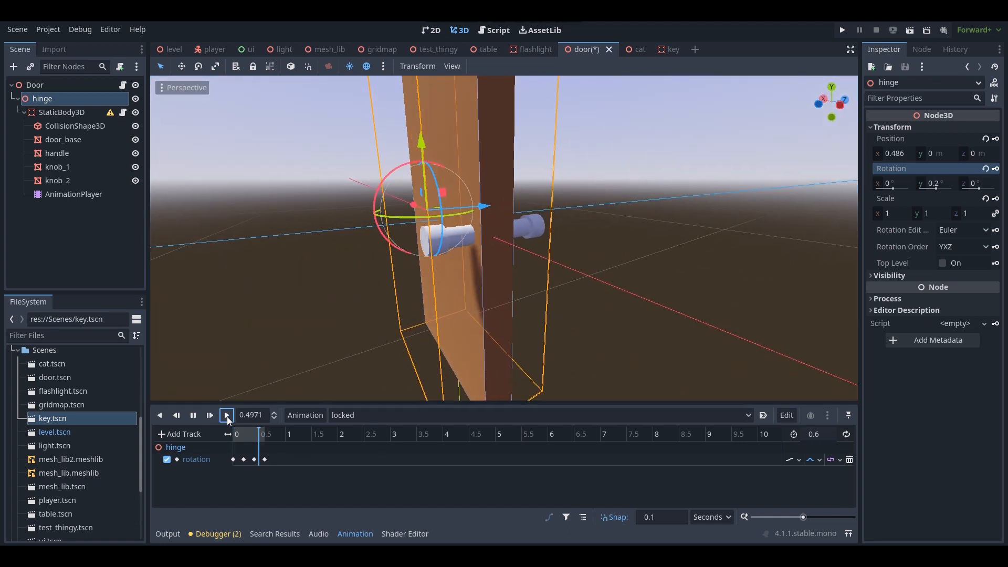
pyautogui.click(227, 416)
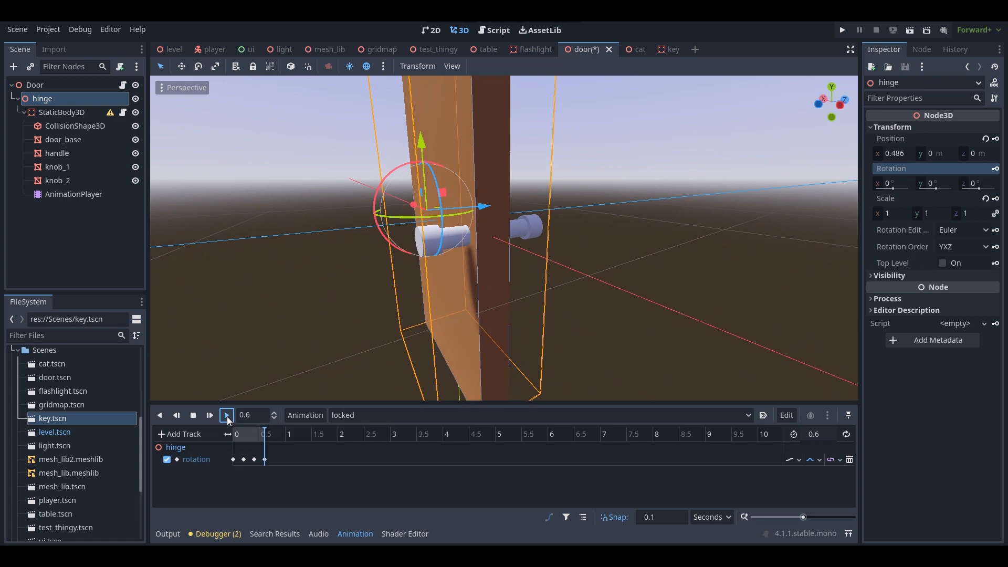
pyautogui.click(228, 416)
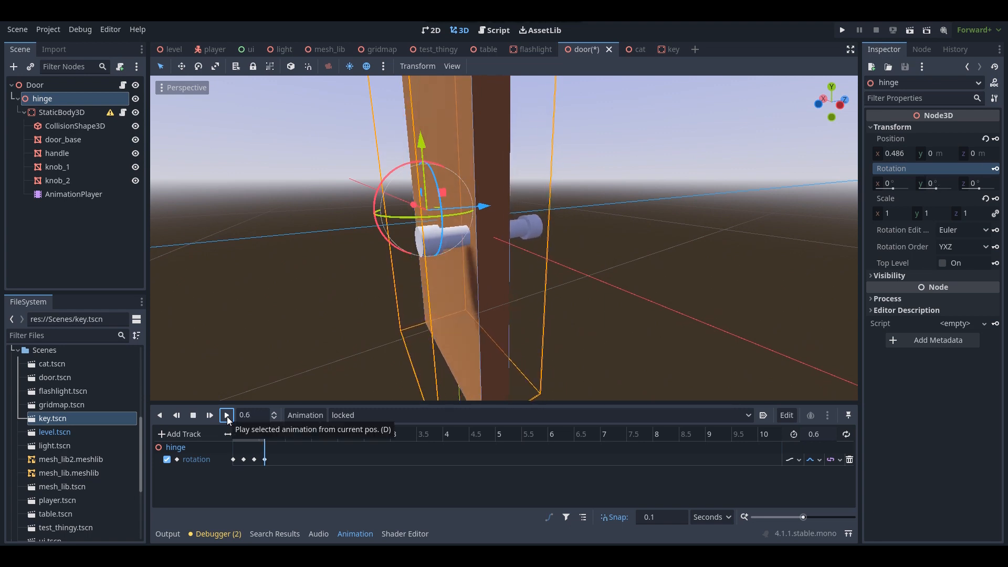
pyautogui.click(227, 417)
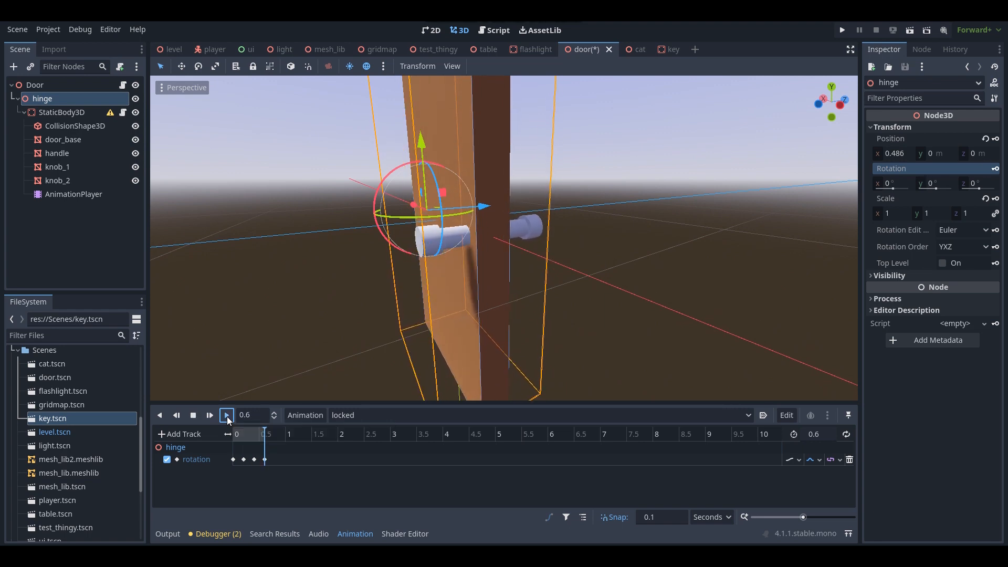
pyautogui.click(227, 416)
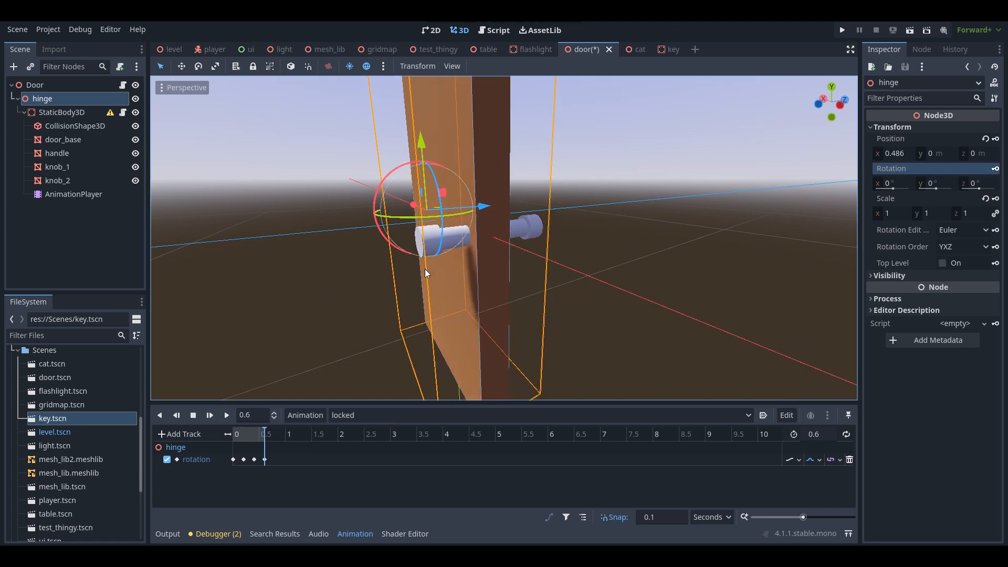
# Save the door scene with the locked animation.
pyautogui.moveTo(426, 273); pyautogui.dragTo(424, 268, button='middle')
pyautogui.hotkey('ctrl', 's')
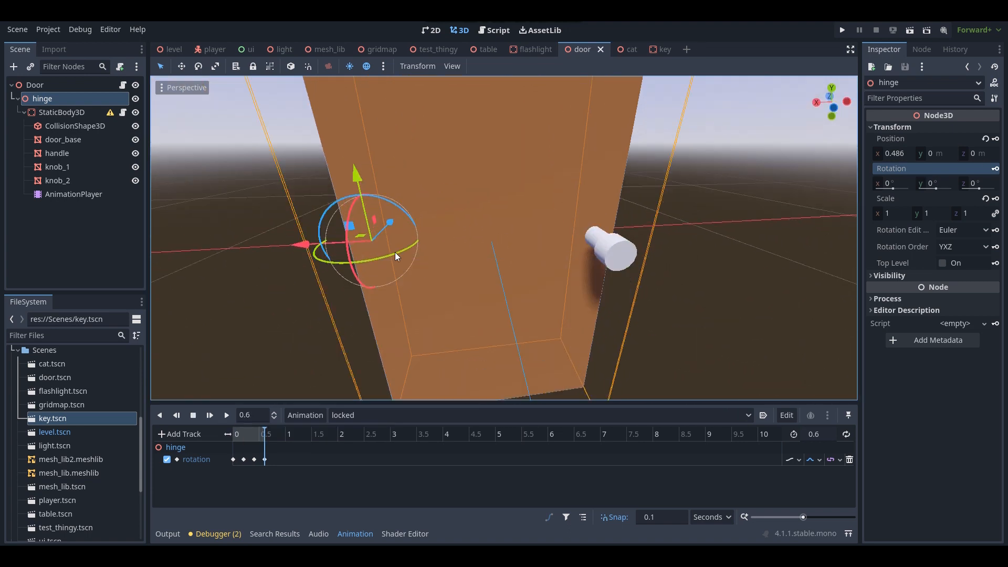
pyautogui.scroll(-5, 396, 256)
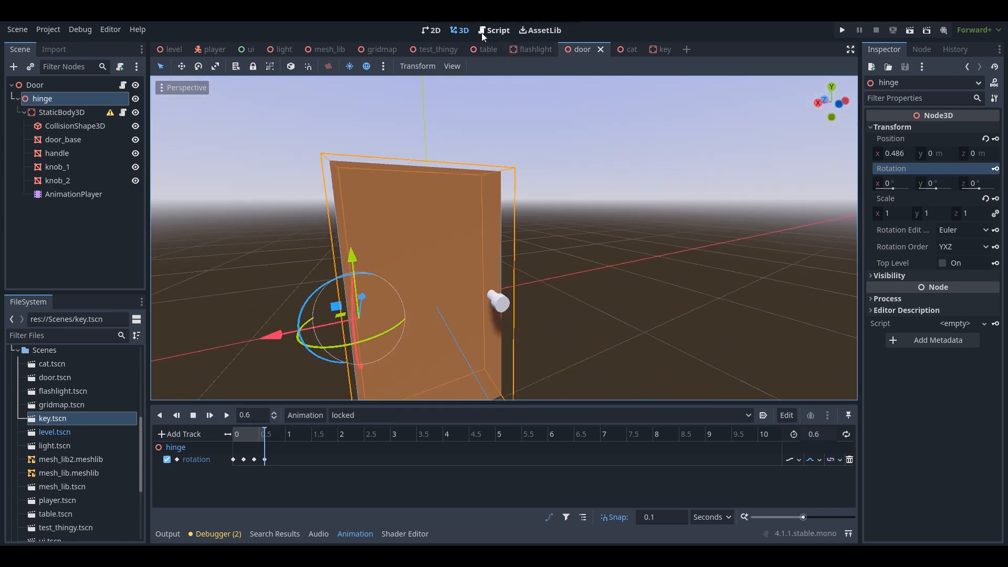
# Open the door.gd script and start an if statement between the timer await and the interactable = true line.
pyautogui.click(495, 31)
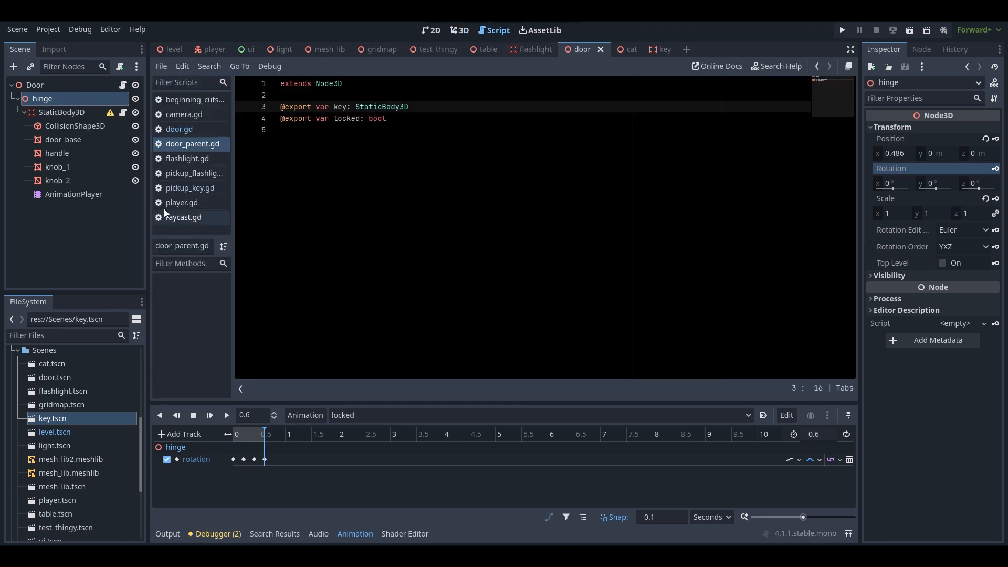
pyautogui.click(181, 129)
pyautogui.click(549, 257)
pyautogui.press('Down')
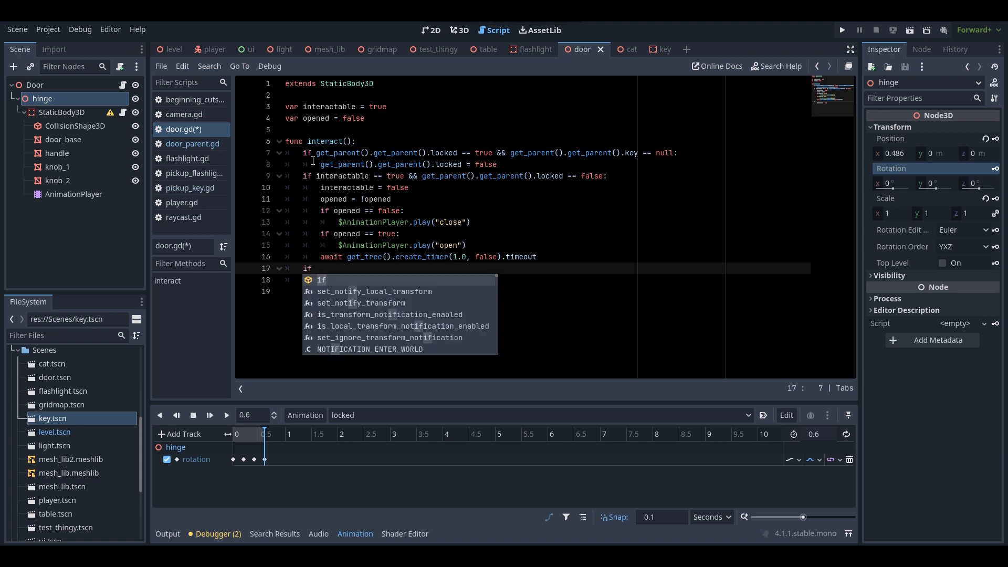
# Complete the new if statement with the condition interactable == true && get_parent().get_parent().locked == true, reusing the existing unlocked condition.
pyautogui.moveTo(314, 176); pyautogui.dragTo(603, 177)
pyautogui.hotkey('ctrl', 'c')
pyautogui.click(324, 268)
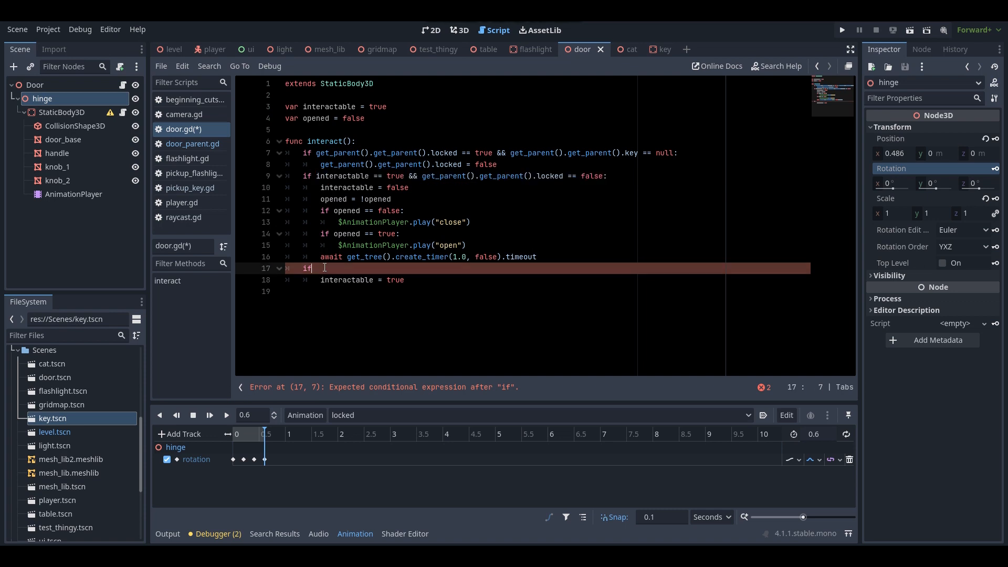
pyautogui.hotkey('ctrl', 'v')
pyautogui.click(314, 270)
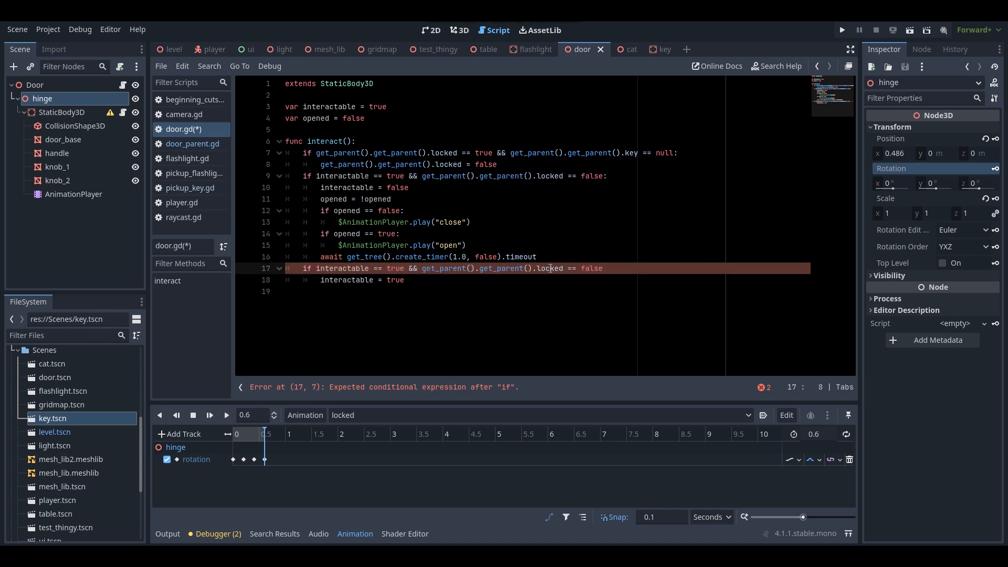
pyautogui.moveTo(605, 267); pyautogui.dragTo(582, 268)
pyautogui.write('true:')
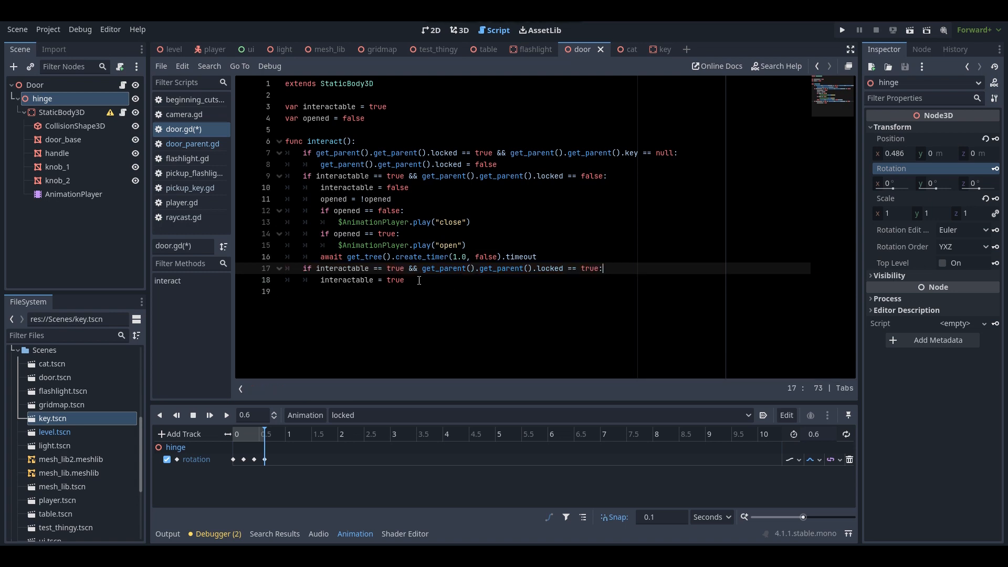
# Move the interactable = true line directly below the timer await, above the locked-door if statement, and save the script.
pyautogui.moveTo(417, 283); pyautogui.dragTo(321, 283)
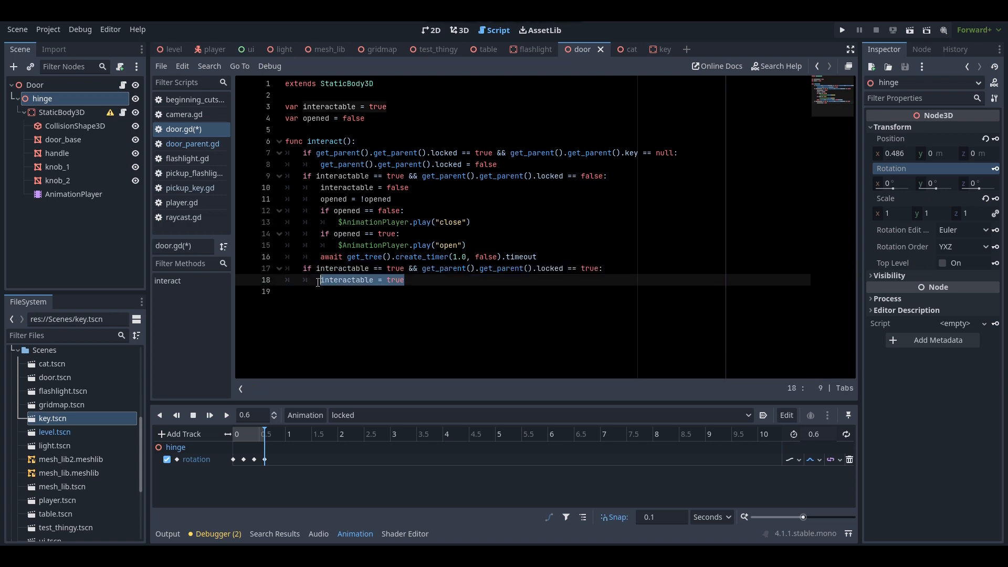
pyautogui.press('BackSpace')
pyautogui.press('BackSpace')
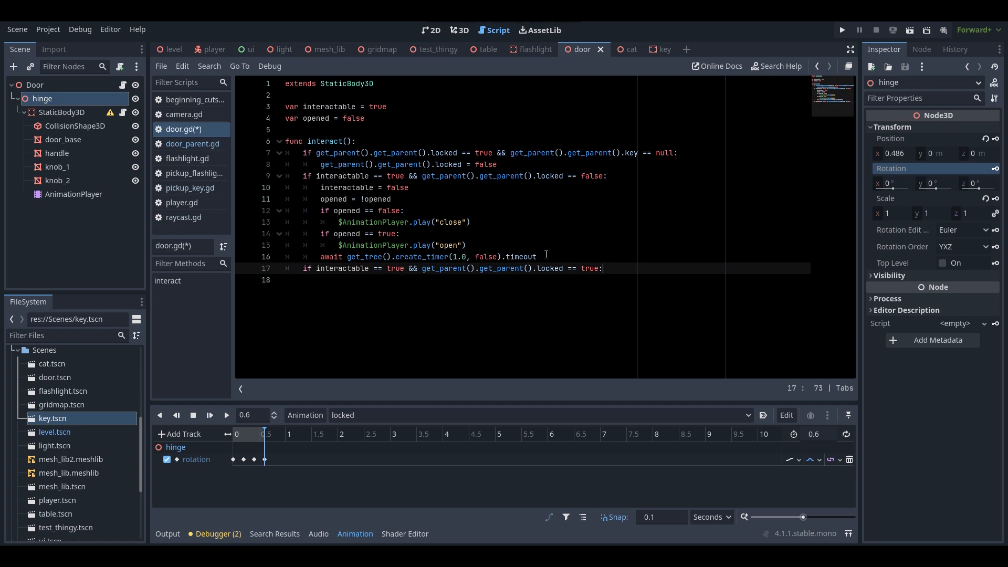
pyautogui.click(545, 254)
pyautogui.press('Return')
pyautogui.hotkey('ctrl', 'v')
pyautogui.hotkey('ctrl', 's')
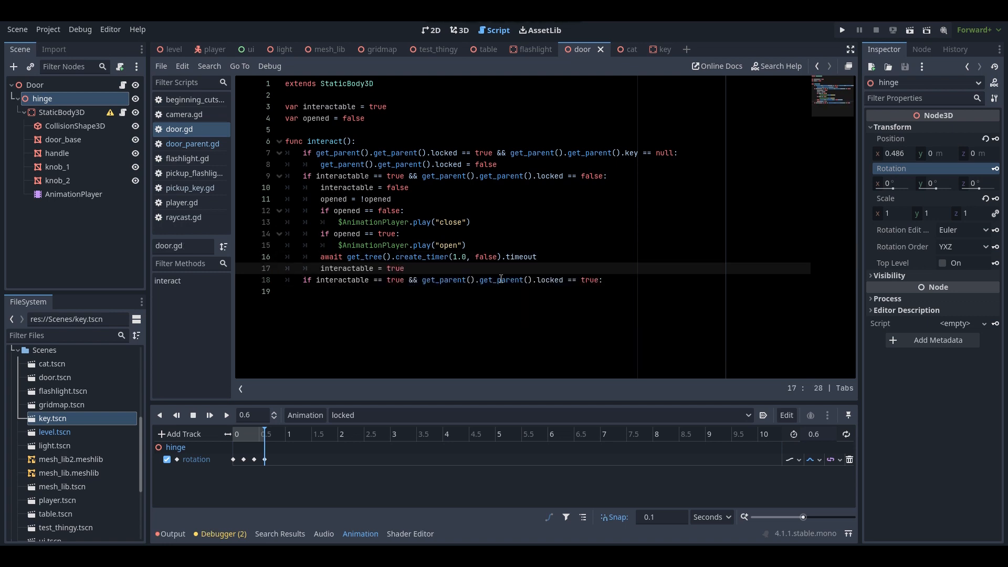
# Add interactable = false as the first line inside the locked == true if block.
pyautogui.click(340, 279)
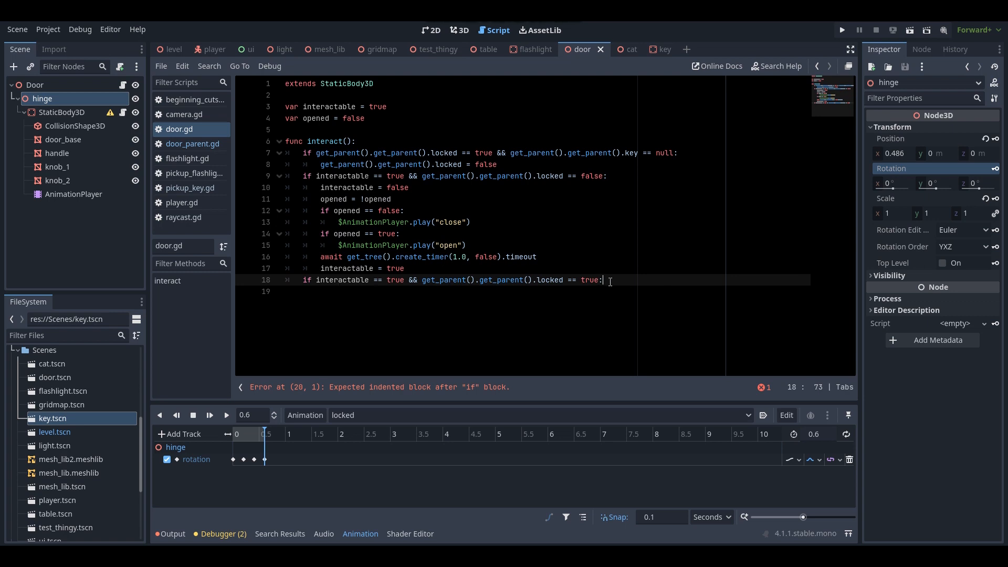
pyautogui.press('Return')
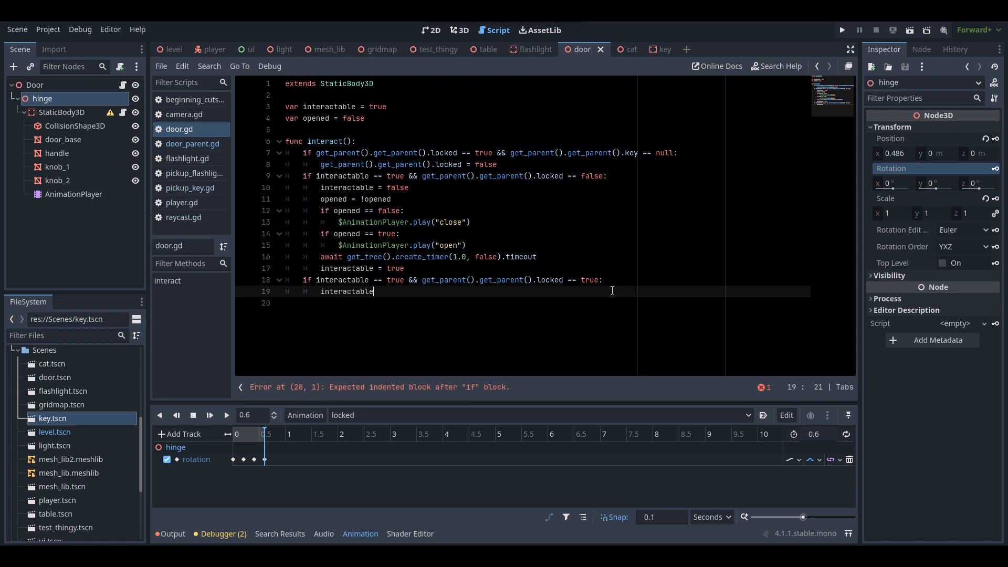
pyautogui.press('BackSpace')
pyautogui.press('BackSpace')
pyautogui.press('BackSpace')
pyautogui.press('Return')
# Add $AnimationPlayer.play("locked") to the locked-door block, reusing the line that plays the close animation.
pyautogui.moveTo(487, 225); pyautogui.dragTo(337, 223)
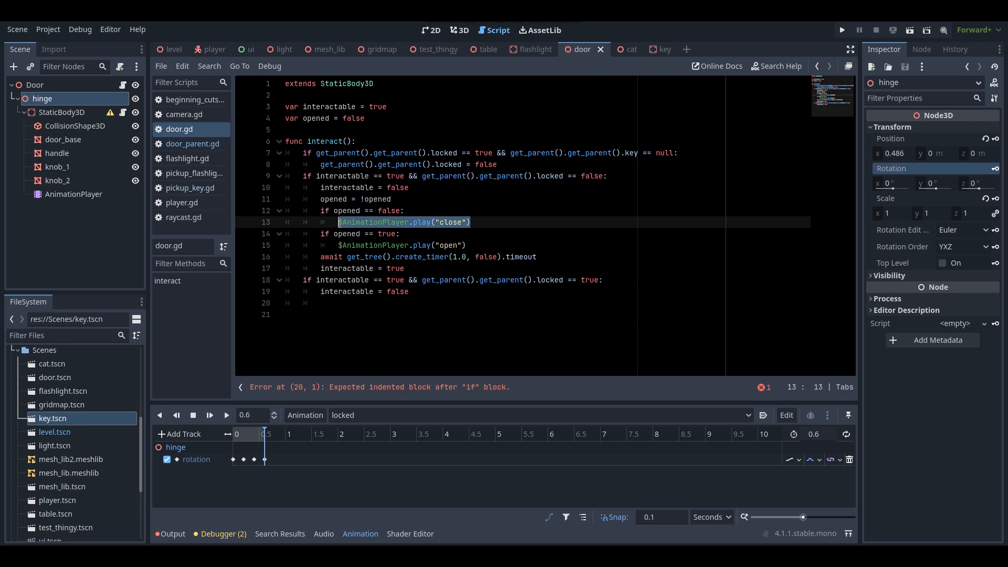
pyautogui.hotkey('ctrl', 'c')
pyautogui.click(325, 305)
pyautogui.hotkey('ctrl', 'v')
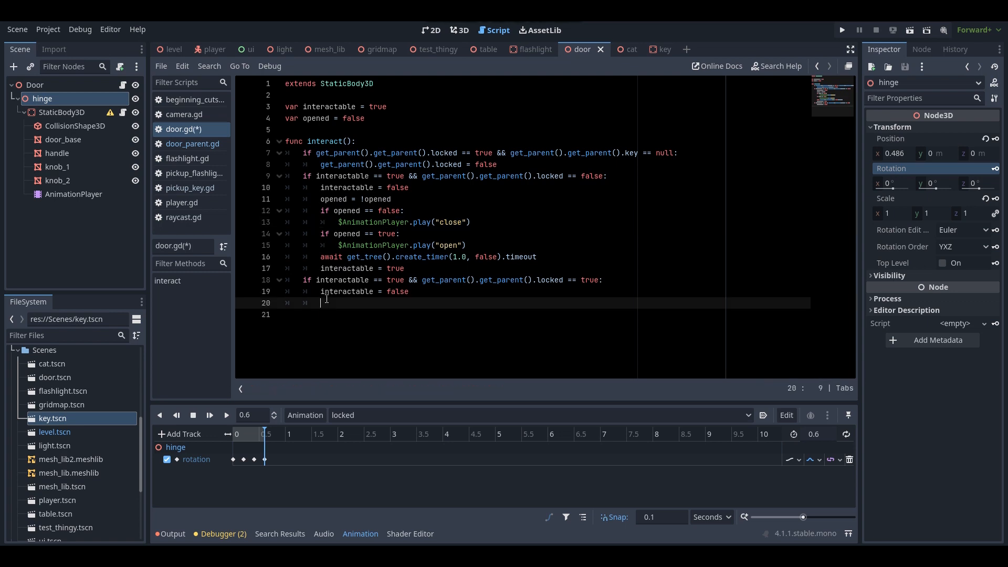
pyautogui.moveTo(444, 304); pyautogui.dragTo(423, 304)
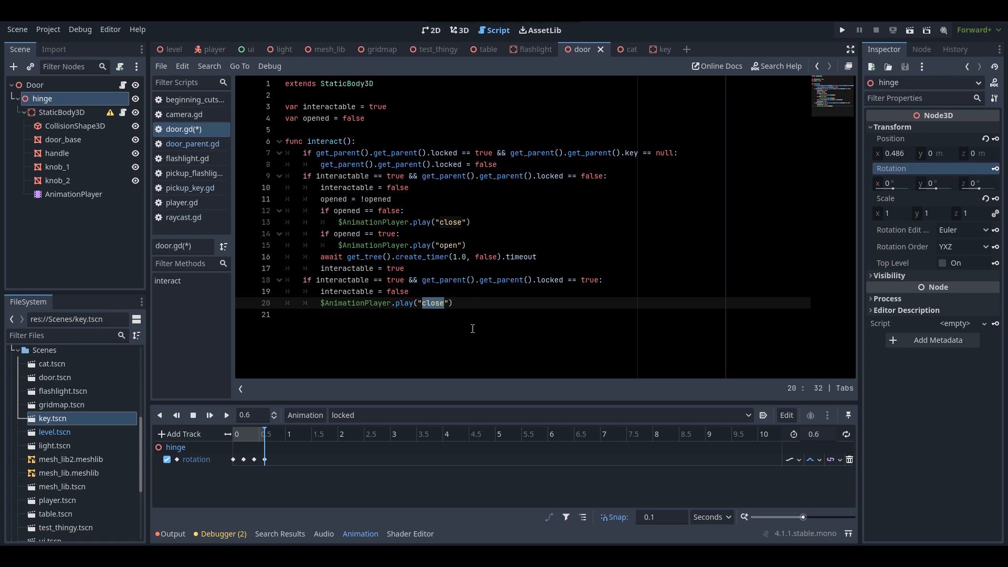
pyautogui.write('locked')
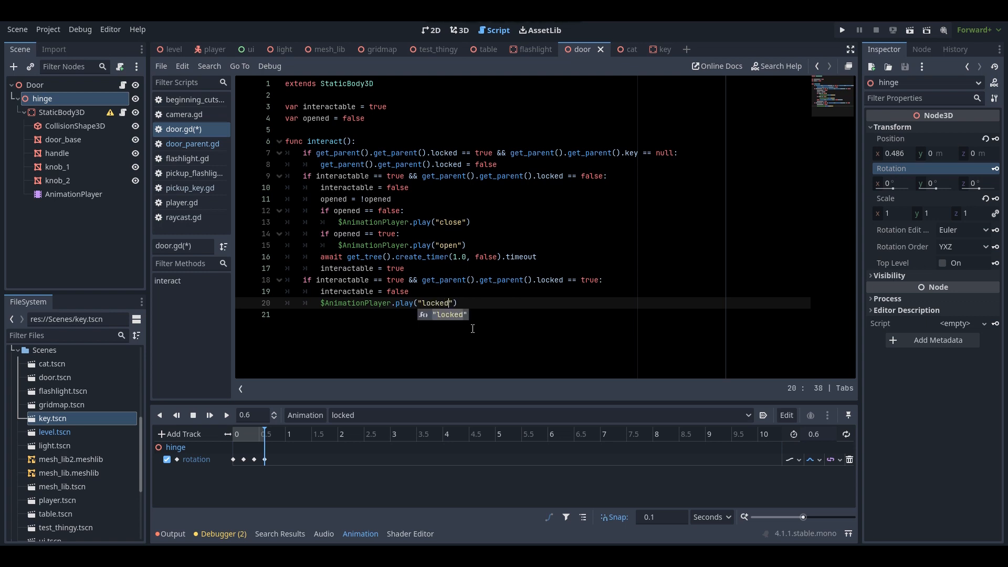
pyautogui.click(472, 308)
# Copy the timer await line below the locked animation call and set its duration to 0.7 seconds.
pyautogui.moveTo(539, 259); pyautogui.dragTo(318, 261)
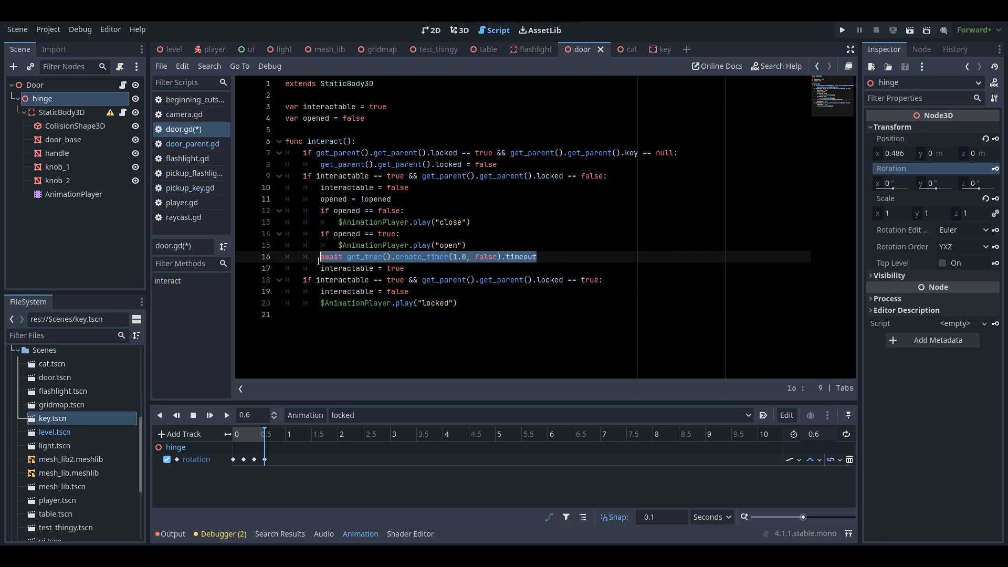
pyautogui.click(344, 317)
pyautogui.click(476, 306)
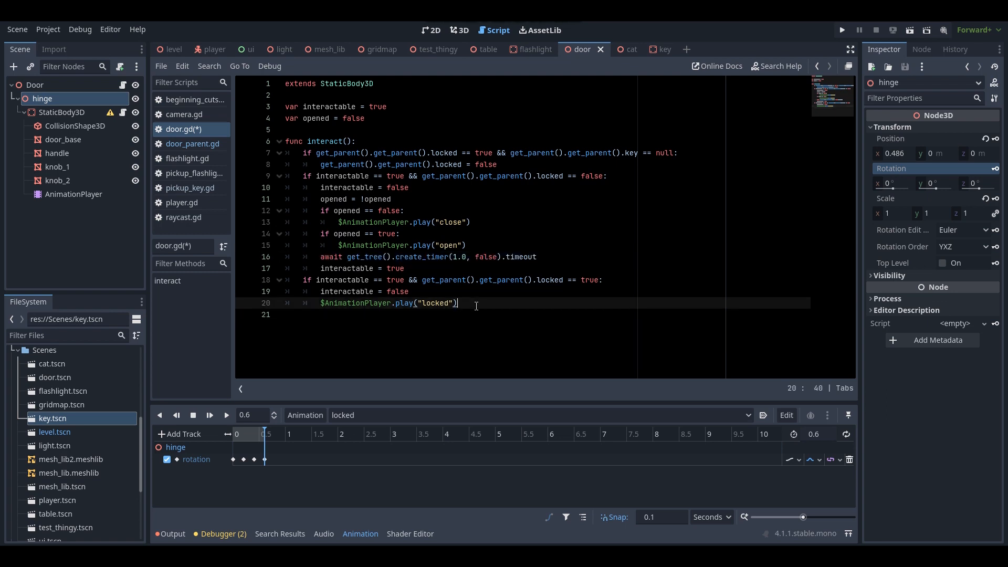
pyautogui.press('Return')
pyautogui.hotkey('ctrl', 'v')
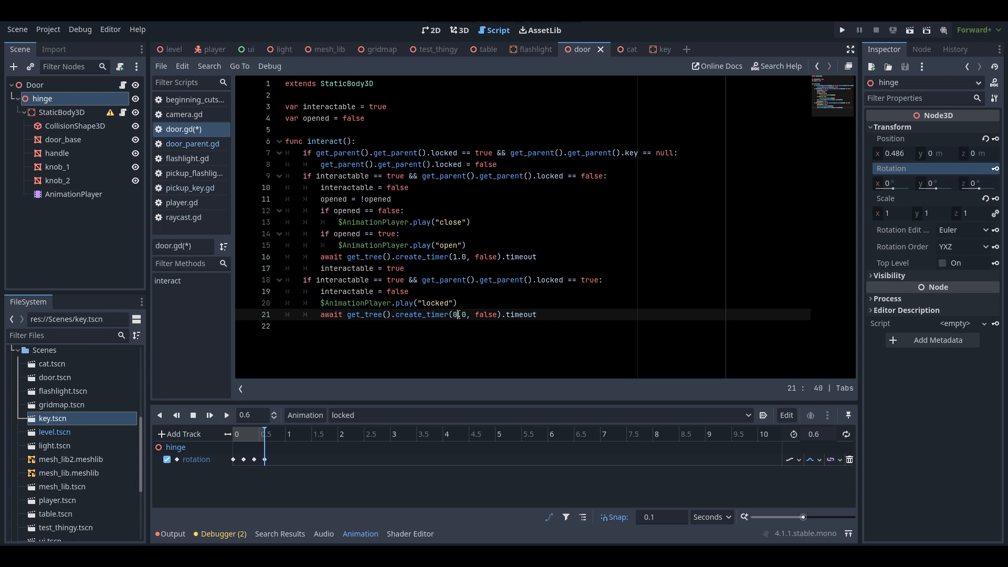
pyautogui.write('.')
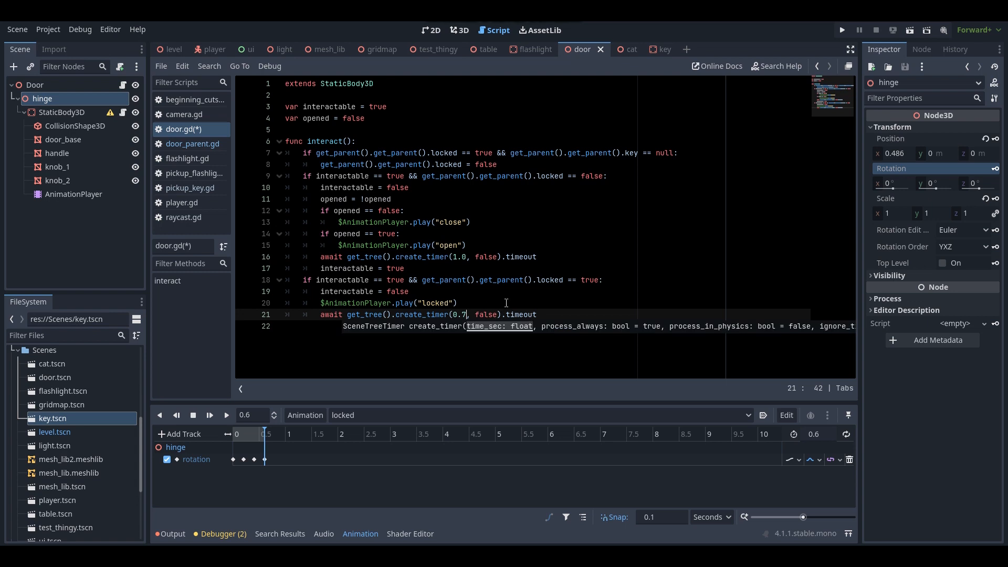
pyautogui.click(543, 316)
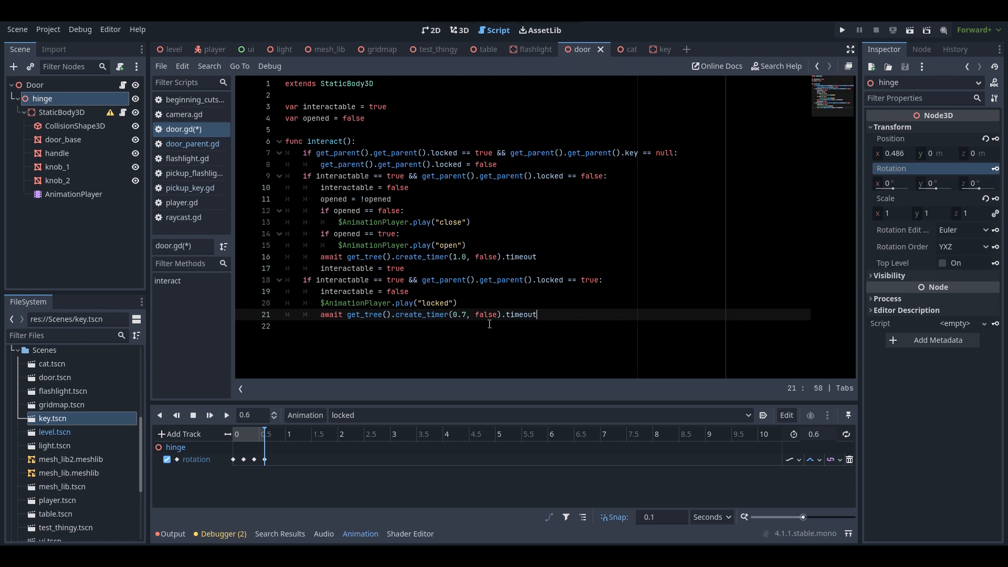
# End the locked-door block with interactable = true and save the script.
pyautogui.press('Return')
pyautogui.write('int')
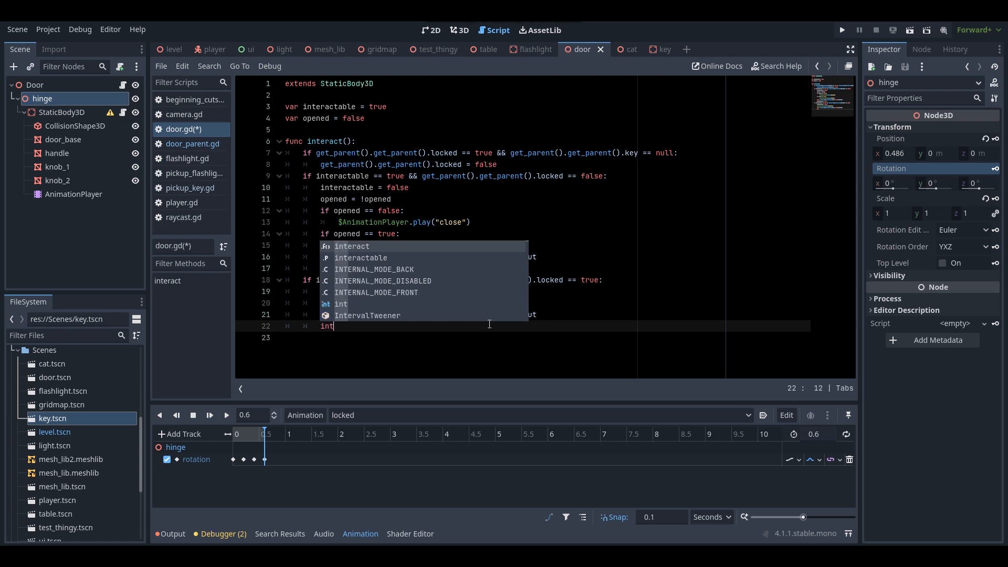
pyautogui.write('eractable = true')
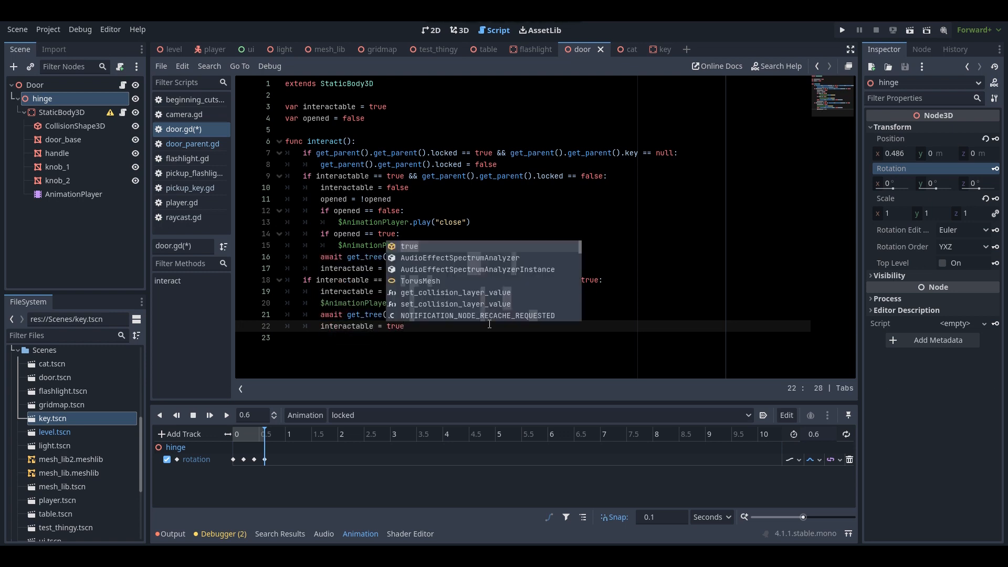
pyautogui.hotkey('ctrl', 's')
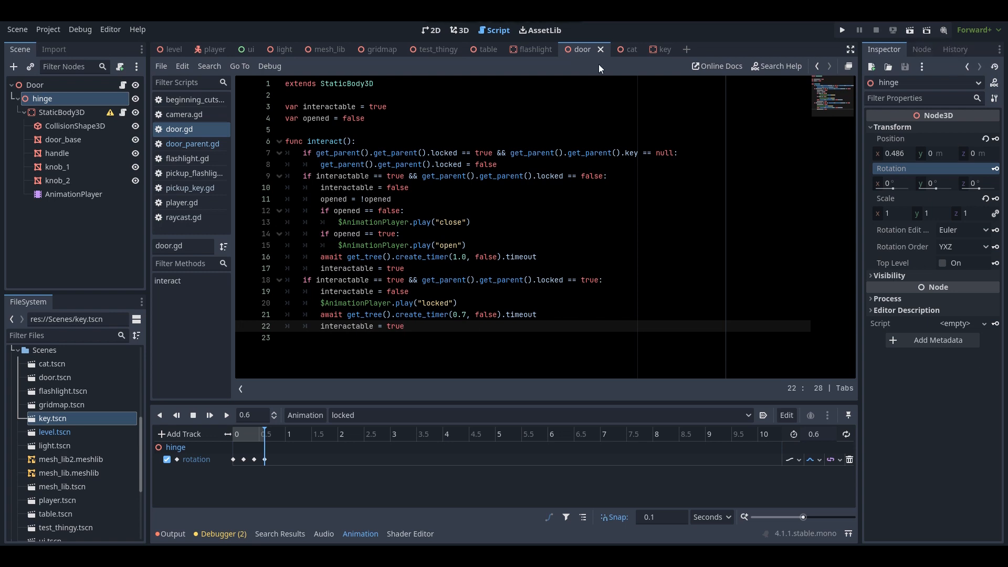
# Run the level scene and test interacting with the locked doors without having the key.
pyautogui.click(171, 49)
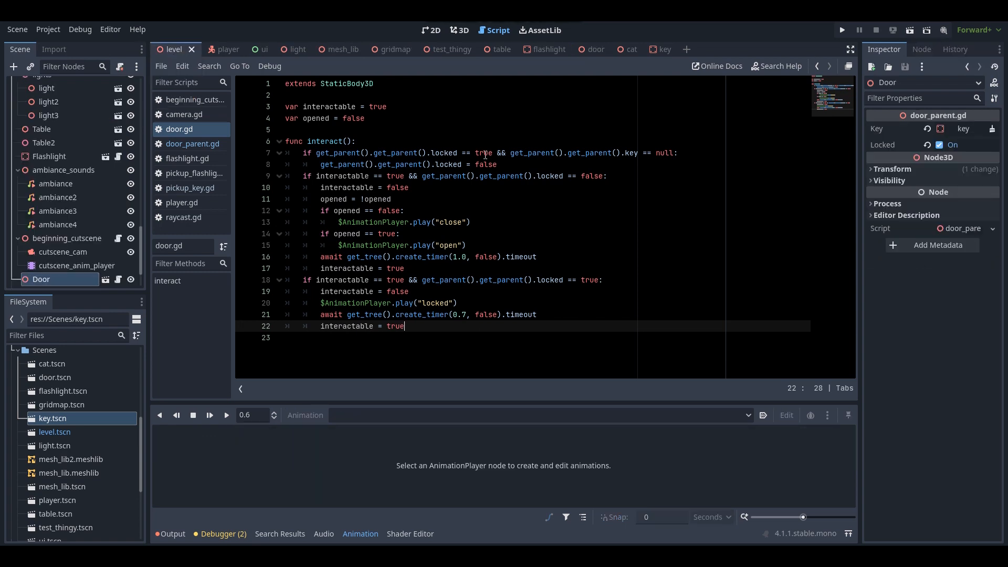
pyautogui.click(910, 30)
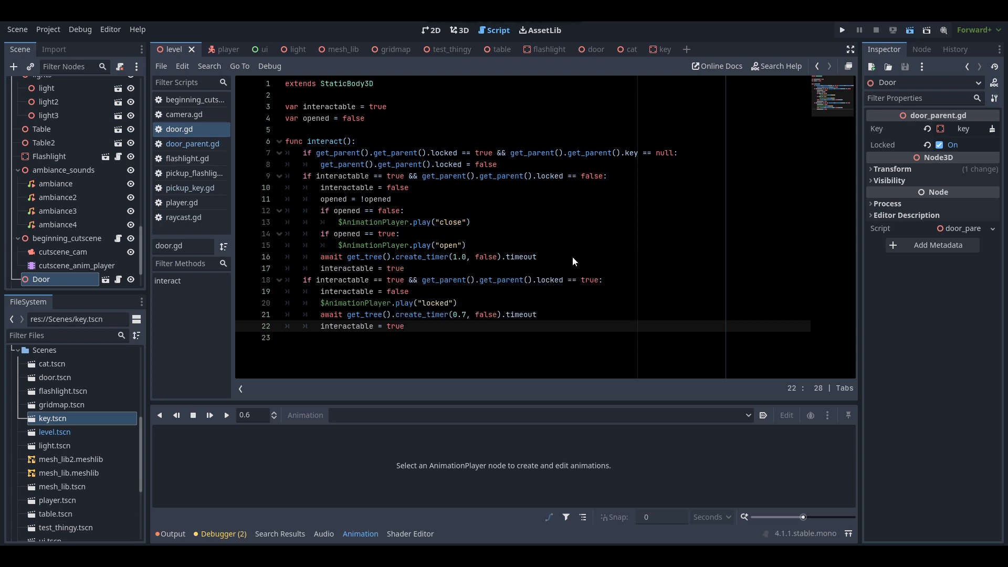
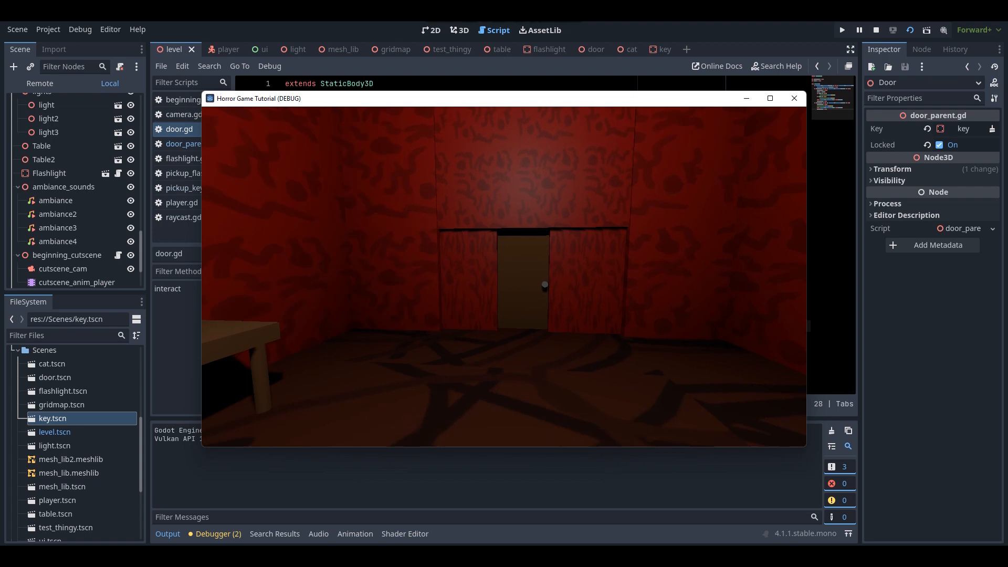
pyautogui.press('w')
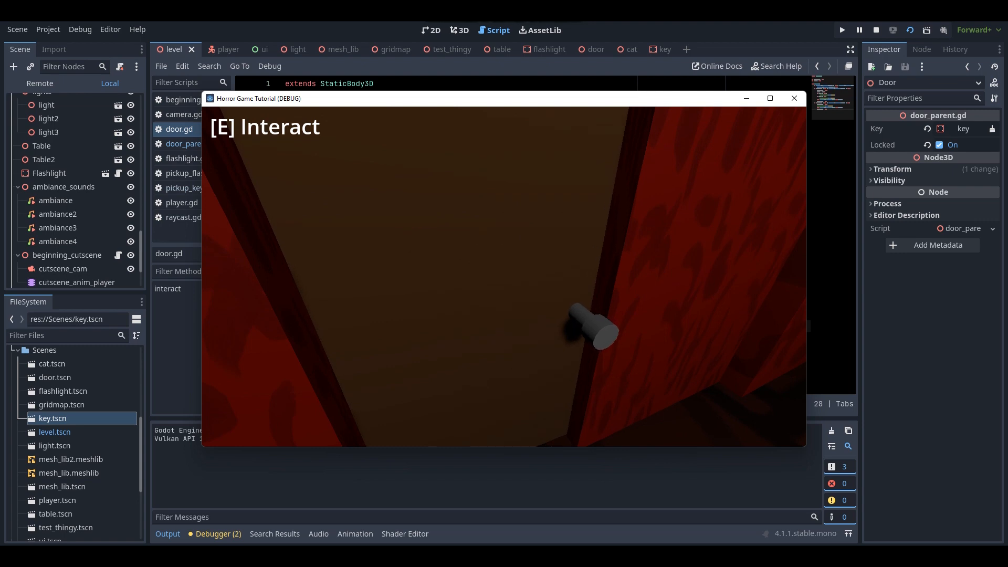
pyautogui.press('s')
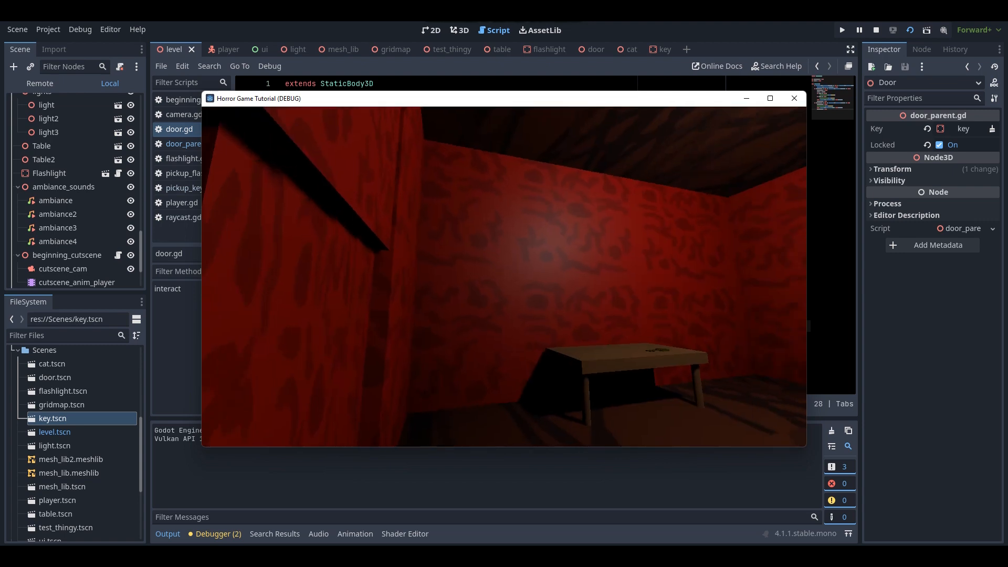
pyautogui.press('w')
pyautogui.press('w')
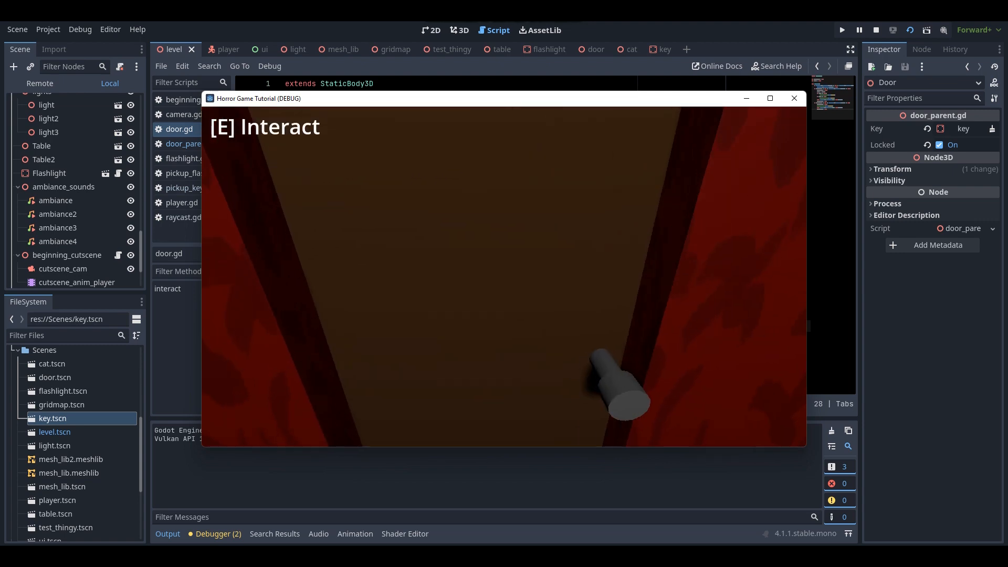
pyautogui.press('s')
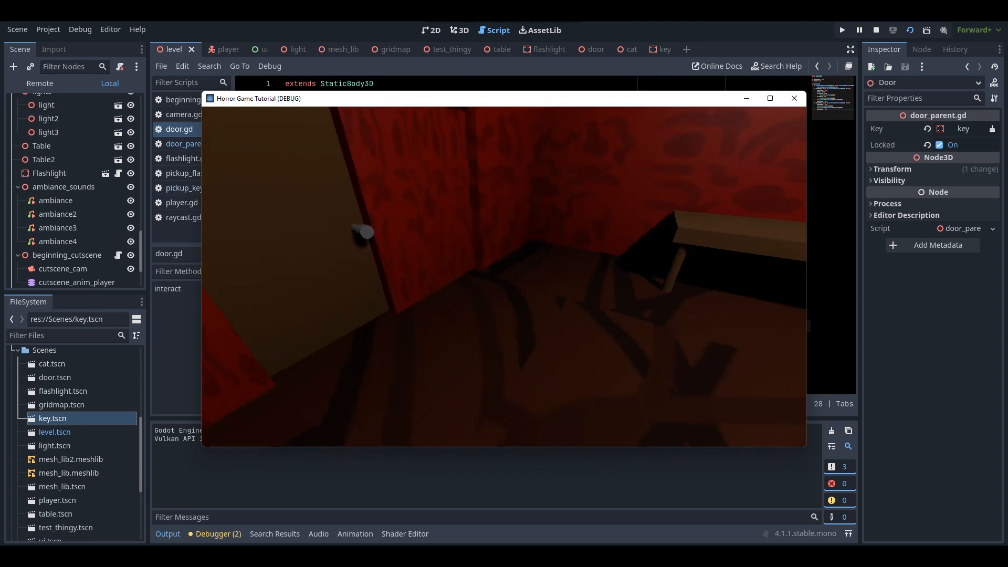
pyautogui.press('w')
pyautogui.press('w')
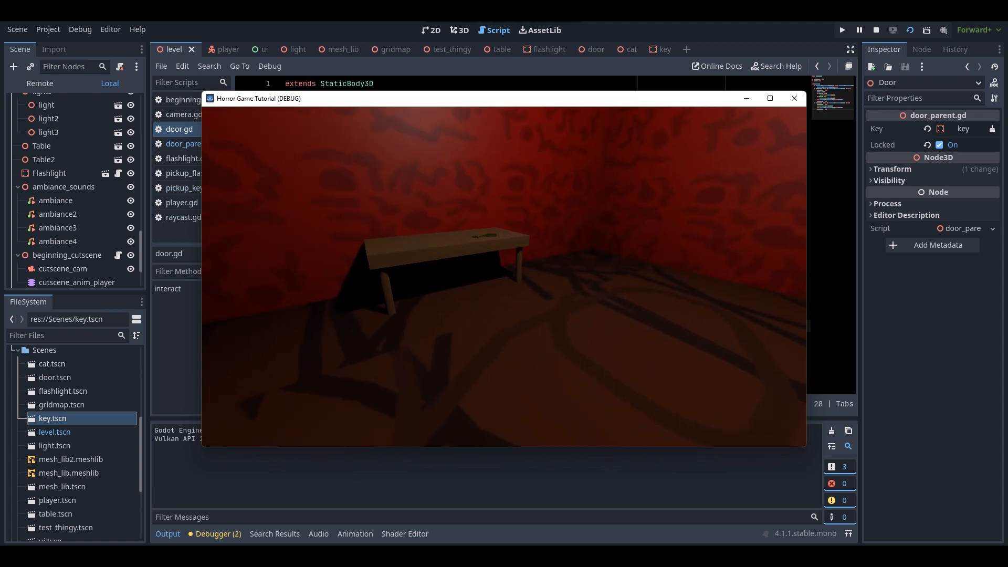
pyautogui.press('w')
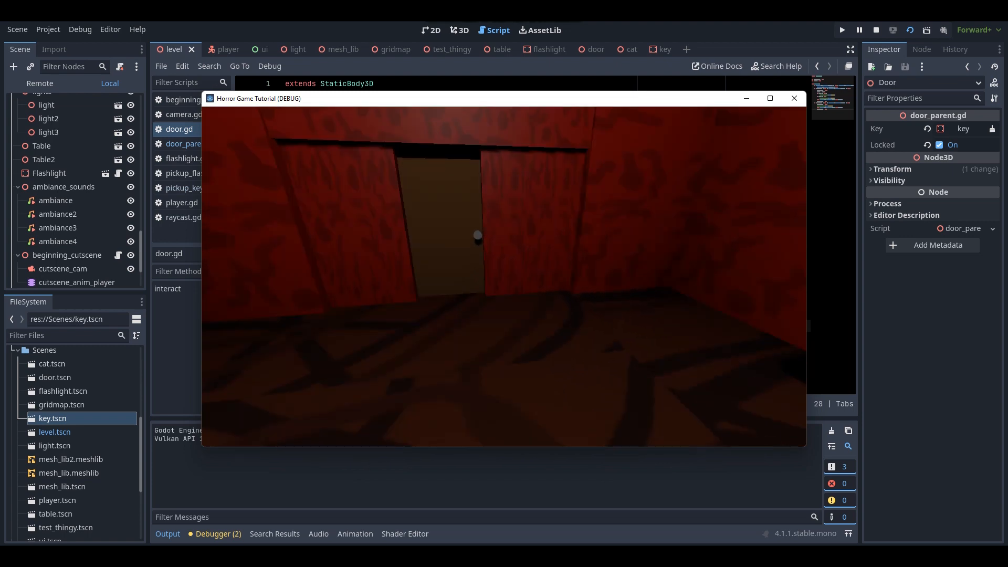
pyautogui.press('w')
pyautogui.press('w')
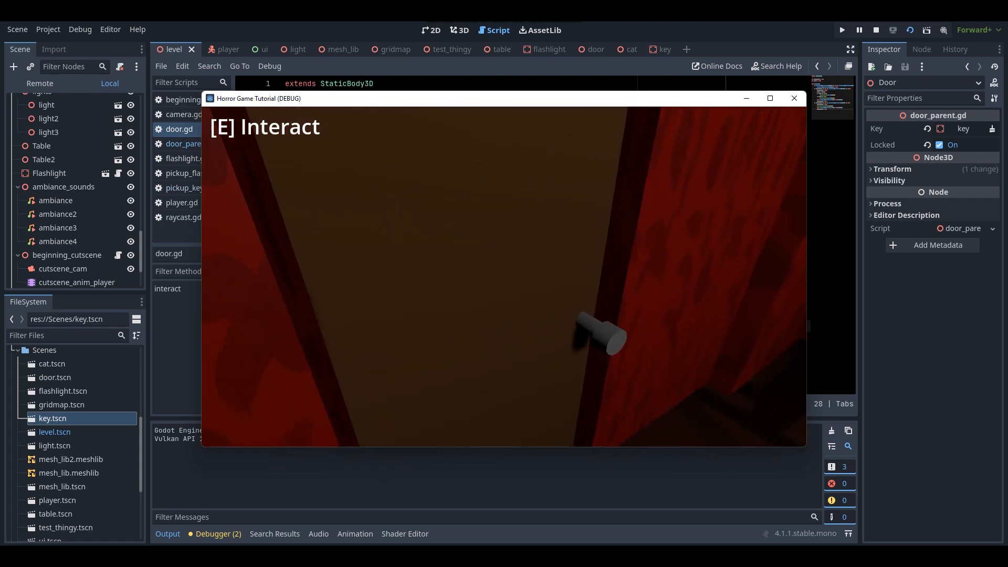
# Pick up the key from the table in the running game and open the locked door with it.
pyautogui.press('w')
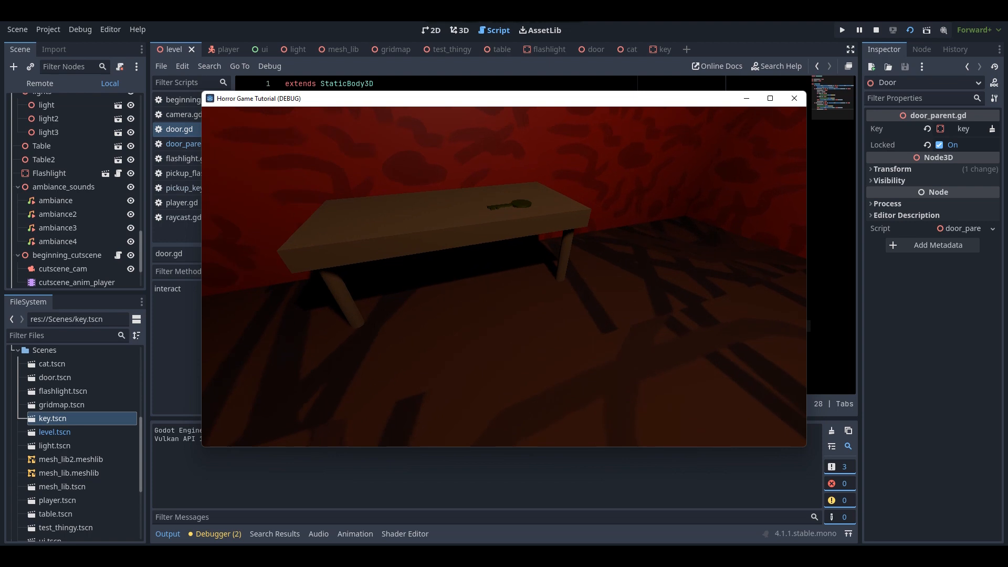
pyautogui.press('e')
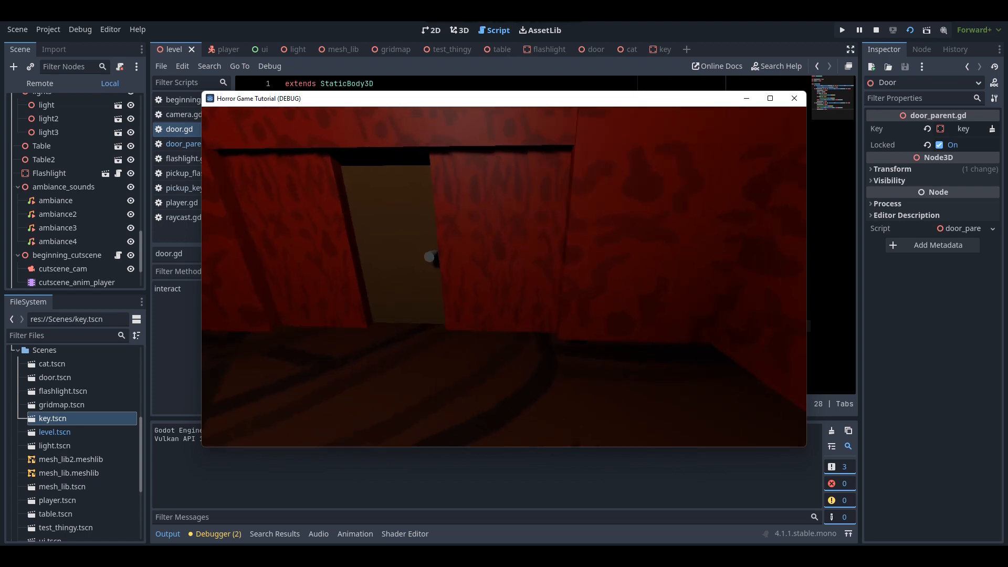
pyautogui.press('w')
pyautogui.press('e')
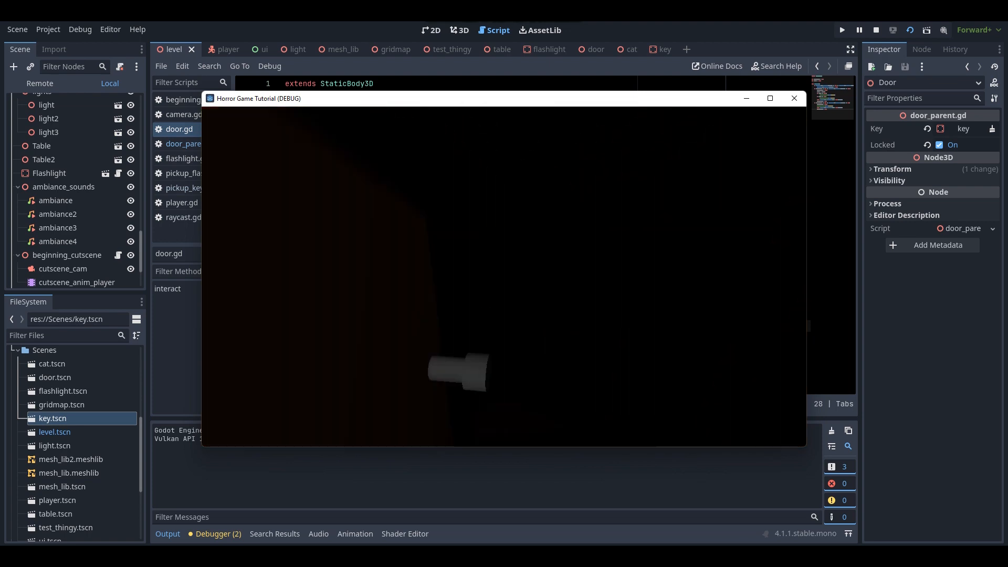
# Take the flashlight from the table beside the cat, walk back through the open doorway and open the door across the room.
pyautogui.press('w')
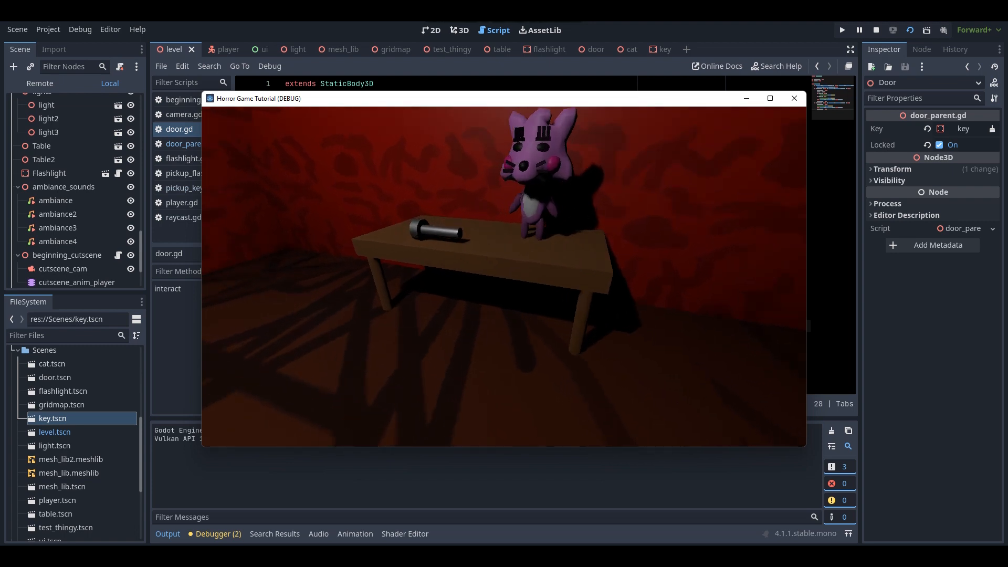
pyautogui.press('e')
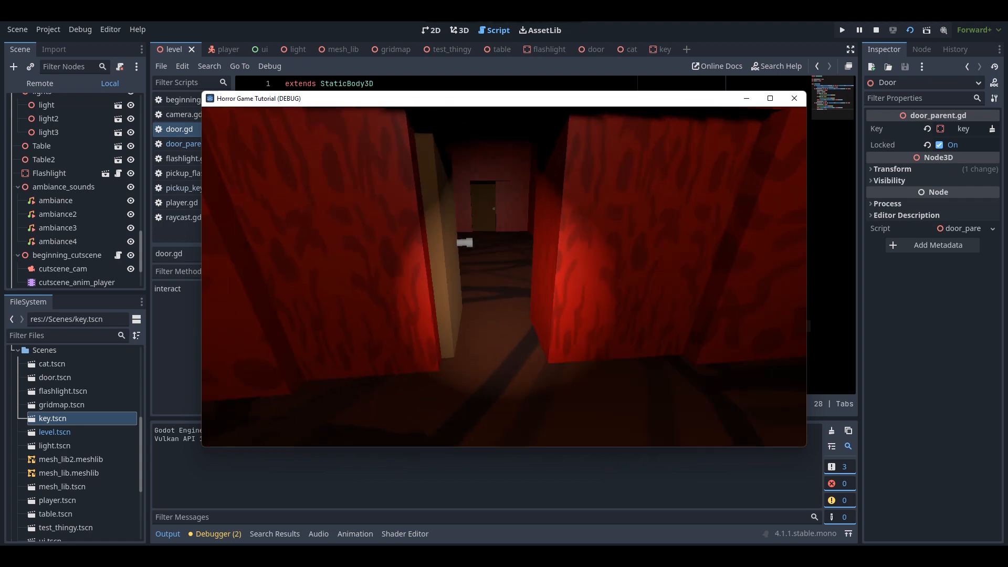
pyautogui.press('w')
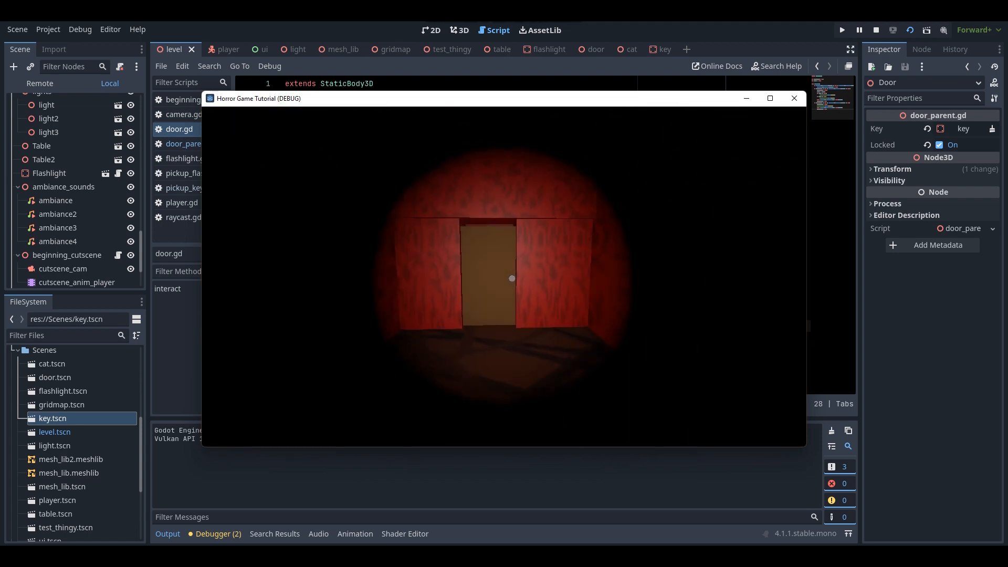
pyautogui.press('w')
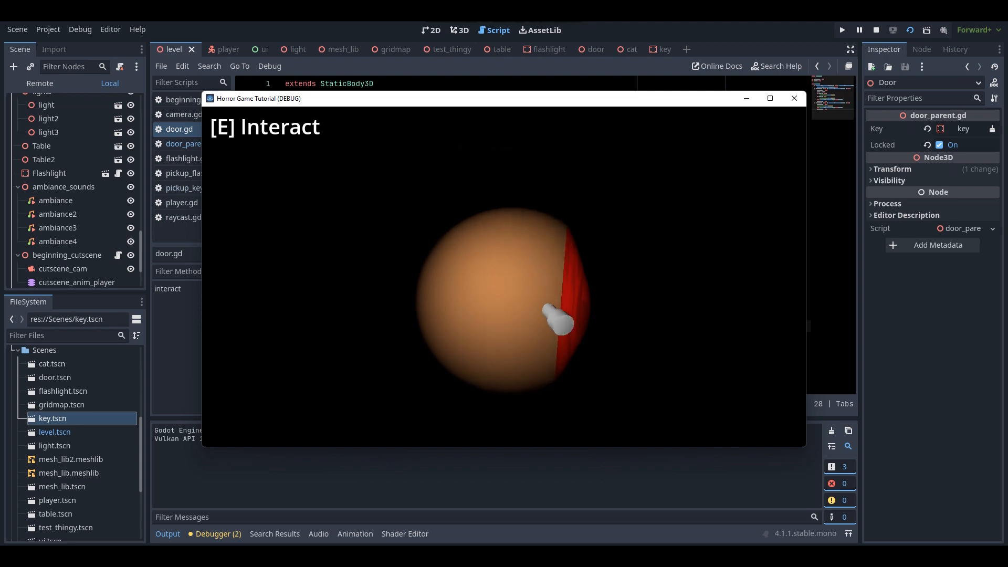
pyautogui.press('e')
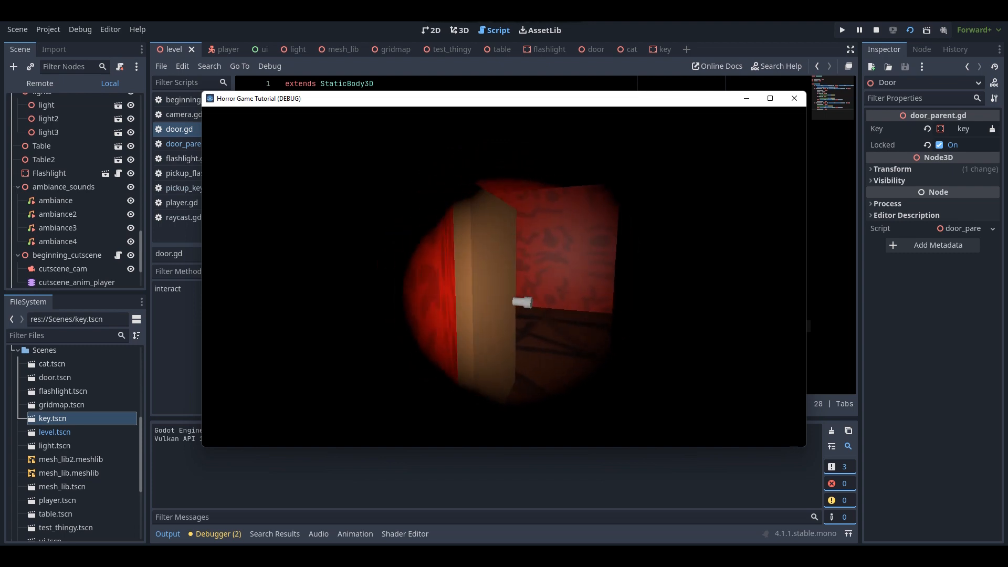
# Walk up to the open door in the running game and test closing and opening it.
pyautogui.press('w')
pyautogui.press('e')
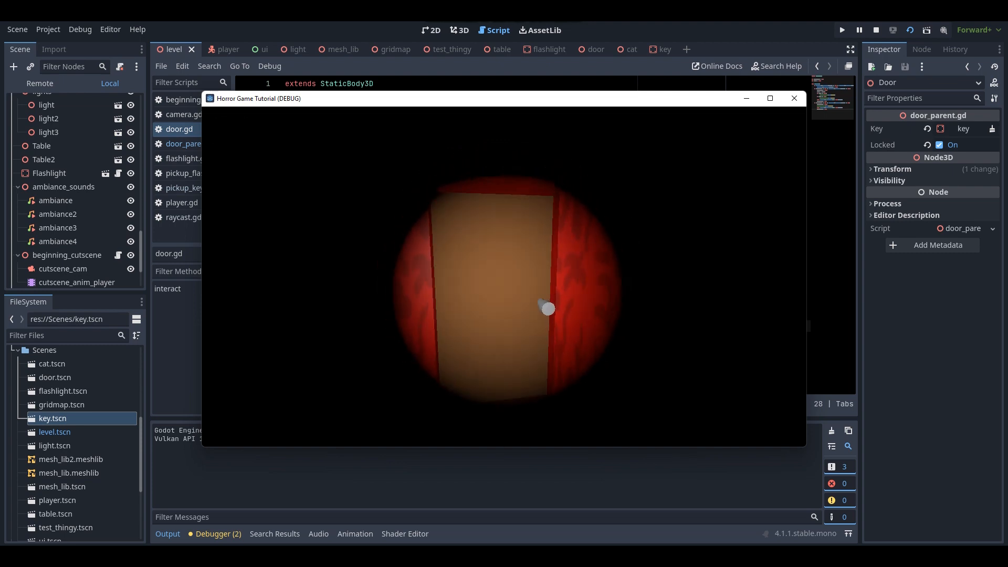
pyautogui.press('e')
pyautogui.press('w')
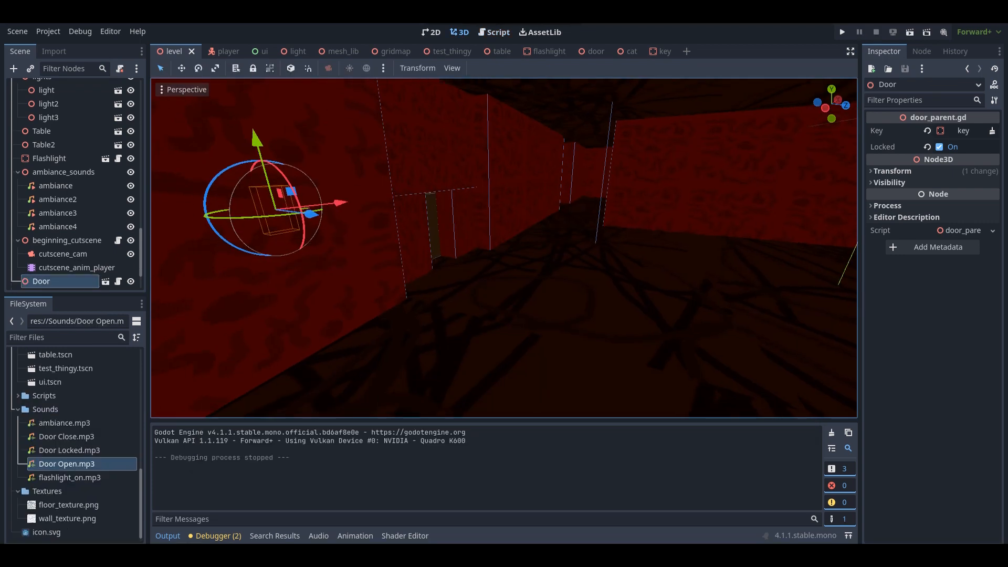
# Examine the Door node from several angles where it stands in the level's doorway.
pyautogui.press('f')
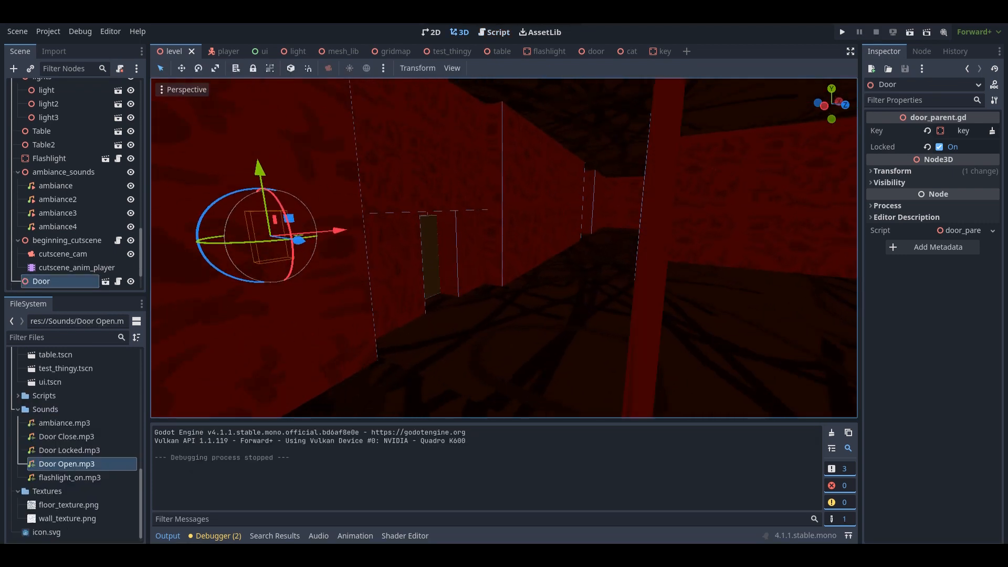
pyautogui.press('w')
pyautogui.moveTo(504, 248); pyautogui.dragTo(538, 245, button='right')
pyautogui.press('s')
pyautogui.press('w')
pyautogui.press('s')
pyautogui.press('w')
pyautogui.press('w')
pyautogui.press('s')
pyautogui.press('s')
pyautogui.press('a')
pyautogui.press('w')
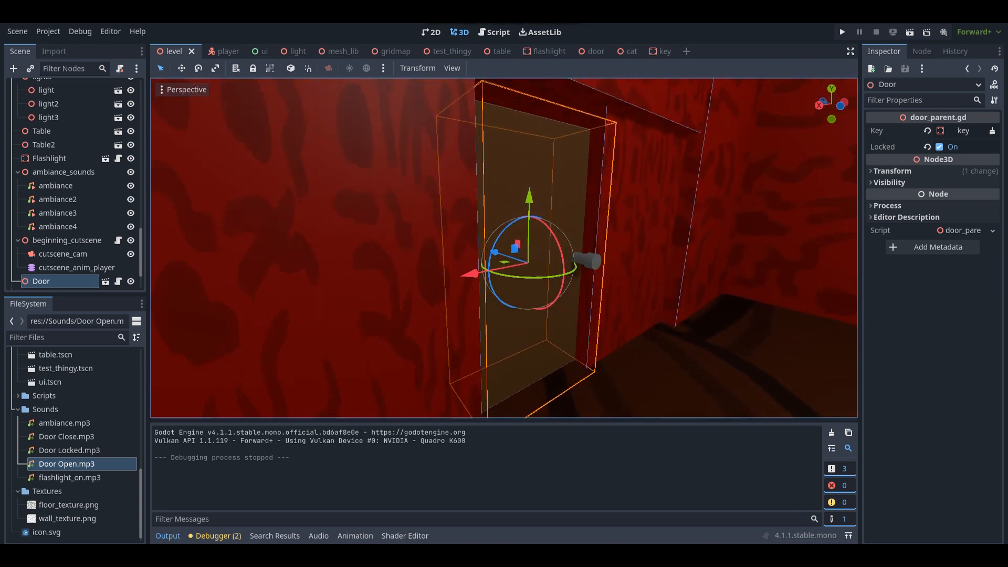
pyautogui.moveTo(497, 263)
pyautogui.mouseDown(button='right')
pyautogui.moveTo(496, 278)
pyautogui.moveTo(443, 280)
pyautogui.moveTo(480, 270)
pyautogui.mouseUp(button='right')
pyautogui.press('d')
pyautogui.press('s')
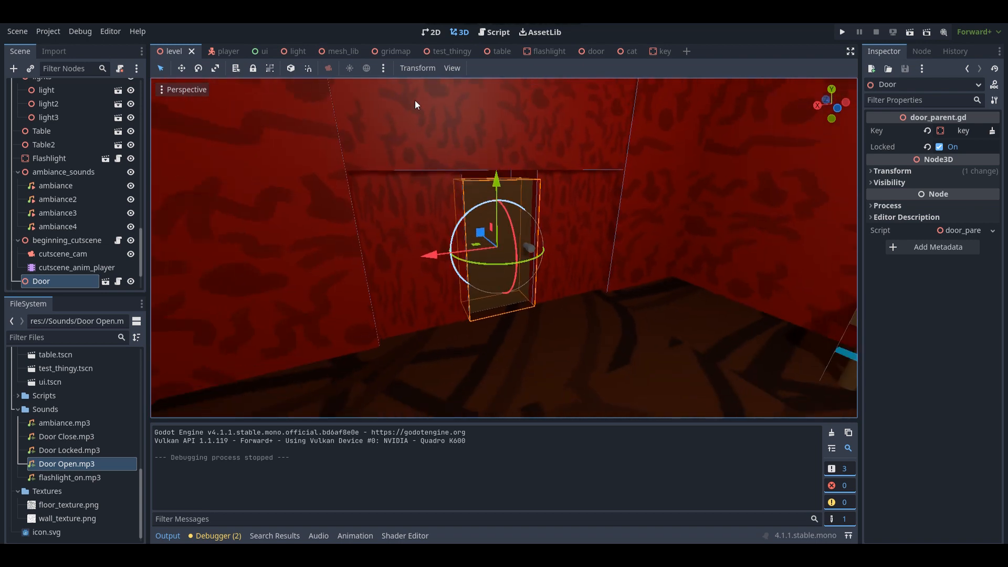
# Switch to the door scene and preview the Door Close.mp3 sound.
pyautogui.click(581, 51)
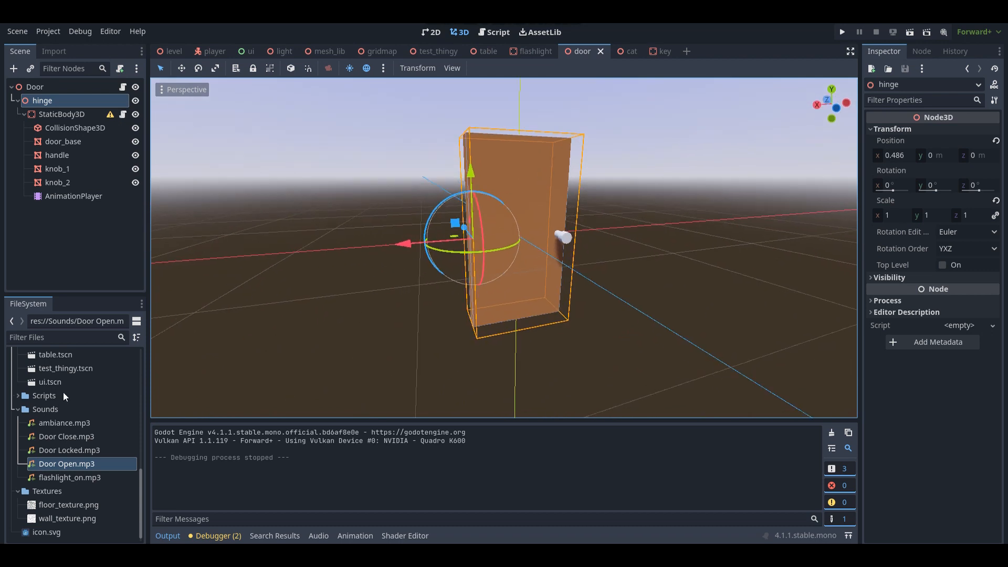
pyautogui.click(62, 437)
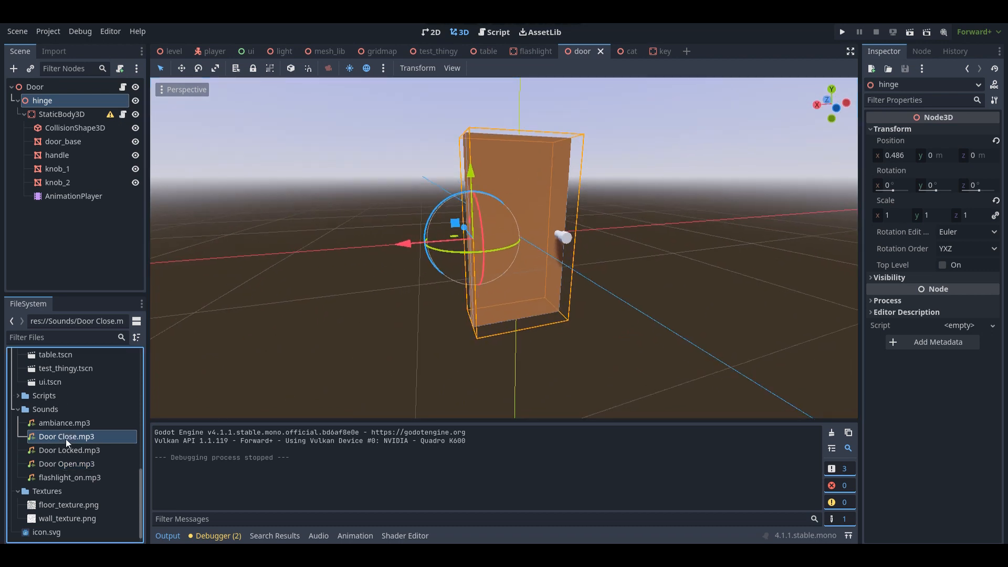
pyautogui.doubleClick(66, 441)
pyautogui.click(352, 370)
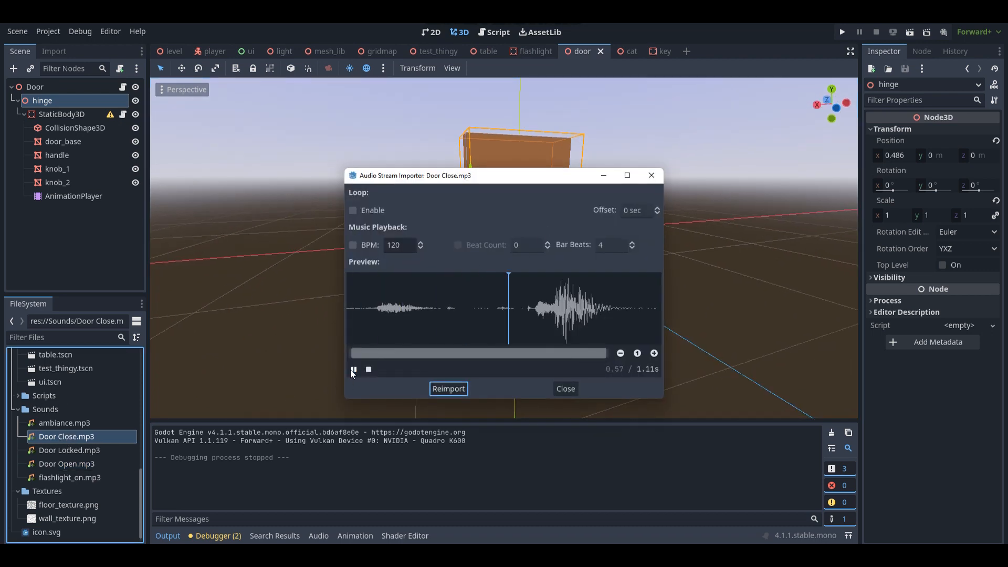
pyautogui.click(658, 180)
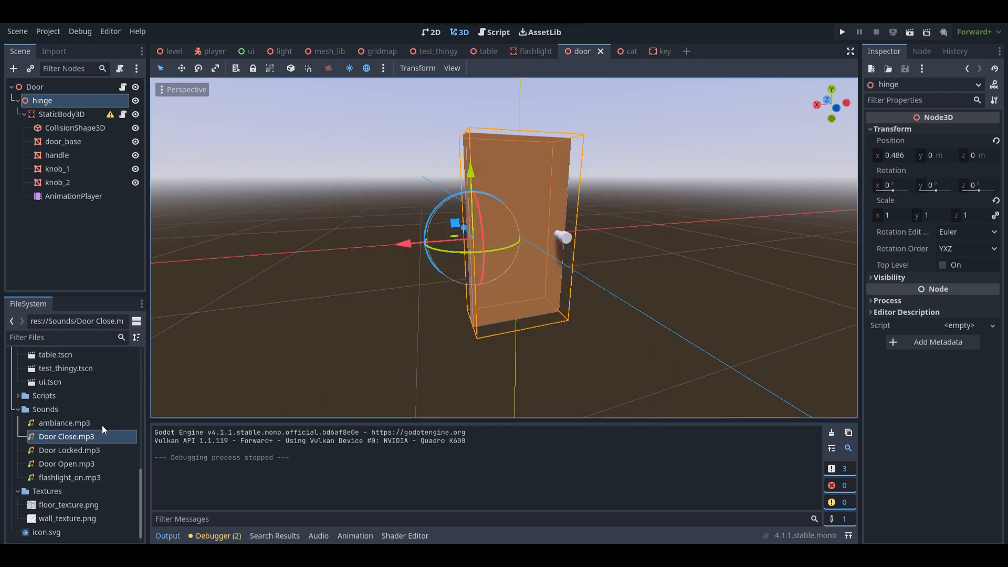
# Preview the Door Locked.mp3 and Door Open.mp3 sounds.
pyautogui.click(67, 451)
pyautogui.doubleClick(68, 450)
pyautogui.click(354, 371)
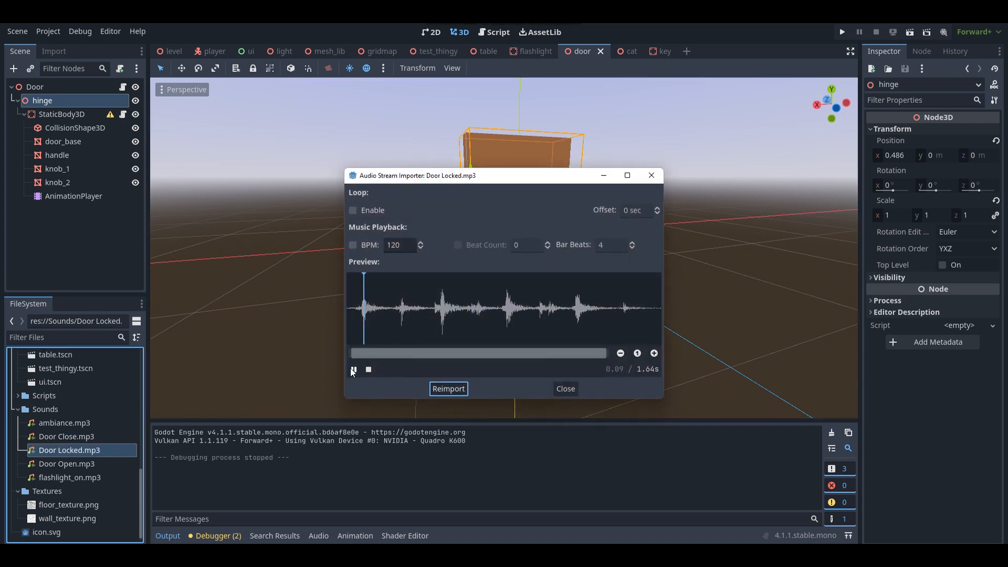
pyautogui.click(651, 175)
pyautogui.doubleClick(64, 464)
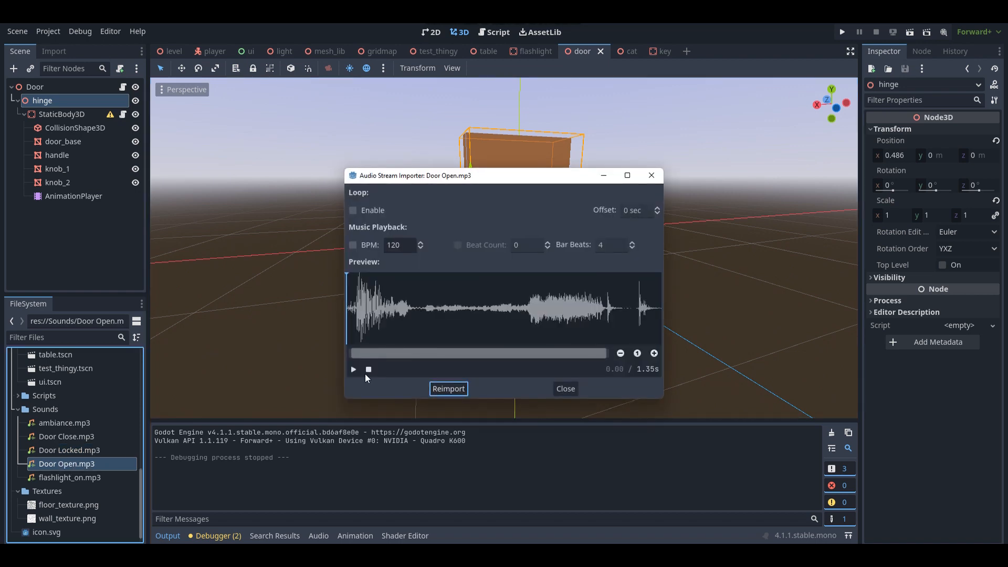
pyautogui.click(354, 370)
pyautogui.click(651, 175)
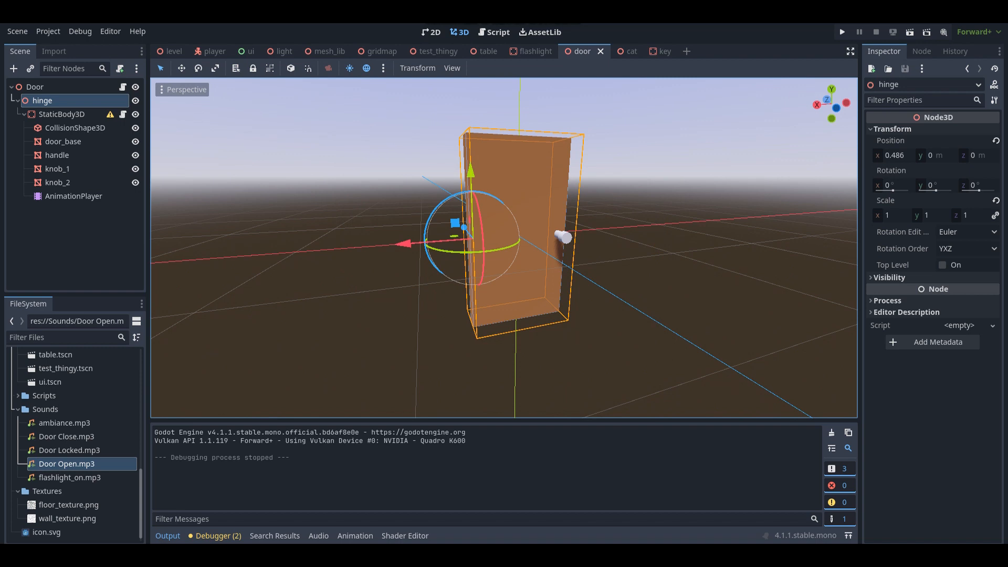
# Add an AudioStreamPlayer3D node as a child of the hinge node.
pyautogui.moveTo(517, 236)
pyautogui.mouseDown(button='middle')
pyautogui.moveTo(561, 237)
pyautogui.moveTo(473, 231)
pyautogui.moveTo(546, 260)
pyautogui.moveTo(530, 240)
pyautogui.mouseUp(button='middle')
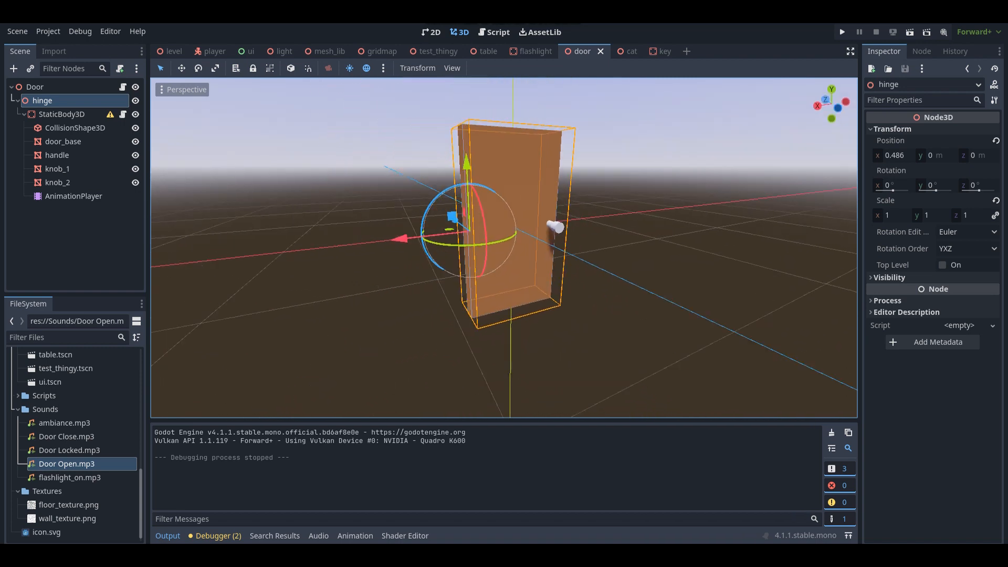
pyautogui.click(50, 87)
pyautogui.rightClick(52, 87)
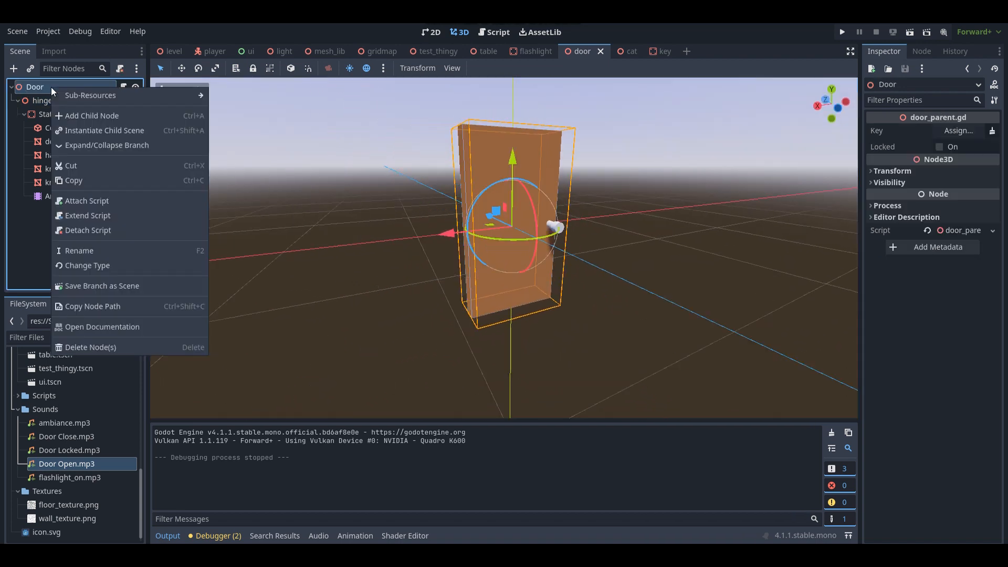
pyautogui.click(45, 103)
pyautogui.click(47, 102)
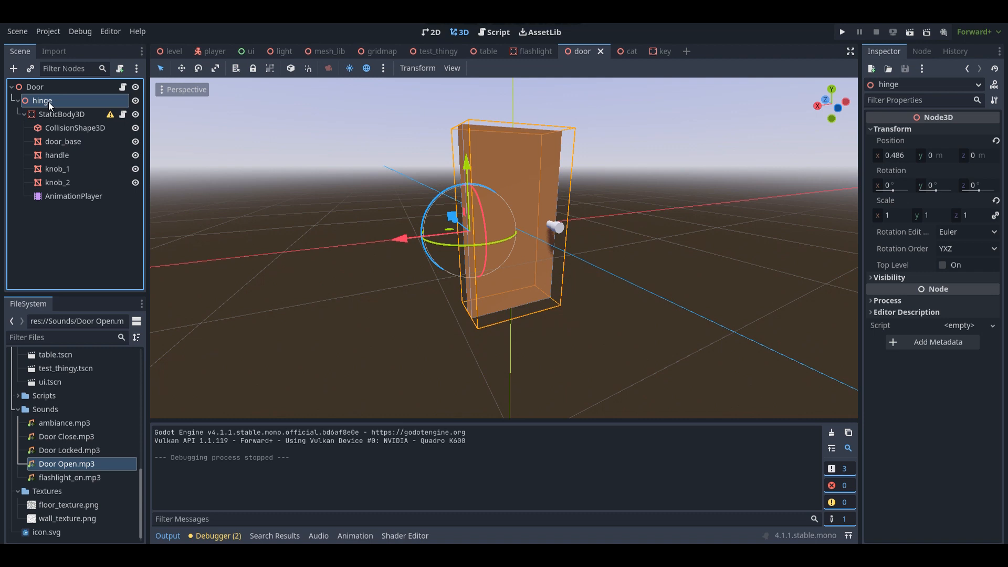
pyautogui.rightClick(48, 102)
pyautogui.click(63, 109)
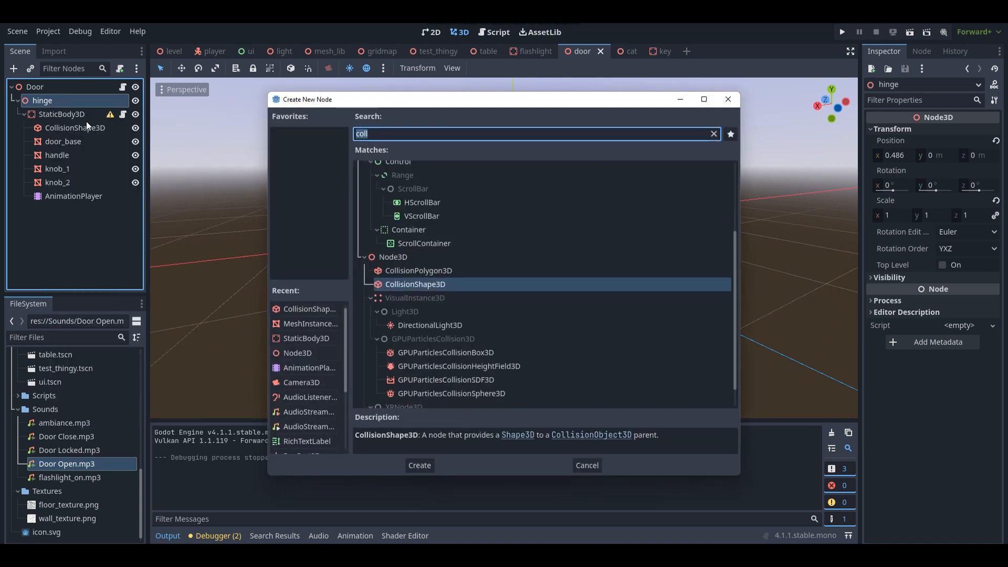
pyautogui.write('audio')
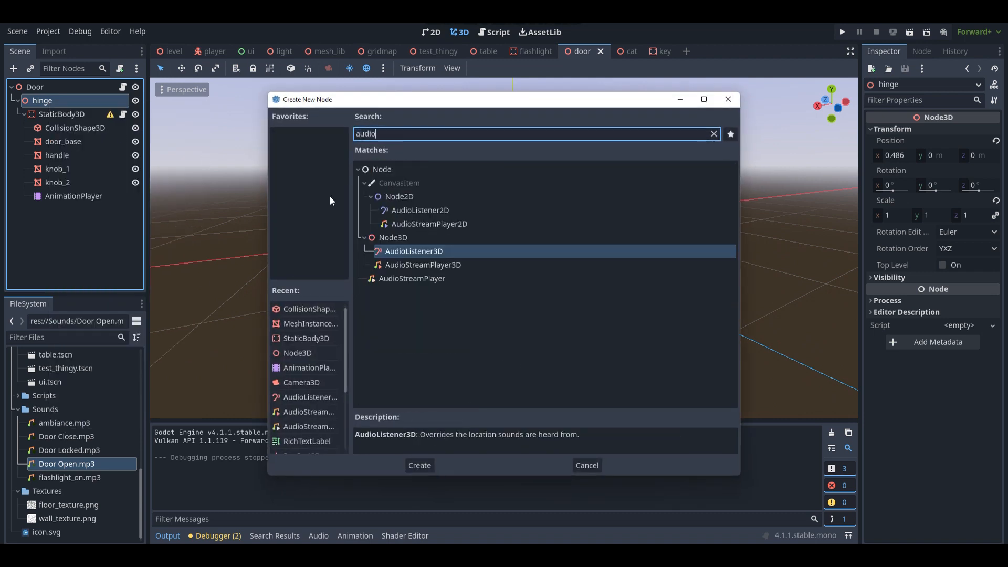
pyautogui.doubleClick(420, 264)
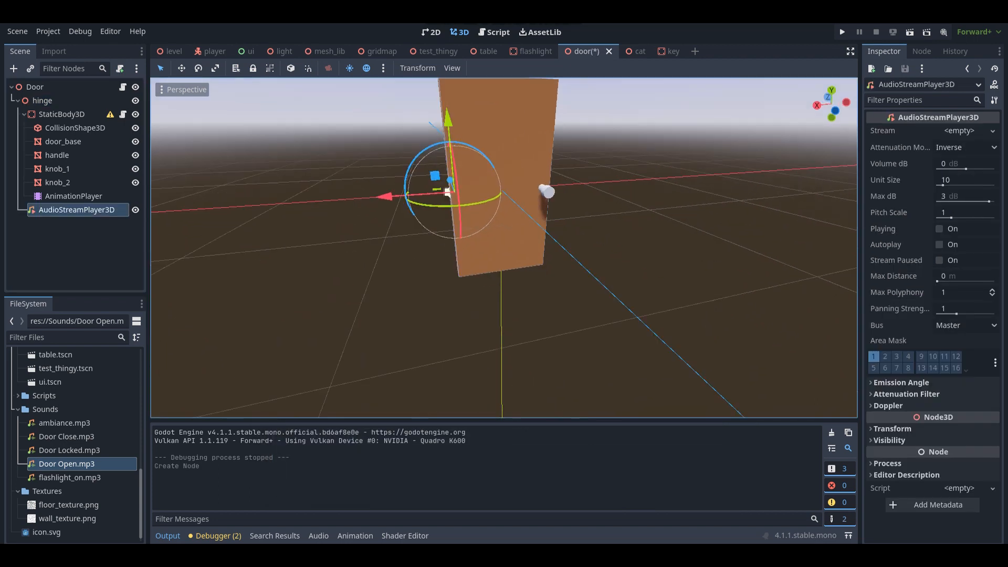
# Move the audio player along the X axis from the hinge edge to the middle of the door.
pyautogui.scroll(5, 477, 236)
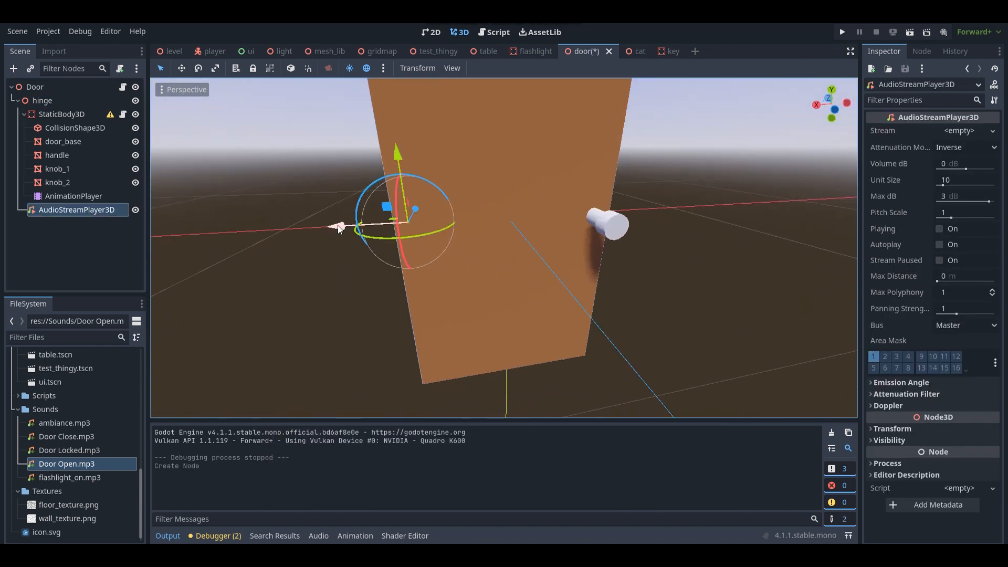
pyautogui.moveTo(338, 228); pyautogui.dragTo(448, 219)
pyautogui.scroll(-5, 449, 218)
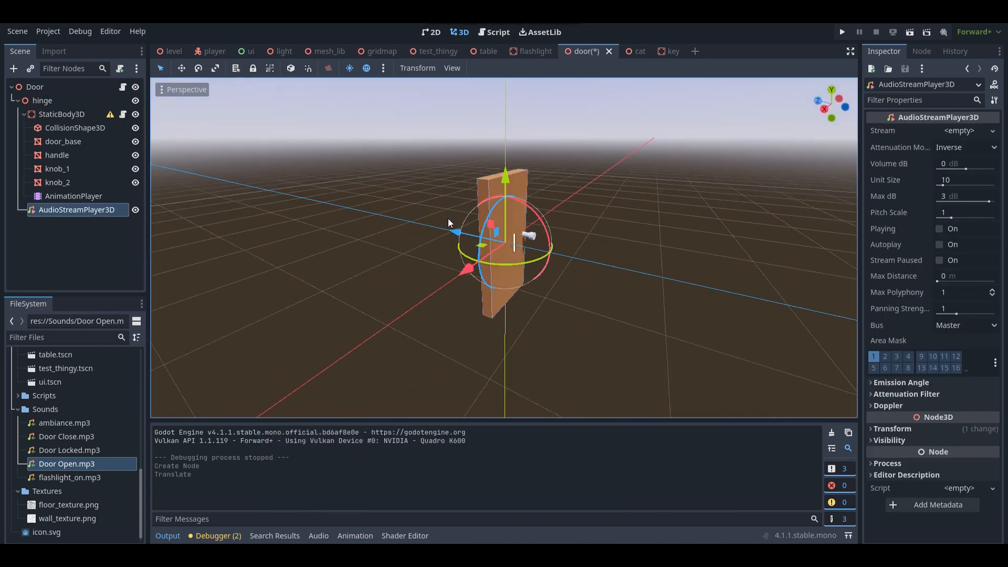
# Set the audio player's max distance to 15 m and check its range around the door.
pyautogui.click(962, 275)
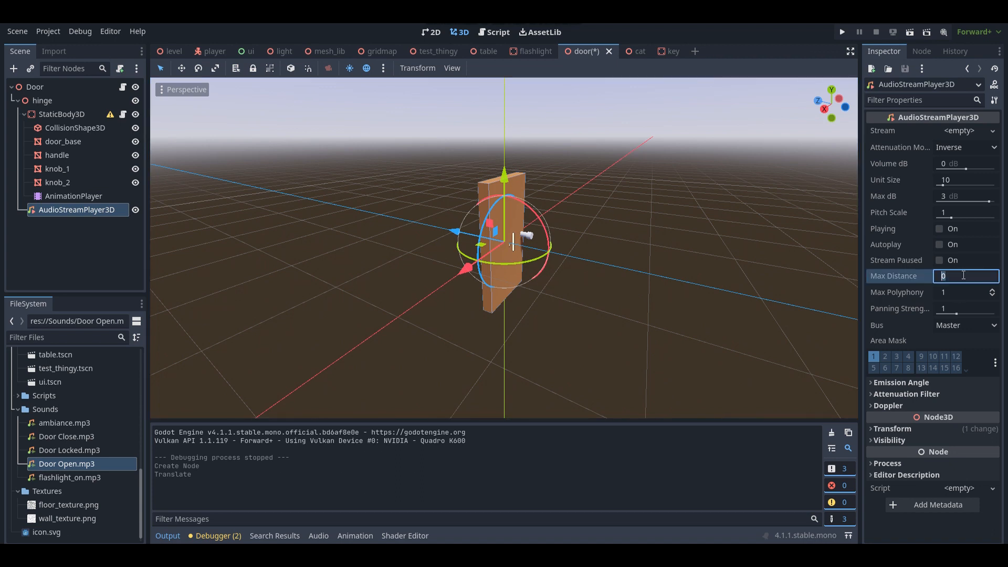
pyautogui.write('15')
pyautogui.press('Return')
pyautogui.moveTo(735, 257); pyautogui.dragTo(790, 263, button='right')
pyautogui.press('s')
pyautogui.press('d')
pyautogui.press('w')
pyautogui.press('s')
pyautogui.moveTo(504, 113); pyautogui.dragTo(563, 109, button='right')
pyautogui.press('a')
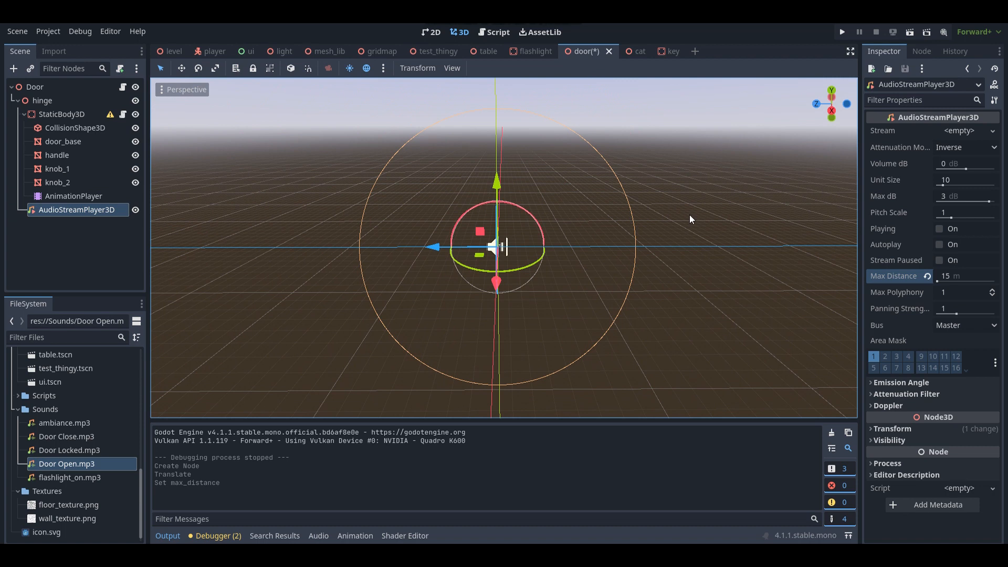
pyautogui.moveTo(587, 292); pyautogui.dragTo(733, 255, button='right')
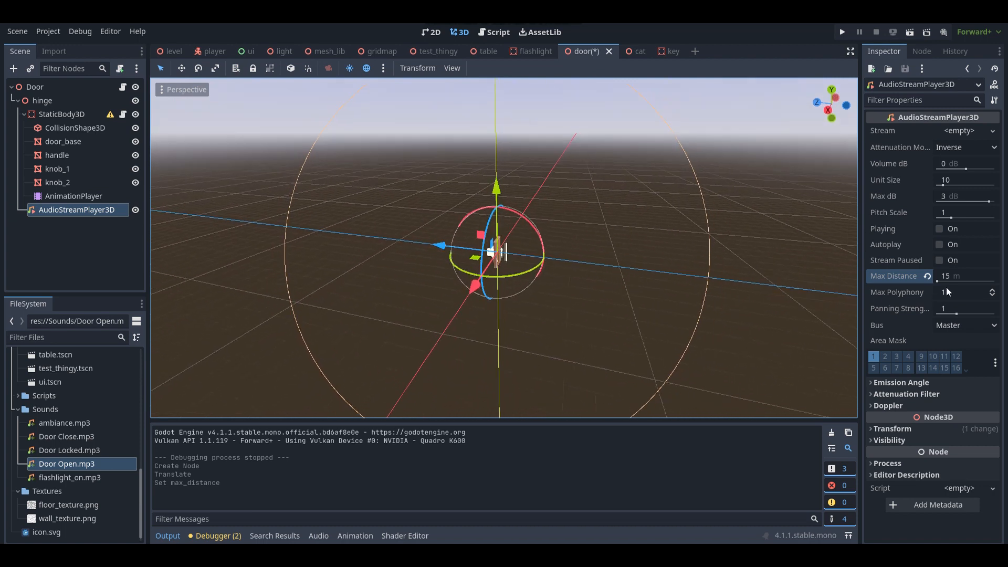
# Set the audio player's max distance to 10 m and check its range around the door.
pyautogui.click(959, 276)
pyautogui.press('Return')
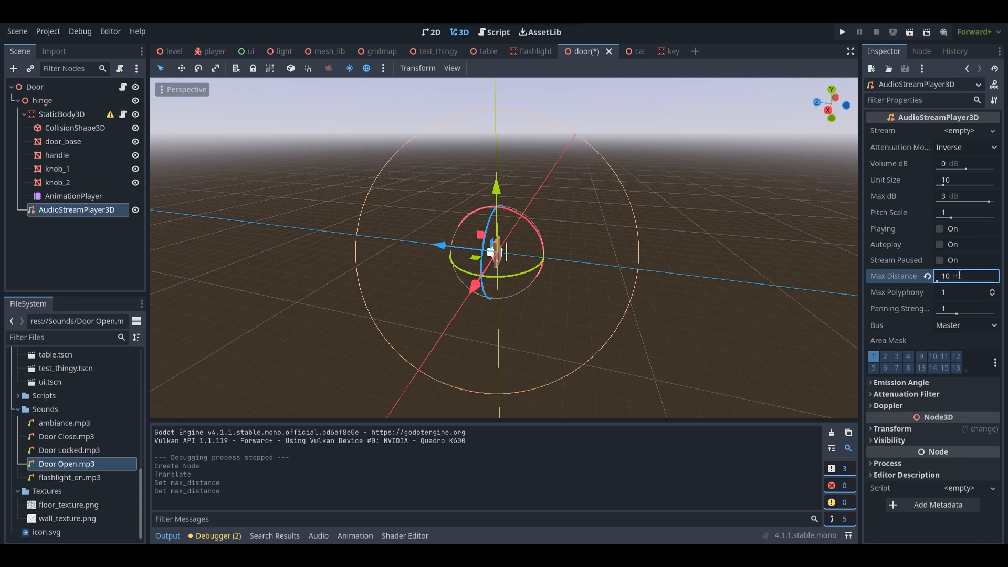
pyautogui.press('w')
pyautogui.moveTo(646, 268); pyautogui.dragTo(535, 250, button='right')
pyautogui.press('s')
# Rename the AudioStreamPlayer3D node to open_sound.
pyautogui.click(97, 215)
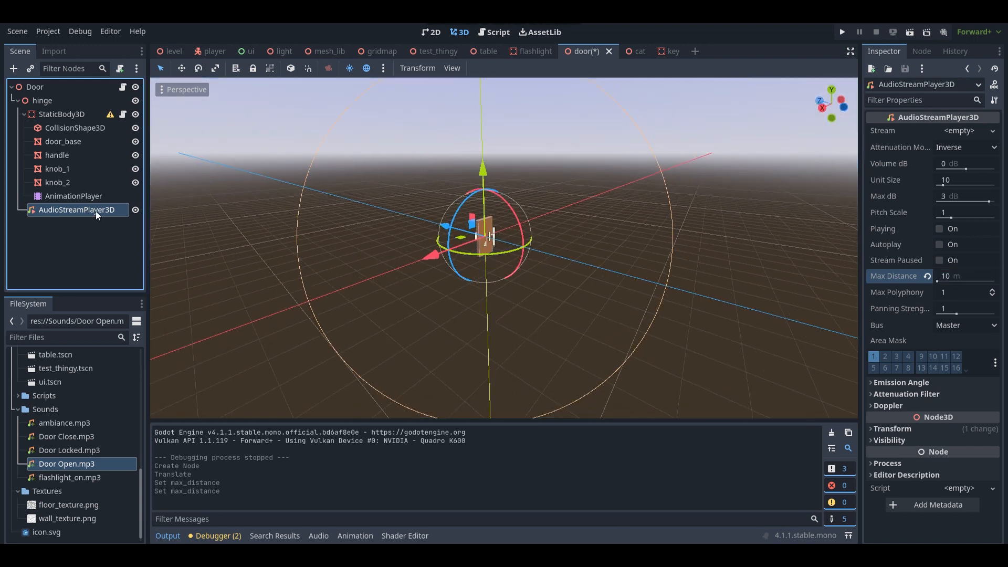
pyautogui.doubleClick(97, 212)
pyautogui.write('open_sound')
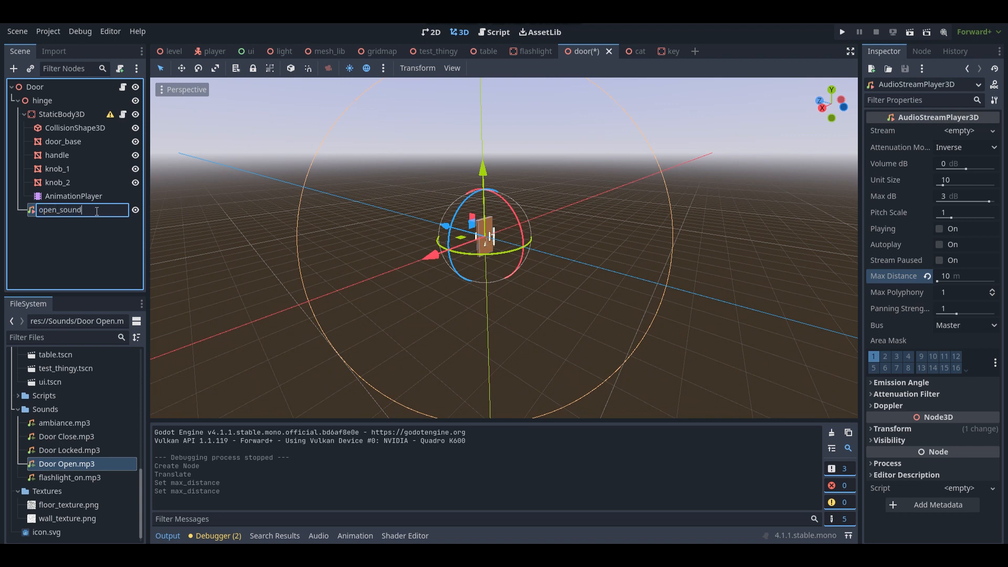
pyautogui.press('Return')
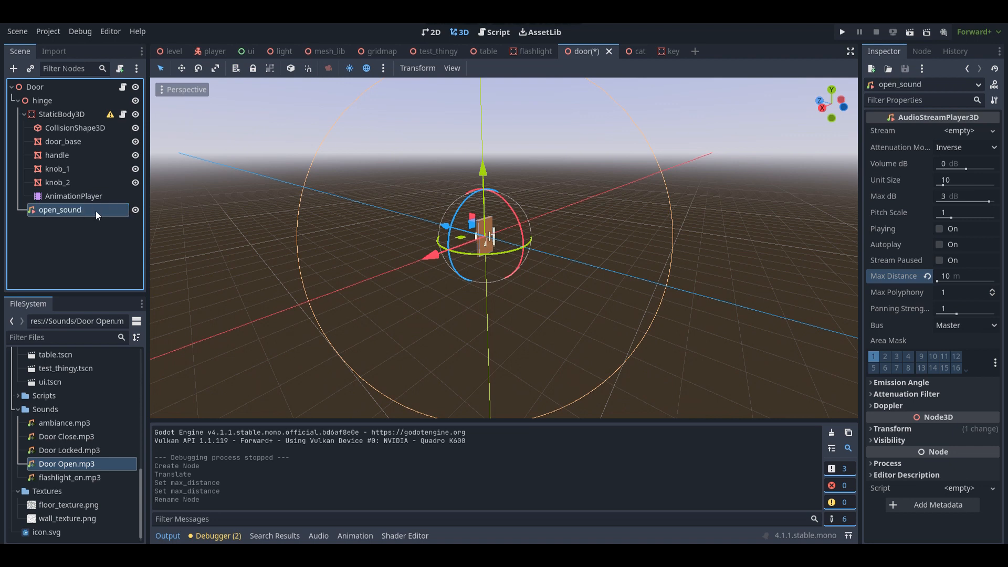
# Rename the audio player node to open and load Door Open.mp3 as its stream.
pyautogui.click(83, 211)
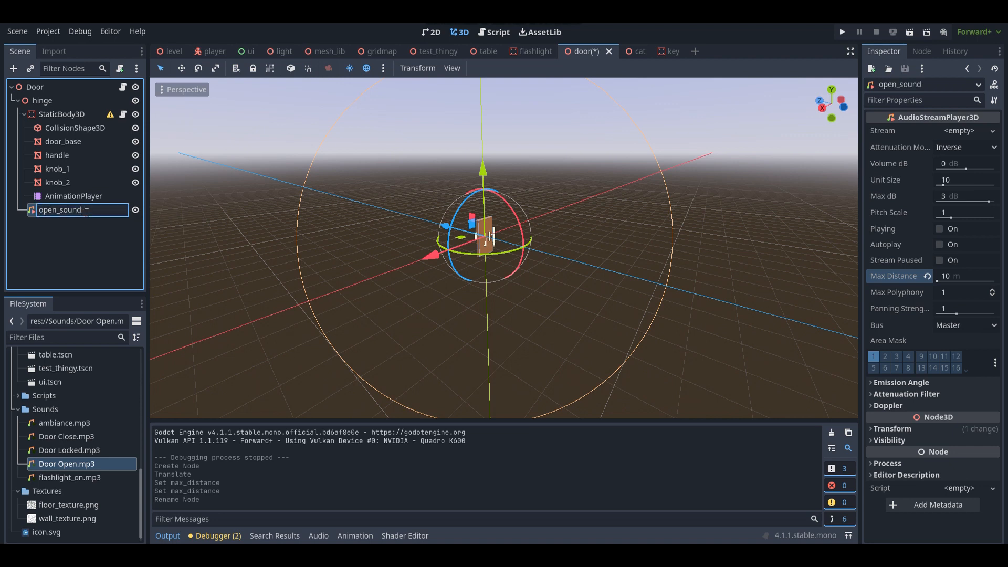
pyautogui.press('Return')
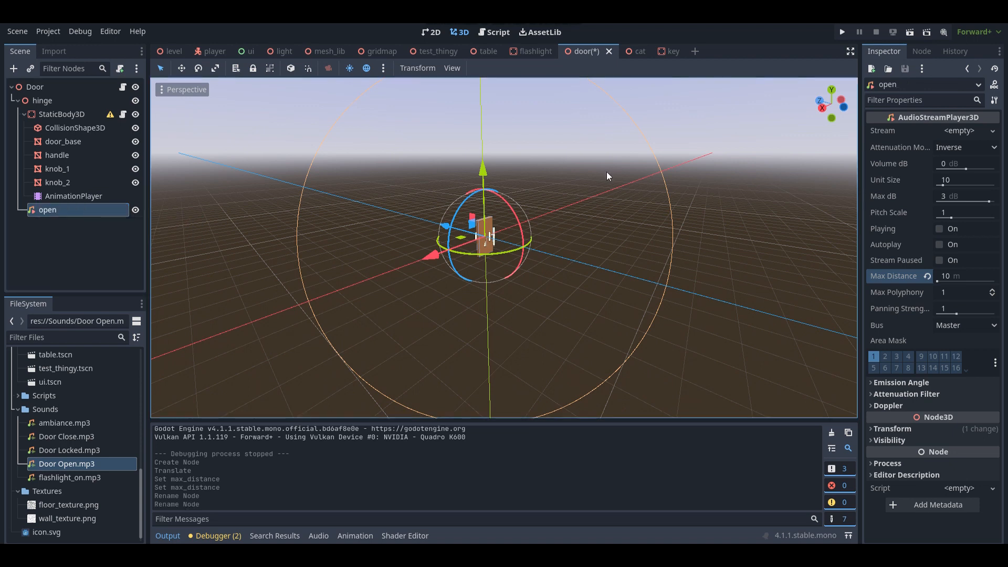
pyautogui.click(964, 131)
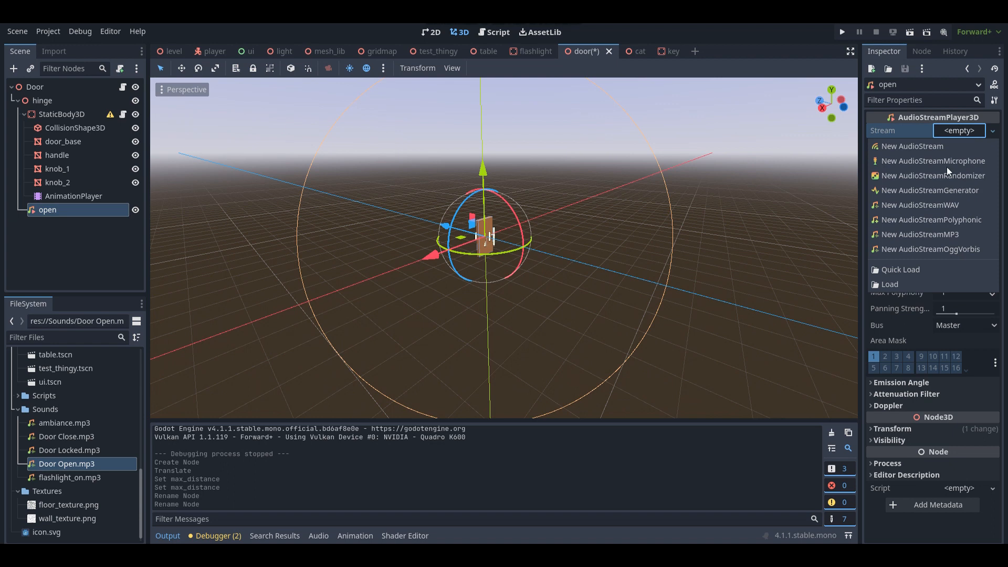
pyautogui.click(904, 270)
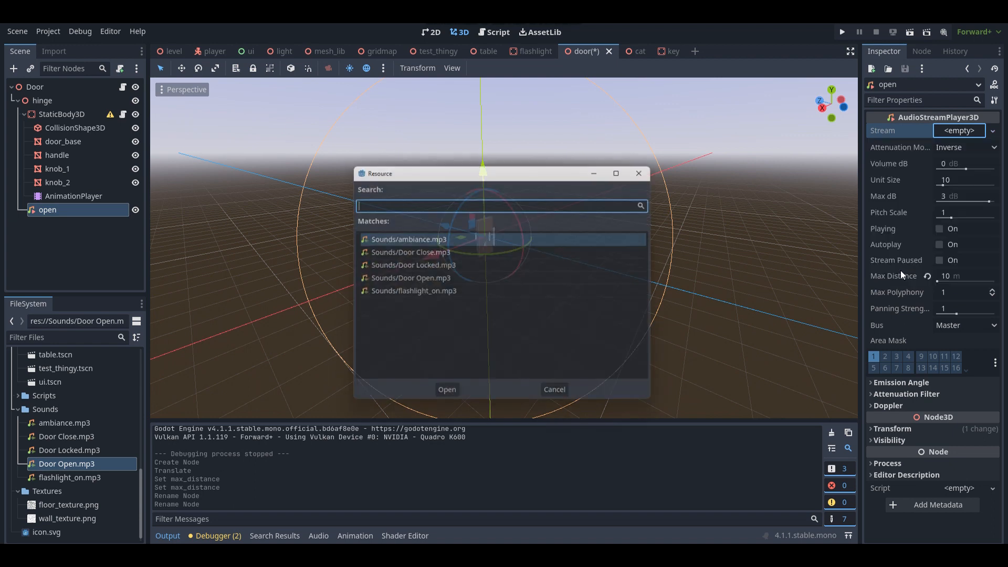
pyautogui.doubleClick(436, 281)
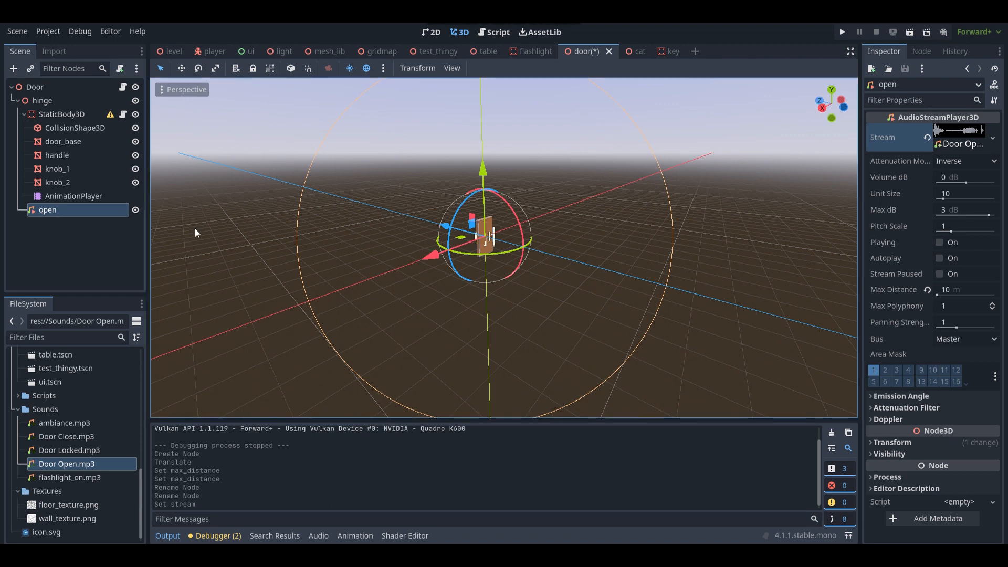
# Duplicate the open audio player under the hinge and rename the copy to close.
pyautogui.hotkey('ctrl', 'd')
pyautogui.click(88, 236)
pyautogui.click(84, 224)
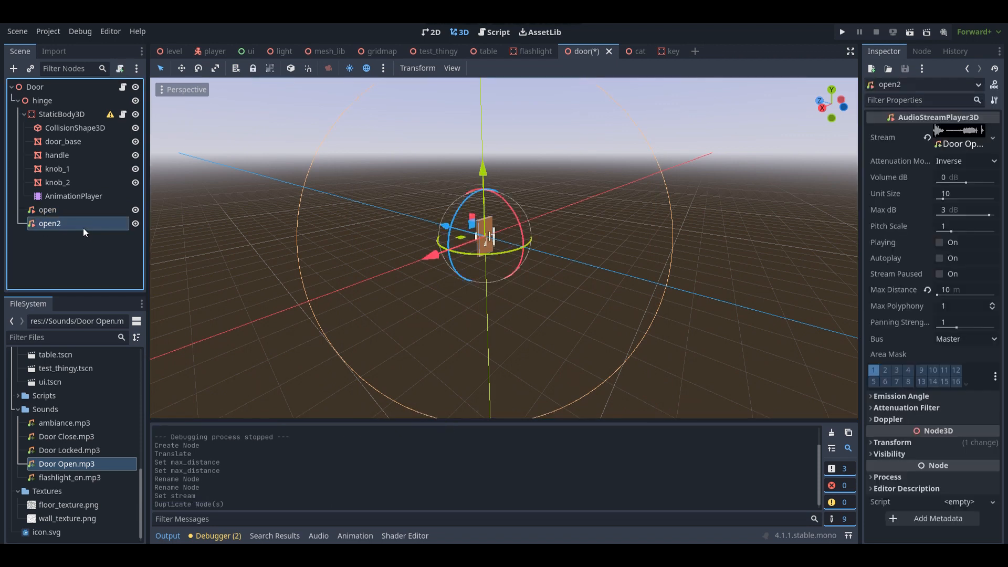
pyautogui.click(84, 226)
pyautogui.write('close')
pyautogui.press('Return')
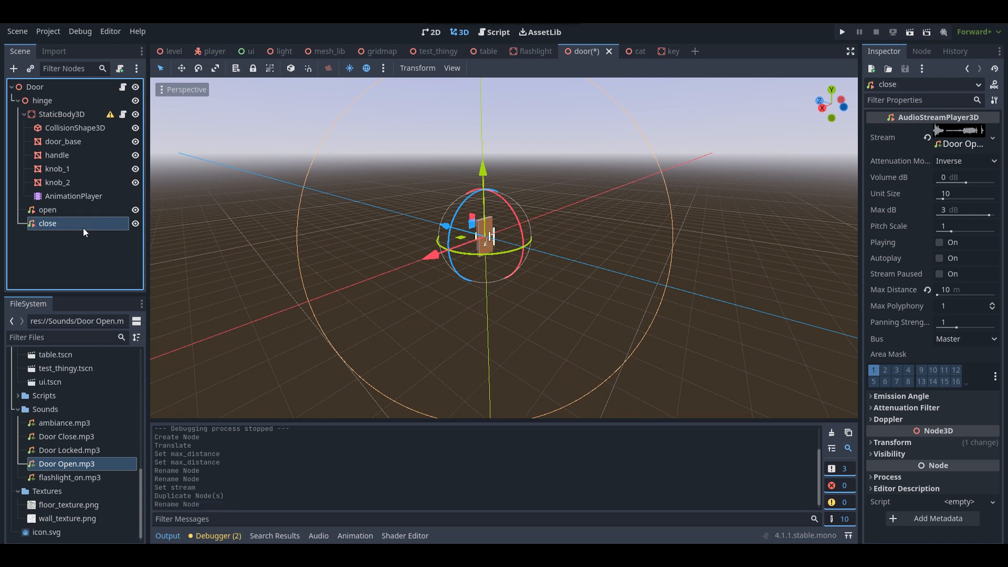
# Load Sounds/Door Close.mp3 as the stream of the close audio player.
pyautogui.click(993, 138)
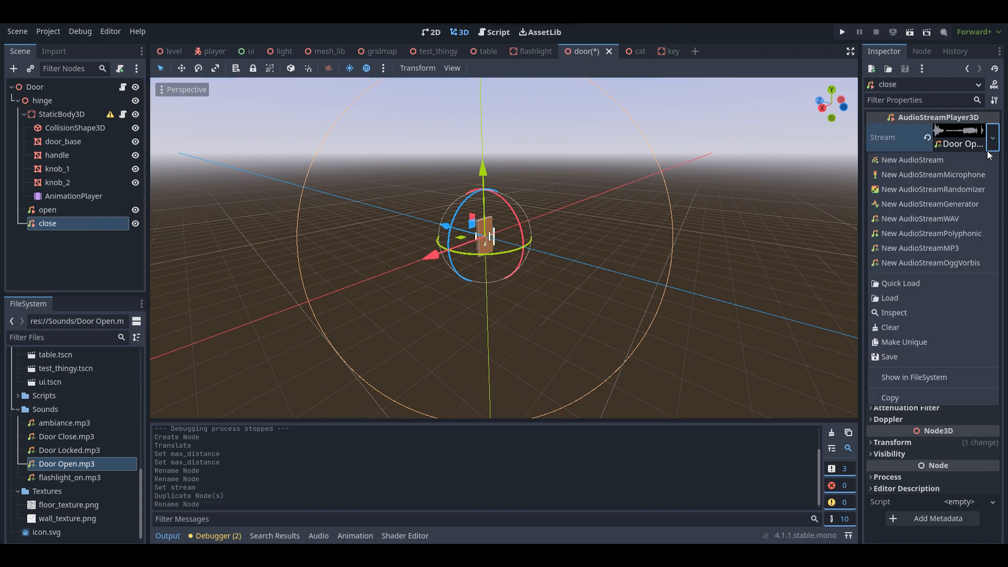
pyautogui.click(887, 282)
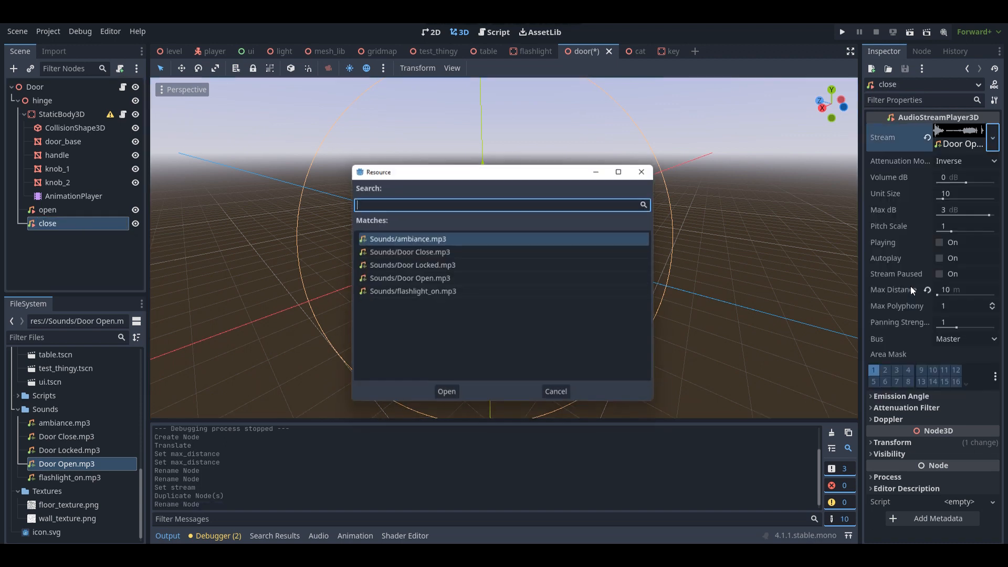
pyautogui.doubleClick(426, 253)
pyautogui.press('w')
pyautogui.press('d')
pyautogui.moveTo(587, 271); pyautogui.dragTo(518, 260, button='right')
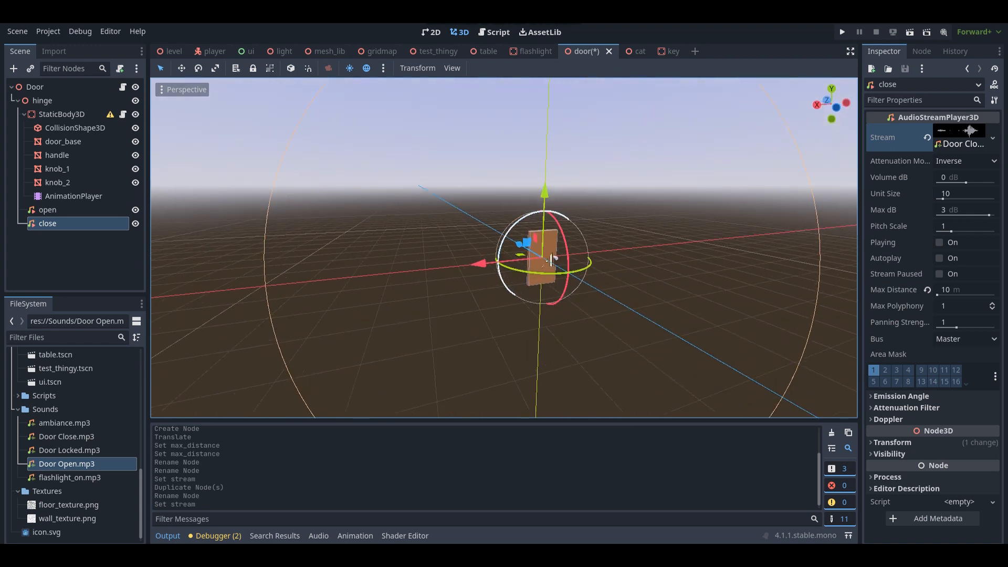
# Duplicate the close audio player and rename the copy to locked.
pyautogui.click(69, 225)
pyautogui.hotkey('ctrl', 'd')
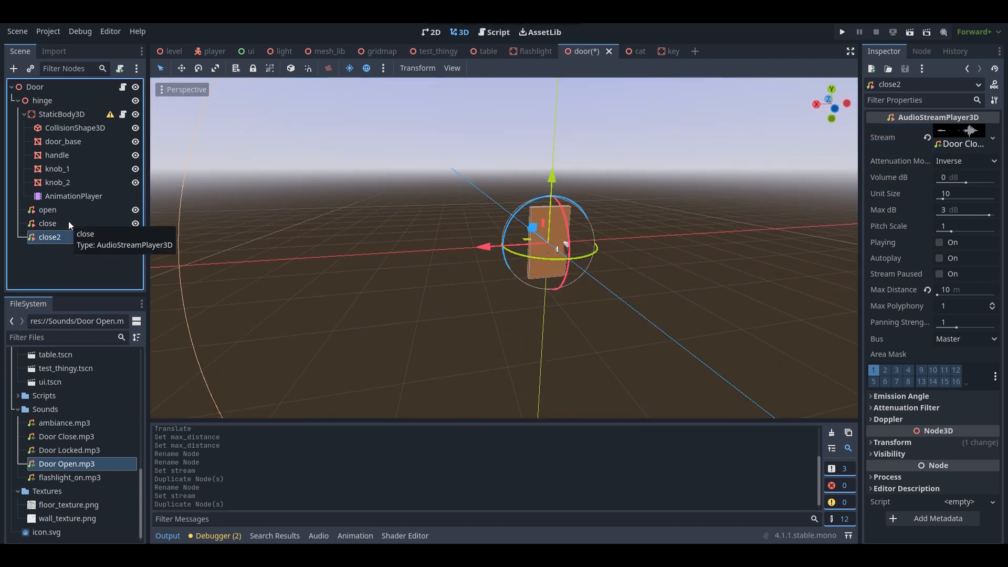
pyautogui.doubleClick(61, 238)
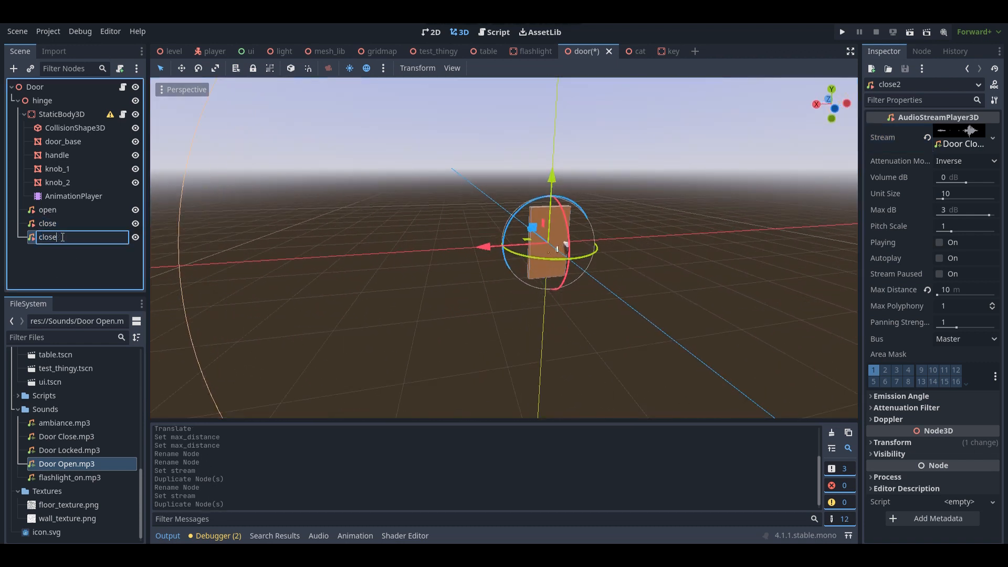
pyautogui.press('BackSpace')
pyautogui.press('BackSpace')
pyautogui.press('BackSpace')
pyautogui.press('BackSpace')
pyautogui.press('BackSpace')
pyautogui.write('locked')
pyautogui.press('Return')
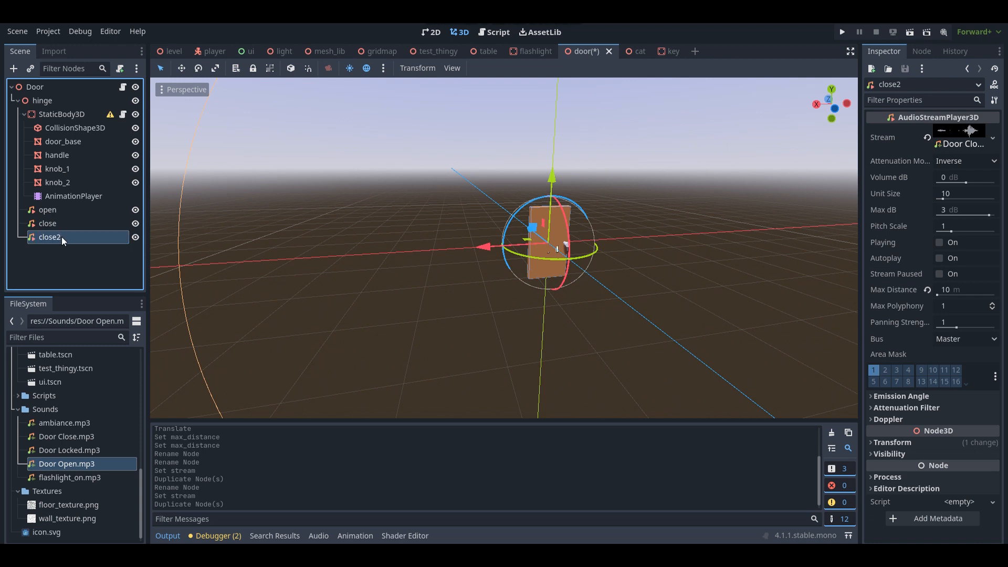
# Load Sounds/Door Locked.mp3 as the locked audio player's stream and save the door scene.
pyautogui.click(992, 137)
pyautogui.click(921, 285)
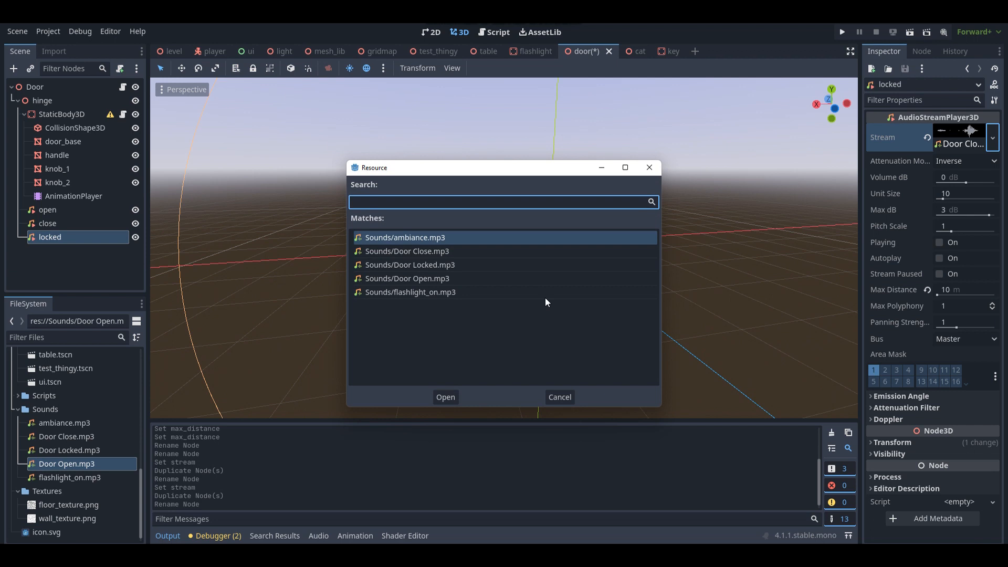
pyautogui.doubleClick(423, 265)
pyautogui.scroll(8, 543, 237)
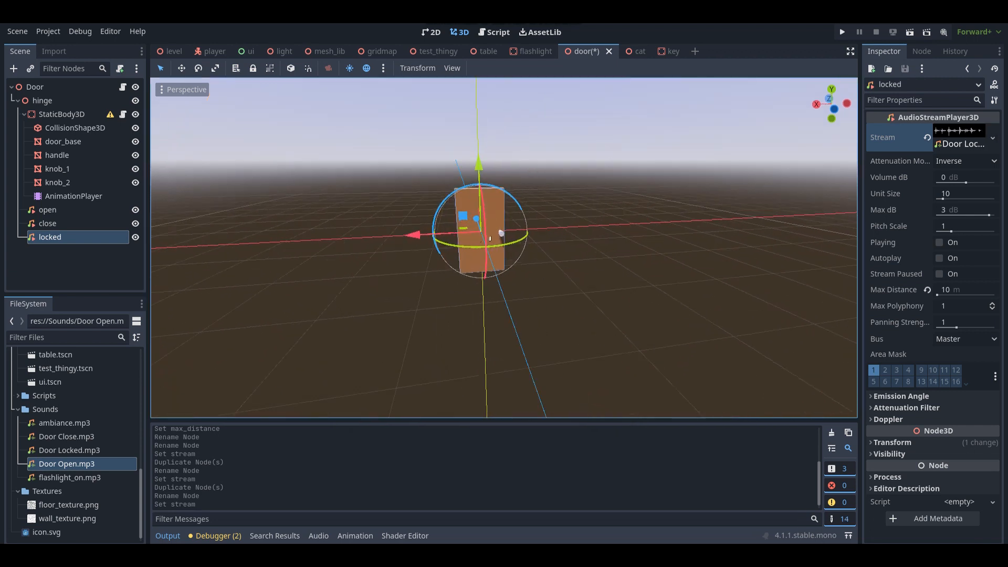
pyautogui.moveTo(545, 236); pyautogui.dragTo(455, 240, button='middle')
pyautogui.hotkey('ctrl', 's')
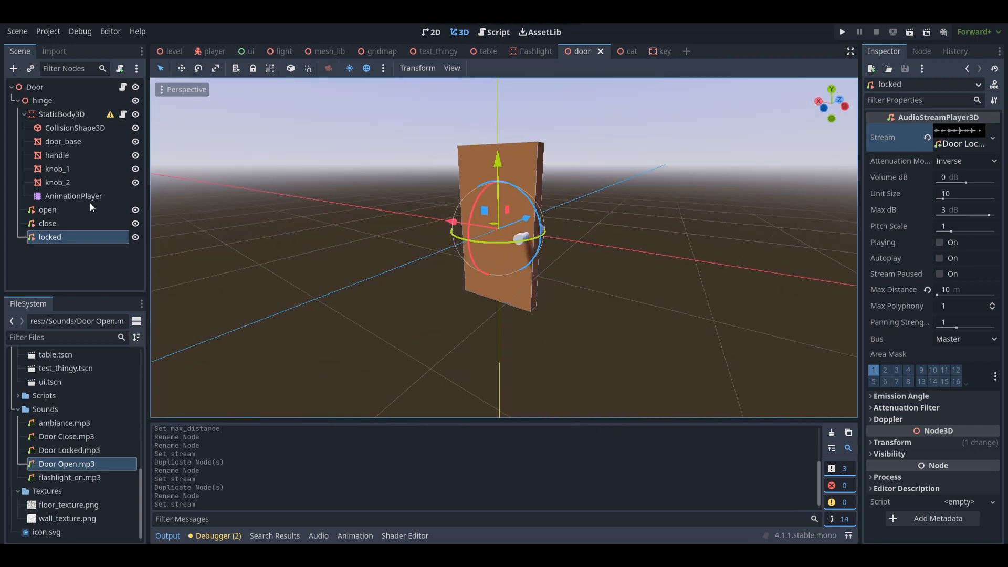
# Open the door.gd script and go to its "if opened == false:" line.
pyautogui.click(43, 224)
pyautogui.click(49, 235)
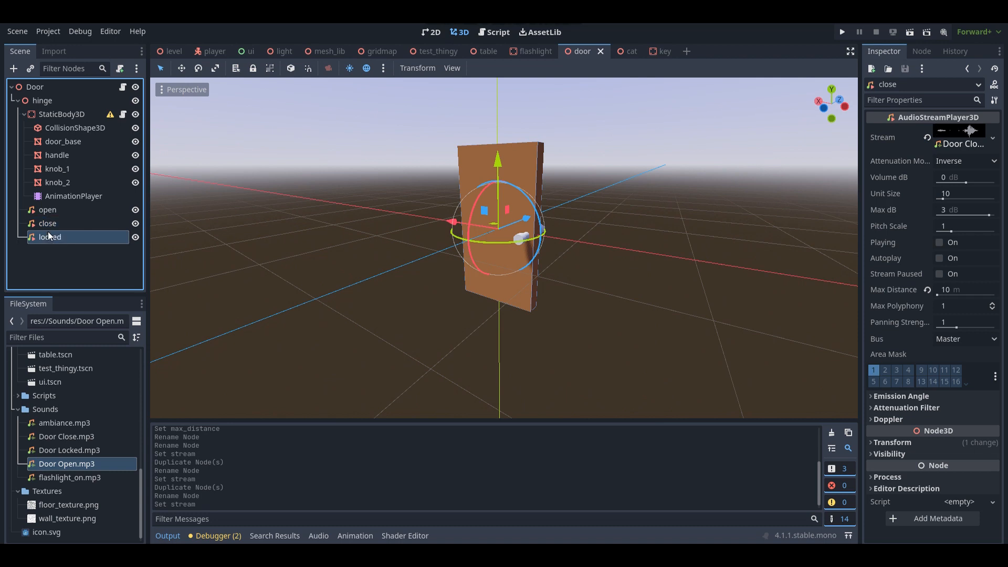
pyautogui.click(496, 33)
pyautogui.click(204, 135)
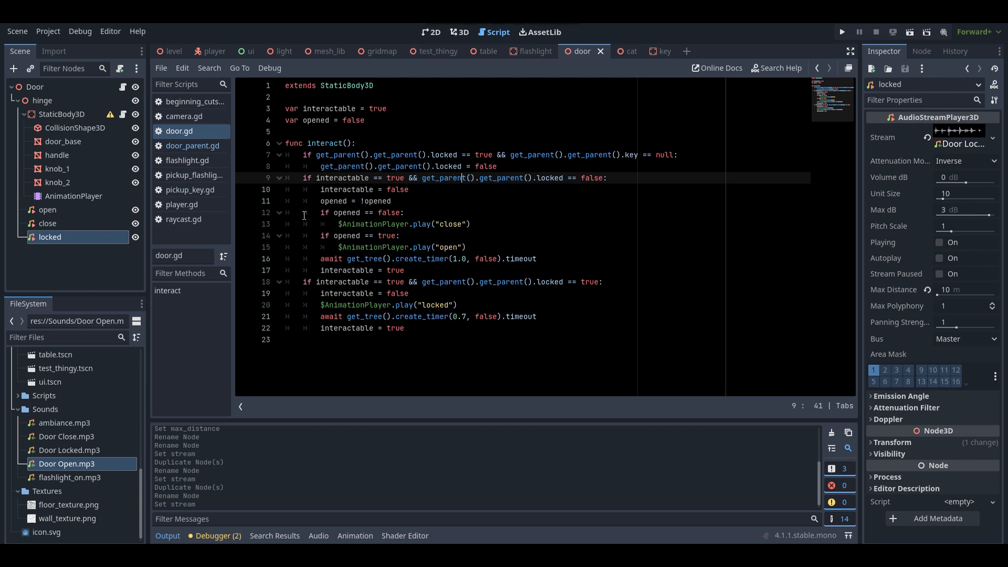
pyautogui.click(434, 212)
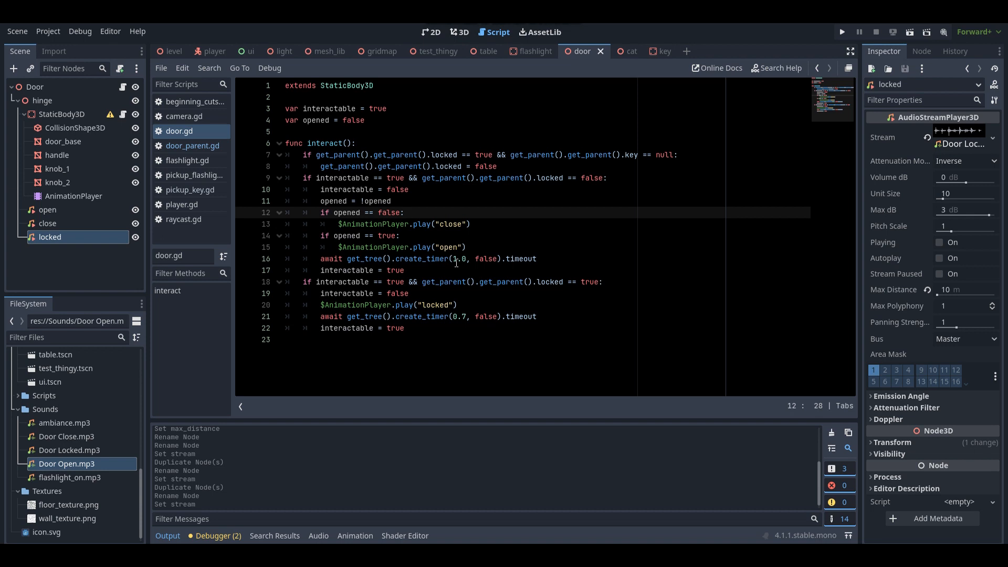
# Reparent the open, close and locked audio players from the hinge to the StaticBody3D that carries the door script.
pyautogui.click(63, 210)
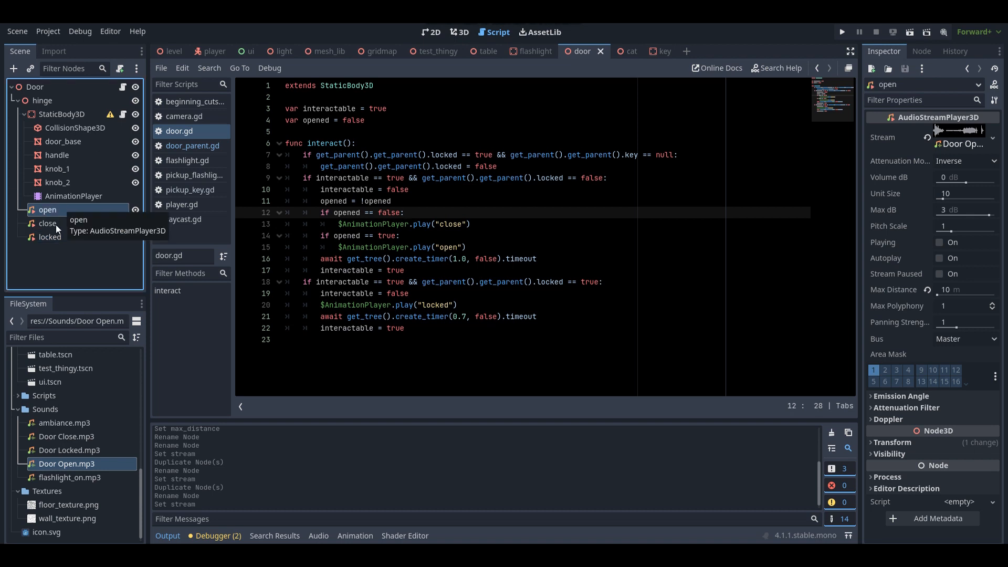
pyautogui.keyDown('shift'); pyautogui.click(56, 238); pyautogui.keyUp('shift')
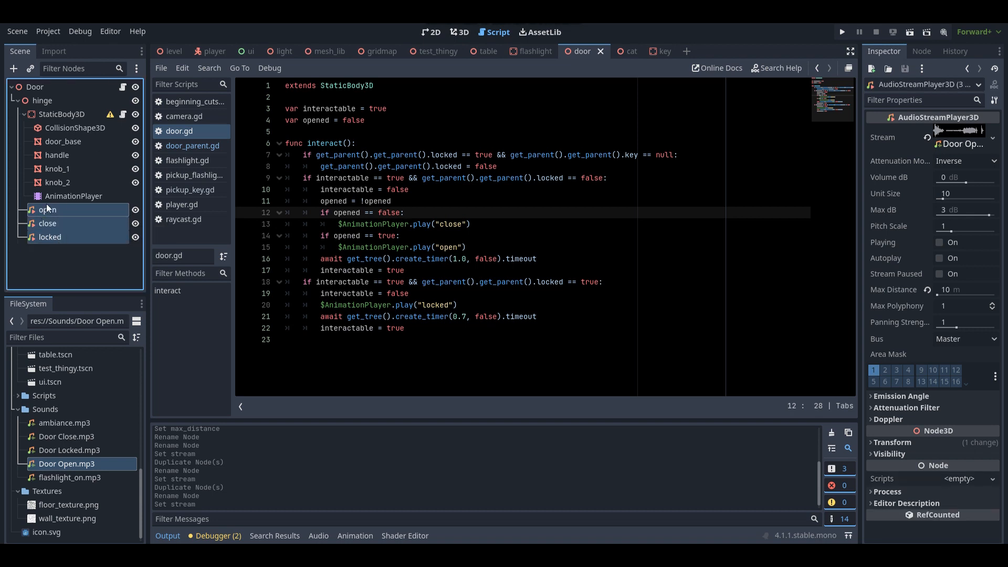
pyautogui.moveTo(48, 212); pyautogui.dragTo(55, 124)
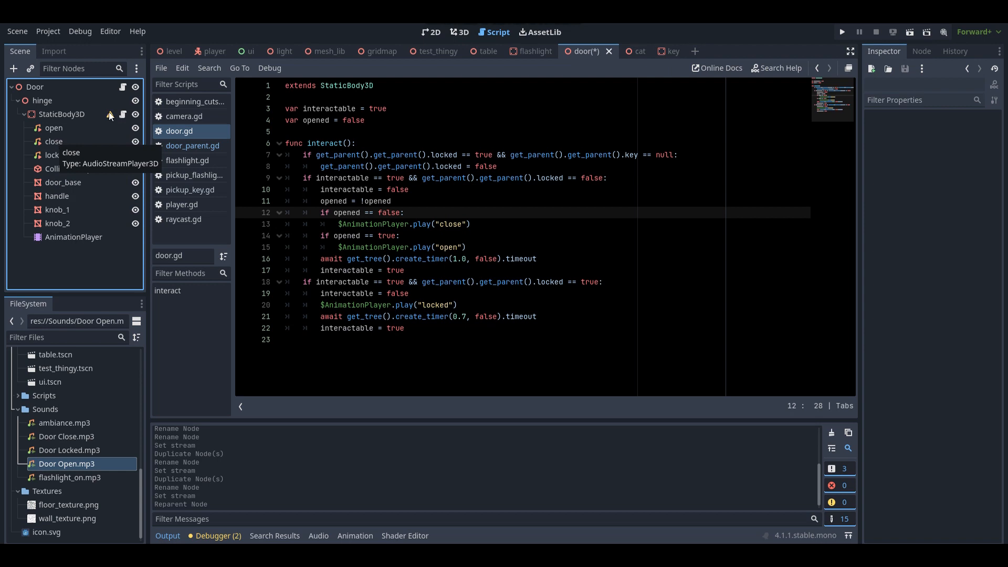
pyautogui.click(68, 114)
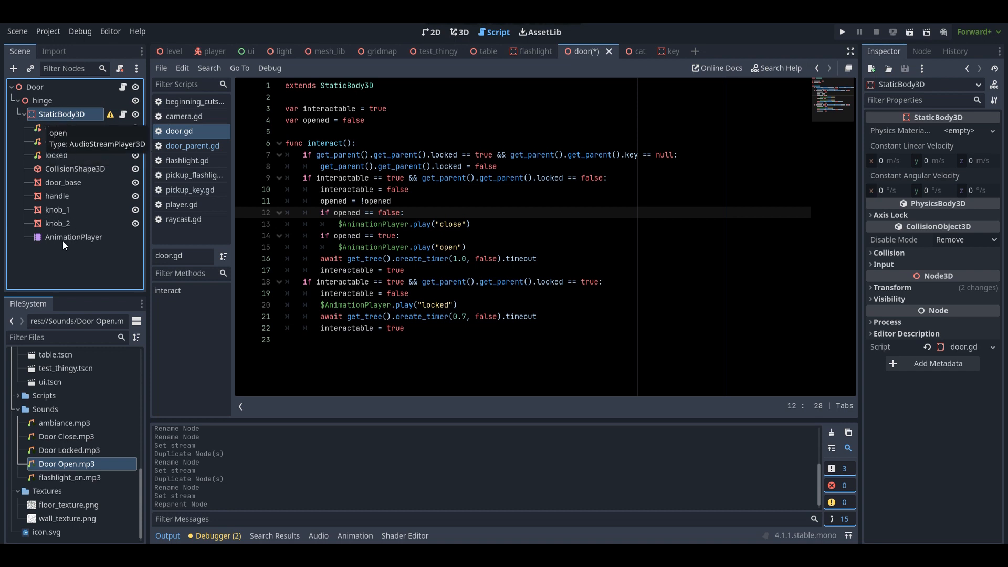
pyautogui.click(45, 131)
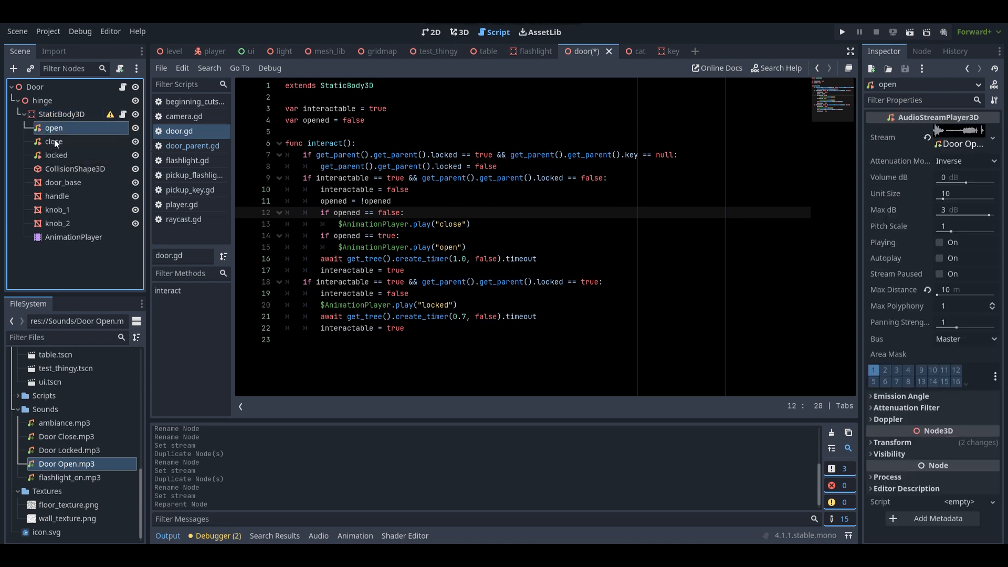
pyautogui.click(55, 142)
pyautogui.click(51, 160)
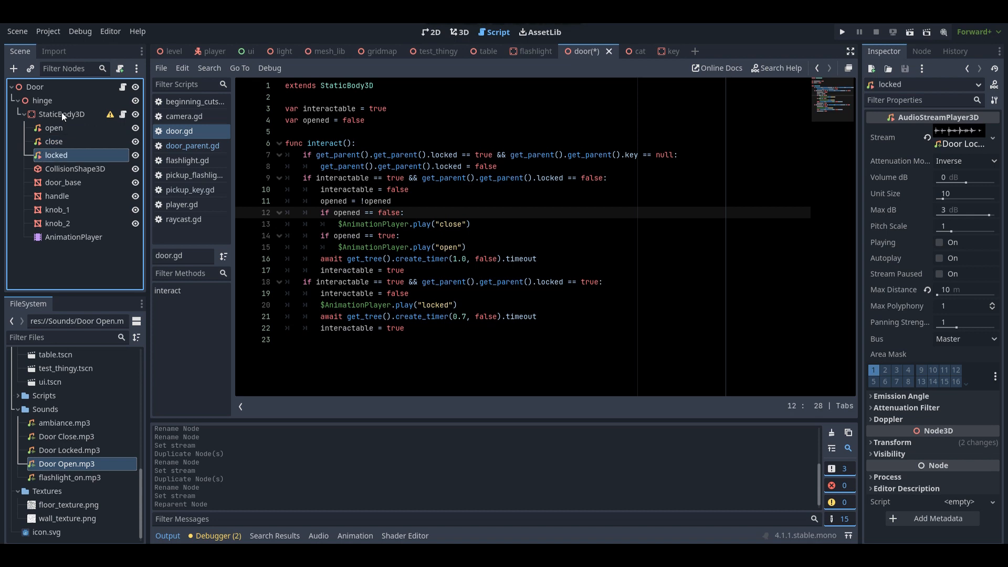
pyautogui.click(40, 116)
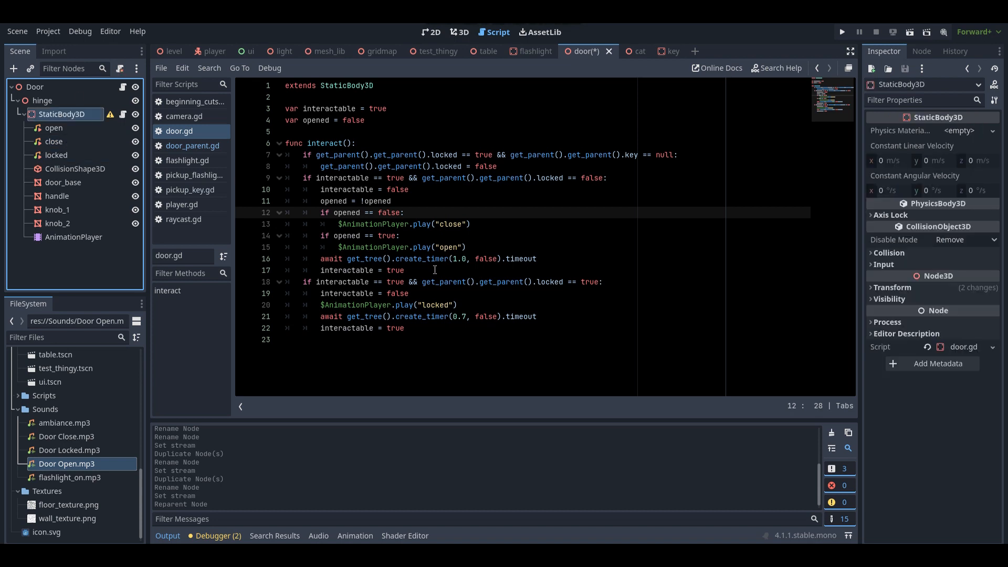
# Add $close.play() before the close animation in the "if opened == false" branch of interact().
pyautogui.click(423, 212)
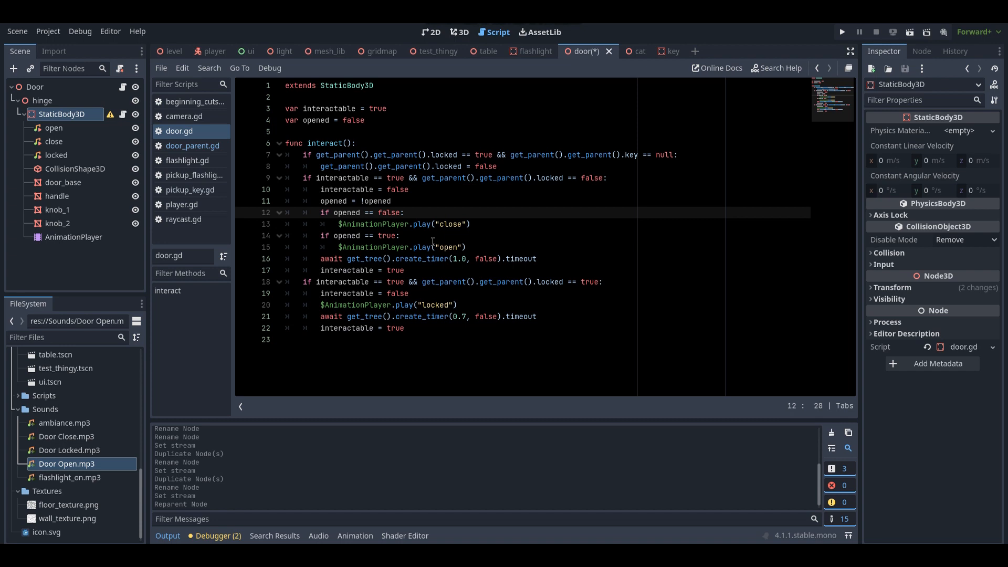
pyautogui.press('Return')
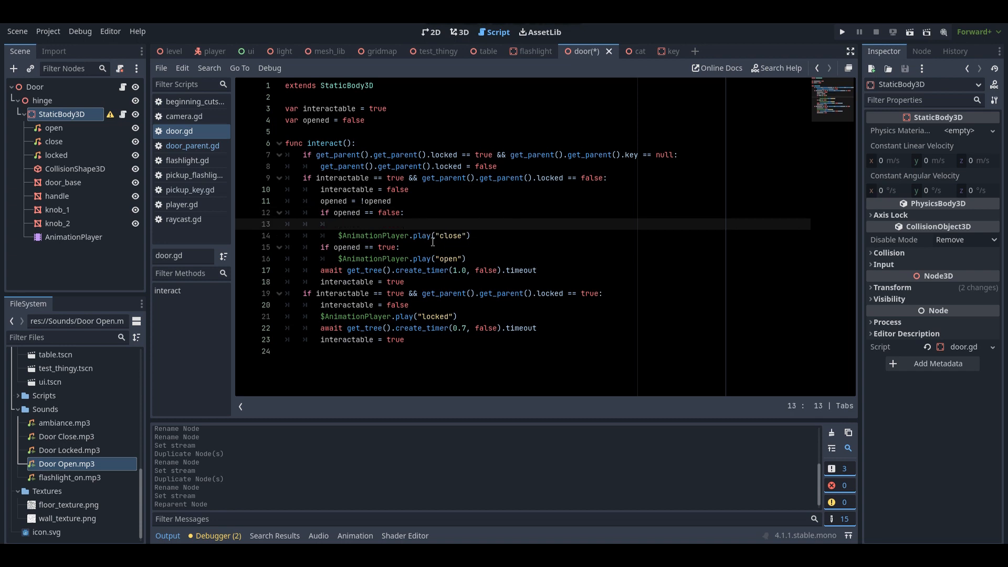
pyautogui.write('$close')
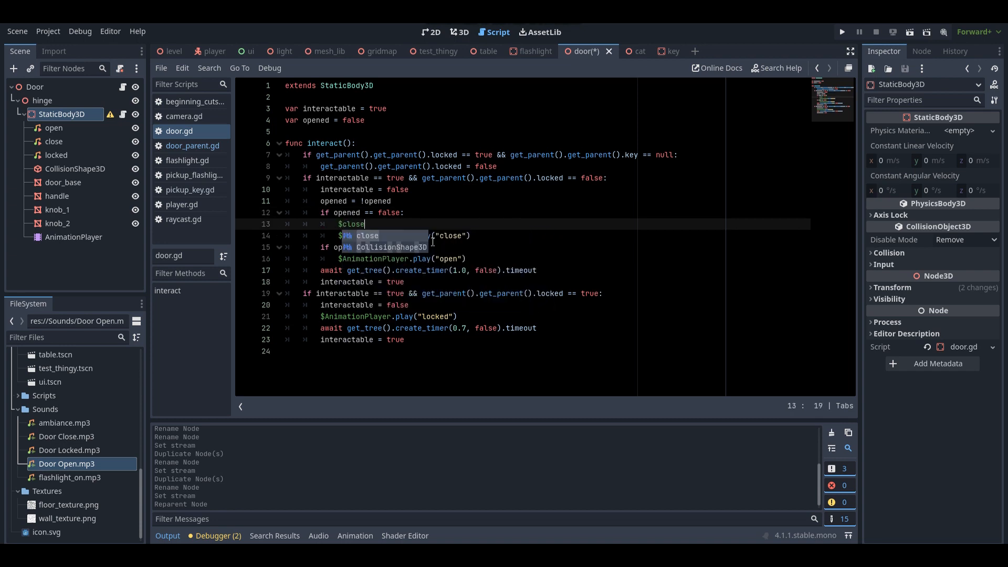
pyautogui.write('.play()')
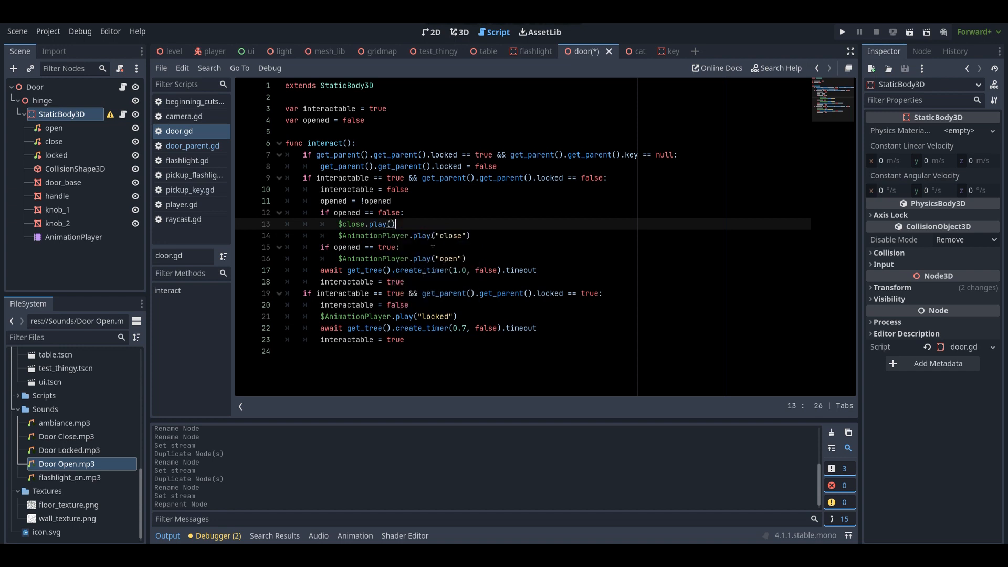
# Copy the close sound call into the "if opened == true" branch and change it to $open.play().
pyautogui.moveTo(410, 224); pyautogui.dragTo(338, 224)
pyautogui.hotkey('ctrl', 'c')
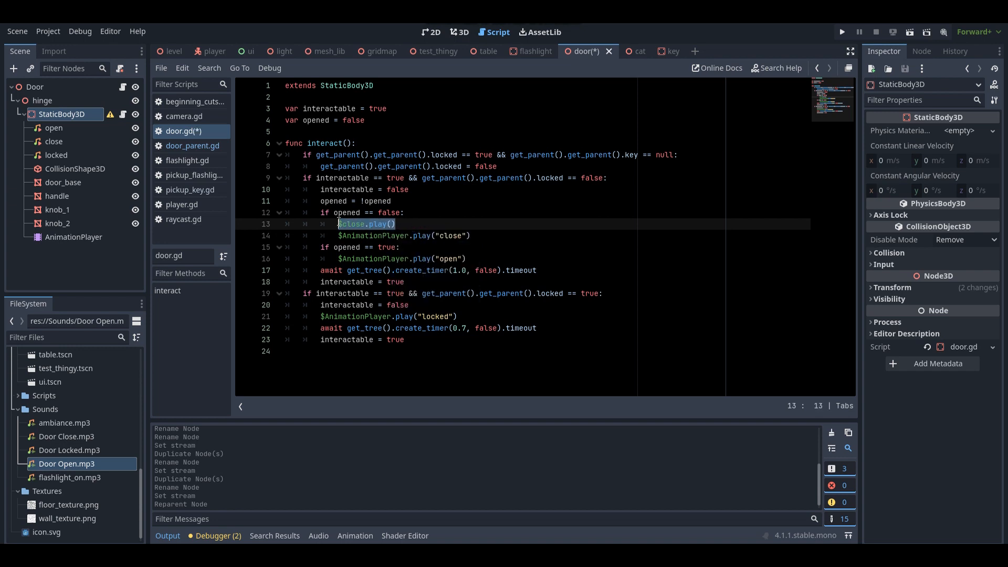
pyautogui.click(417, 247)
pyautogui.press('Return')
pyautogui.hotkey('ctrl', 'v')
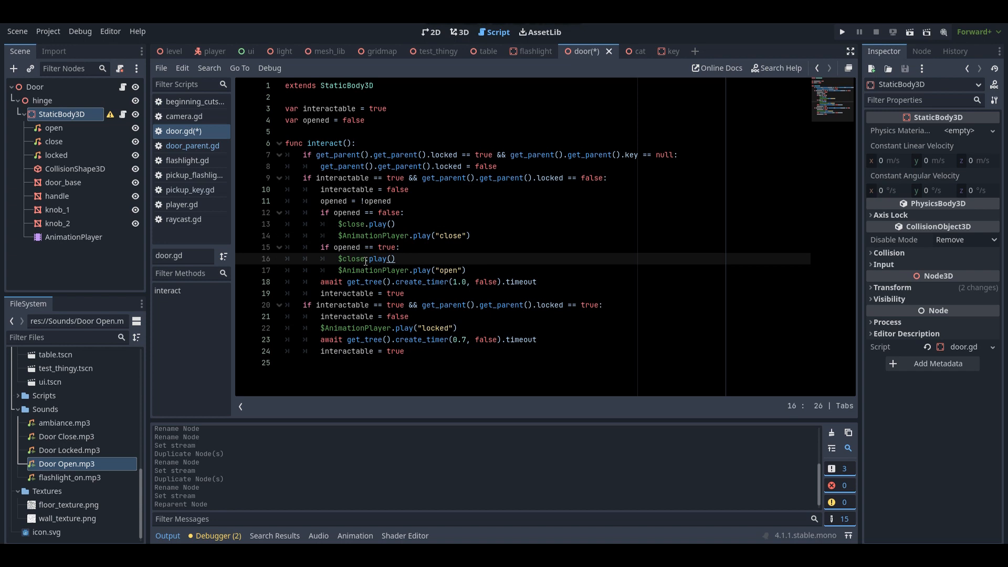
pyautogui.moveTo(365, 261); pyautogui.dragTo(343, 259)
pyautogui.click(345, 261)
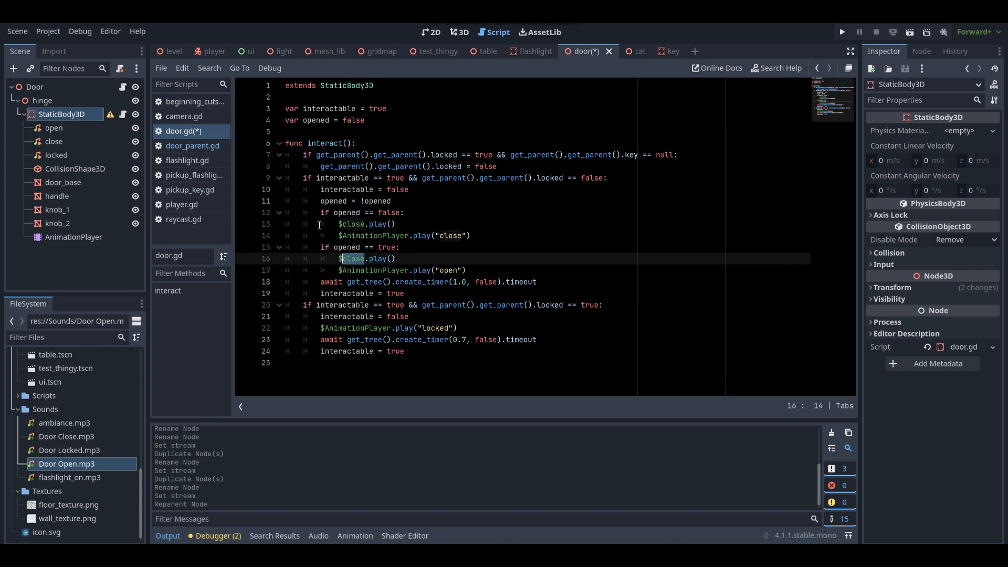
pyautogui.write('open')
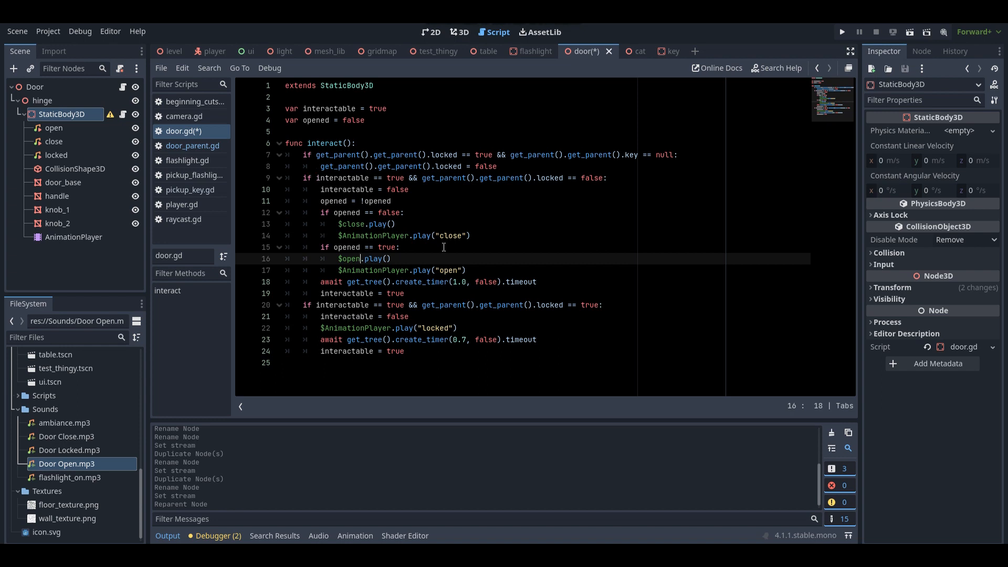
# Add $locked.play() as the first line of the interactable branch that runs when the door is locked.
pyautogui.click(605, 309)
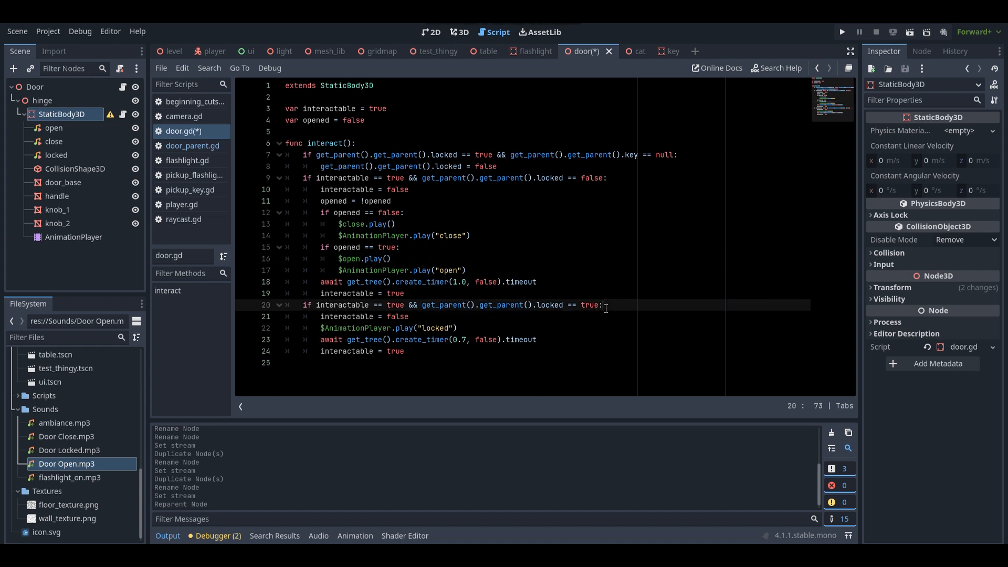
pyautogui.press('Return')
pyautogui.hotkey('ctrl', 'v')
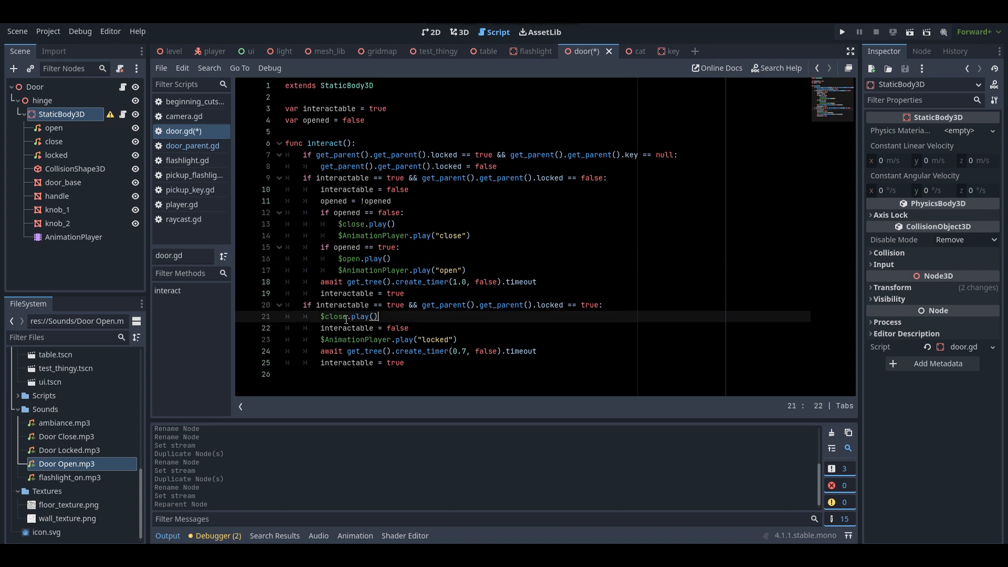
pyautogui.moveTo(346, 317); pyautogui.dragTo(325, 317)
pyautogui.write('locked')
# Add $locked.play() at the start of the unlock branch where key == null, and save the script and scene.
pyautogui.click(688, 156)
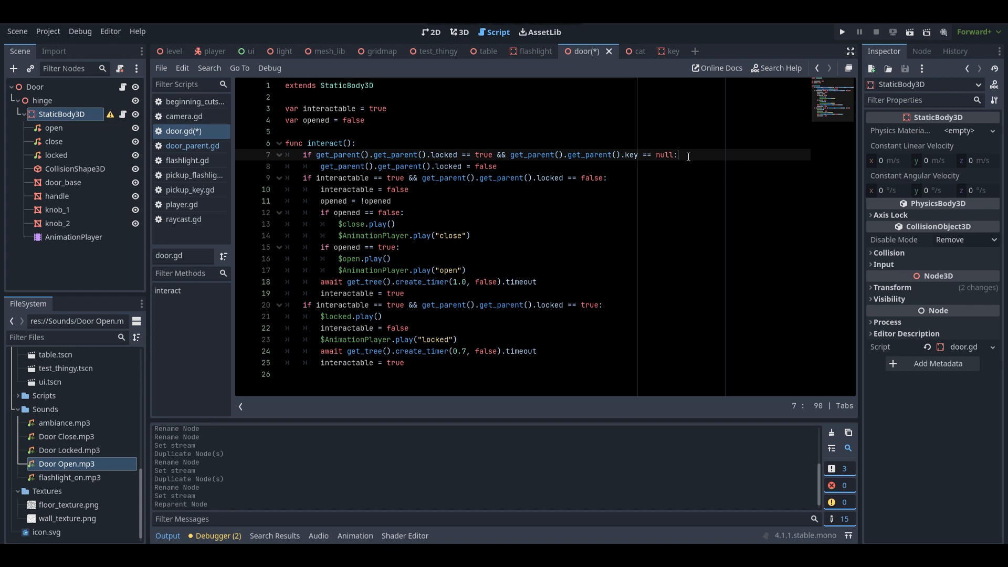
pyautogui.press('Return')
pyautogui.hotkey('ctrl', 'v')
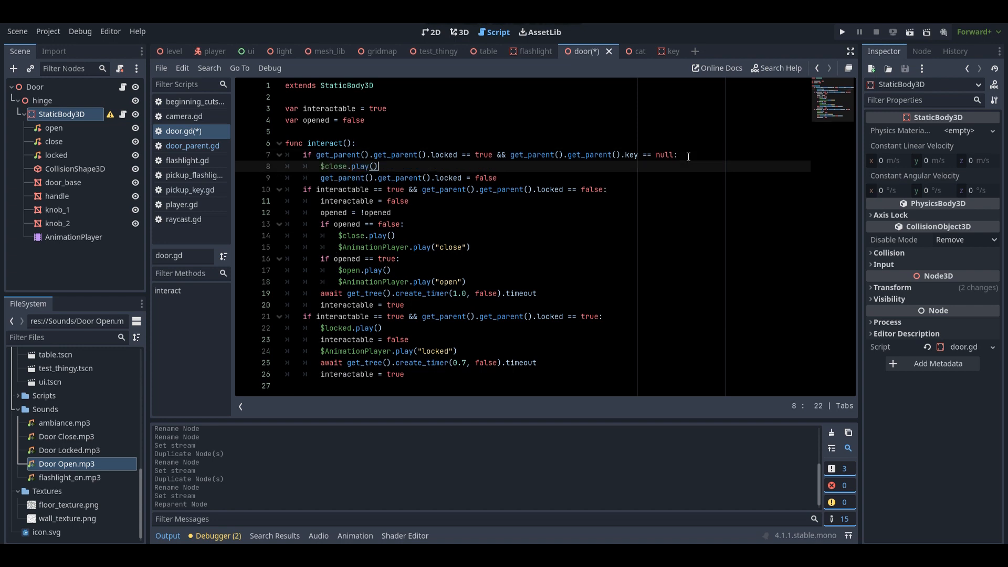
pyautogui.moveTo(351, 166); pyautogui.dragTo(327, 168)
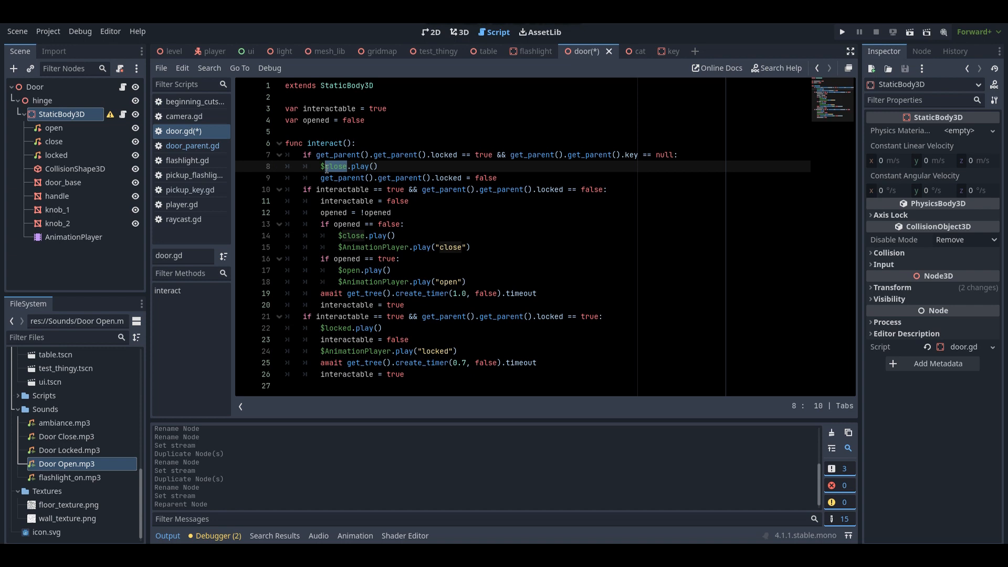
pyautogui.write('locked')
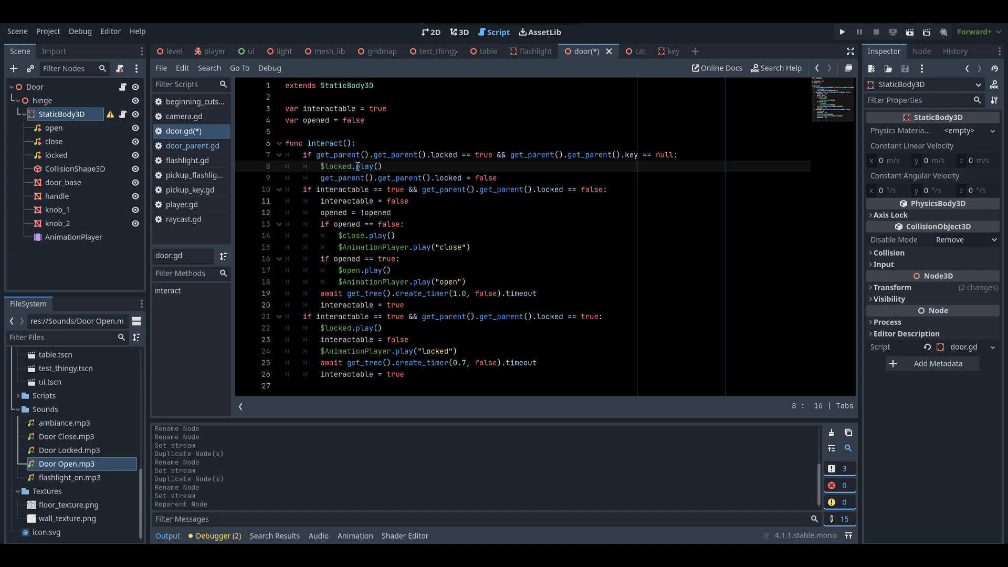
pyautogui.hotkey('ctrl', 's')
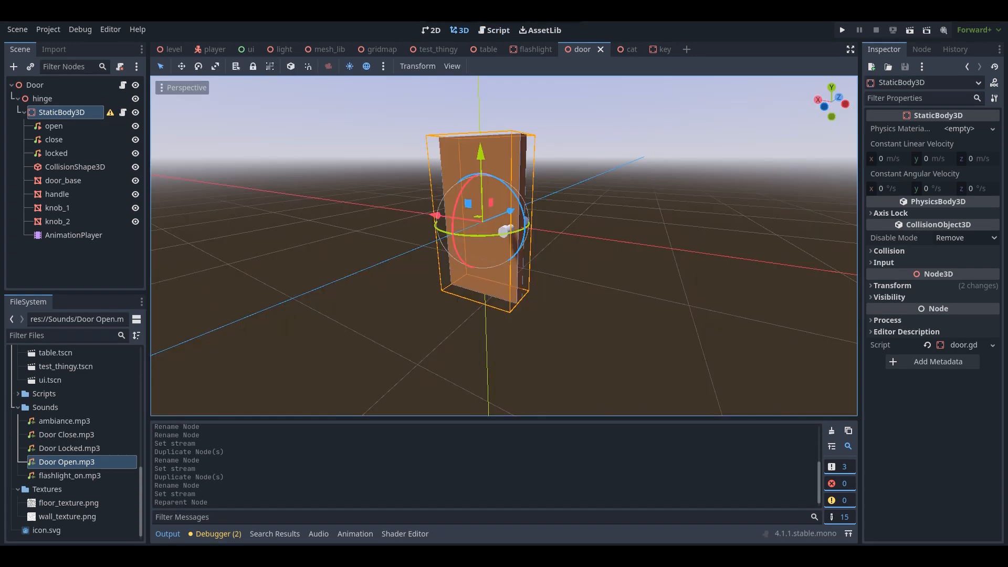
pyautogui.moveTo(504, 246)
pyautogui.mouseDown(button='right')
pyautogui.moveTo(517, 241)
pyautogui.moveTo(467, 241)
pyautogui.moveTo(517, 236)
pyautogui.mouseUp(button='right')
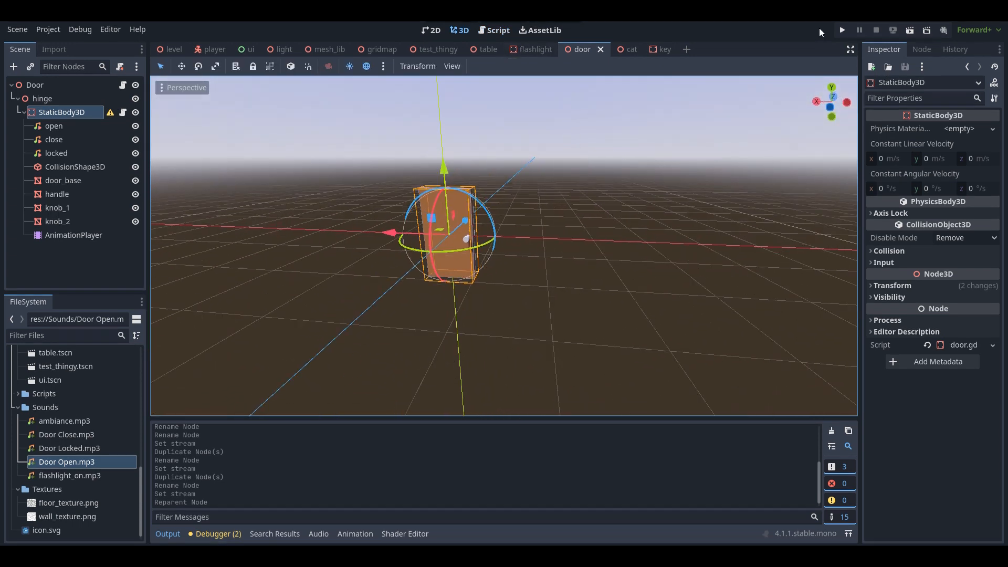
# Run the game and try the locked door without the key to test its locked sound.
pyautogui.press('F5')
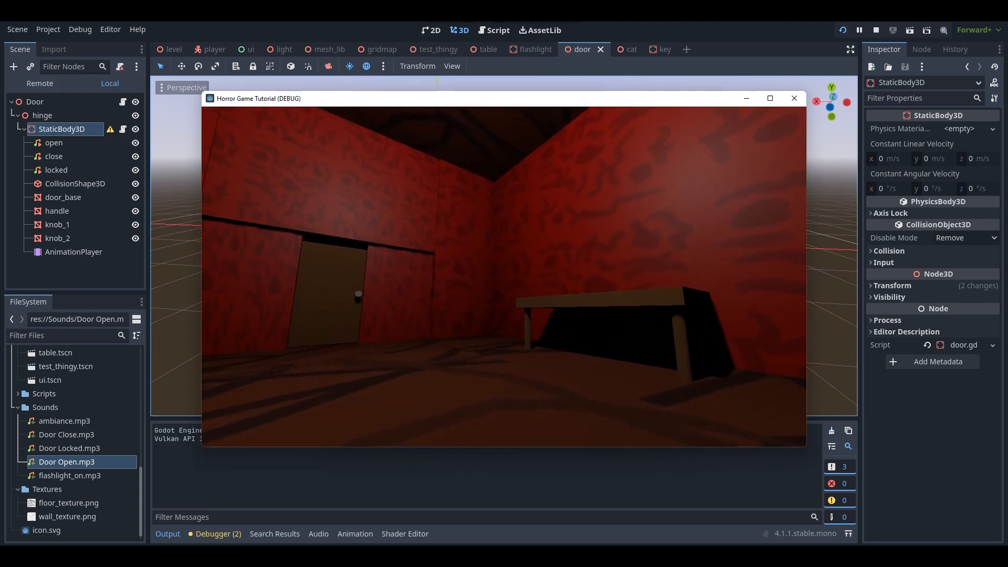
pyautogui.press('XF86AudioRaiseVolume')
pyautogui.press('w')
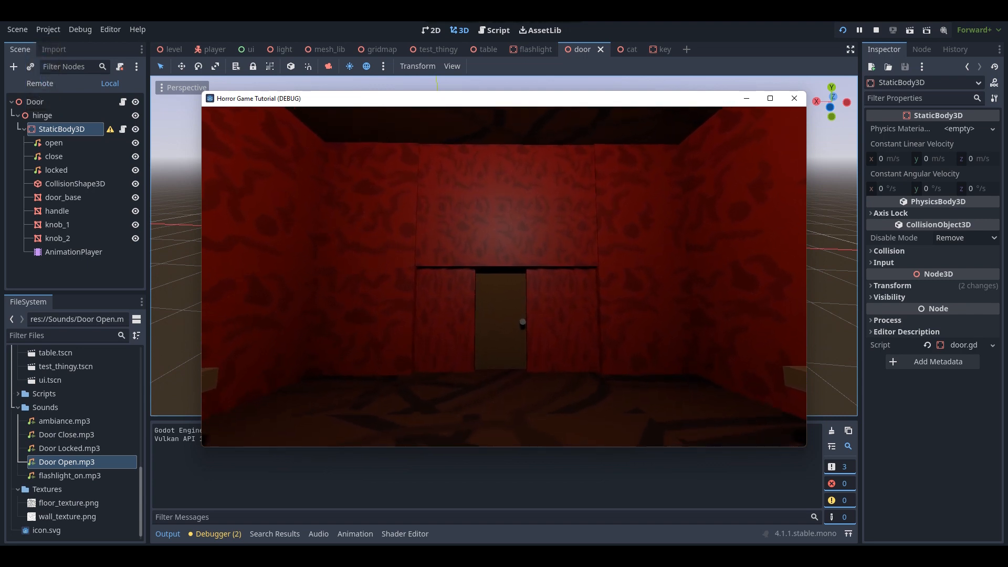
pyautogui.press('w')
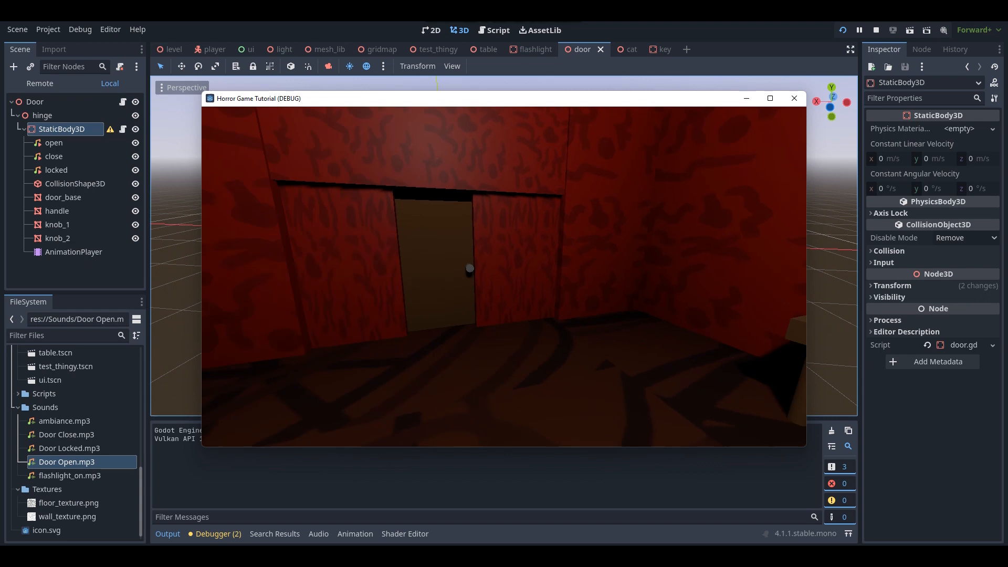
pyautogui.press('w')
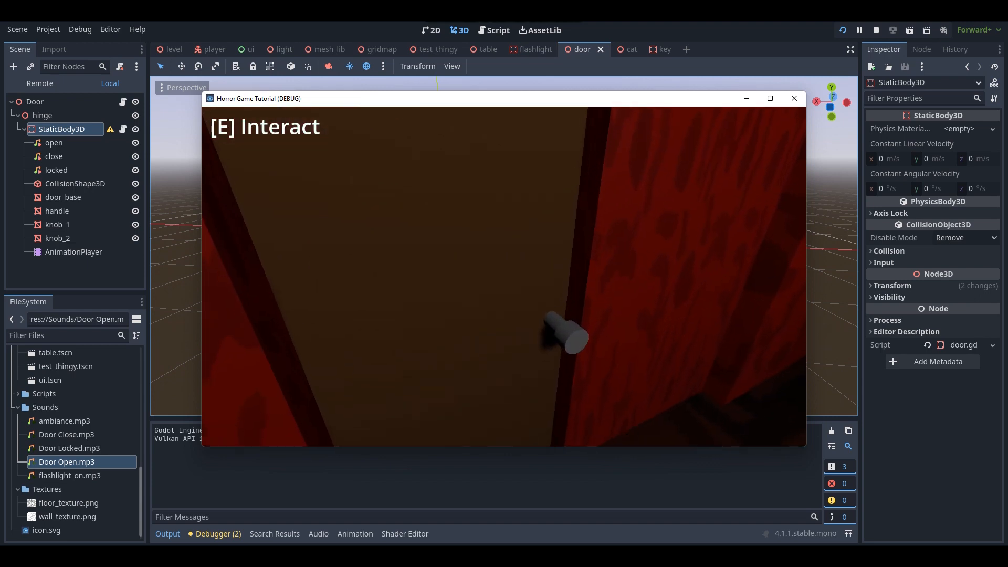
pyautogui.press('w')
pyautogui.press('e')
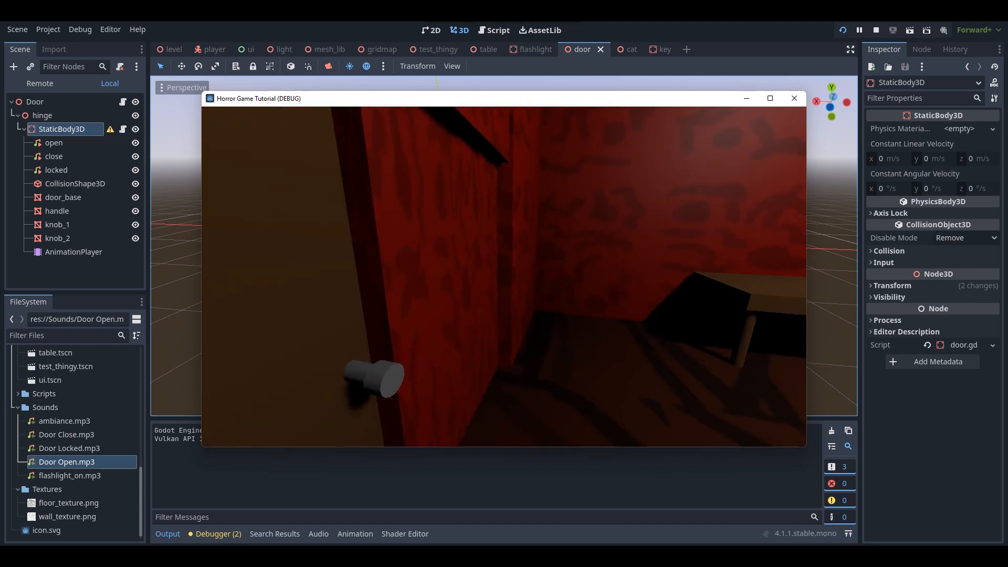
pyautogui.press('e')
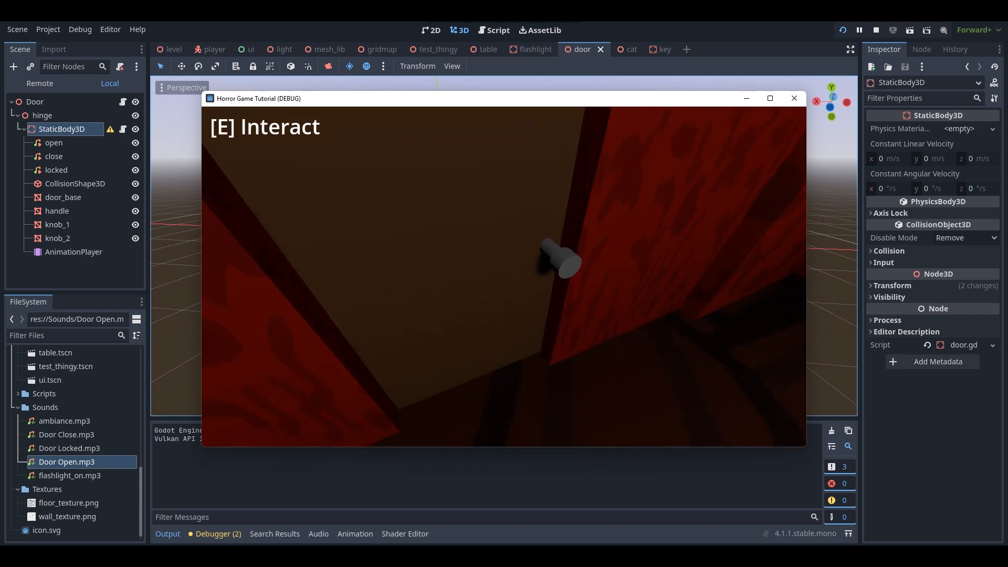
# Pick up the key from the table in the running game and return to the locked door.
pyautogui.press('s')
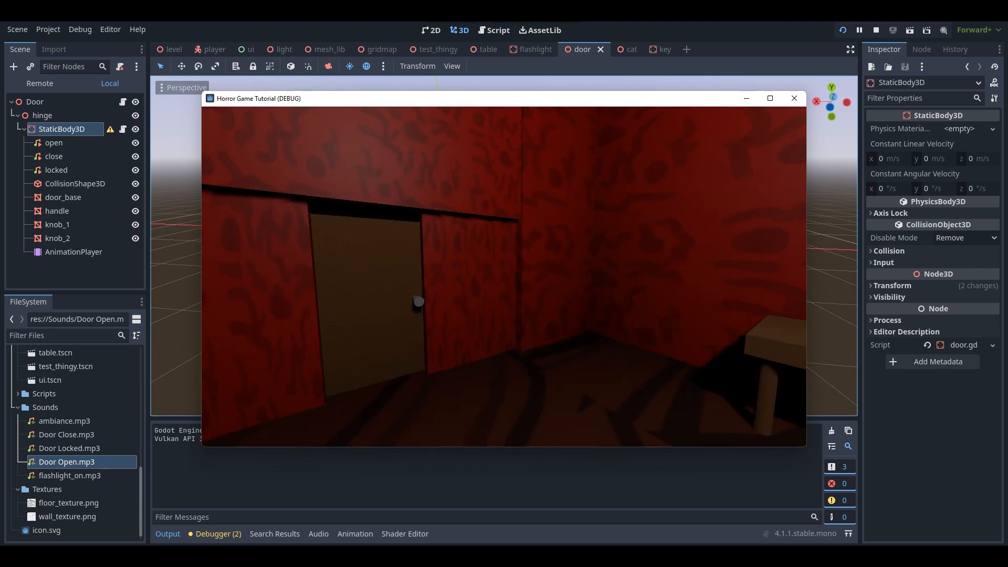
pyautogui.press('w')
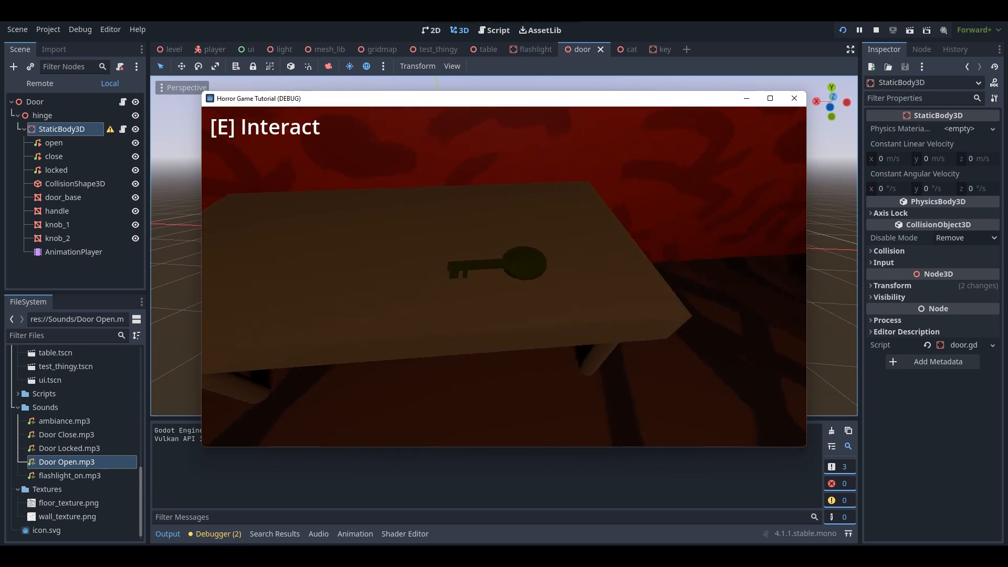
pyautogui.press('e')
pyautogui.press('s')
pyautogui.press('w')
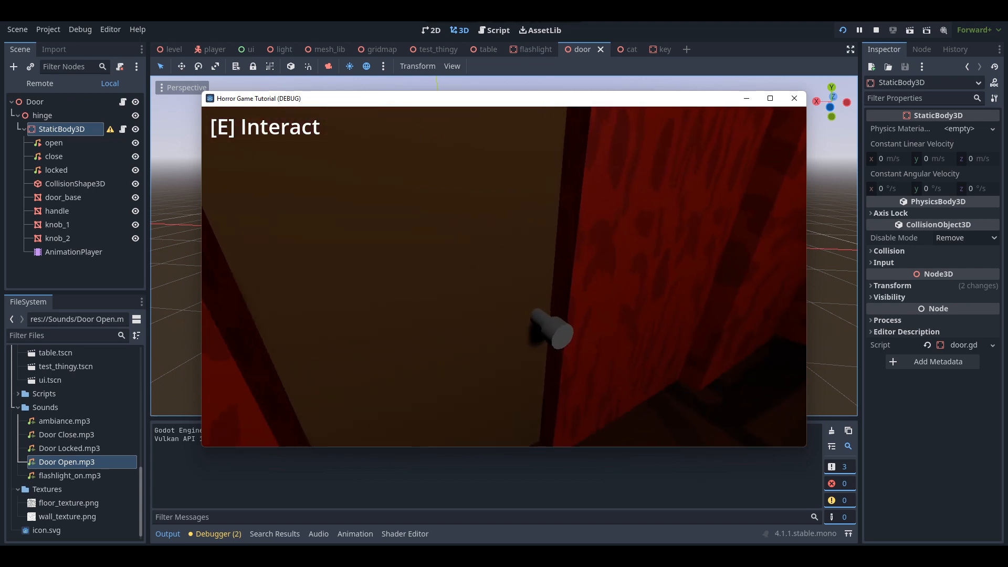
# Unlock the door with the collected key and open and close it repeatedly to test its sounds.
pyautogui.press('e')
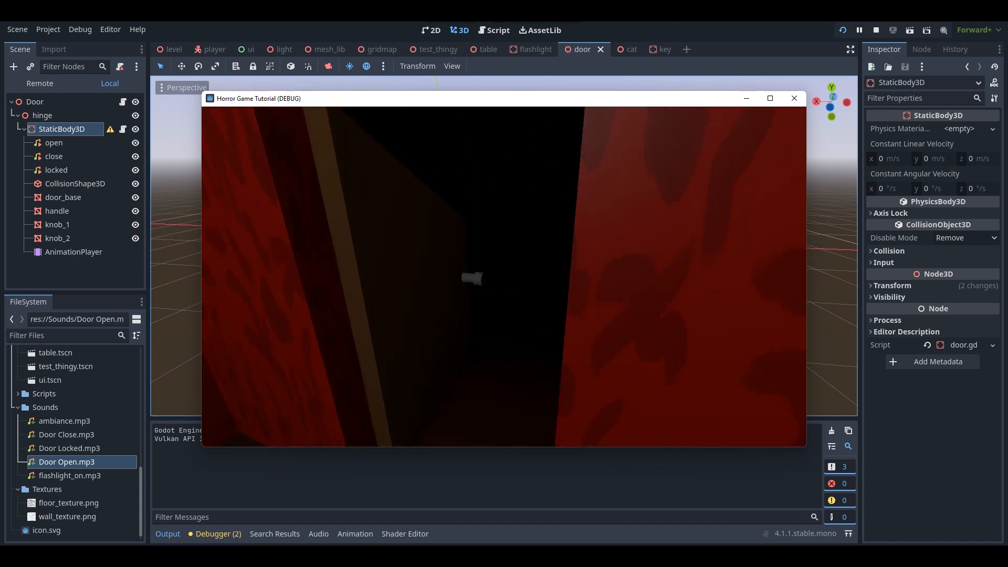
pyautogui.press('e')
pyautogui.press('a')
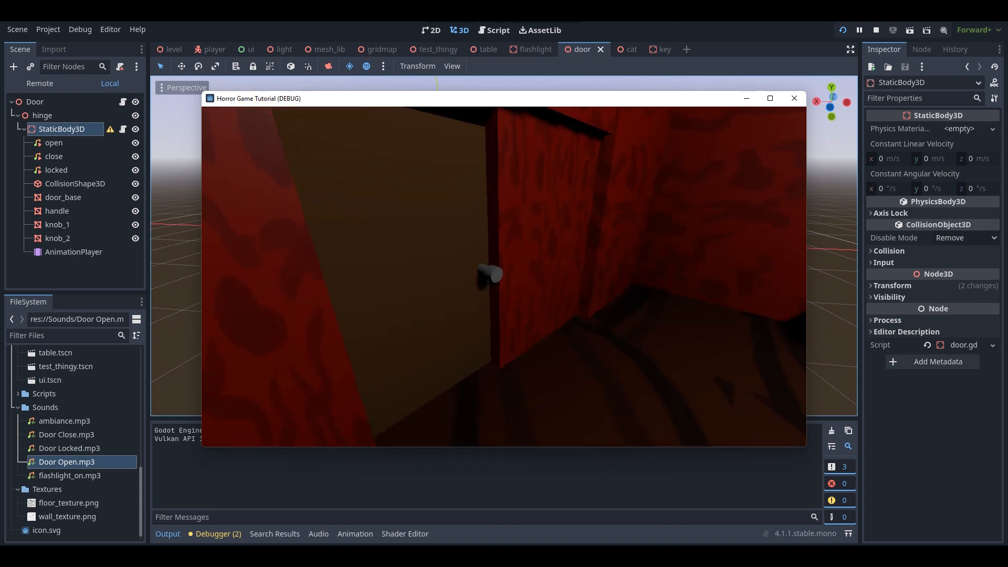
pyautogui.press('w')
pyautogui.press('e')
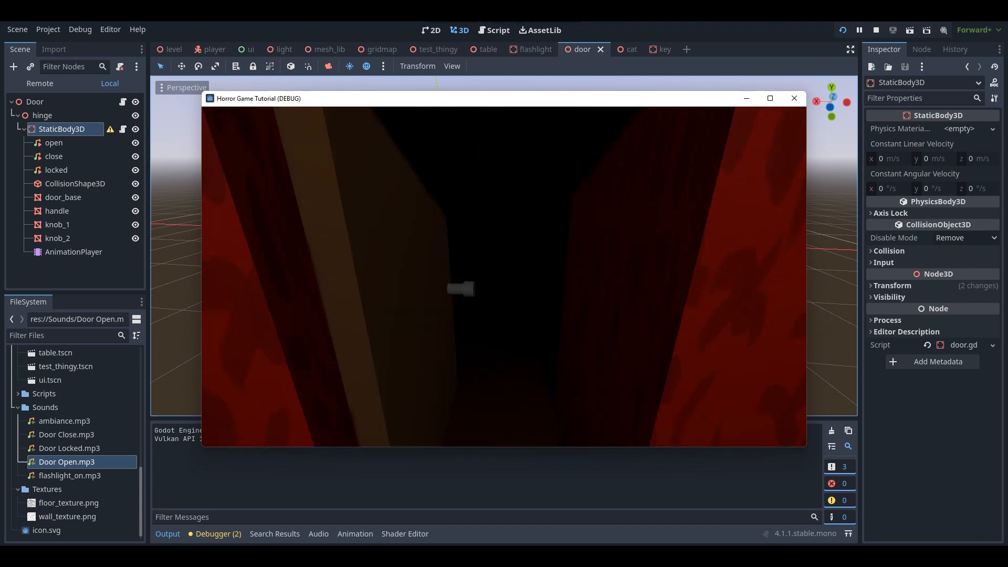
pyautogui.press('e')
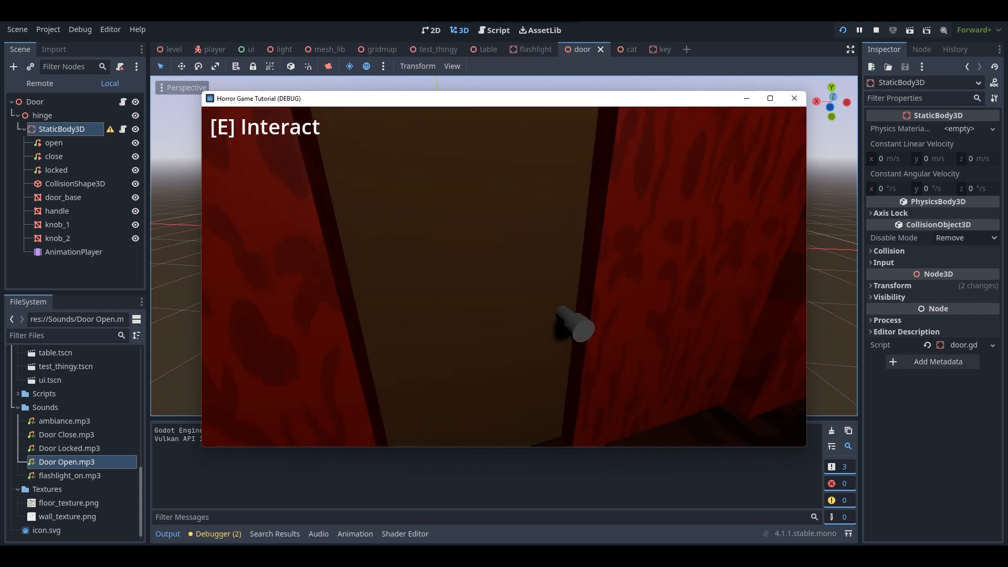
pyautogui.press('e')
# Take the flashlight in the running game, open and close the door by its light, and return to the lit room.
pyautogui.press('w')
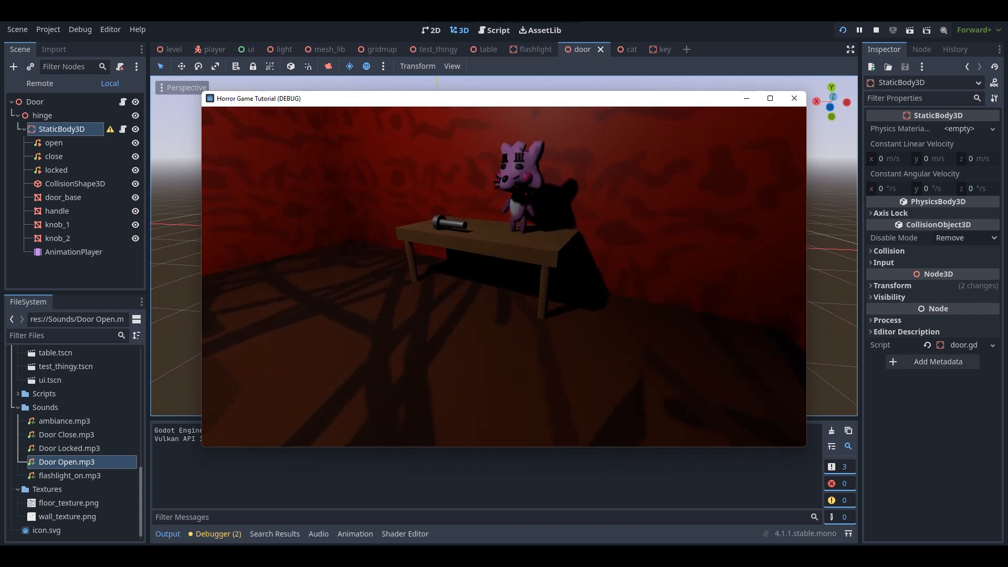
pyautogui.press('w')
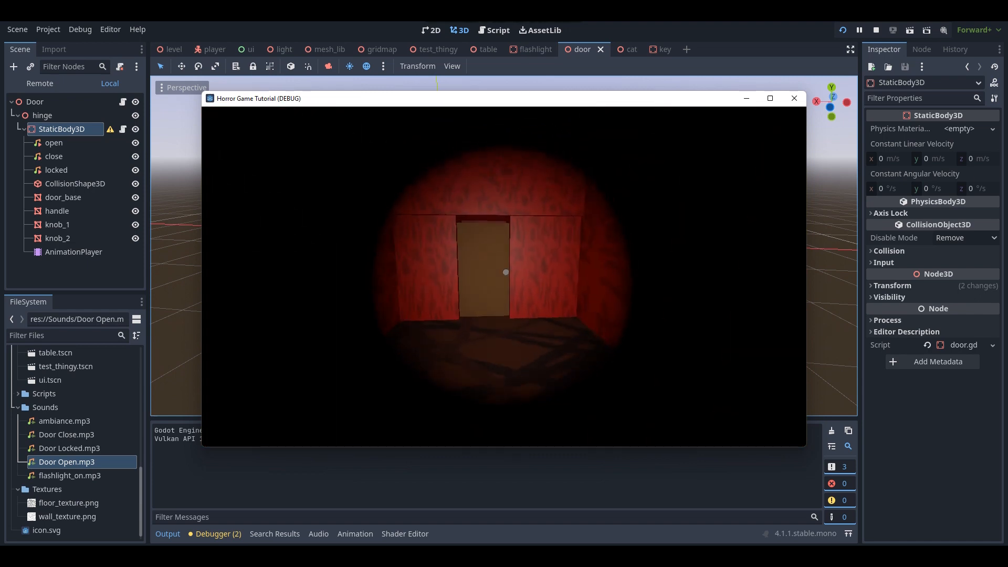
pyautogui.press('e')
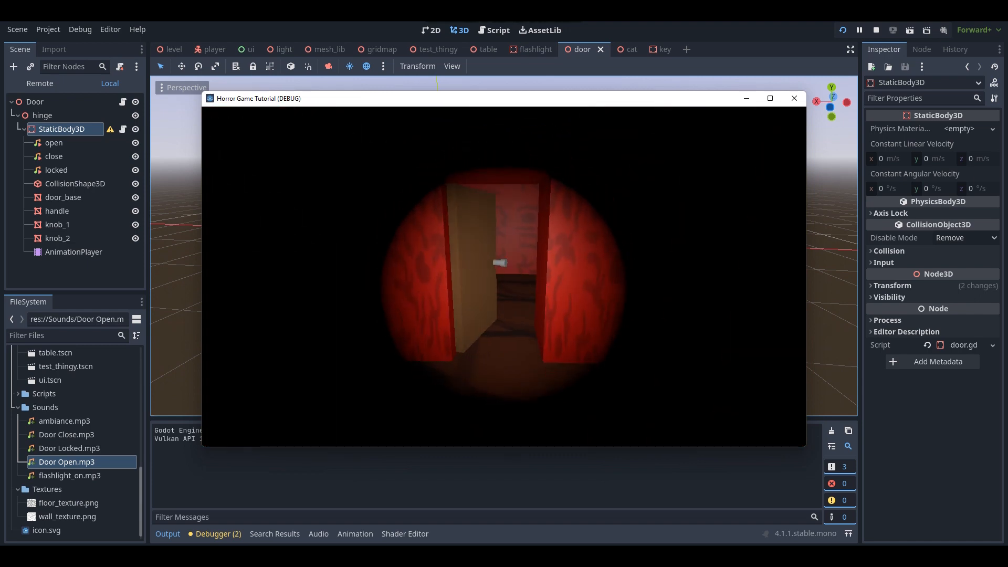
pyautogui.press('e')
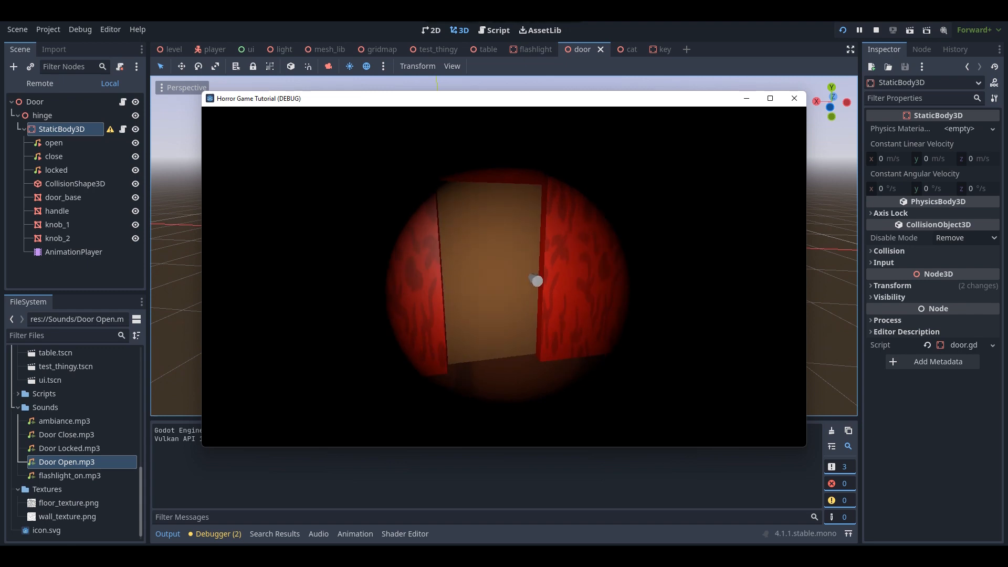
pyautogui.press('w')
pyautogui.press('e')
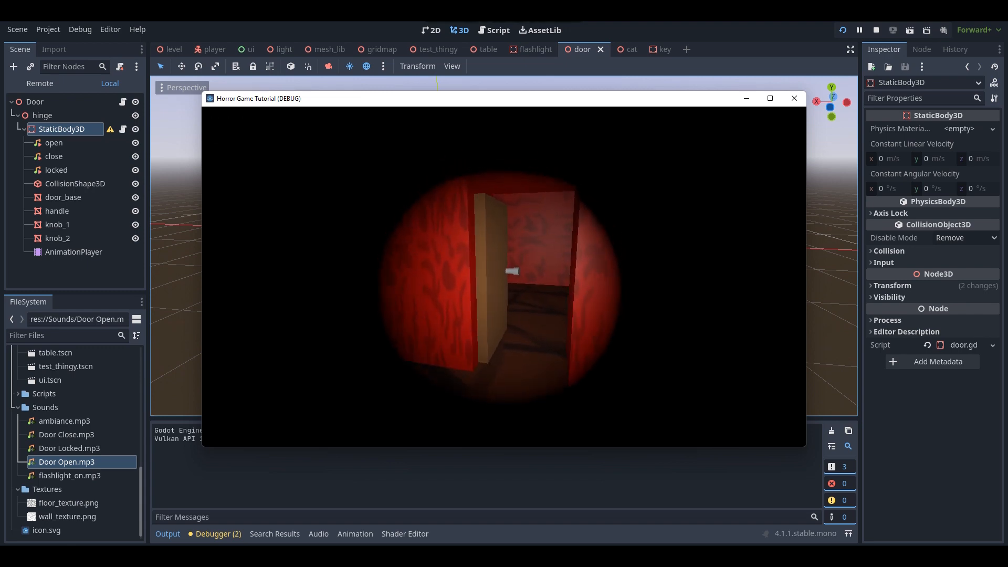
pyautogui.press('e')
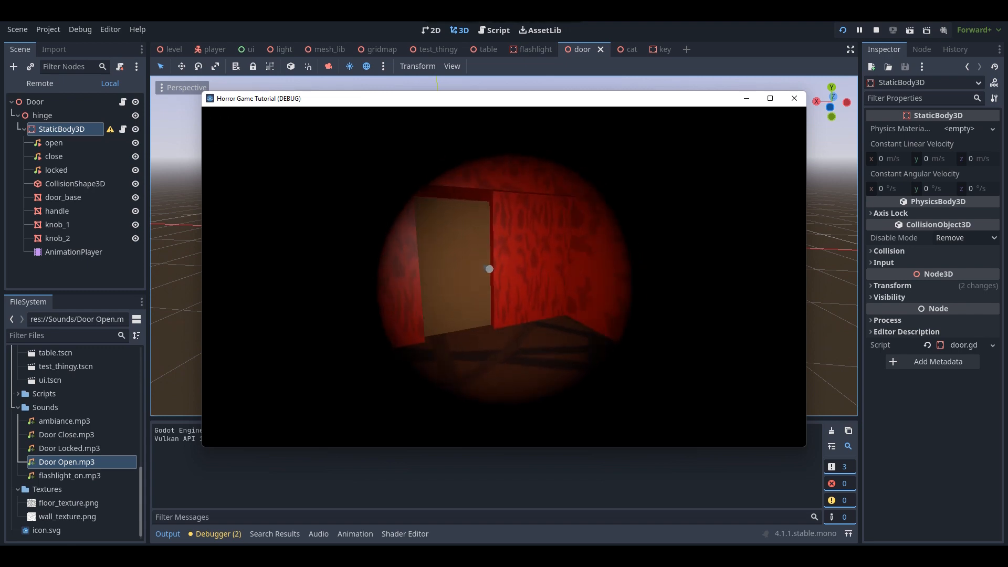
pyautogui.press('w')
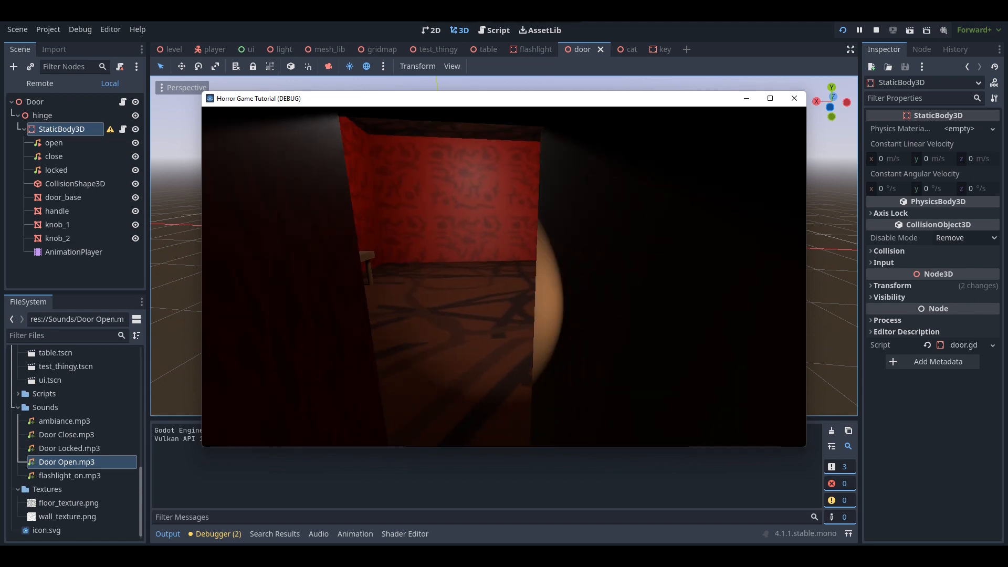
pyautogui.press('w')
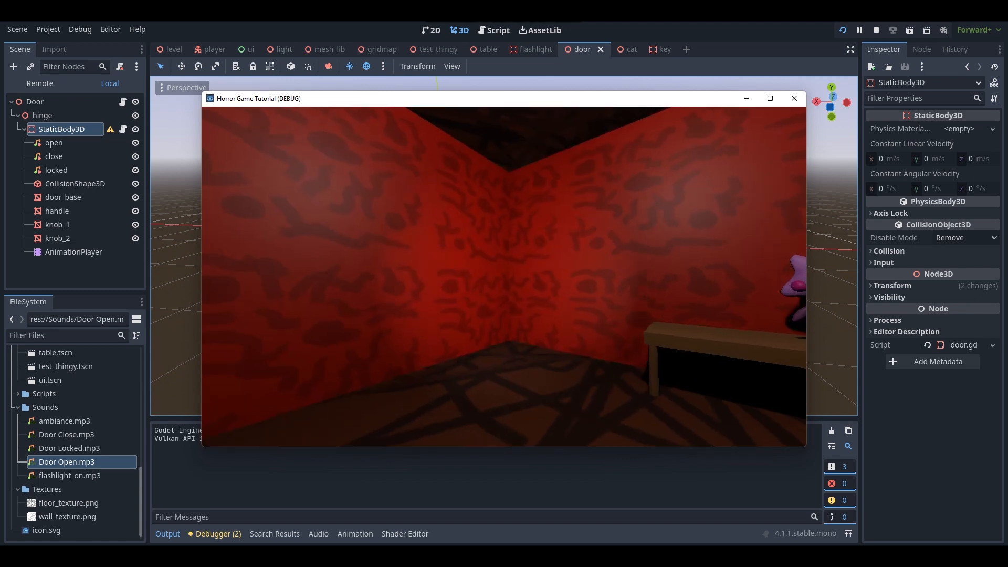
pyautogui.press('w')
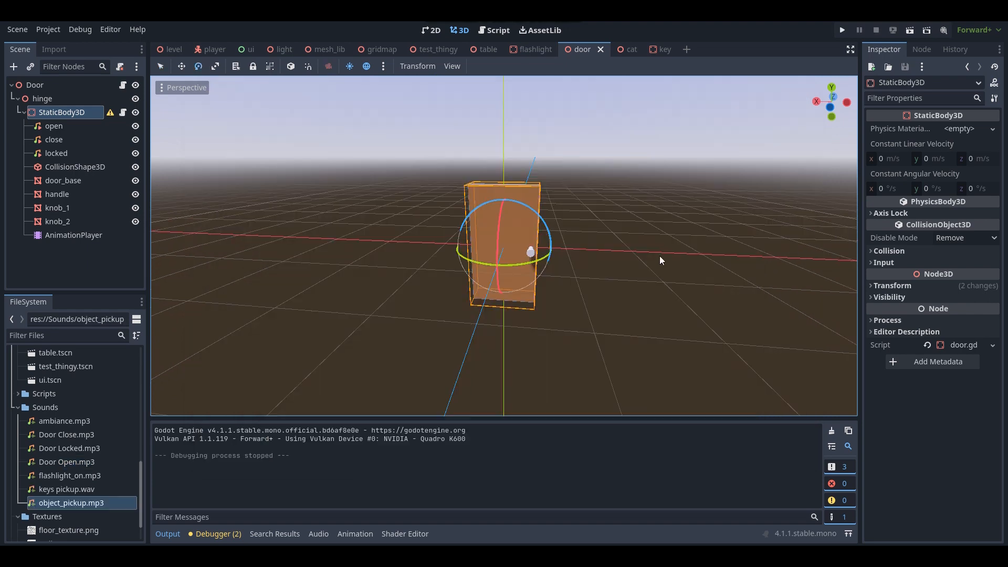
pyautogui.moveTo(661, 251); pyautogui.dragTo(792, 259, button='right')
pyautogui.press('w')
pyautogui.press('s')
pyautogui.press('a')
pyautogui.press('w')
pyautogui.press('d')
pyautogui.press('s')
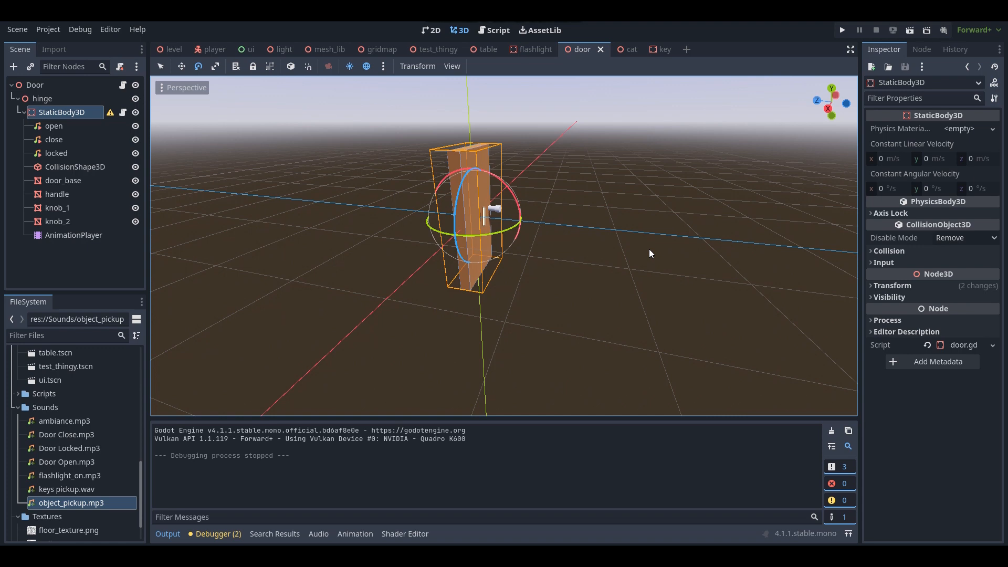
# Add an AudioStreamPlayer node under the root of the level scene and name it keys_pickup.
pyautogui.click(171, 51)
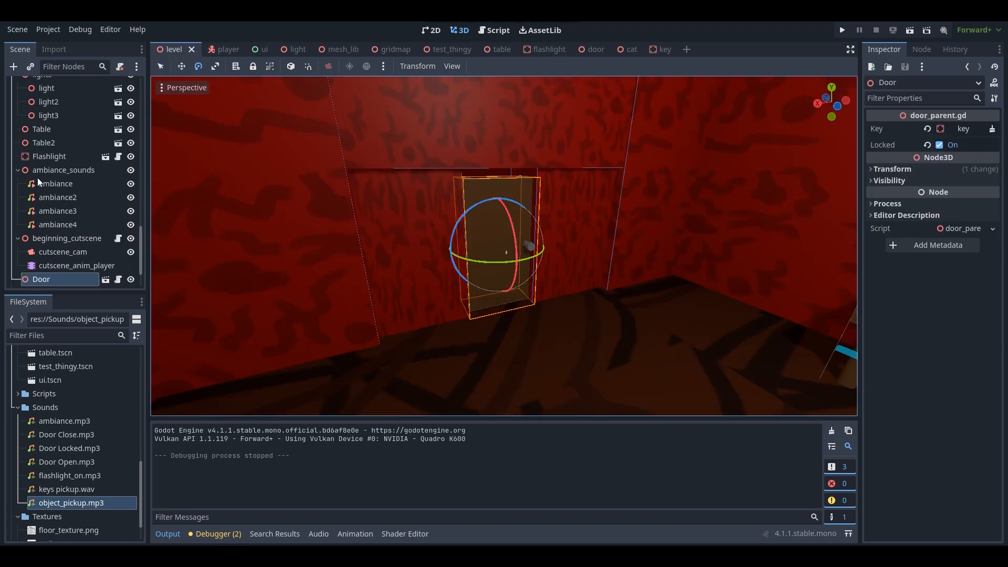
pyautogui.scroll(10, 83, 168)
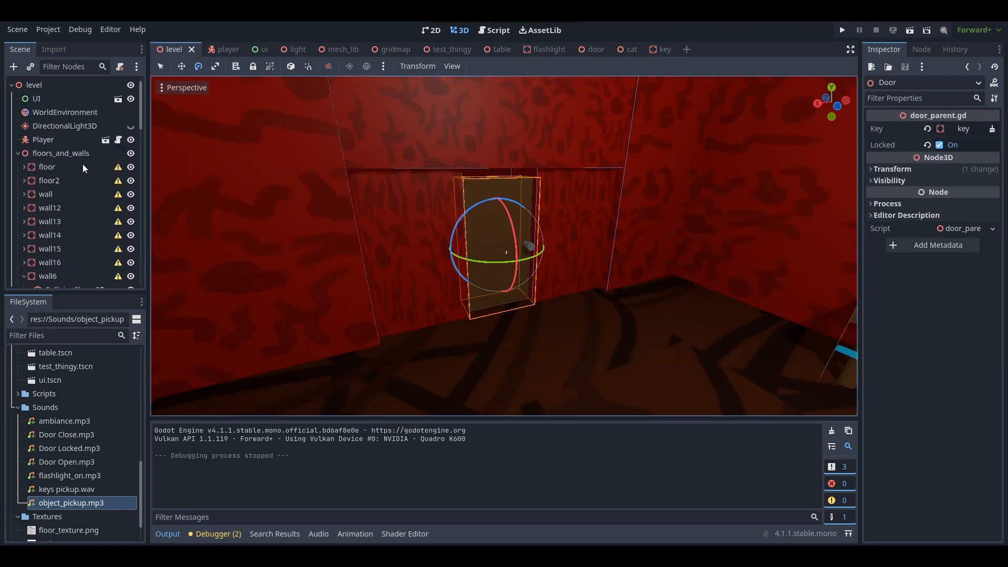
pyautogui.rightClick(49, 86)
pyautogui.click(81, 95)
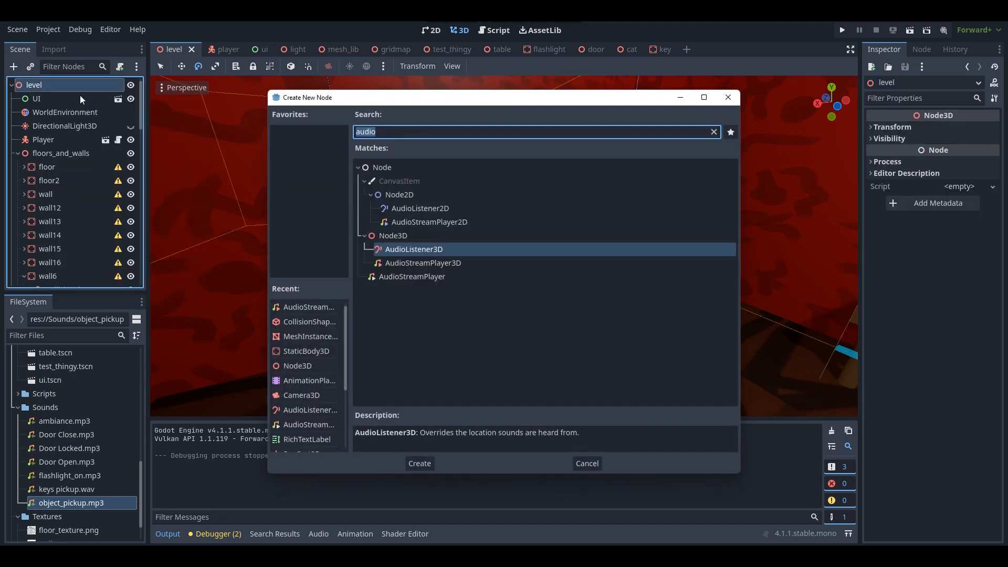
pyautogui.write('audio')
pyautogui.doubleClick(426, 278)
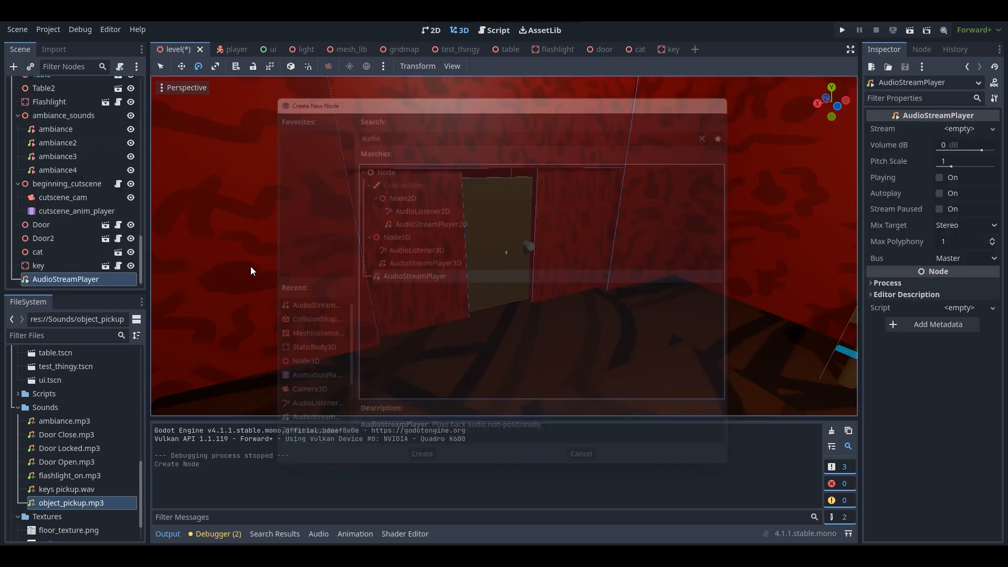
pyautogui.doubleClick(87, 280)
pyautogui.write('keys_pickup')
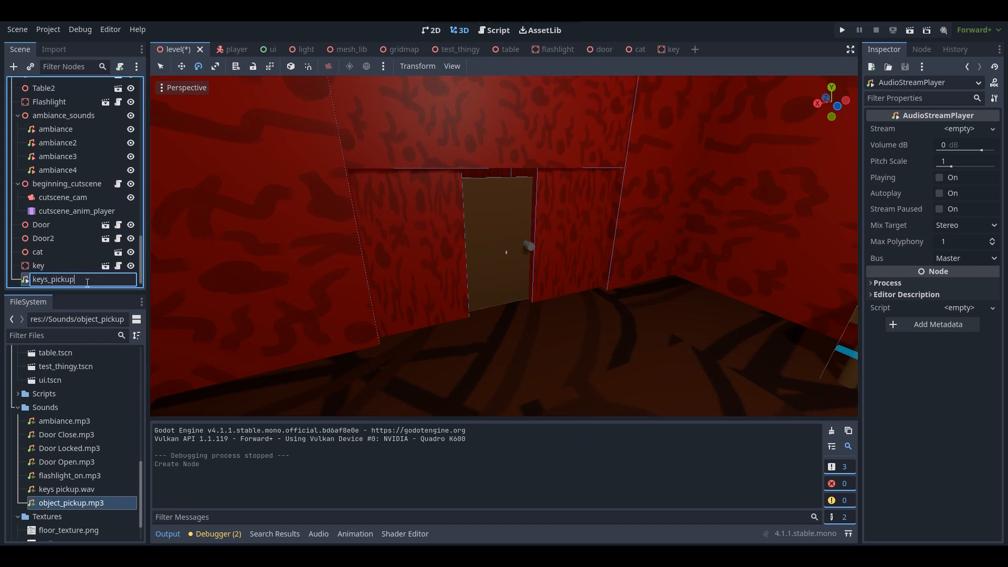
pyautogui.press('Return')
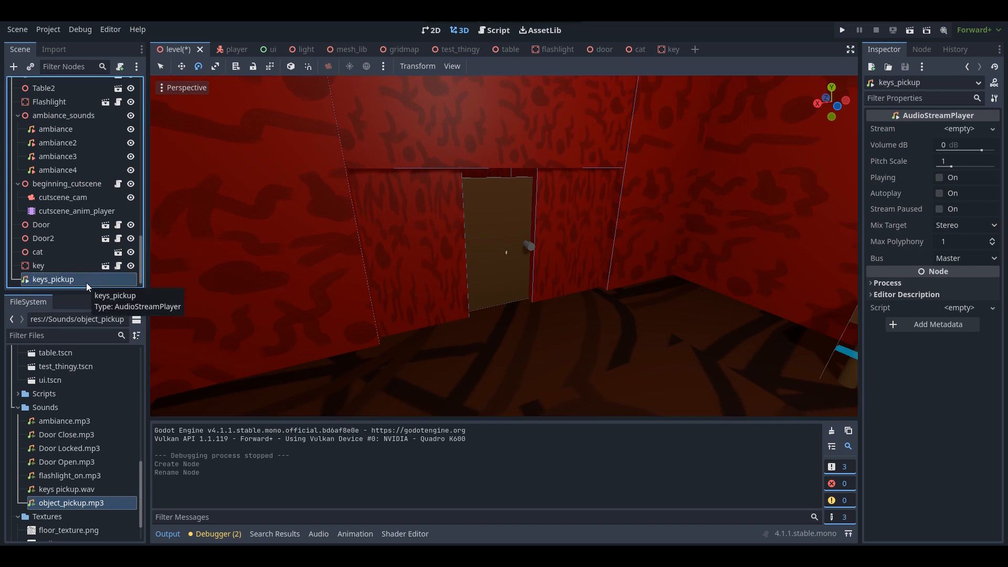
# Duplicate the keys_pickup audio player and rename the copy obj_pickup.
pyautogui.hotkey('ctrl', 'd')
pyautogui.doubleClick(84, 280)
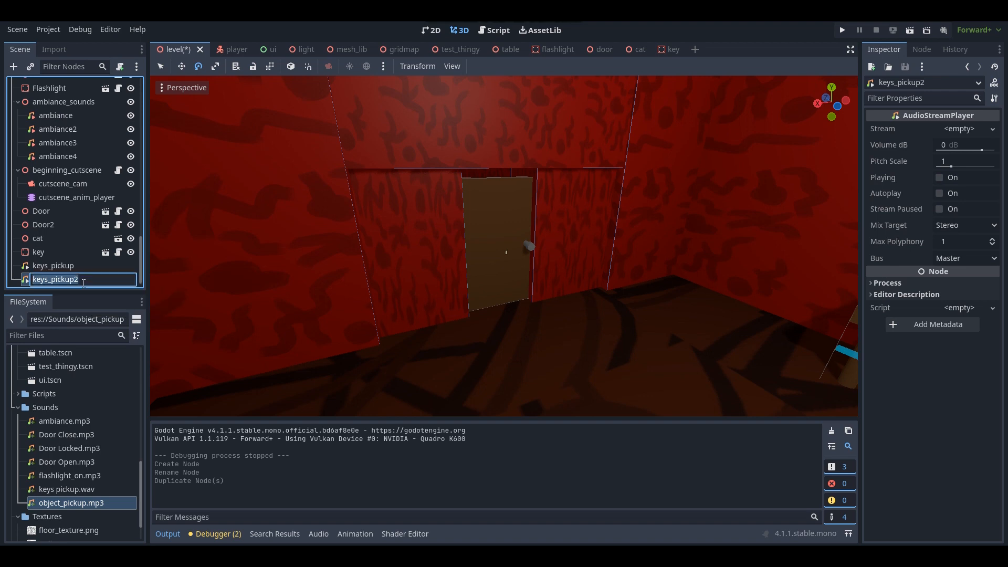
pyautogui.write('obj_pickup')
pyautogui.press('Return')
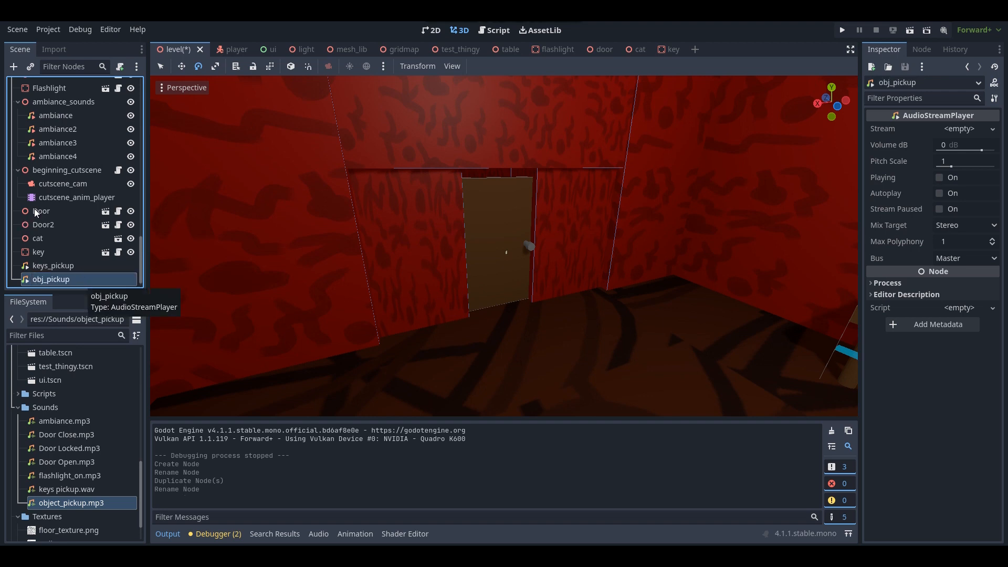
# Load Sounds/keys pickup.wav as the stream of the keys_pickup audio player.
pyautogui.click(54, 266)
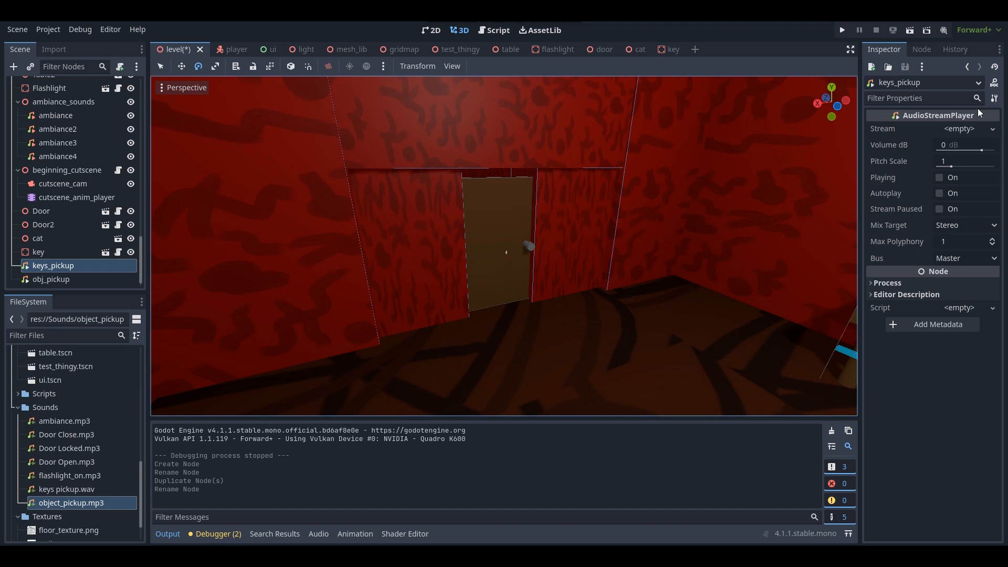
pyautogui.click(965, 129)
pyautogui.click(892, 266)
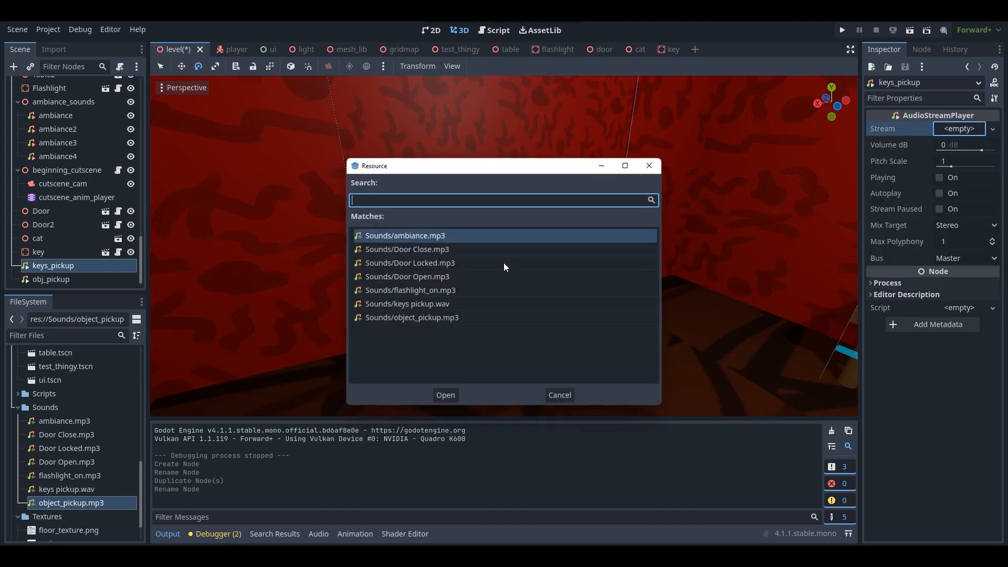
pyautogui.doubleClick(428, 304)
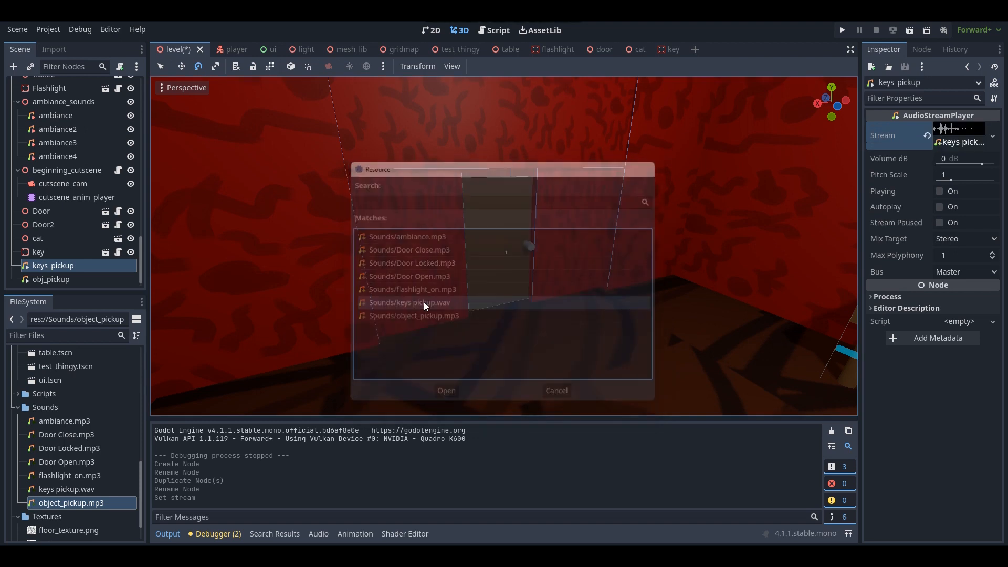
# Load Sounds/object_pickup.mp3 as the stream of the obj_pickup audio player and save the level scene.
pyautogui.click(48, 279)
pyautogui.click(961, 129)
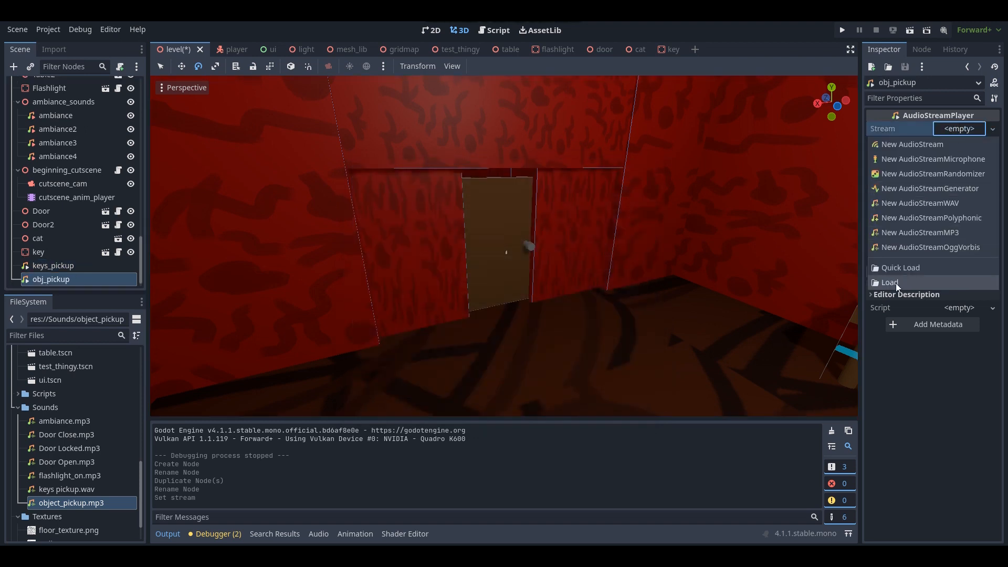
pyautogui.click(899, 268)
pyautogui.click(433, 318)
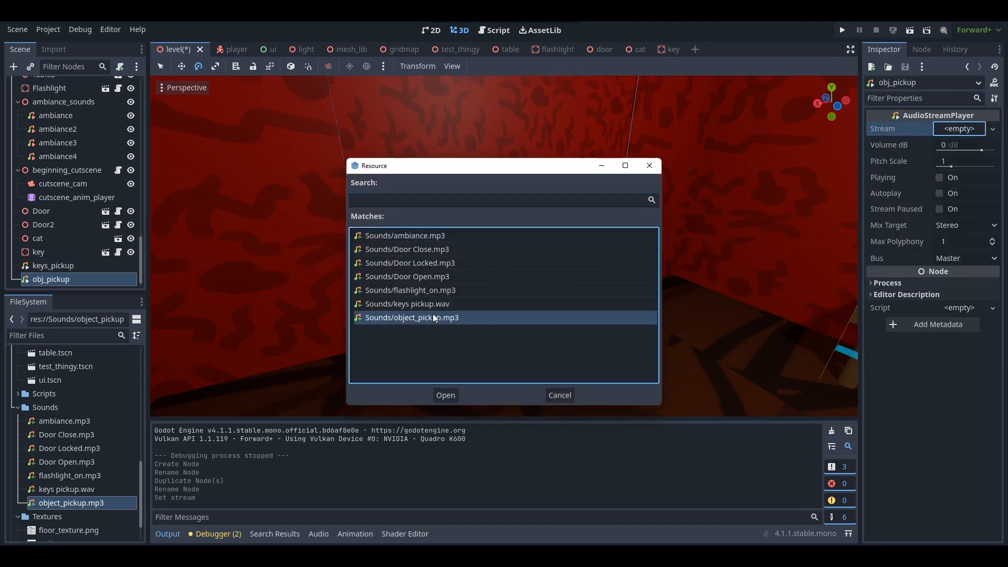
pyautogui.doubleClick(433, 318)
pyautogui.moveTo(511, 270); pyautogui.dragTo(415, 273, button='right')
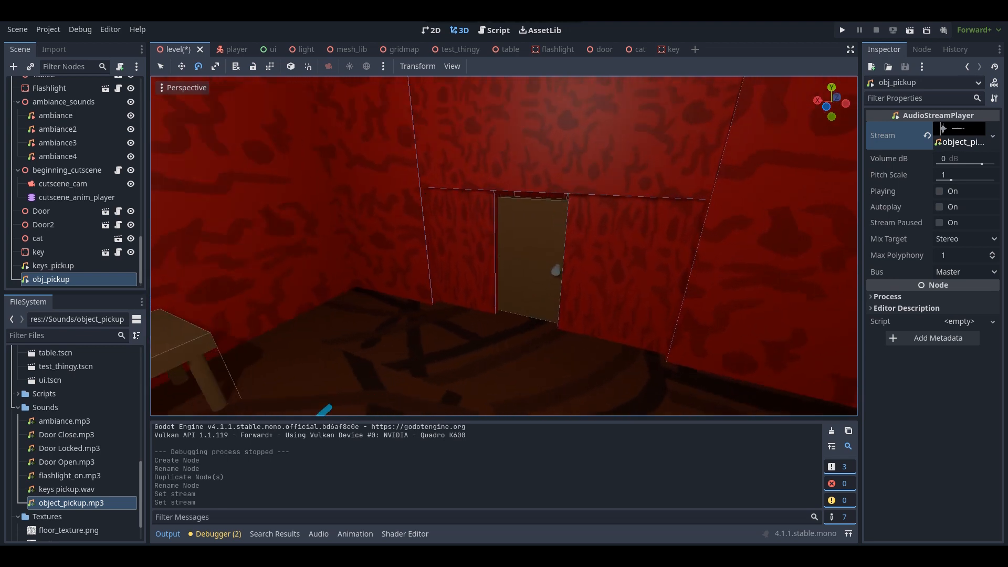
pyautogui.moveTo(616, 248); pyautogui.dragTo(617, 247, button='right')
pyautogui.hotkey('ctrl', 's')
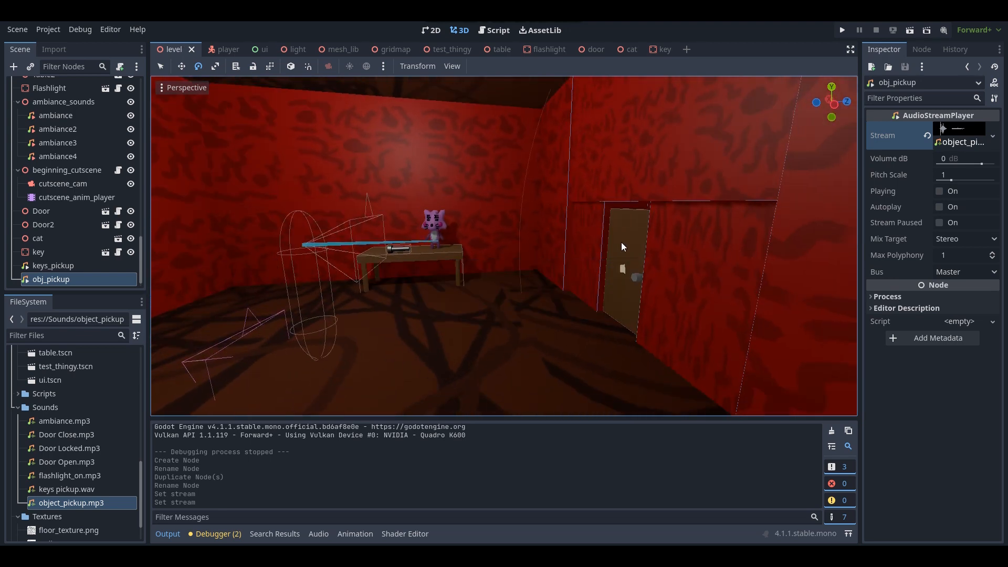
# In pickup_key.gd, add get_node("/root/" + get_tree().current_scene.name + "/keys_pickup") as the first line of interact().
pyautogui.click(497, 30)
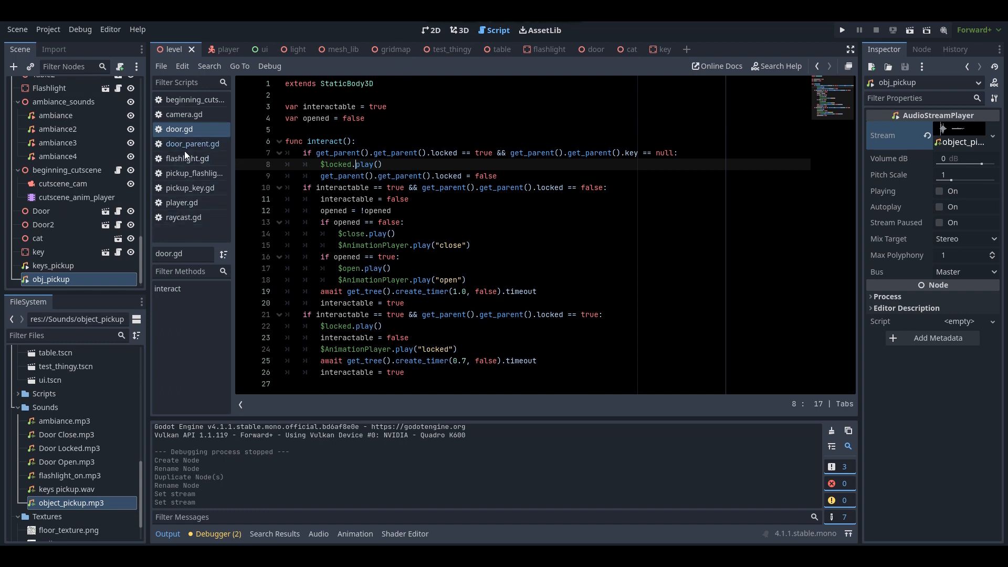
pyautogui.click(192, 190)
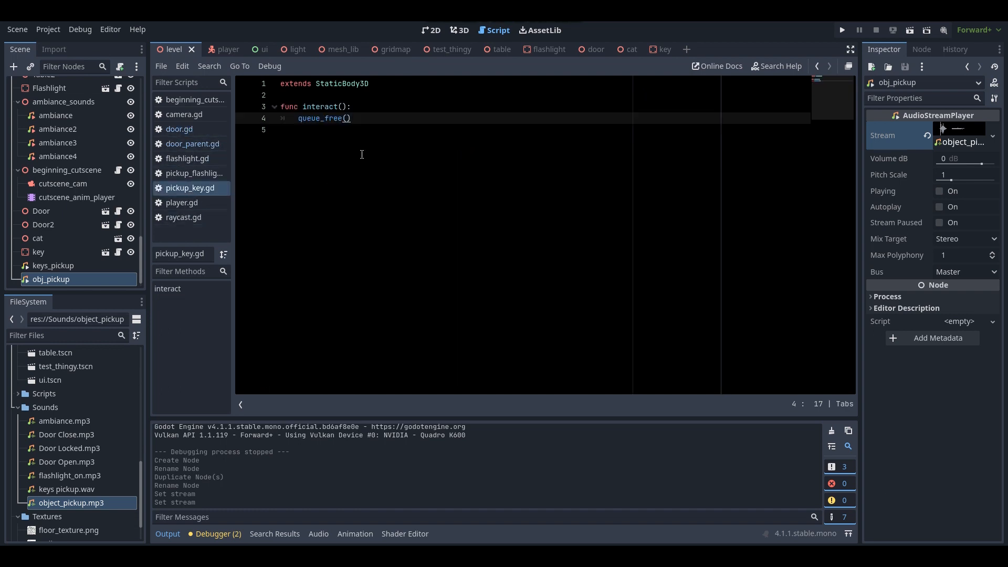
pyautogui.click(360, 107)
pyautogui.press('Return')
pyautogui.write('get_node("/root/')
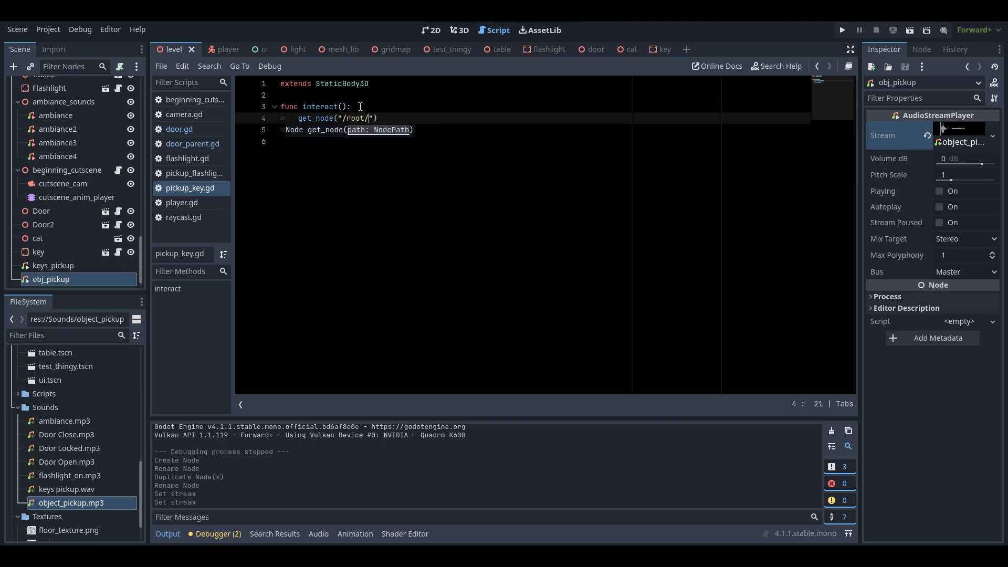
pyautogui.write('" + ')
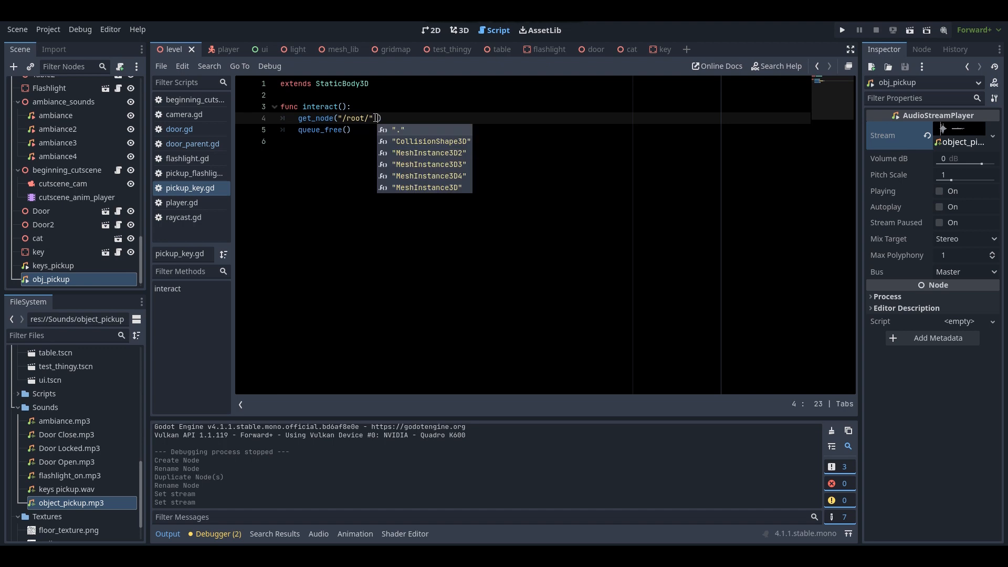
pyautogui.write('get_trtee')
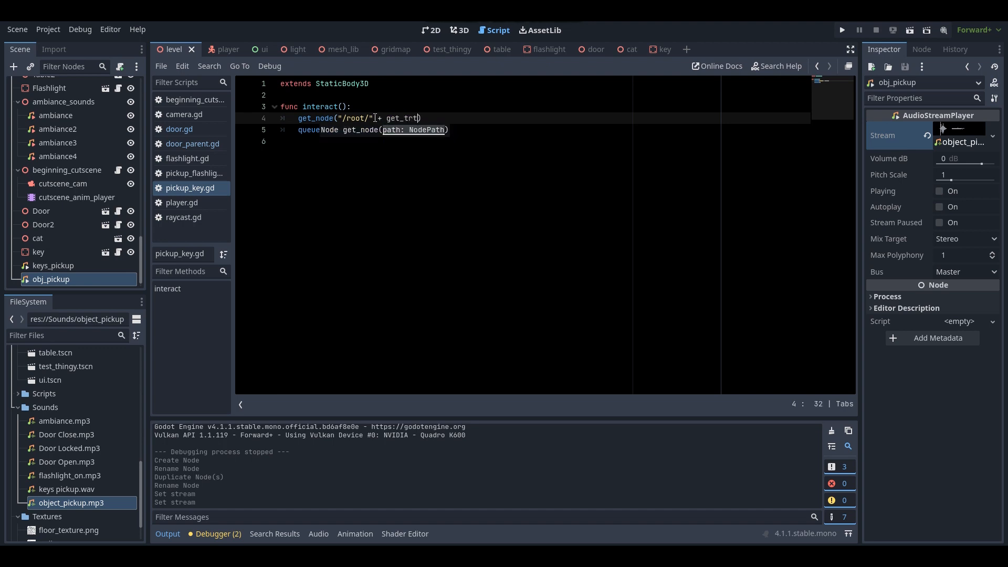
pyautogui.press('BackSpace')
pyautogui.write('ee().')
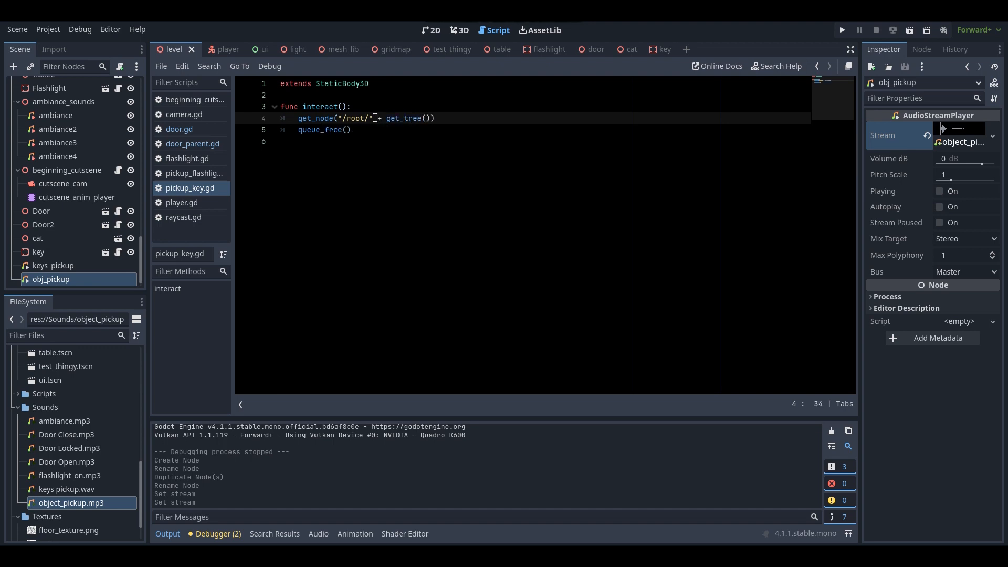
pyautogui.write('current_scene.name + "/keys_p')
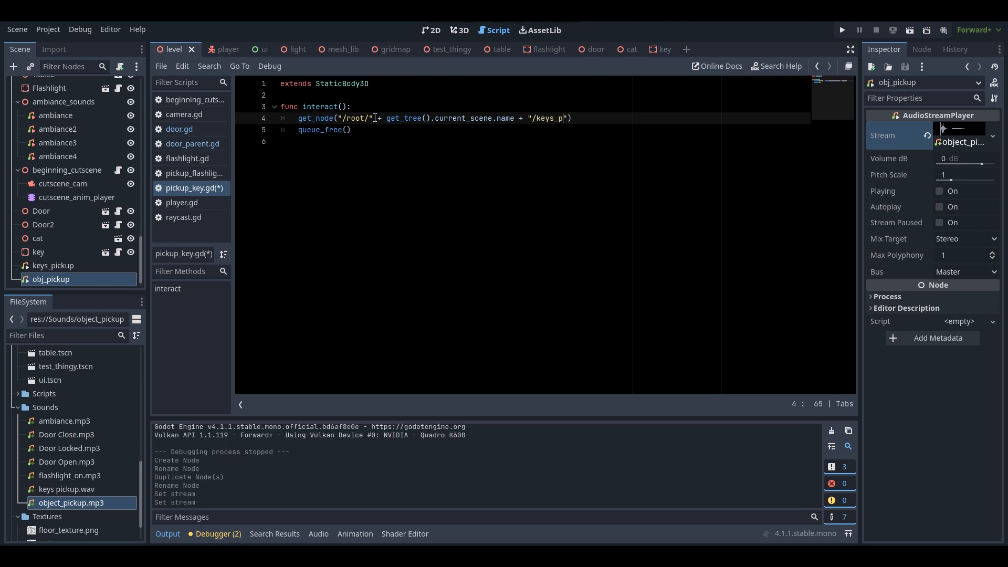
pyautogui.write('ickup')
pyautogui.click(96, 266)
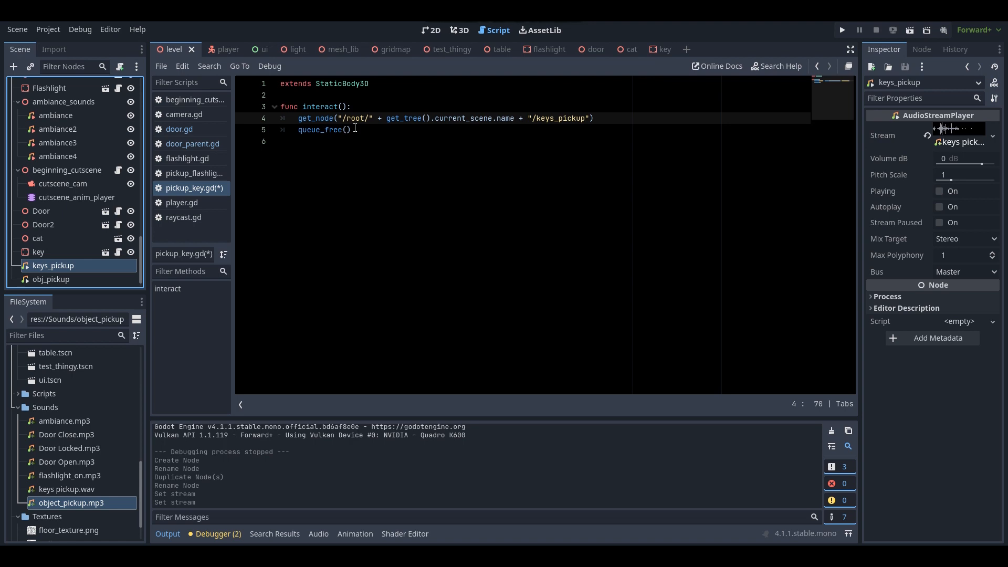
# Append .play() to the keys_pickup get_node call in pickup_key.gd and save the script.
pyautogui.click(361, 129)
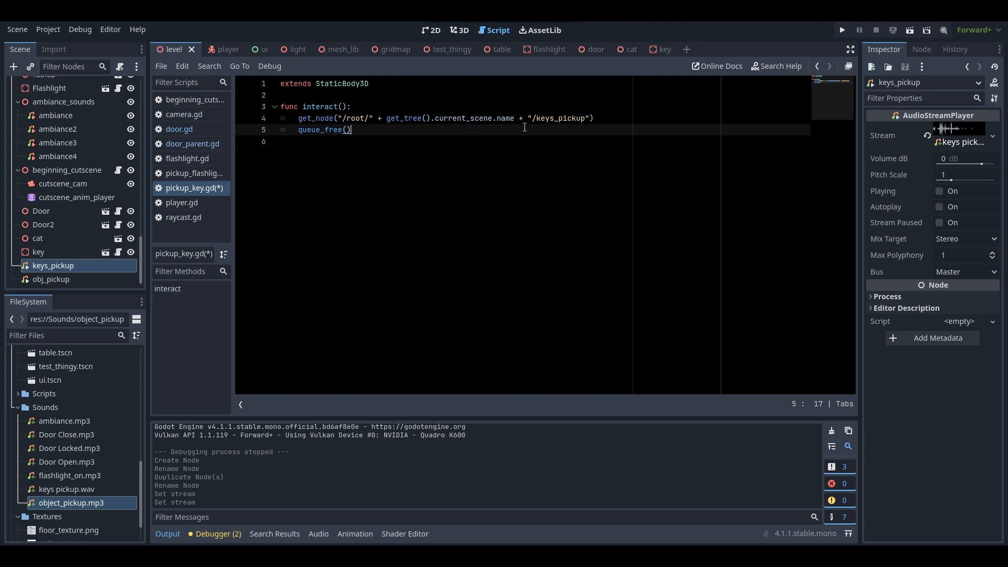
pyautogui.click(606, 123)
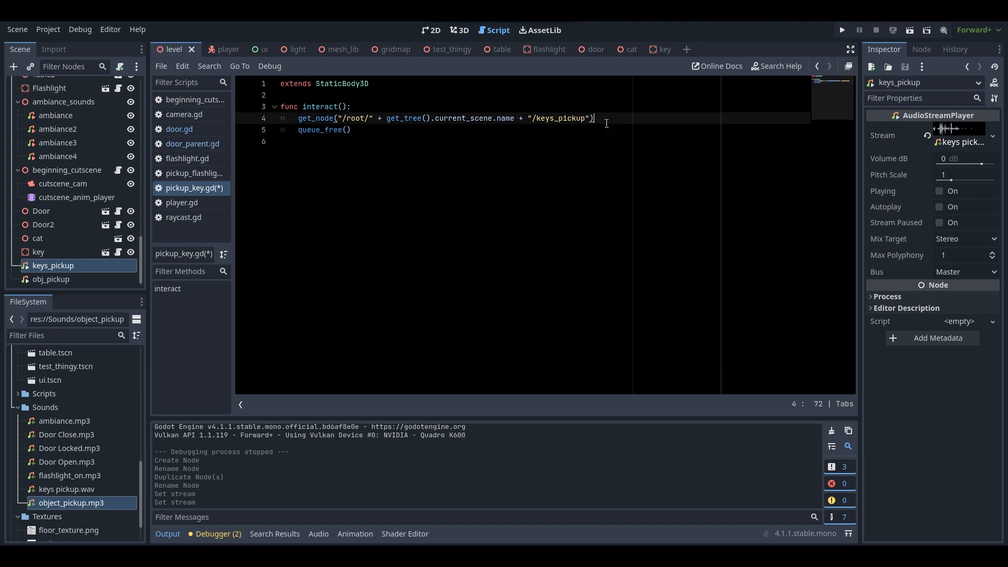
pyautogui.write('.play()')
pyautogui.hotkey('ctrl', 's')
# Copy the keys_pickup play line to the start of interact() in the flashlight pickup script, changing its node to obj_pickup.
pyautogui.moveTo(625, 118); pyautogui.dragTo(290, 120)
pyautogui.hotkey('ctrl', 'c')
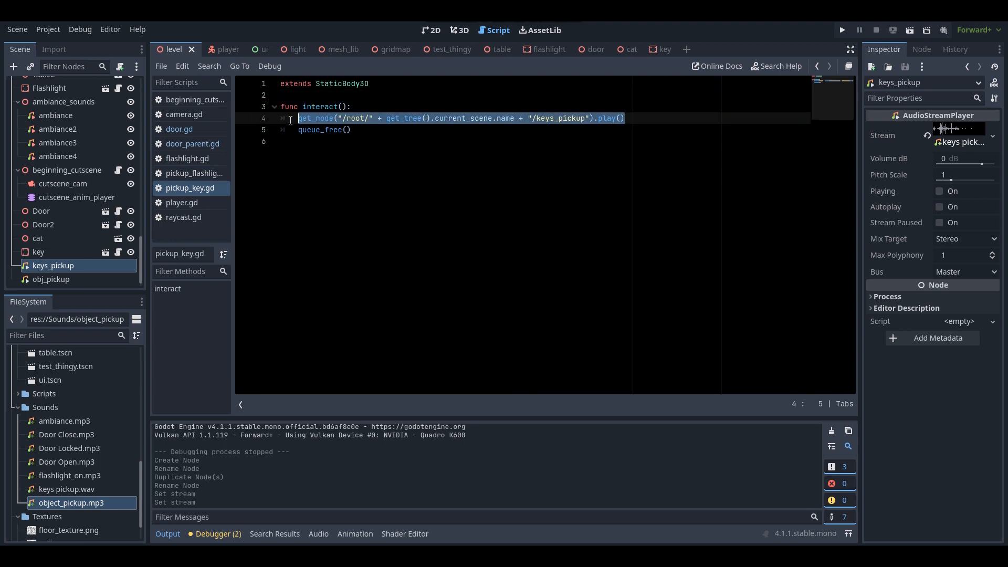
pyautogui.click(178, 174)
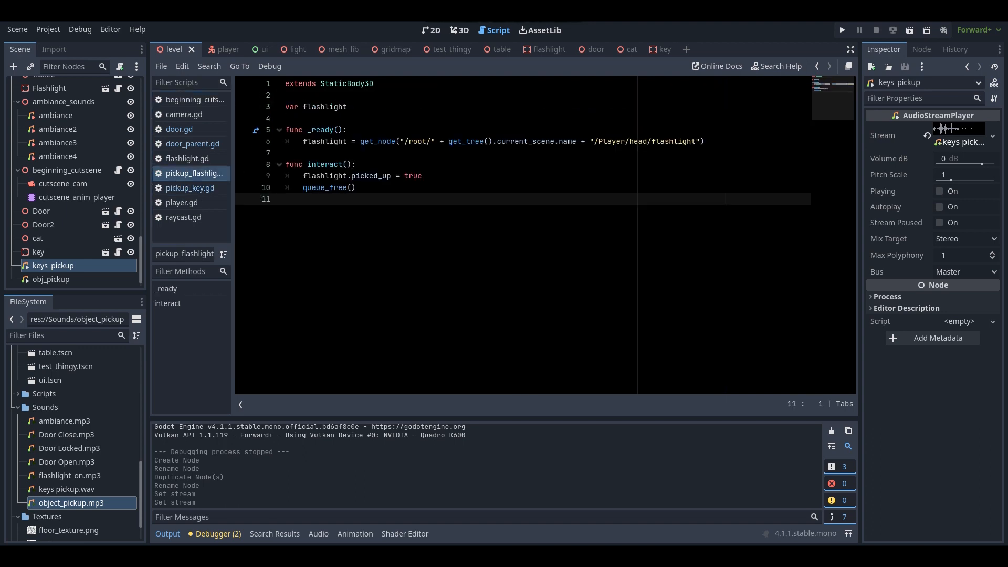
pyautogui.click(366, 165)
pyautogui.press('Return')
pyautogui.hotkey('ctrl', 'v')
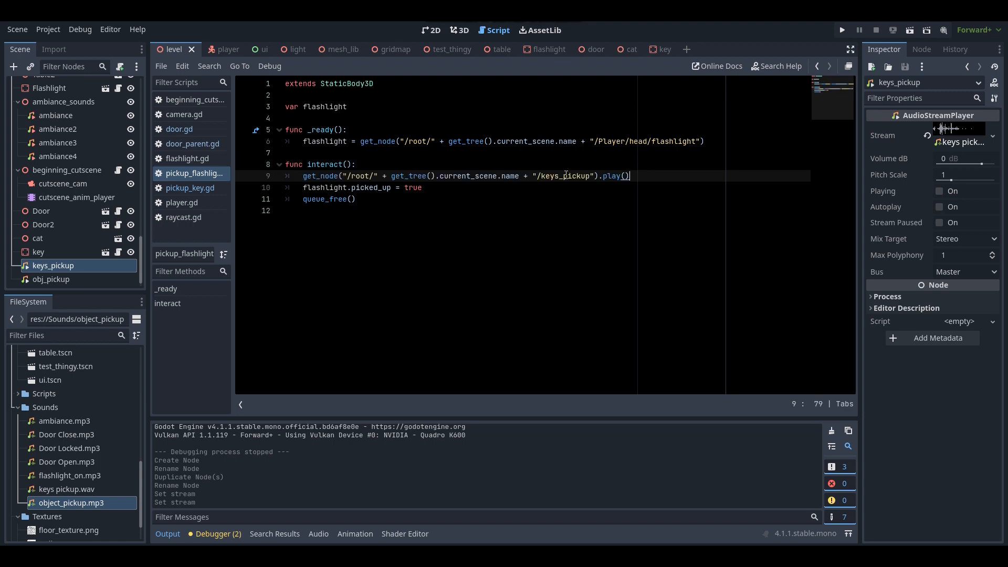
pyautogui.moveTo(559, 176); pyautogui.dragTo(542, 179)
pyautogui.write('obj')
# Run the game and pick up the small object lying on the table without the cat.
pyautogui.click(841, 30)
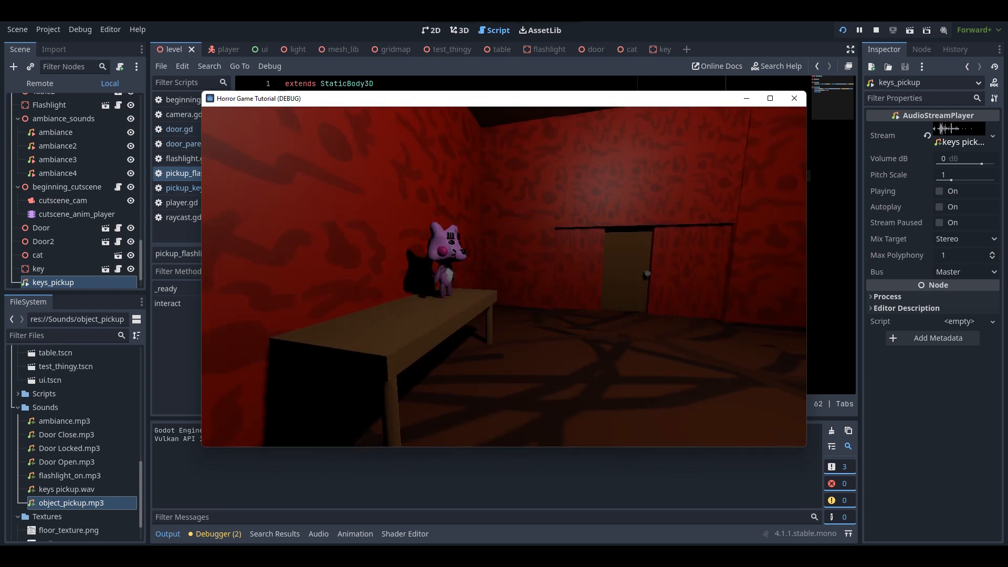
pyautogui.press('w')
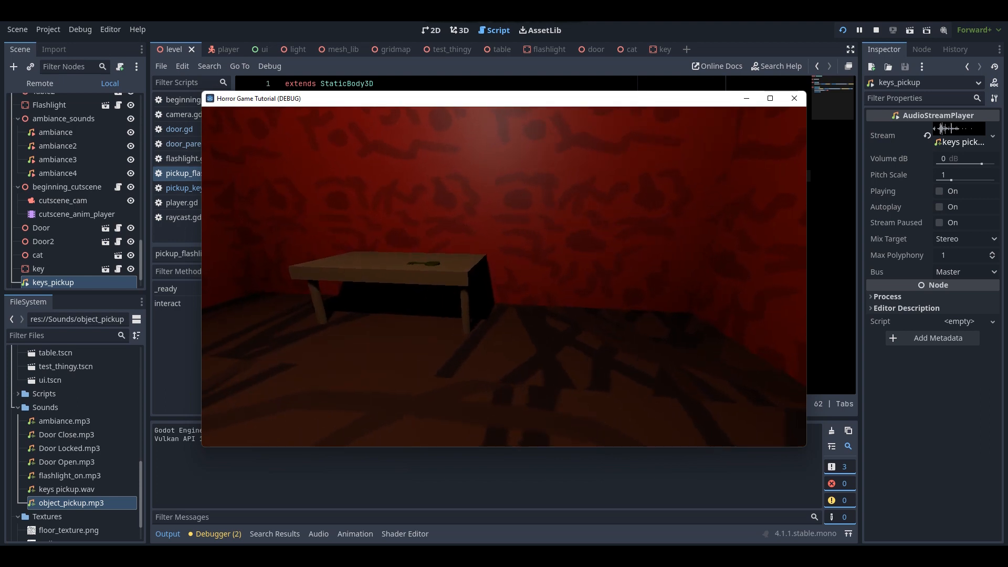
pyautogui.press('e')
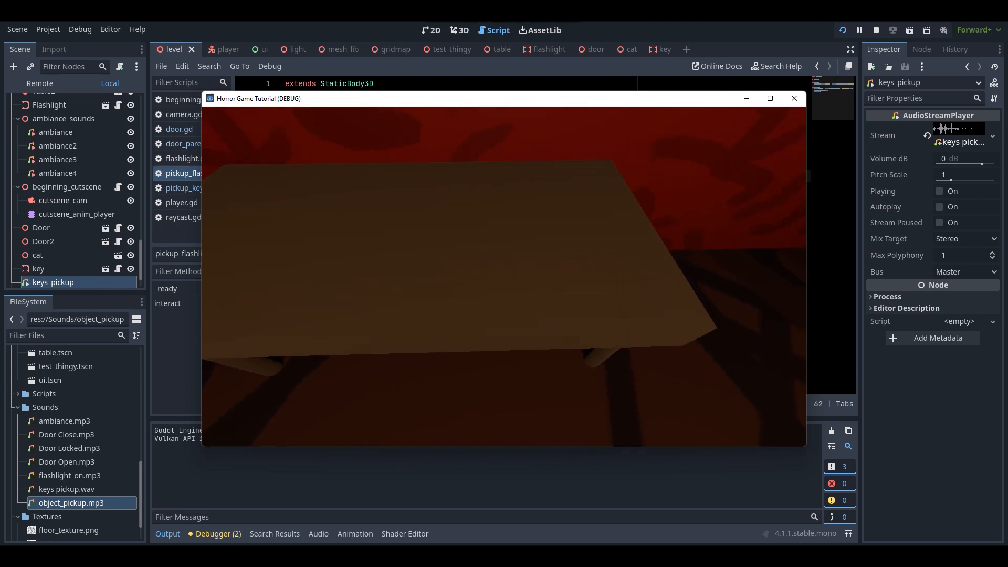
# Walk to the closed door in the running game, open it, and go through into the dark area.
pyautogui.press('s')
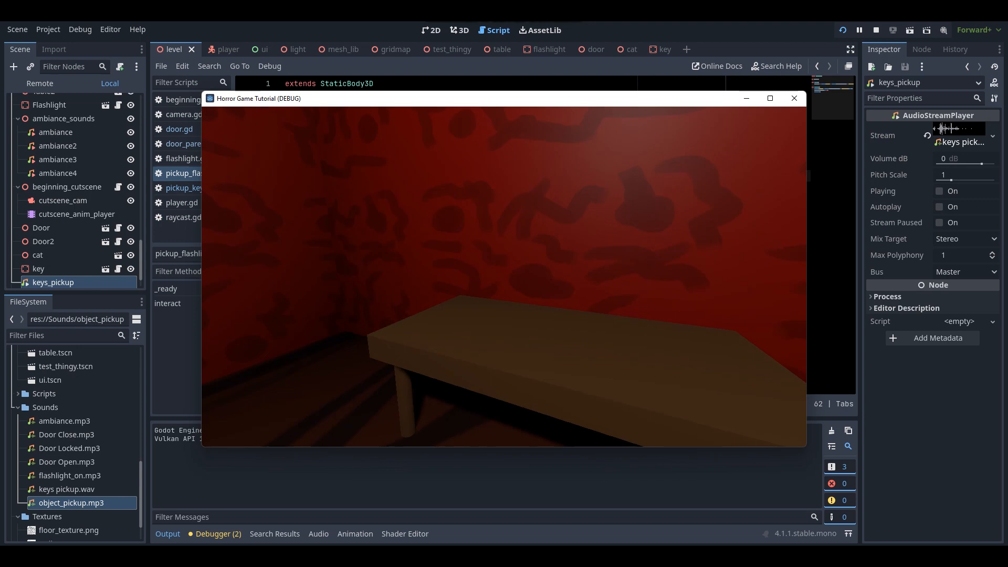
pyautogui.press('w')
pyautogui.press('w')
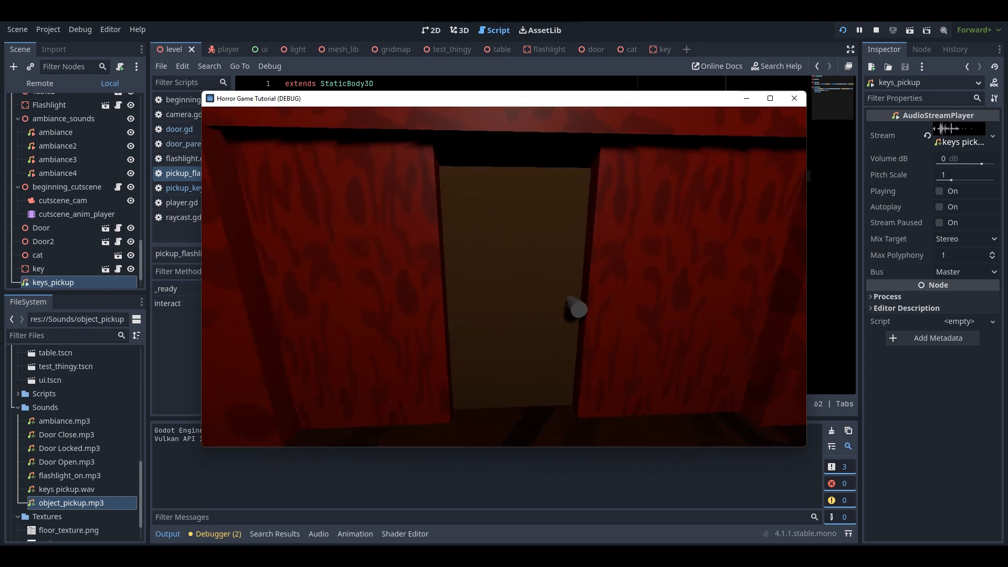
pyautogui.press('e')
pyautogui.press('s')
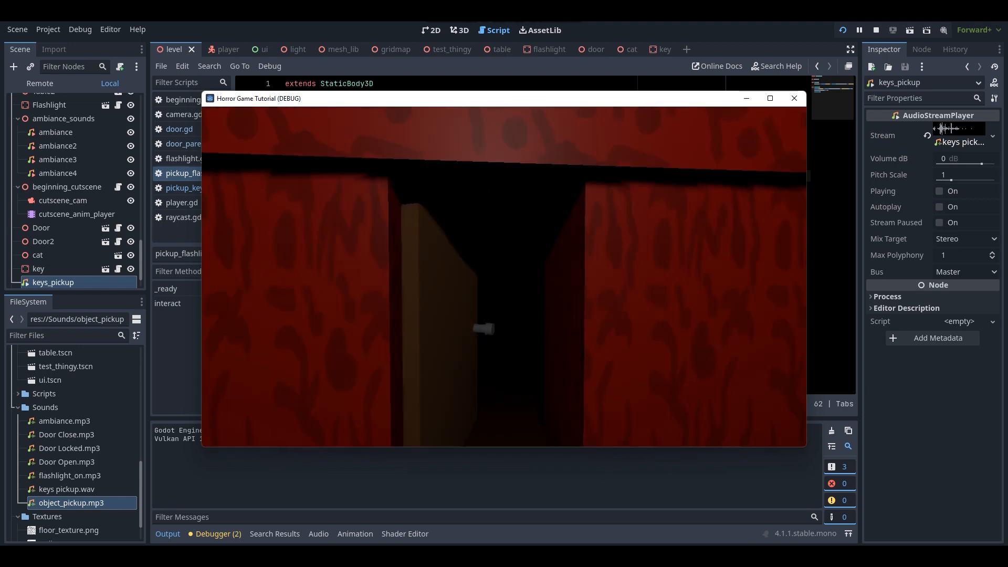
pyautogui.press('w')
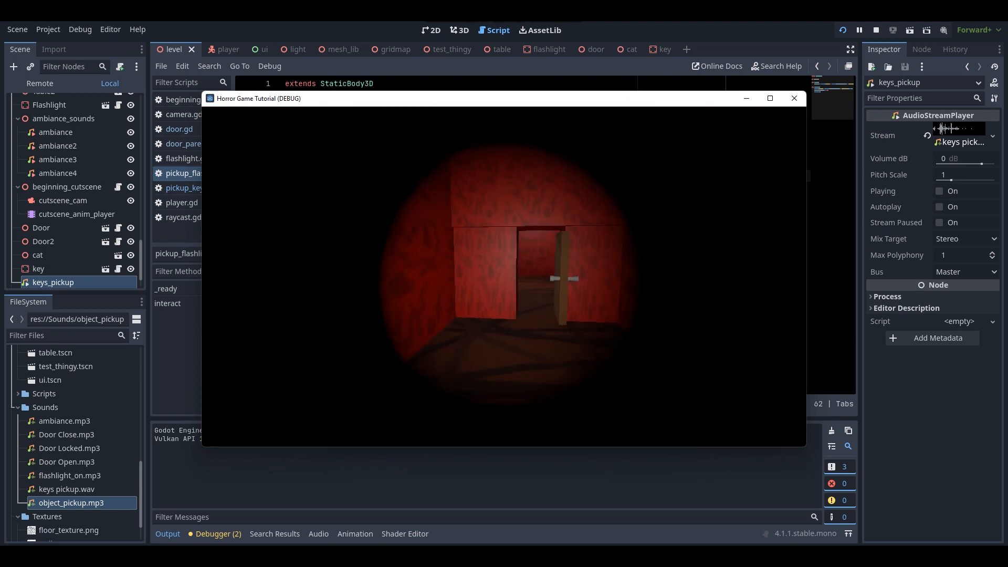
# Return through the door to the lit room by flashlight and approach the open doorway again.
pyautogui.press('w')
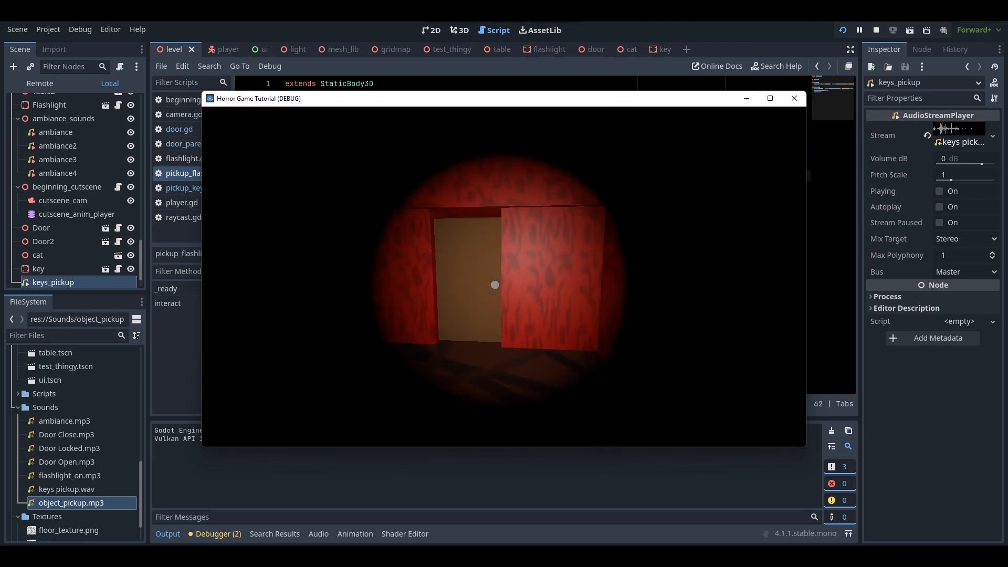
pyautogui.press('w')
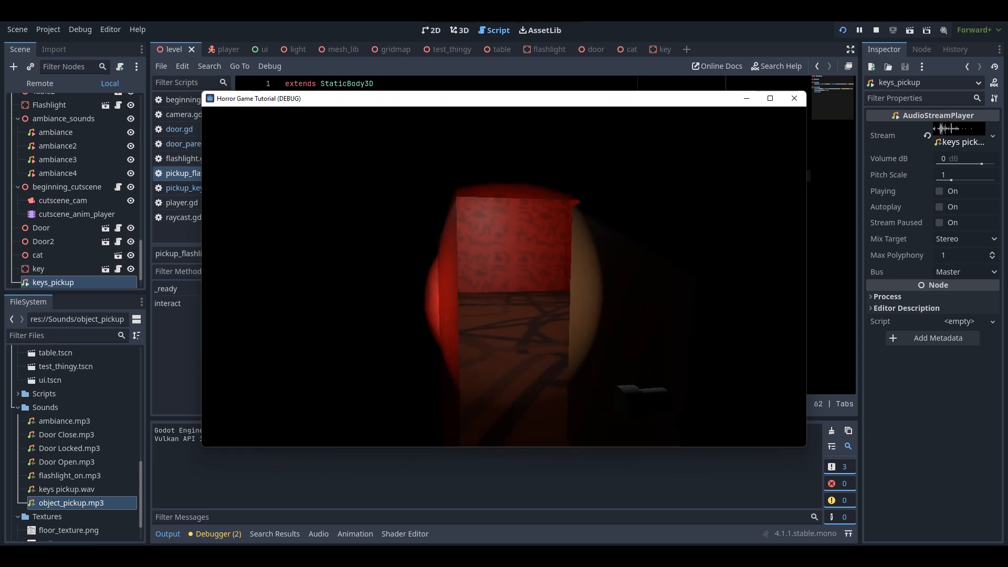
pyautogui.press('w')
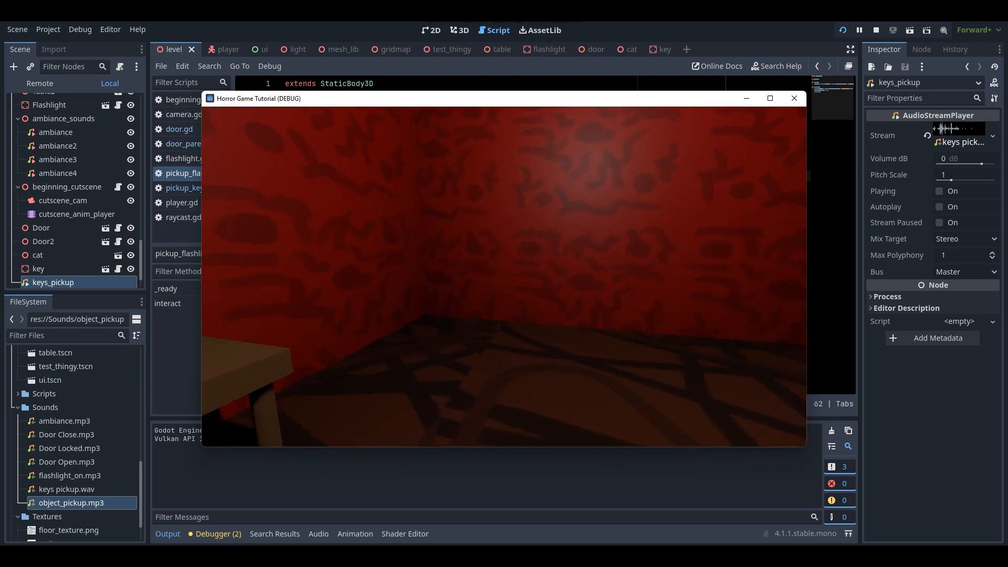
pyautogui.press('w')
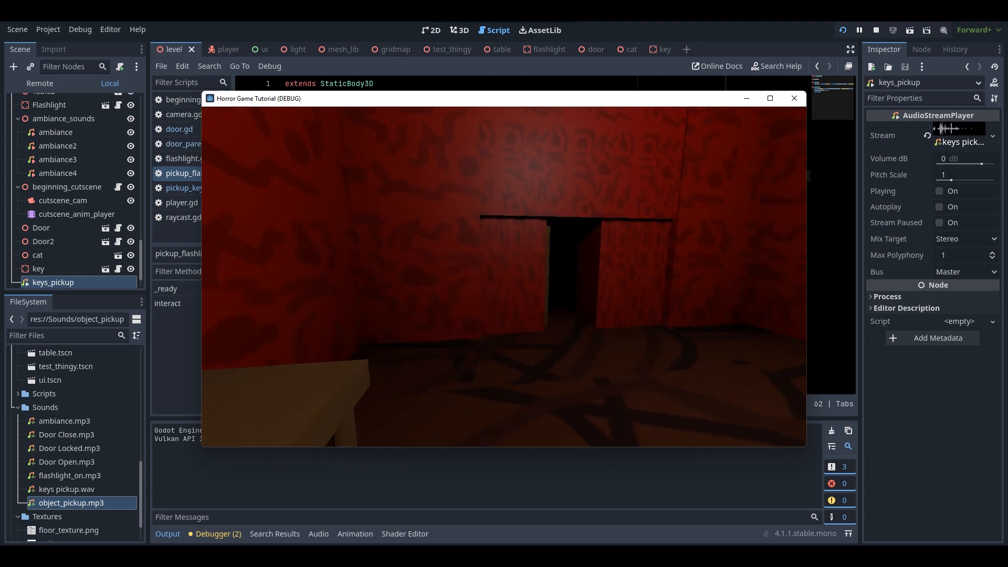
pyautogui.press('w')
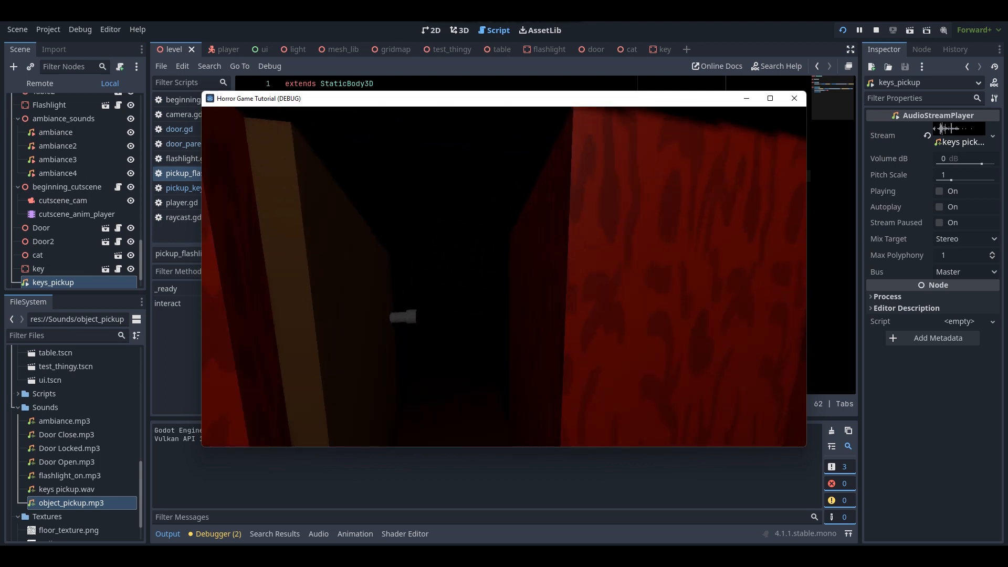
pyautogui.press('s')
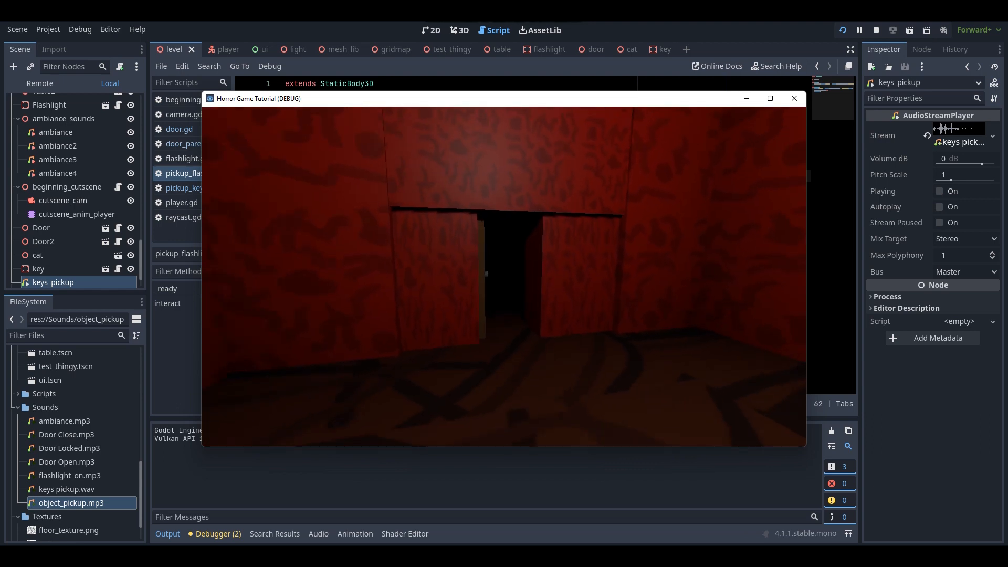
pyautogui.press('w')
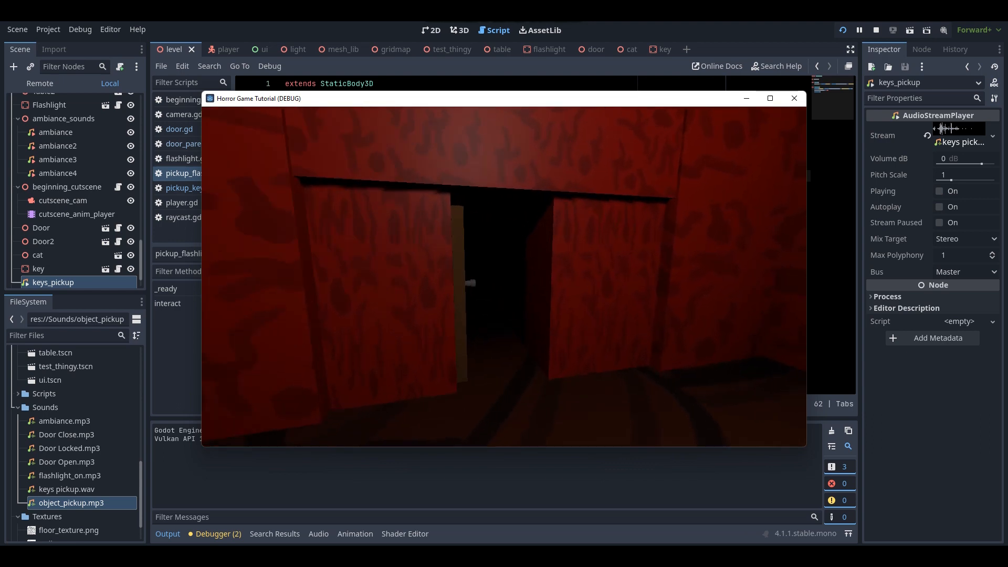
# Close and reopen the door by flashlight, explore the dark corridor, and return to the cat's table in the lit room.
pyautogui.press('e')
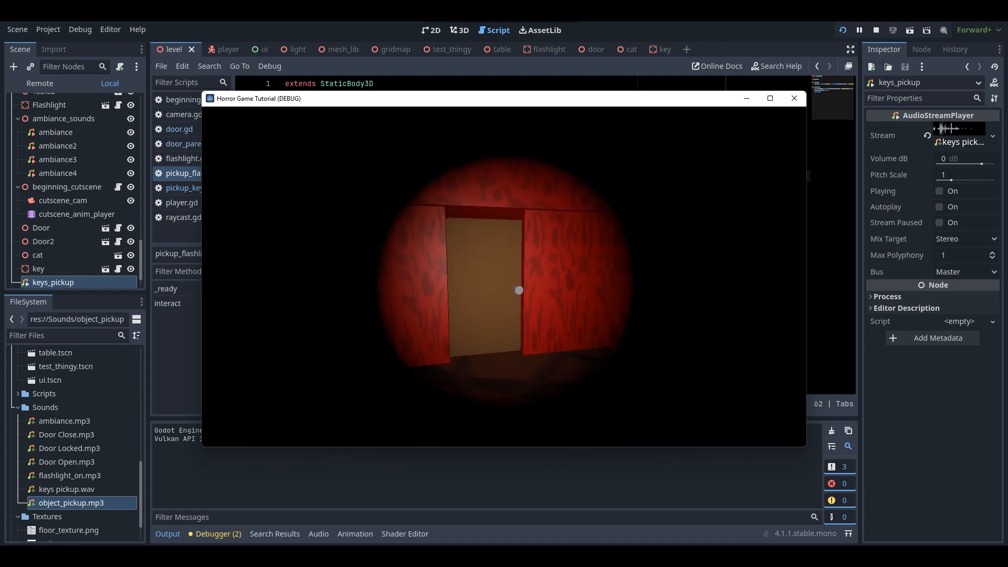
pyautogui.press('e')
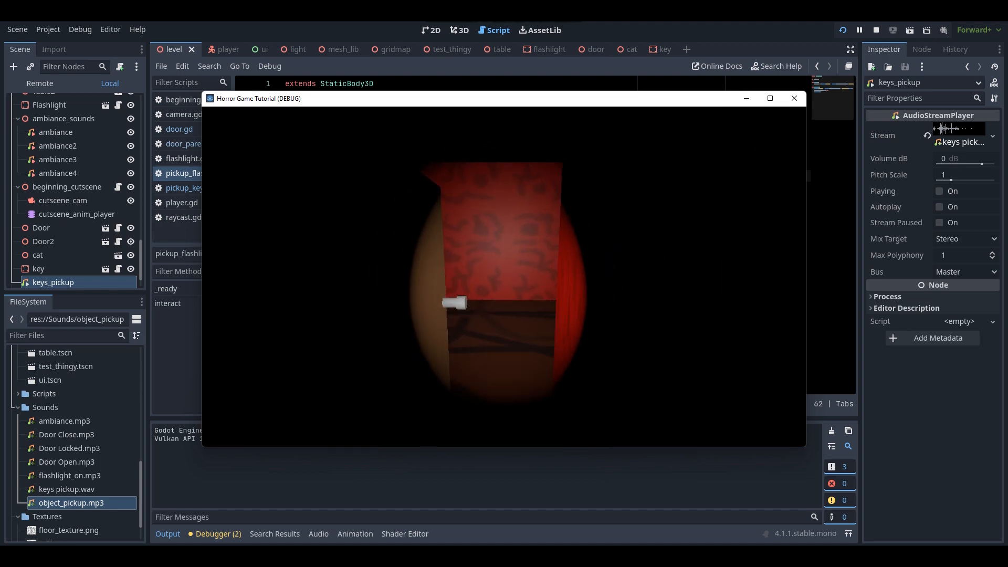
pyautogui.press('w')
pyautogui.press('w')
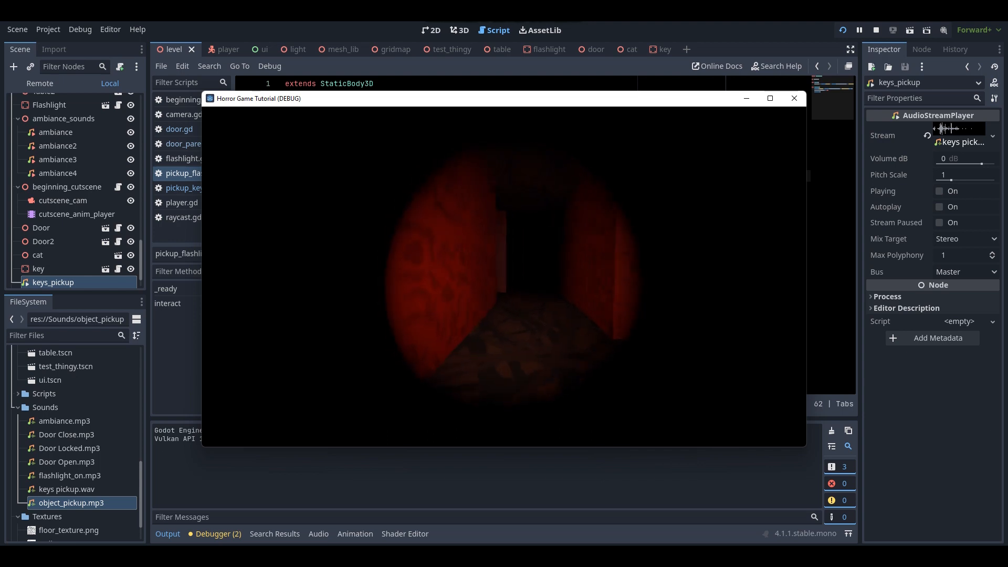
pyautogui.press('w')
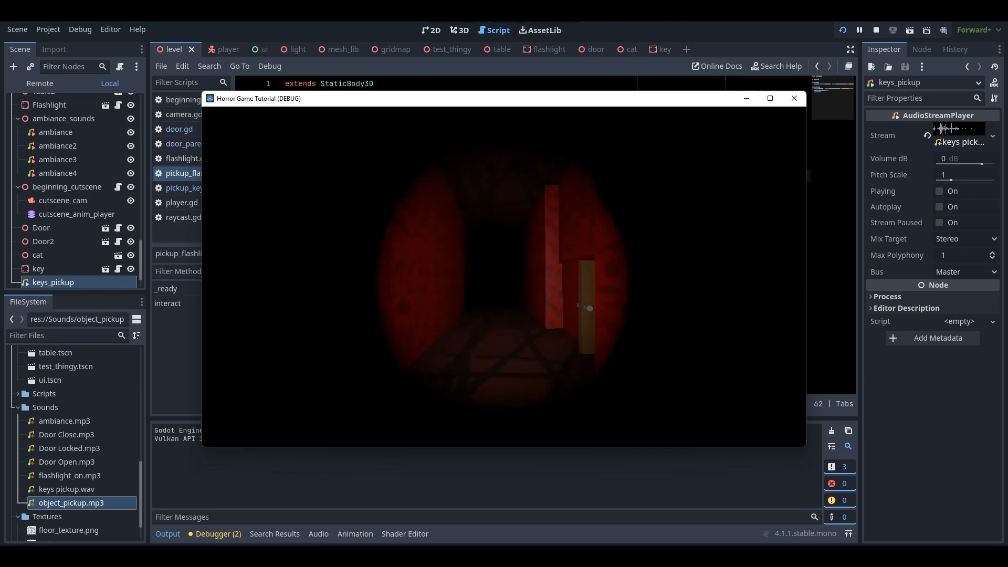
pyautogui.press('w')
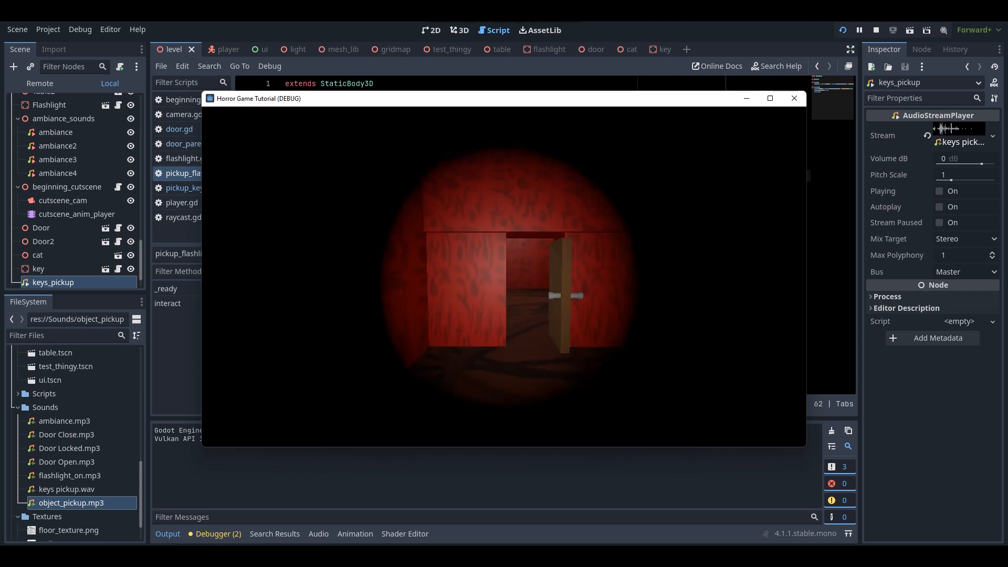
pyautogui.press('w')
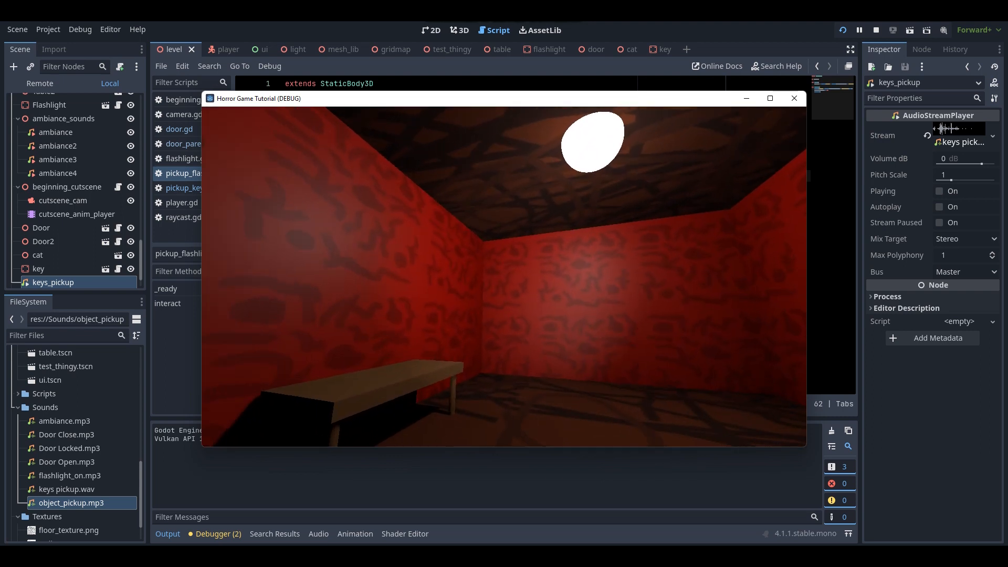
pyautogui.press('a')
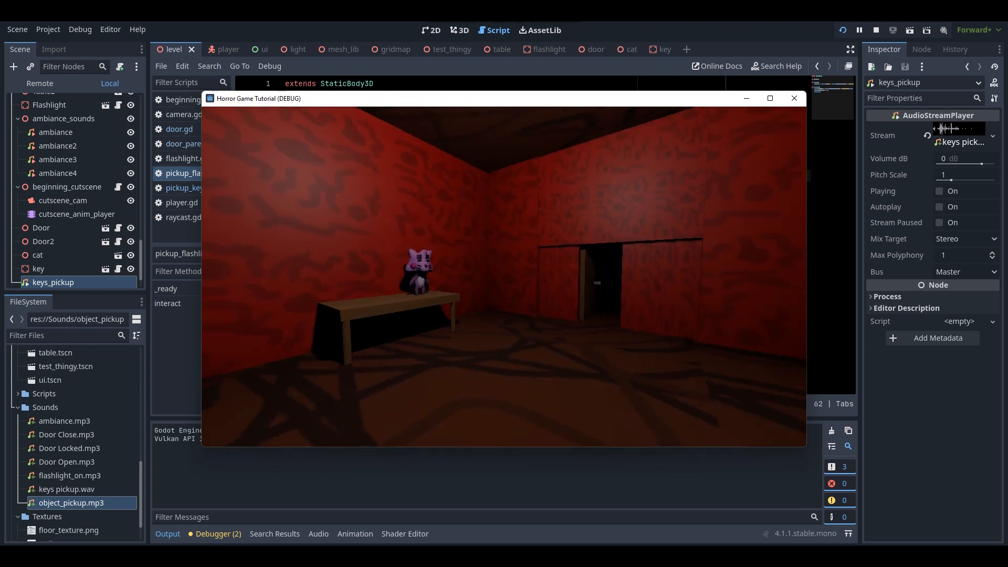
pyautogui.press('w')
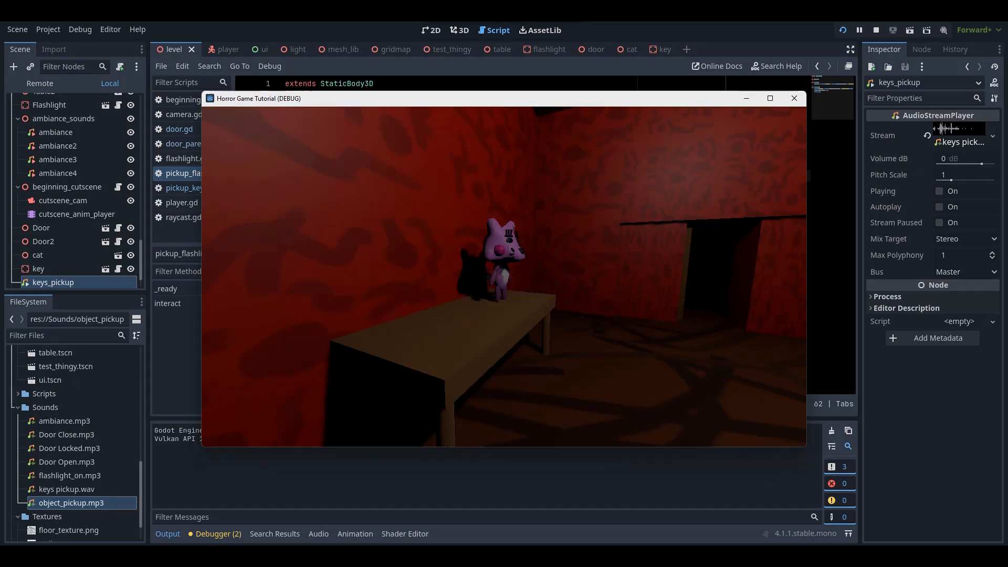